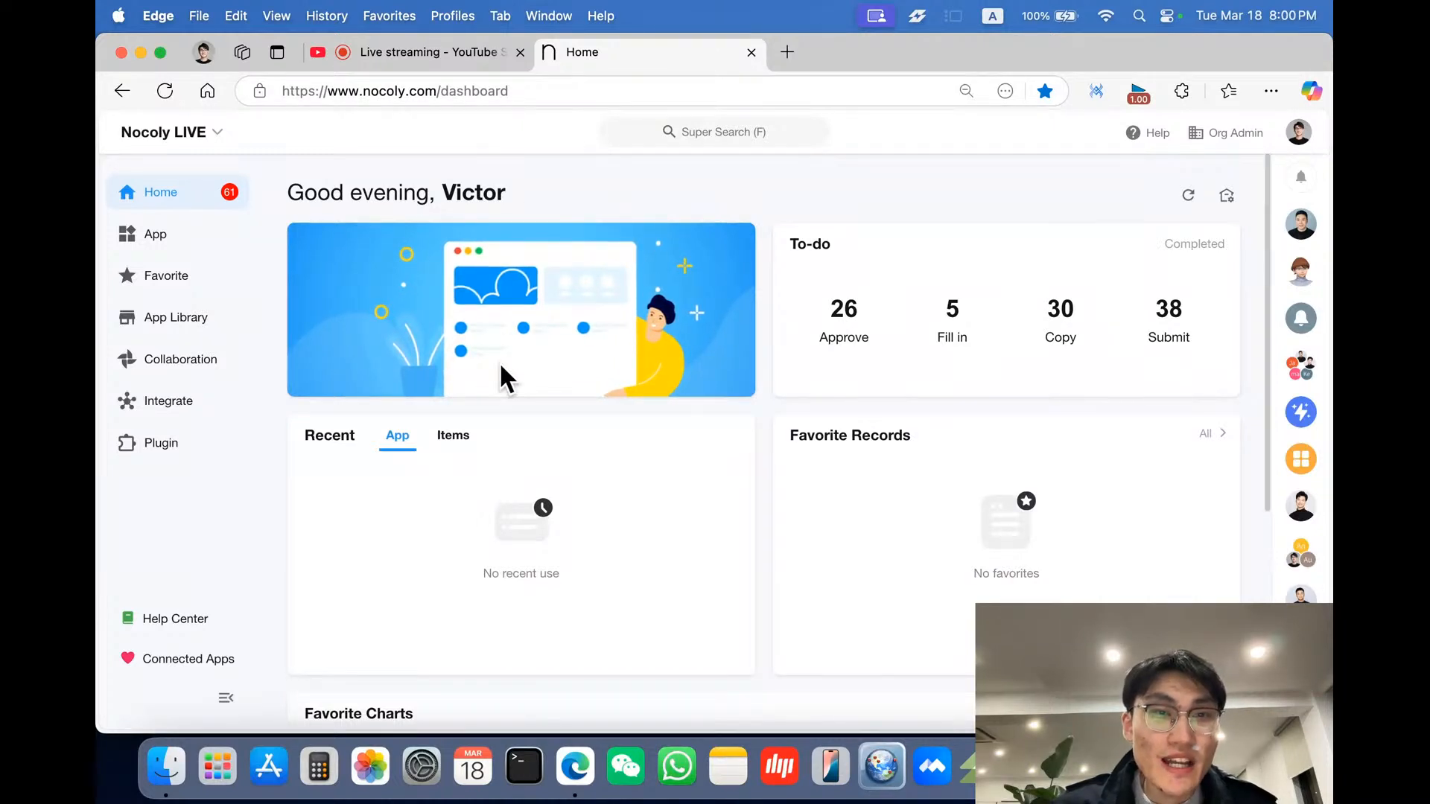
- From the dashboard's App section, start importing an application from a file and open the file upload
scroll(641, 450, down, 1)
scroll(641, 450, down, 1)
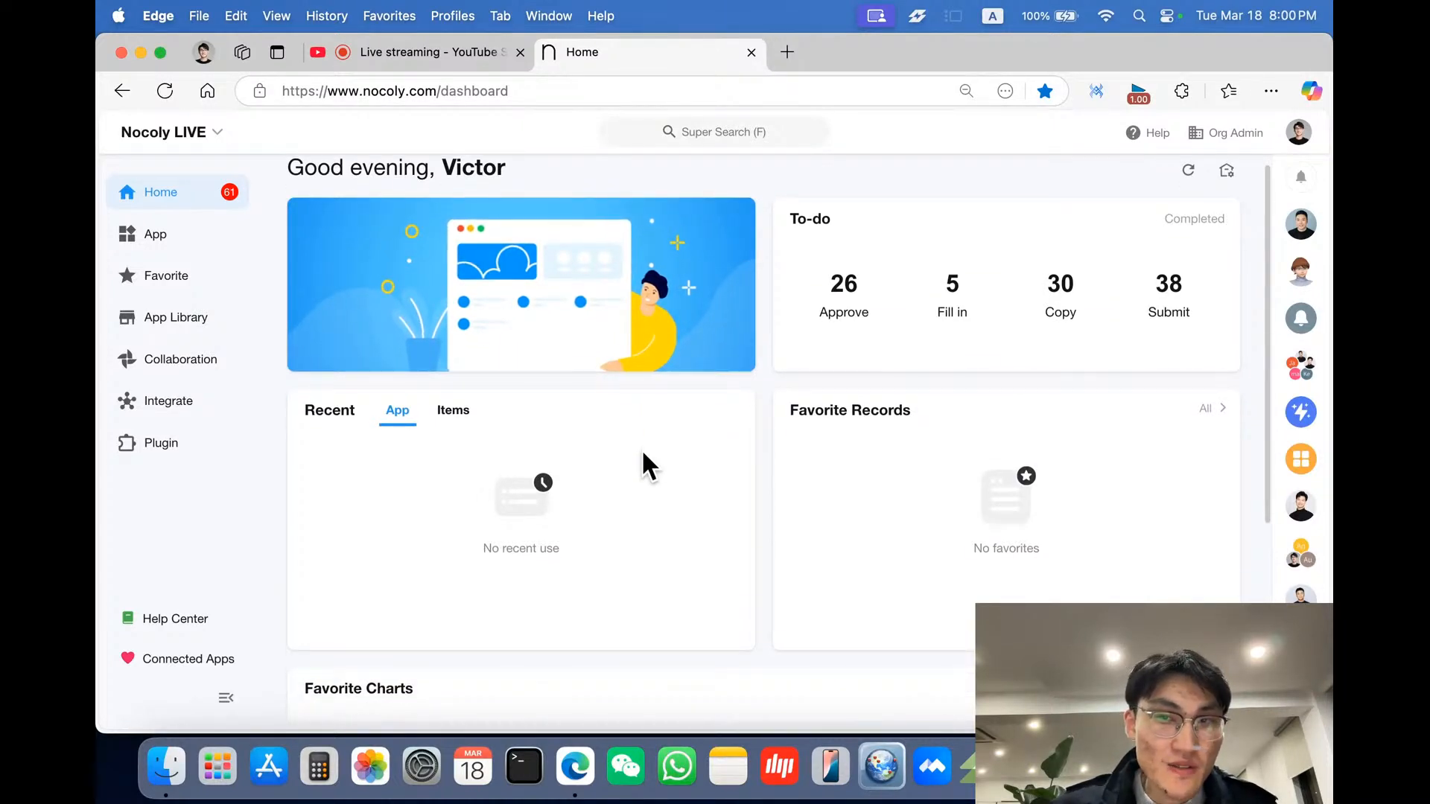
scroll(642, 451, down, 4)
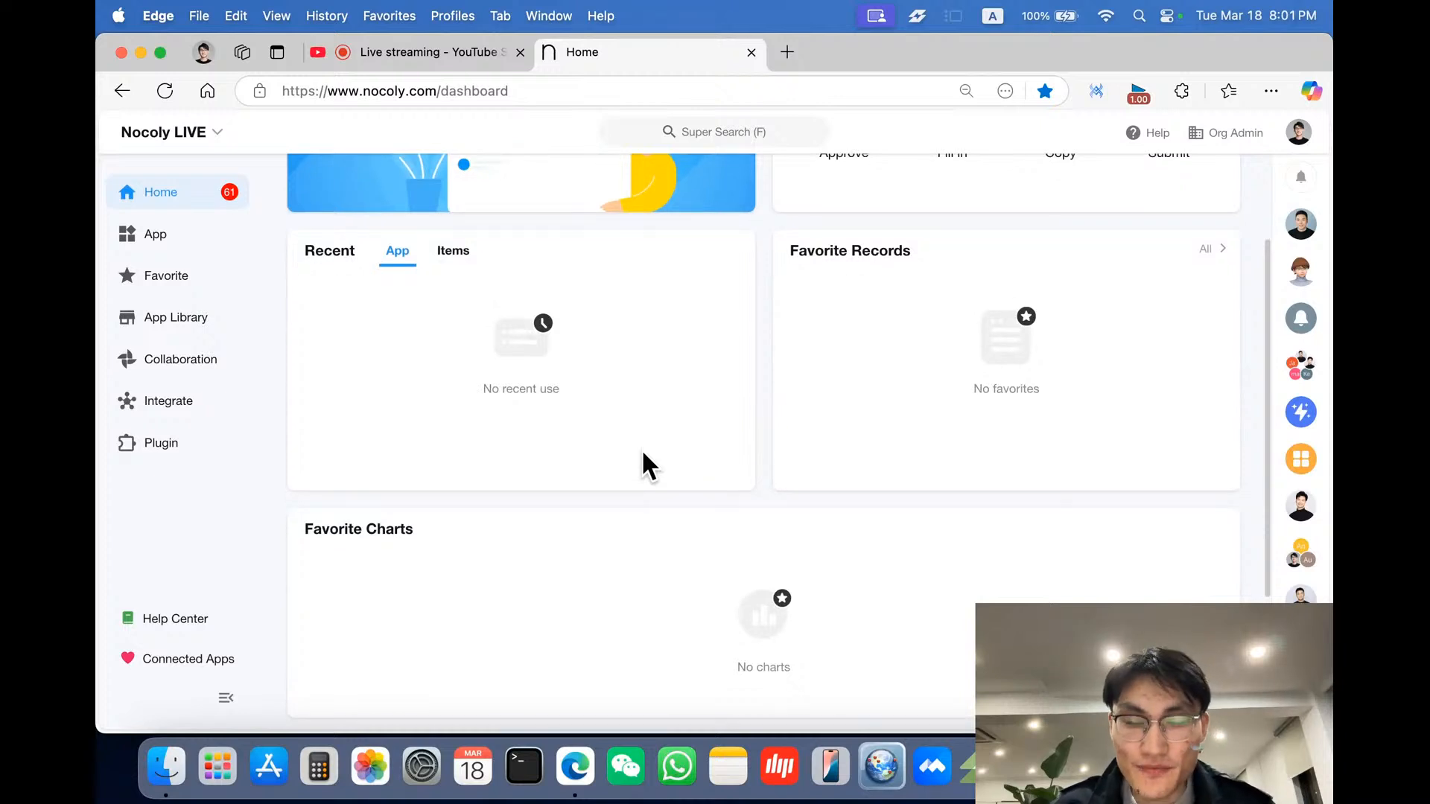
scroll(642, 452, up, 2)
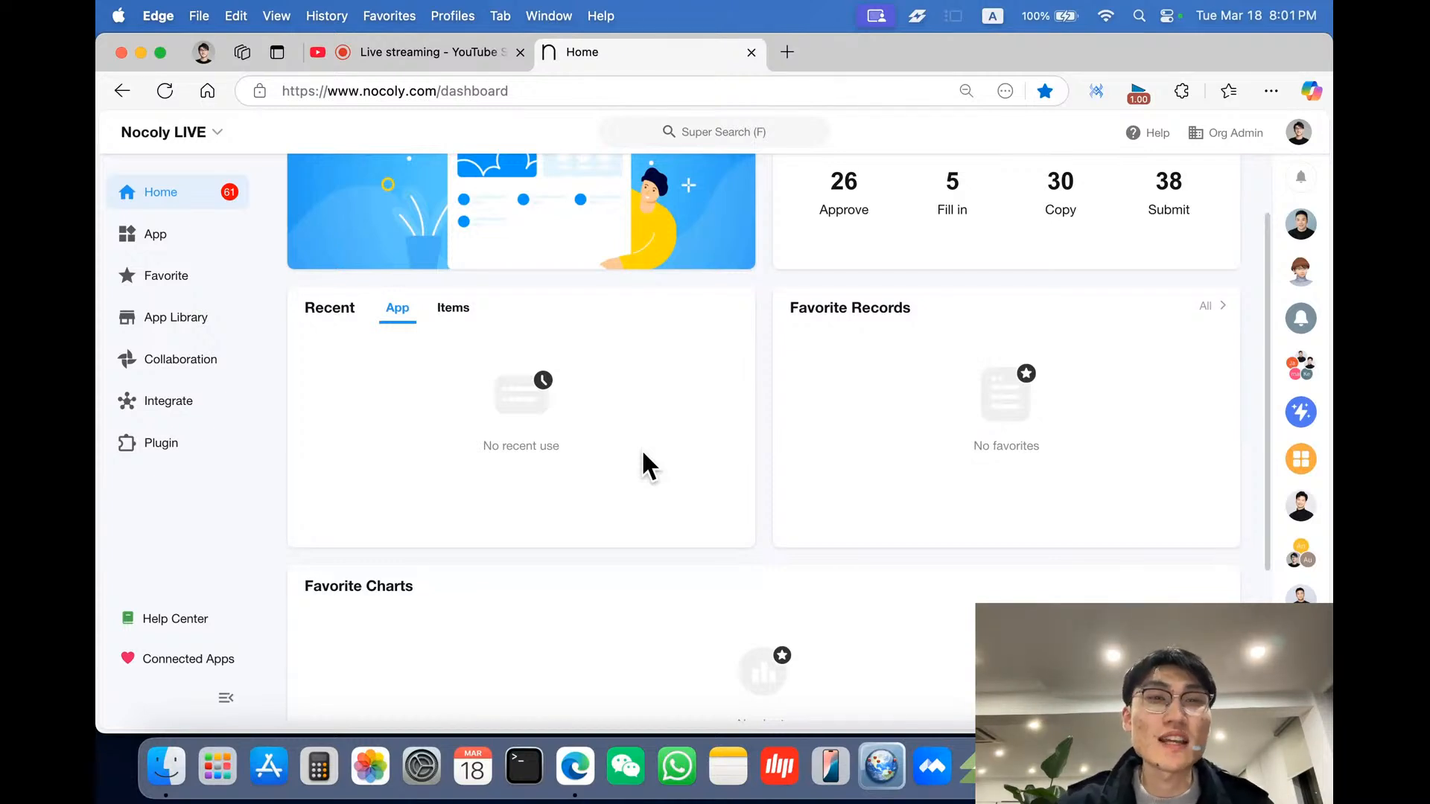
scroll(642, 452, up, 3)
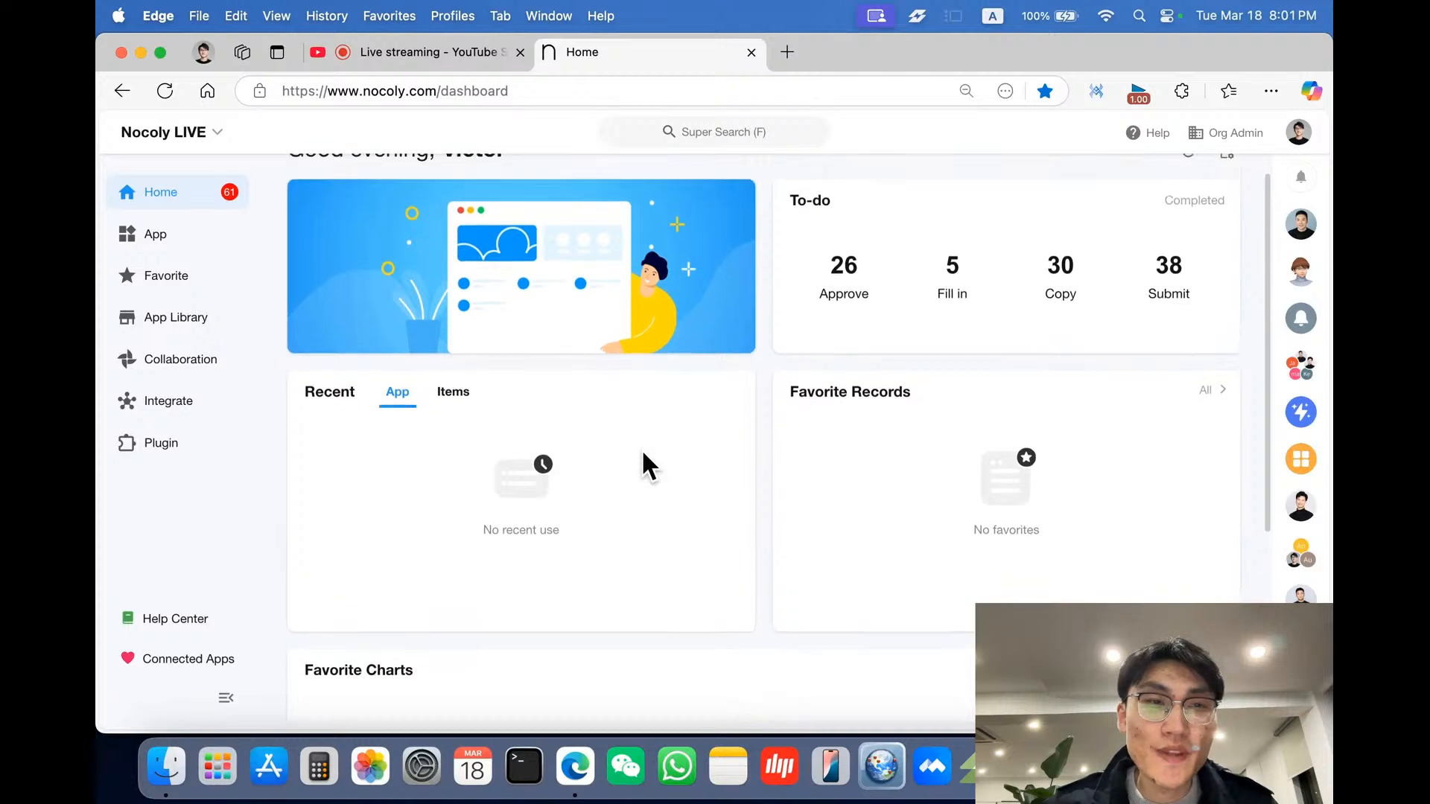
scroll(642, 452, down, 10)
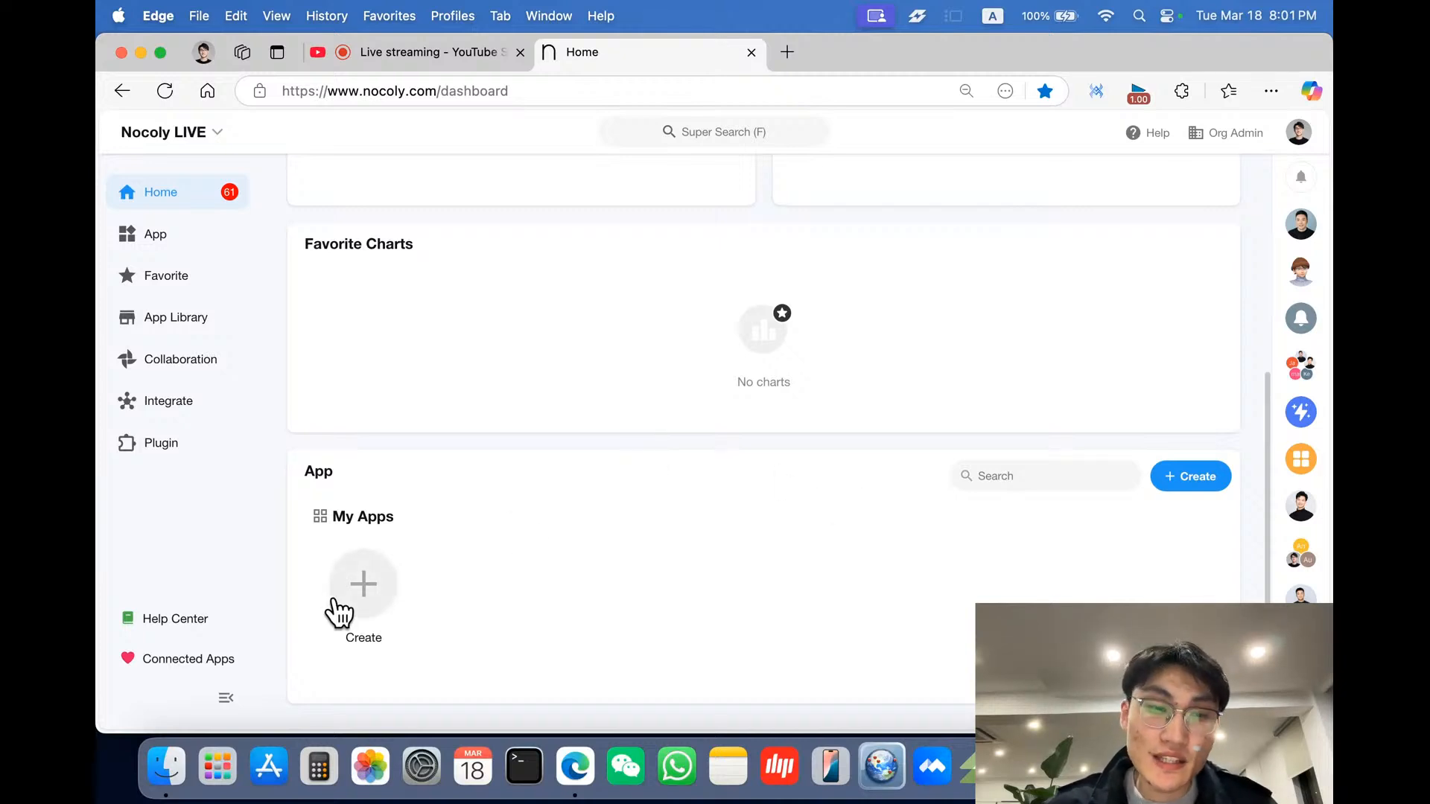
click(1174, 485)
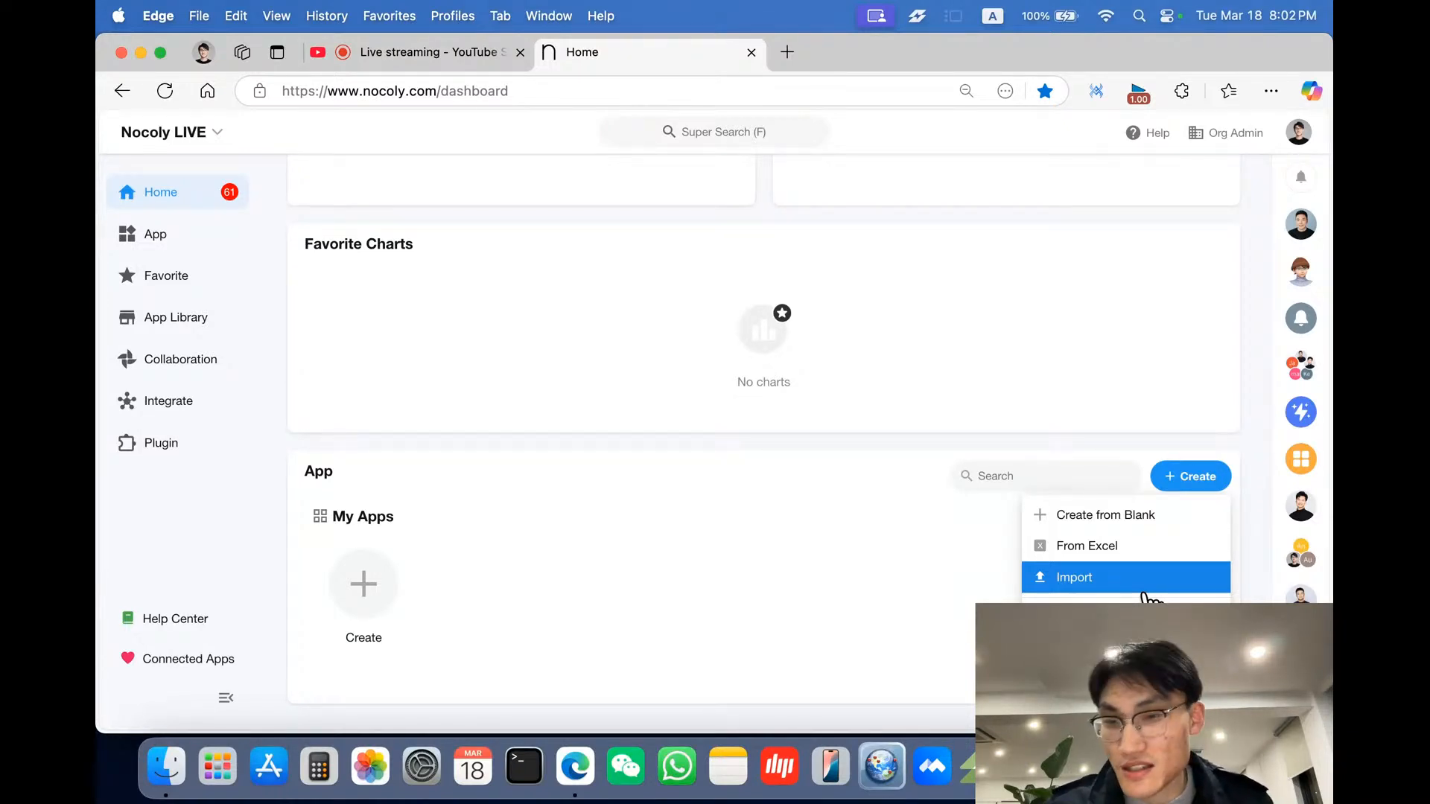
click(1075, 579)
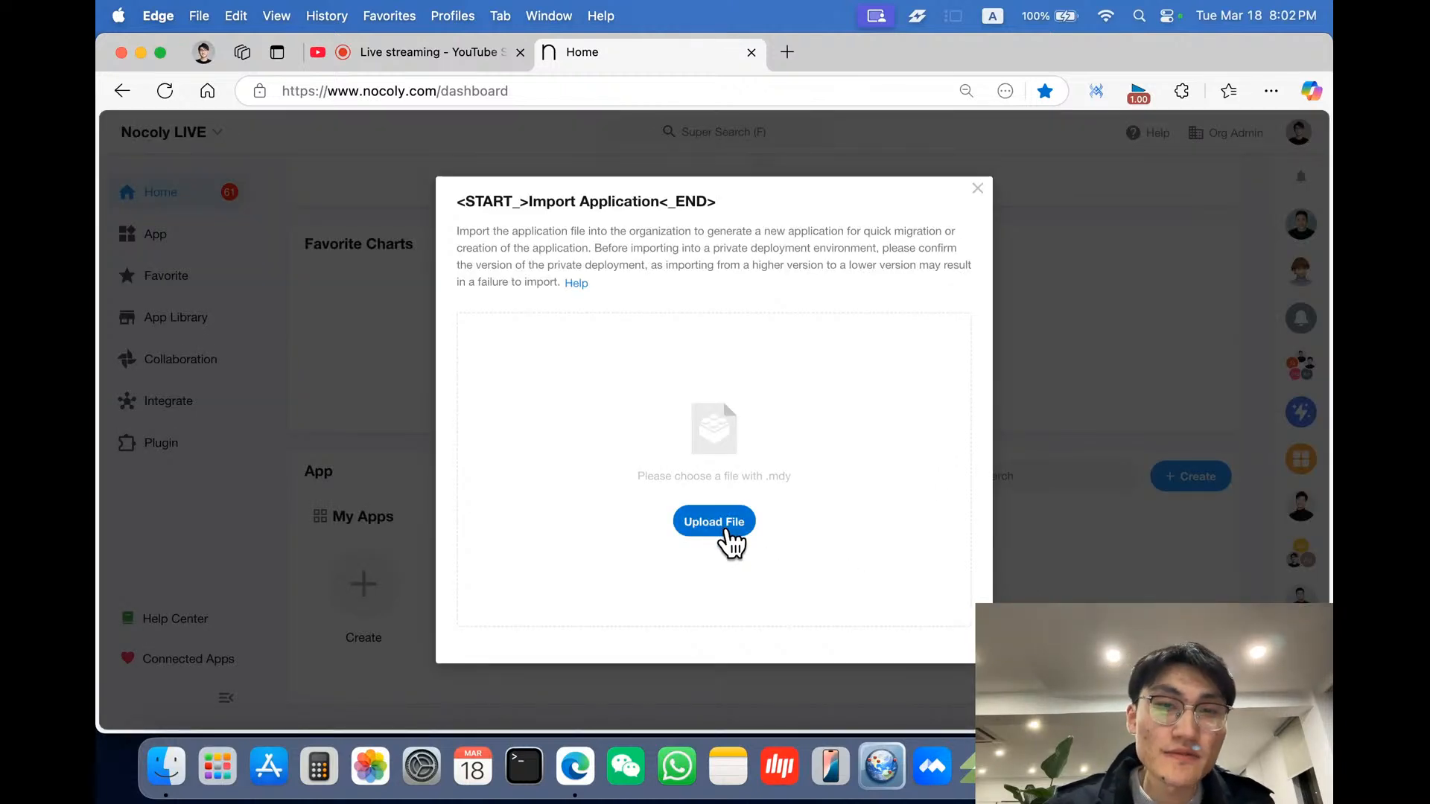
click(726, 541)
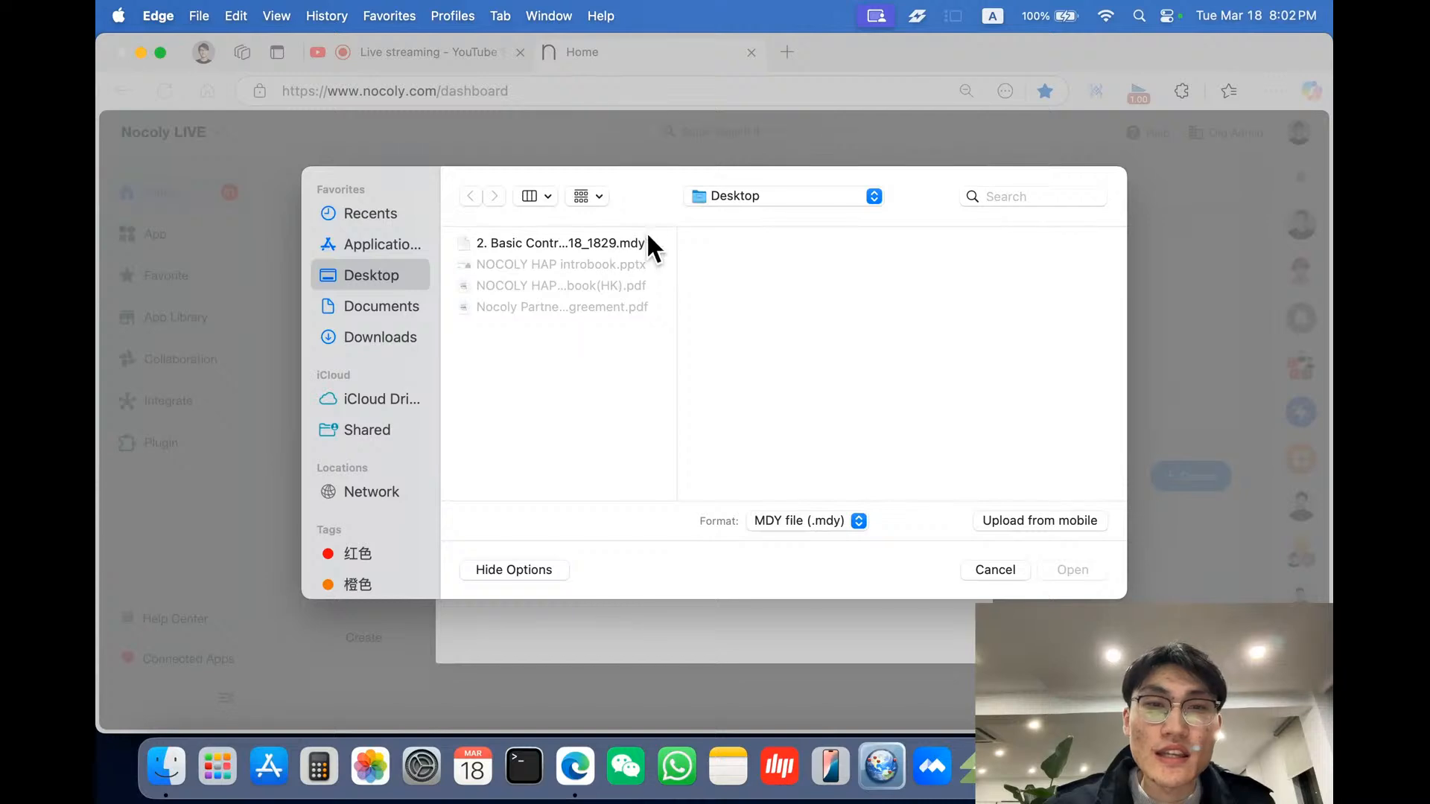
- Import 2. Basic Control_20250318_1829.mdy with personnel department and position matching turned off
drag(677, 236, 768, 236)
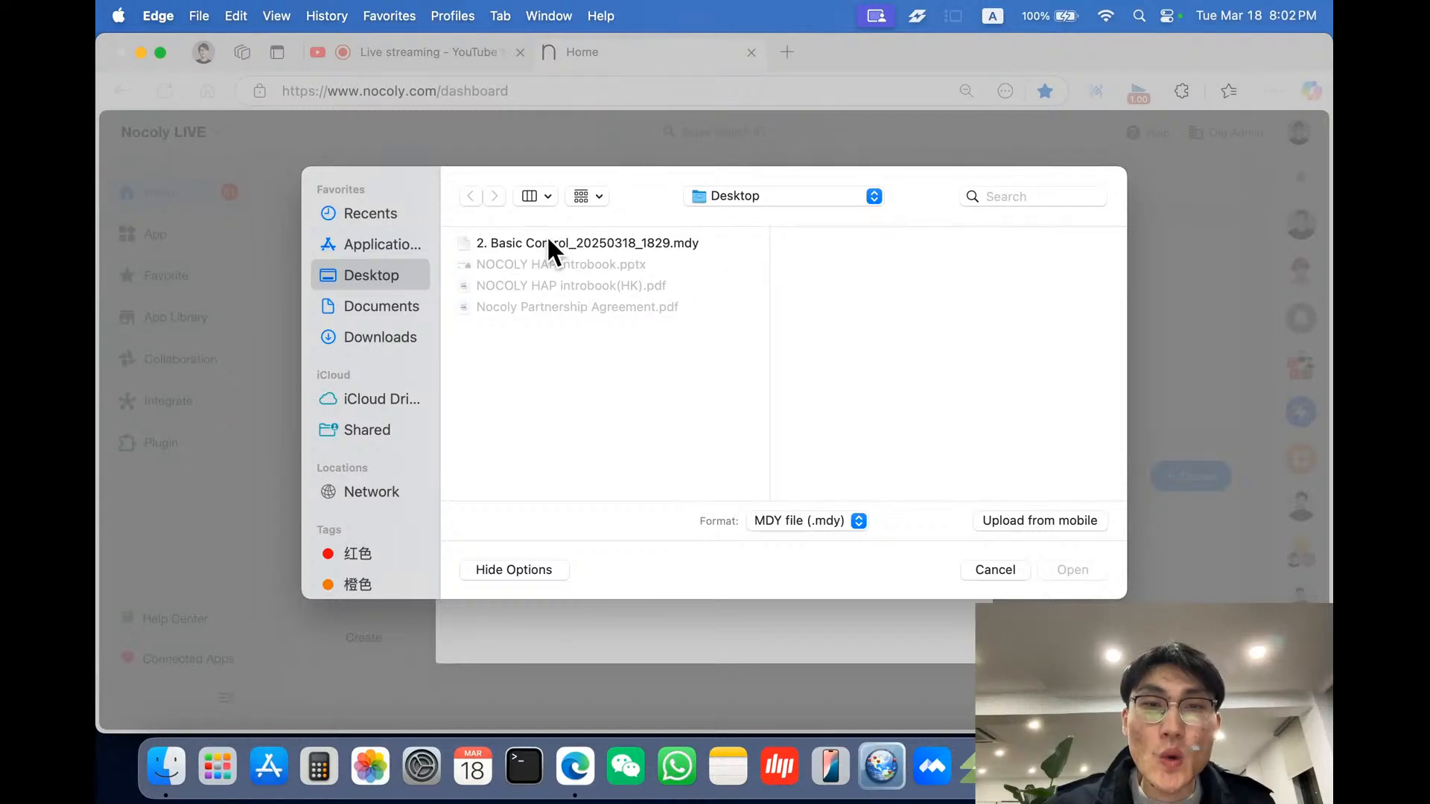
click(596, 245)
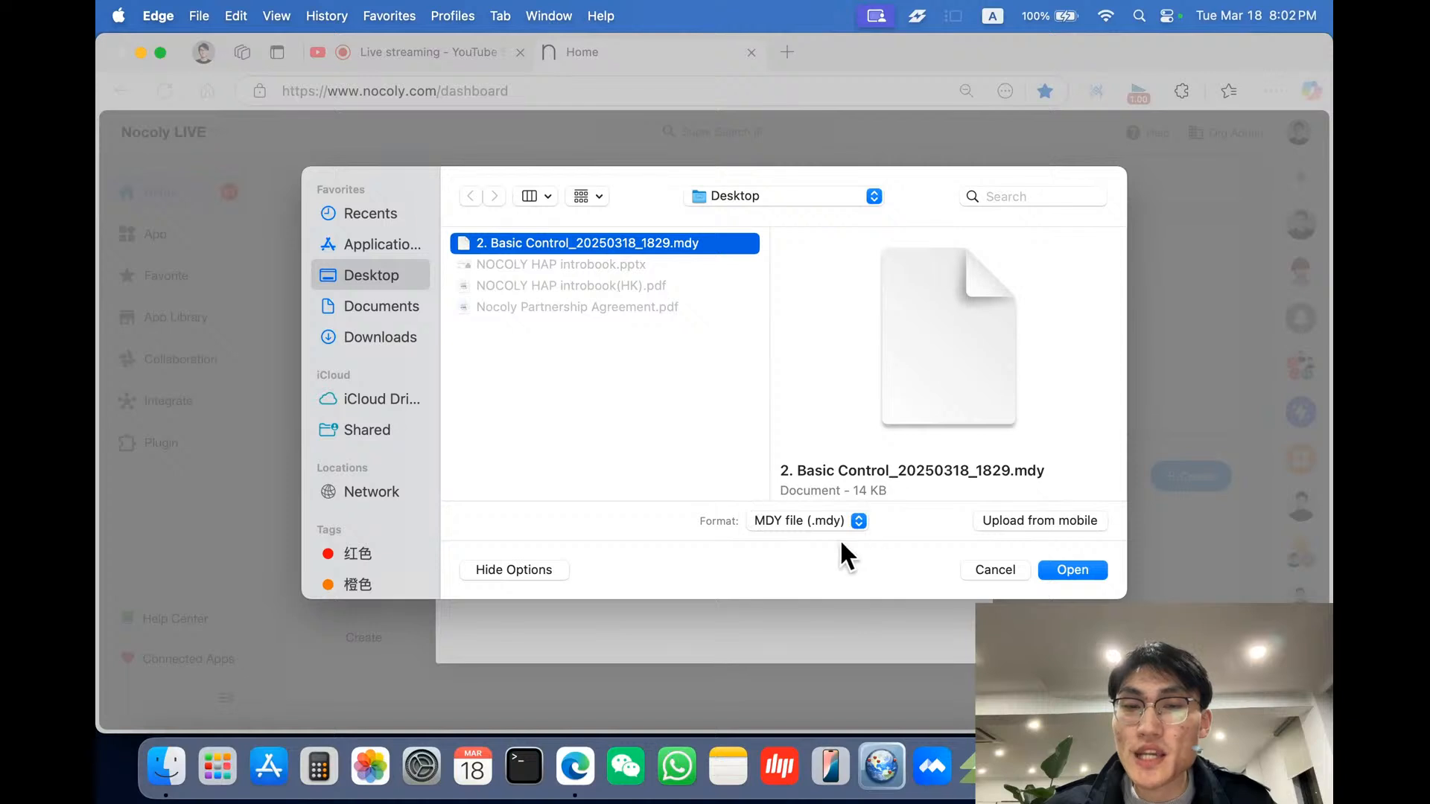
click(1056, 575)
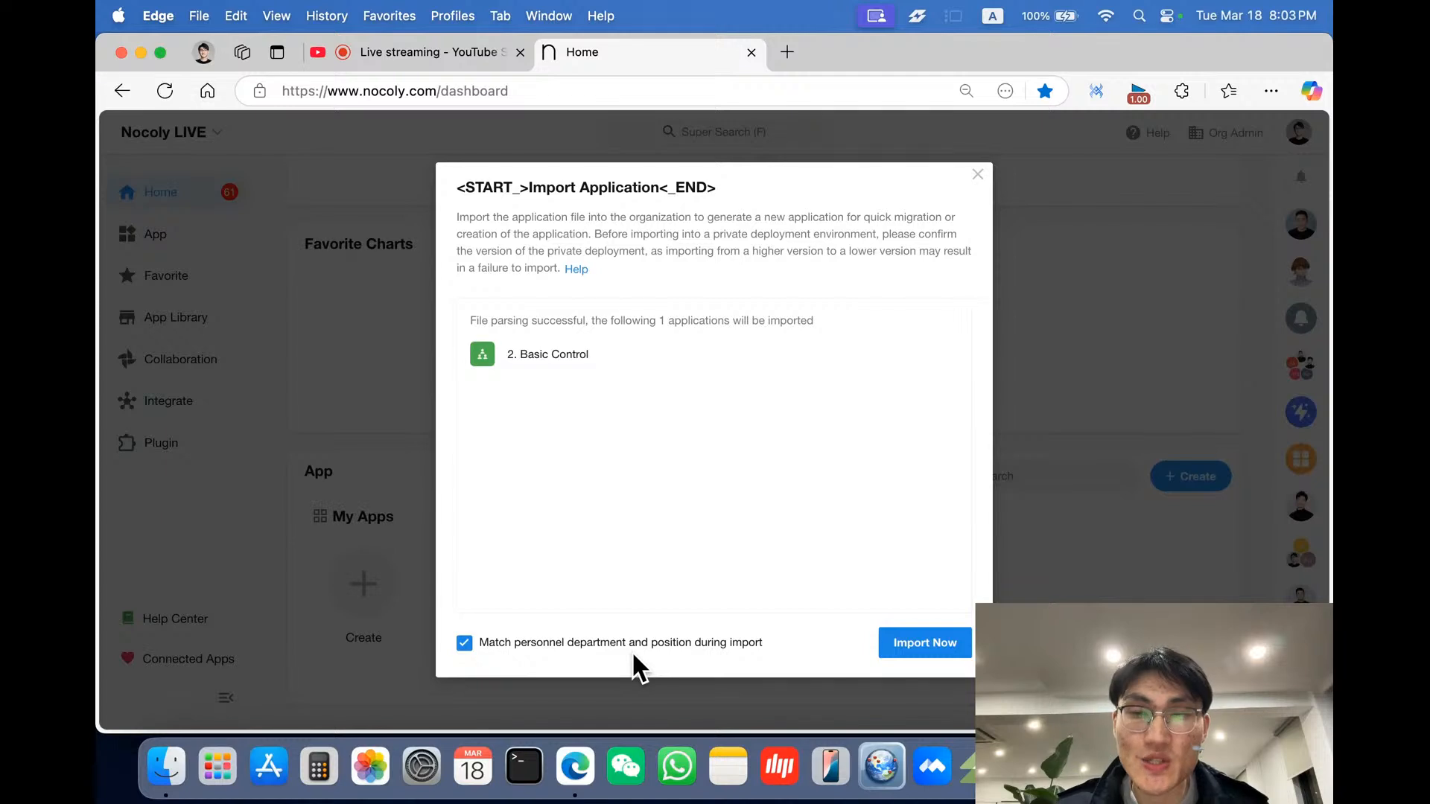
click(510, 647)
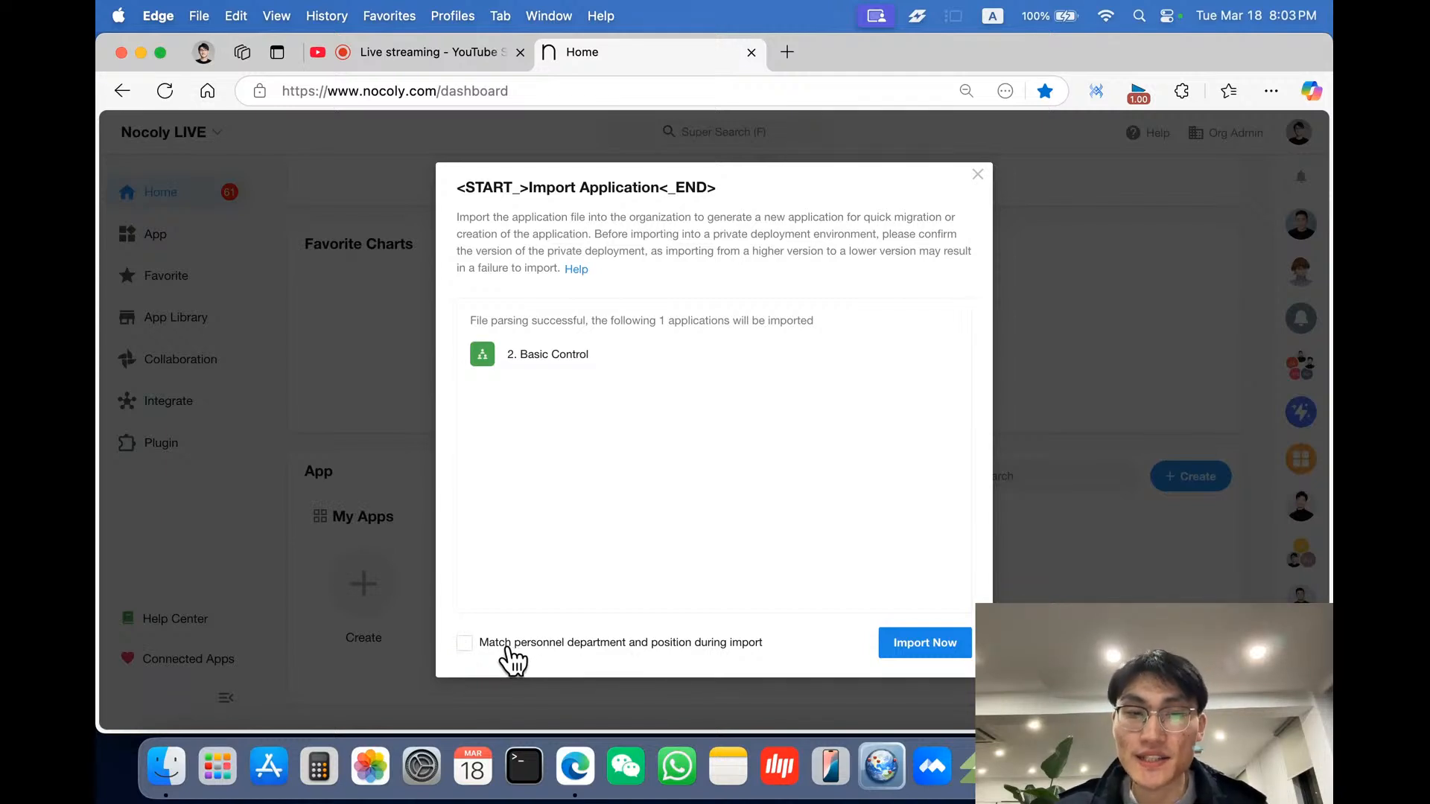
click(904, 645)
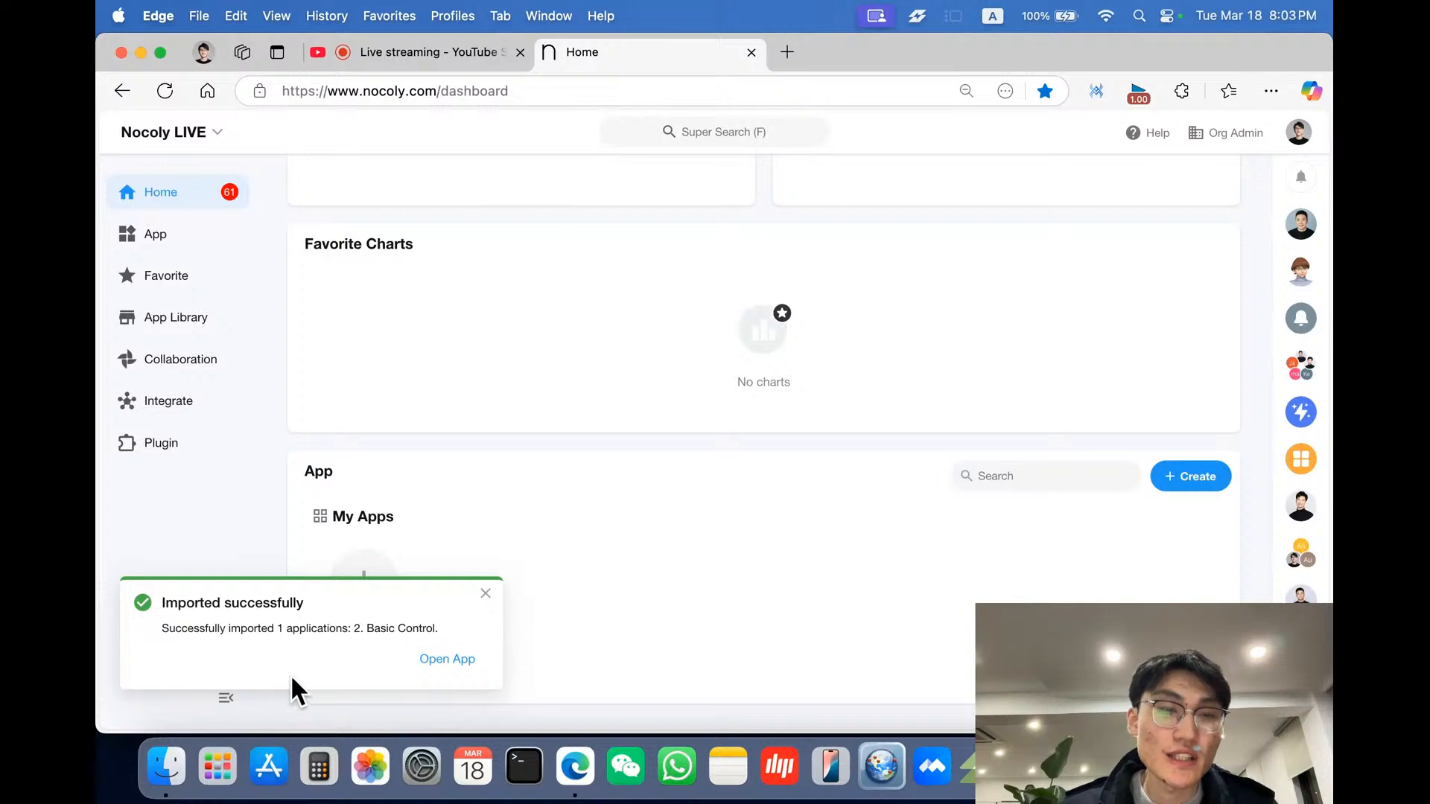
- Open the imported app and examine the HR manager's requirements message and the applicants table columns
click(446, 659)
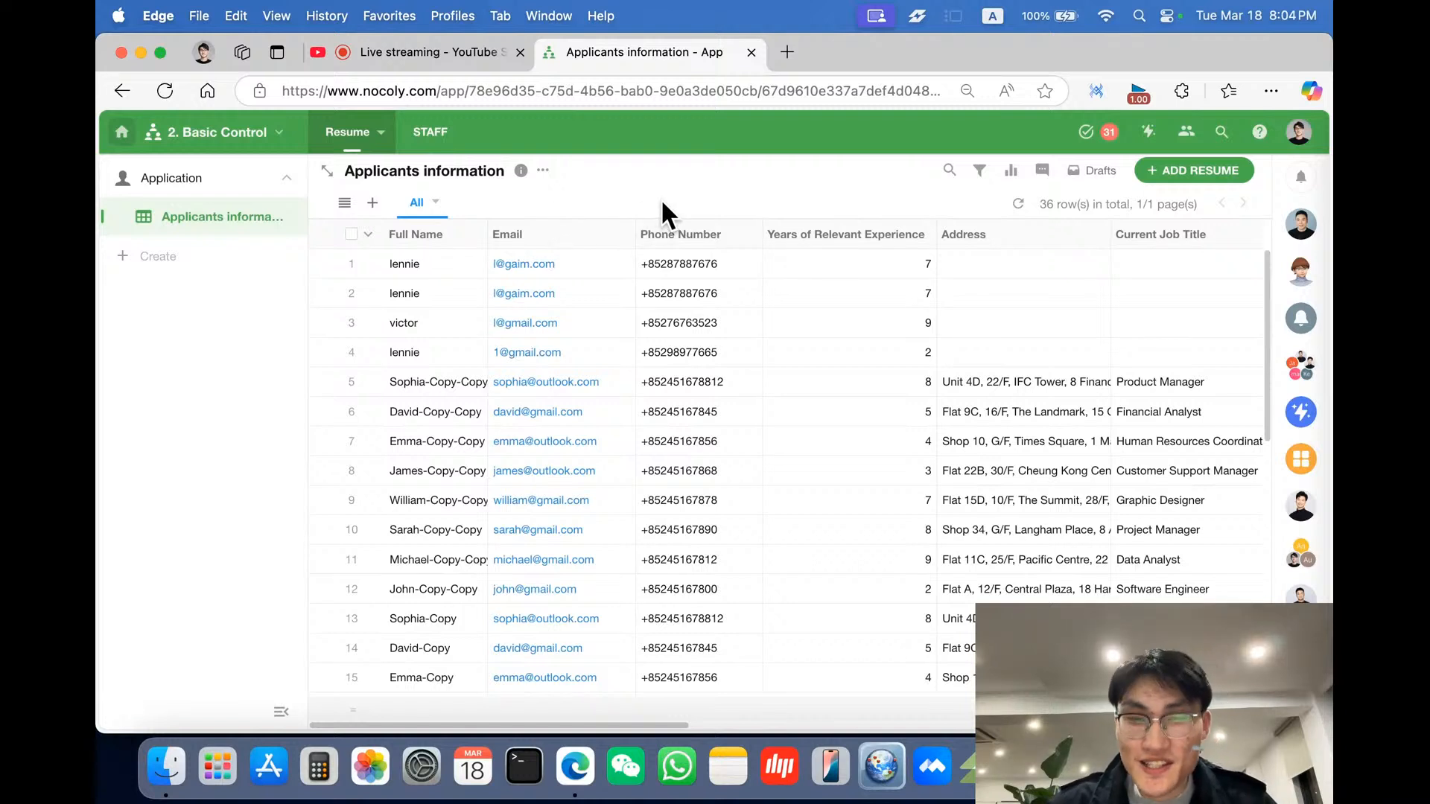
click(1299, 223)
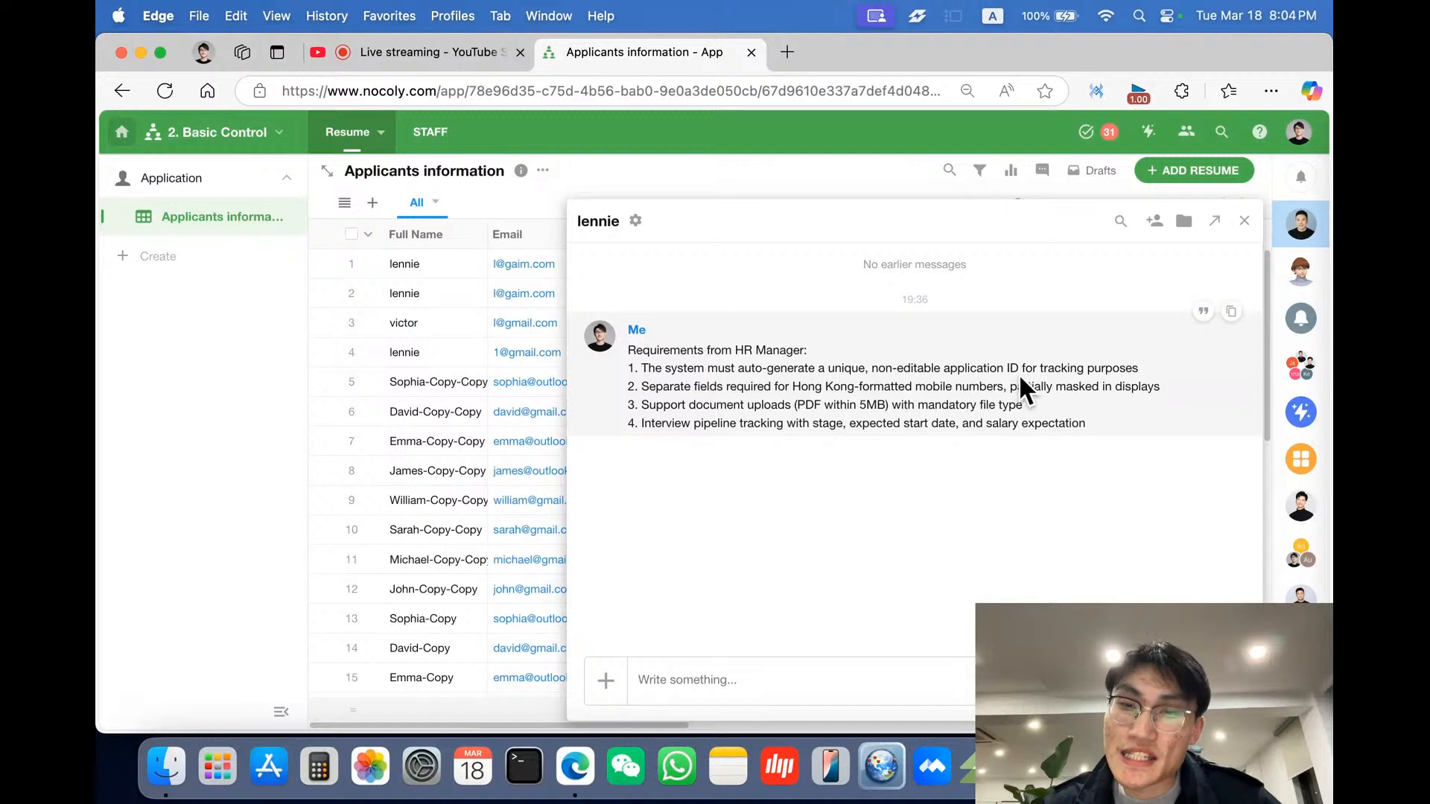
click(216, 445)
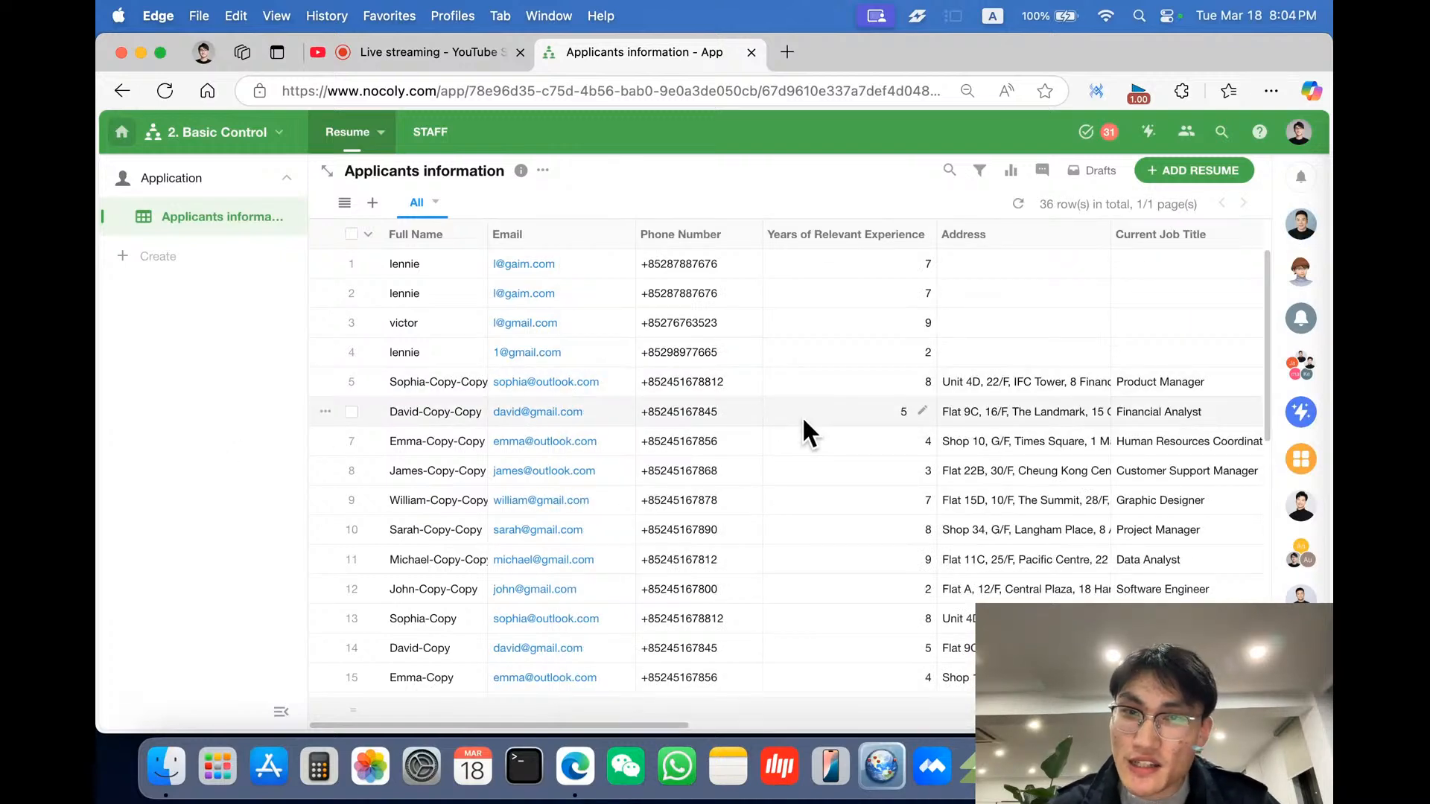
scroll(801, 416, right, 8)
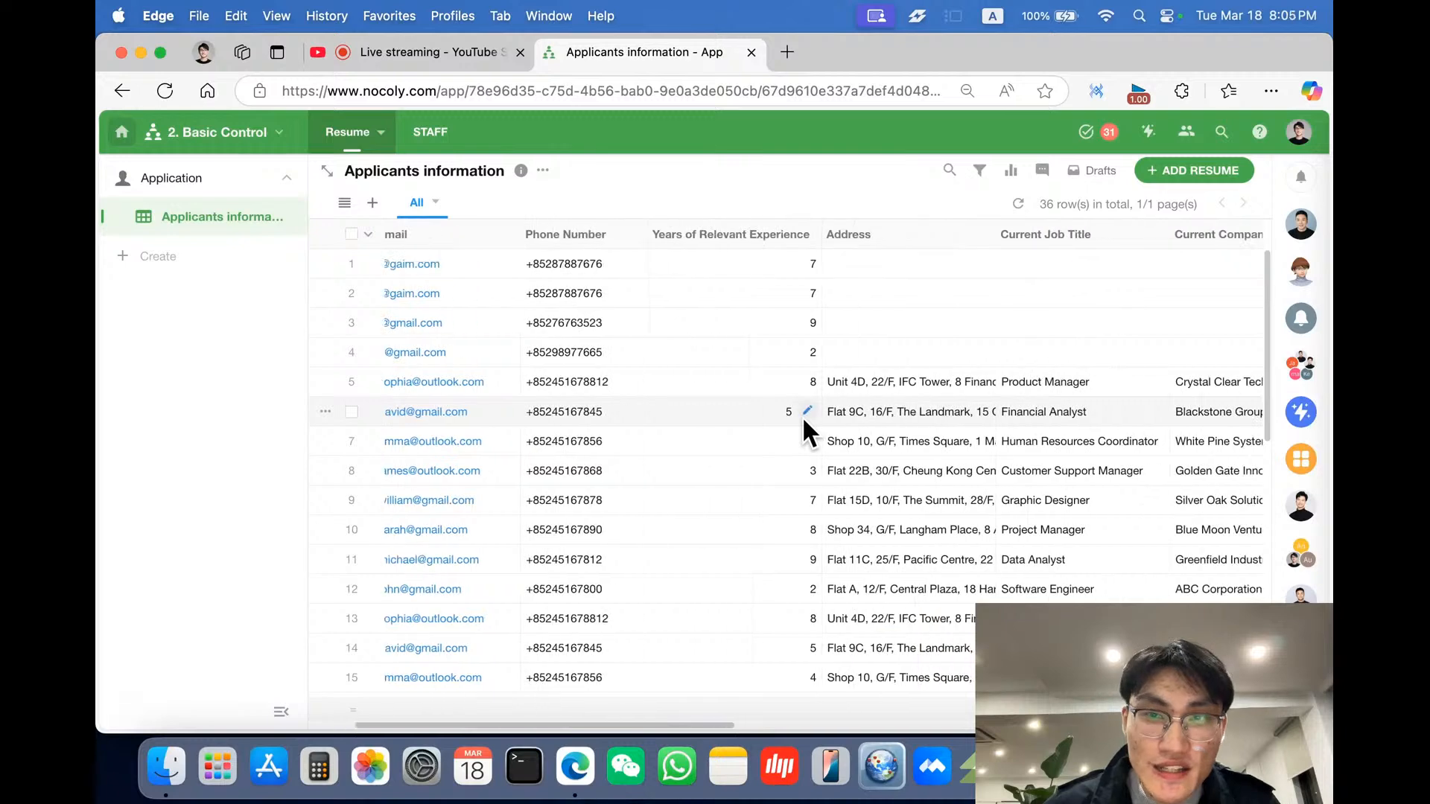
scroll(1085, 236, right, 12)
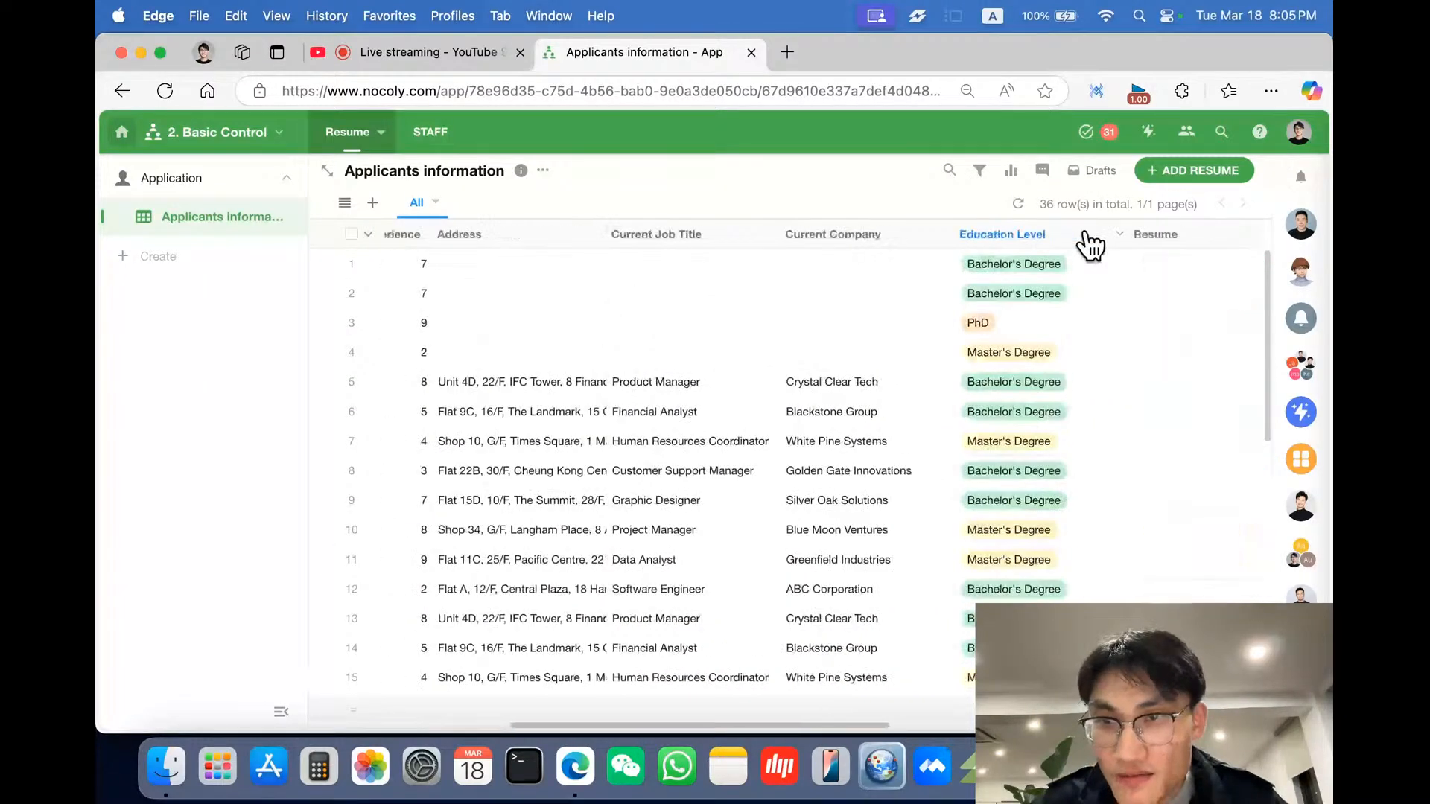
scroll(1085, 235, left, 20)
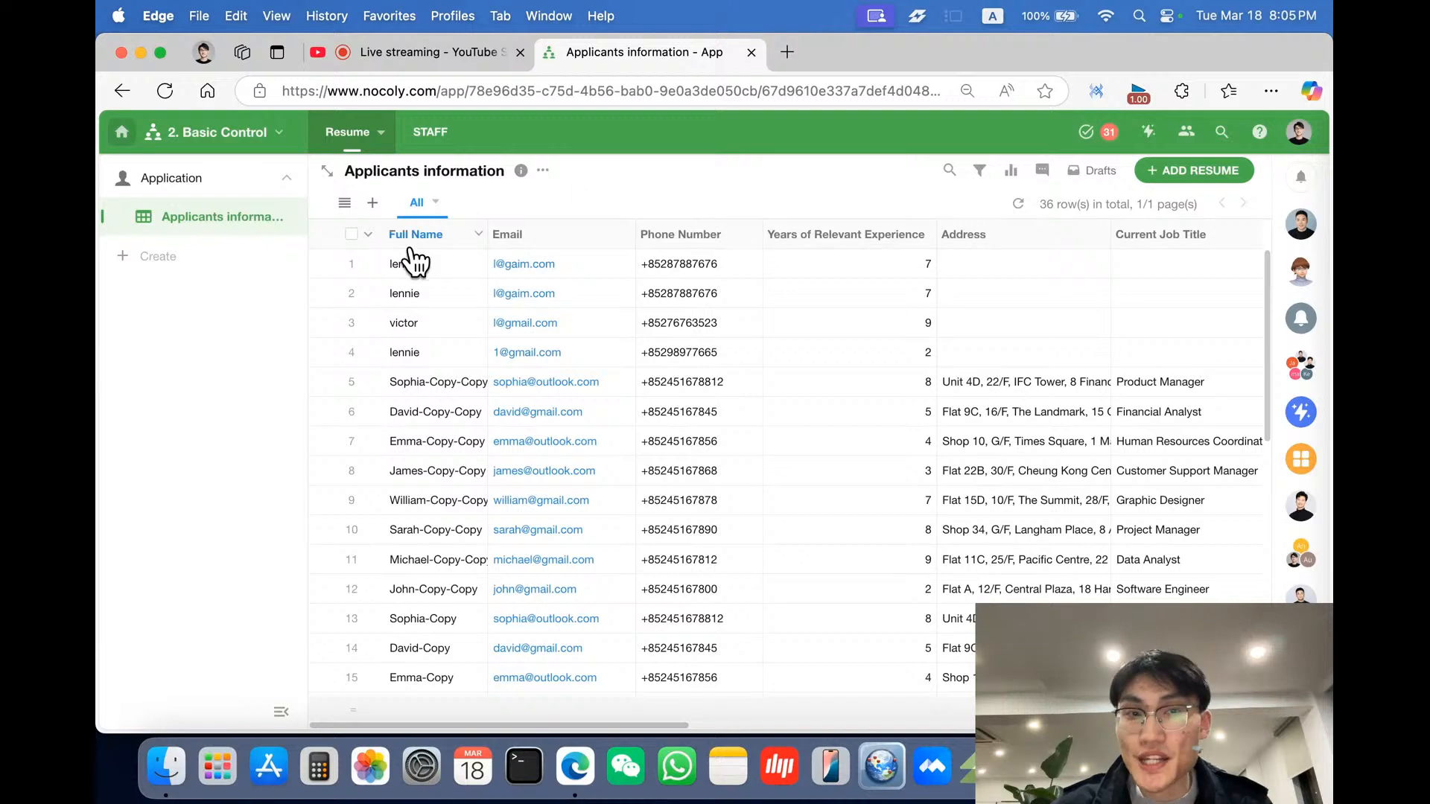
- Open the form editor for the Applicants information worksheet and browse the available field types
click(542, 173)
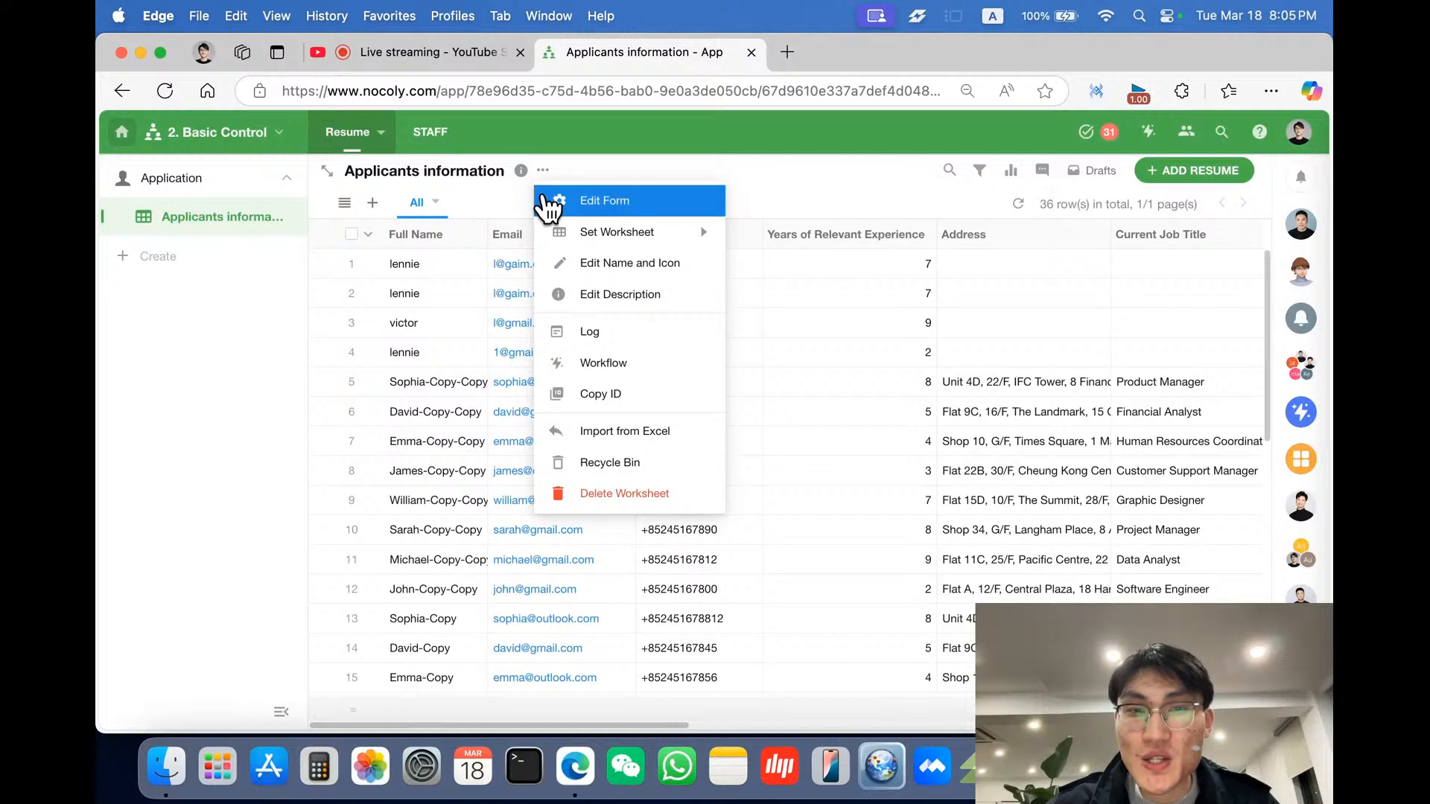
click(601, 200)
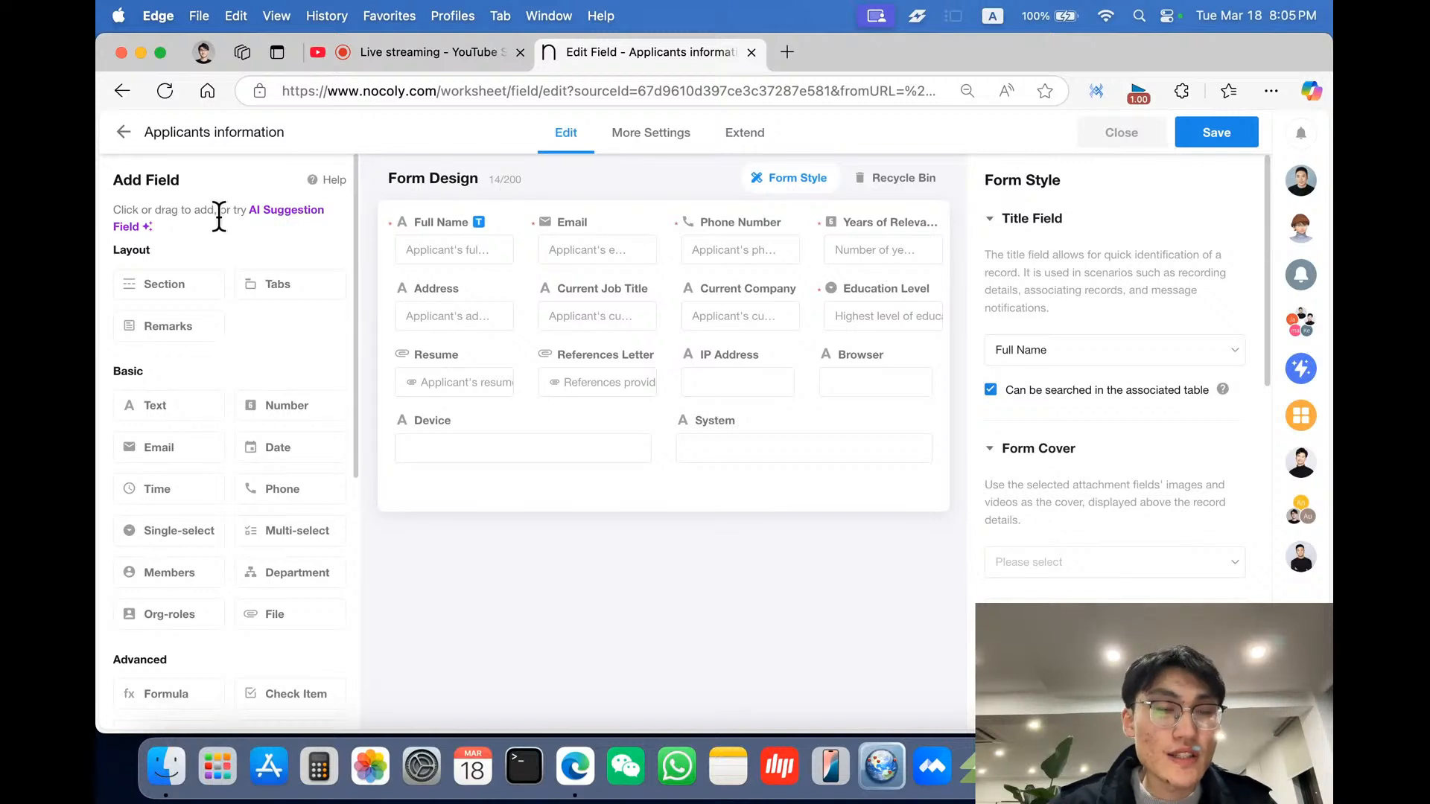
scroll(250, 468, down, 5)
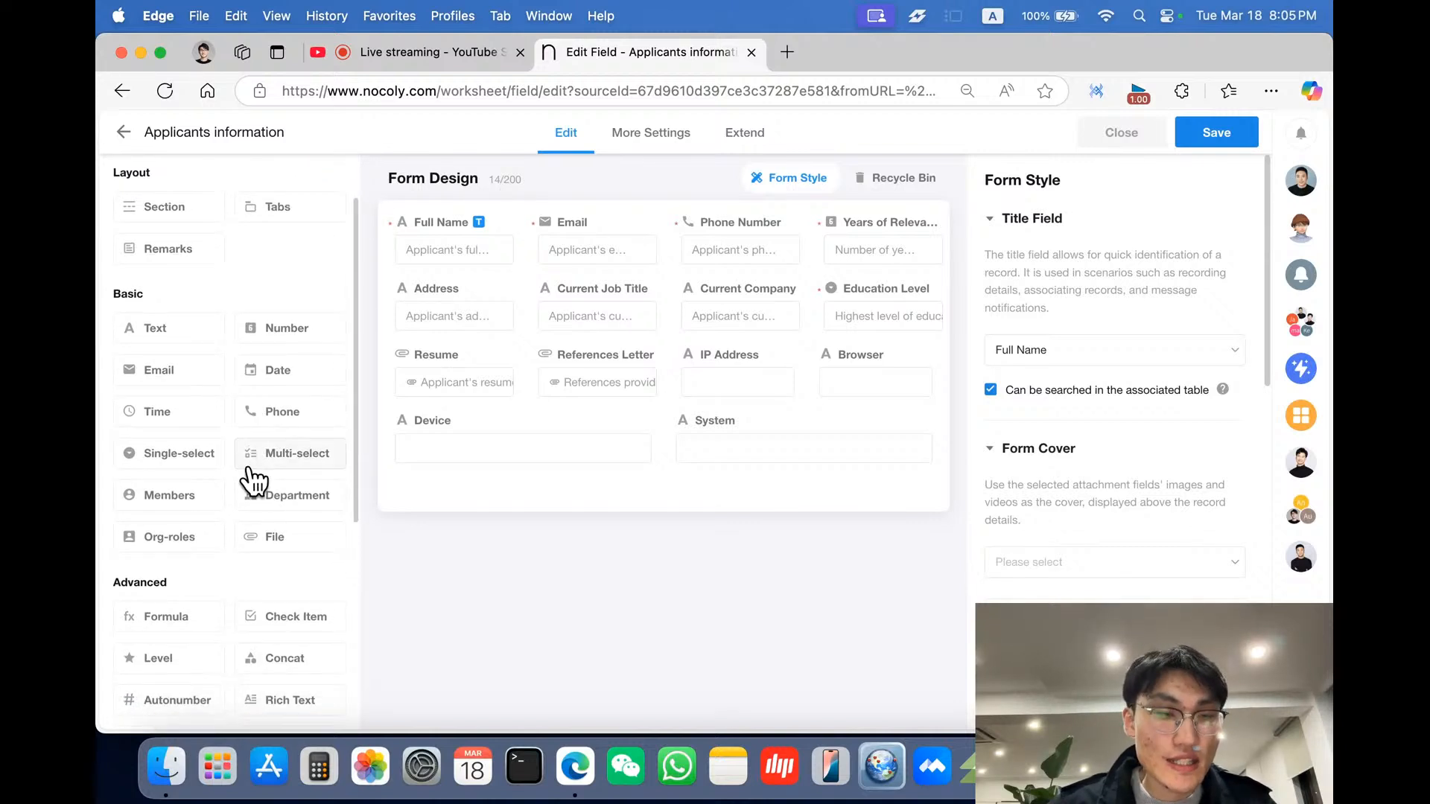
scroll(248, 470, down, 2)
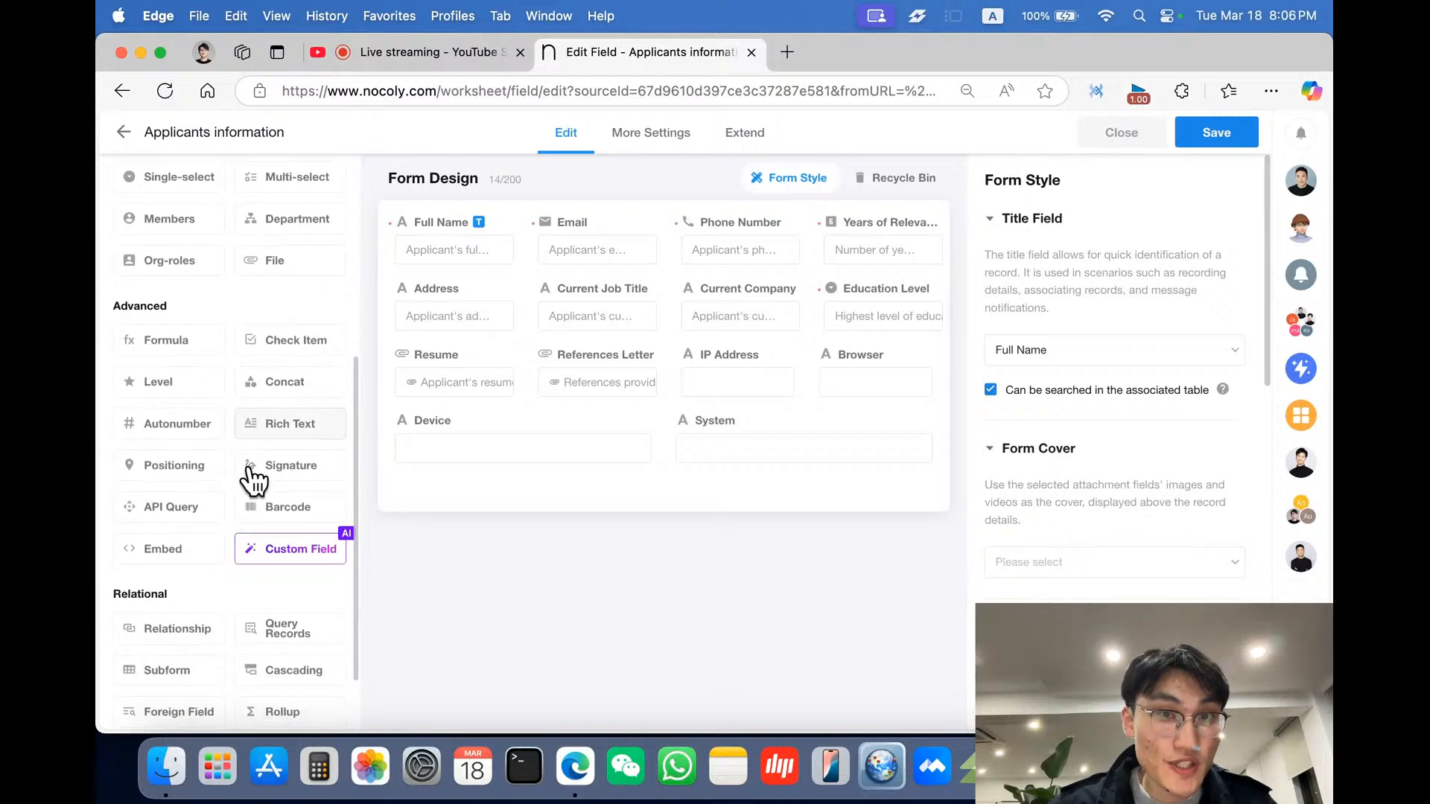
scroll(249, 477, up, 2)
scroll(250, 473, up, 5)
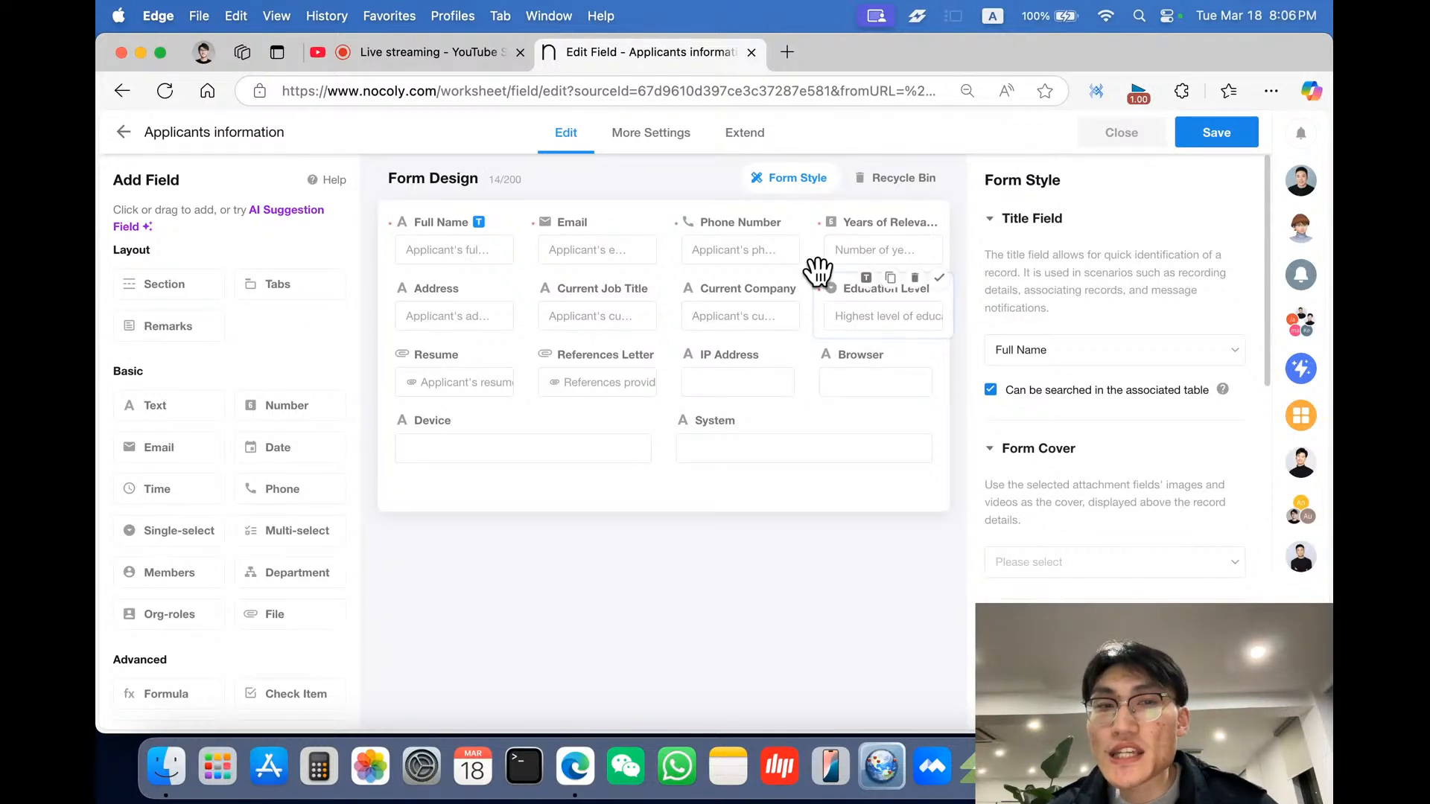
- Examine the Full Name field's settings and reread the HR manager's requirements message
click(473, 255)
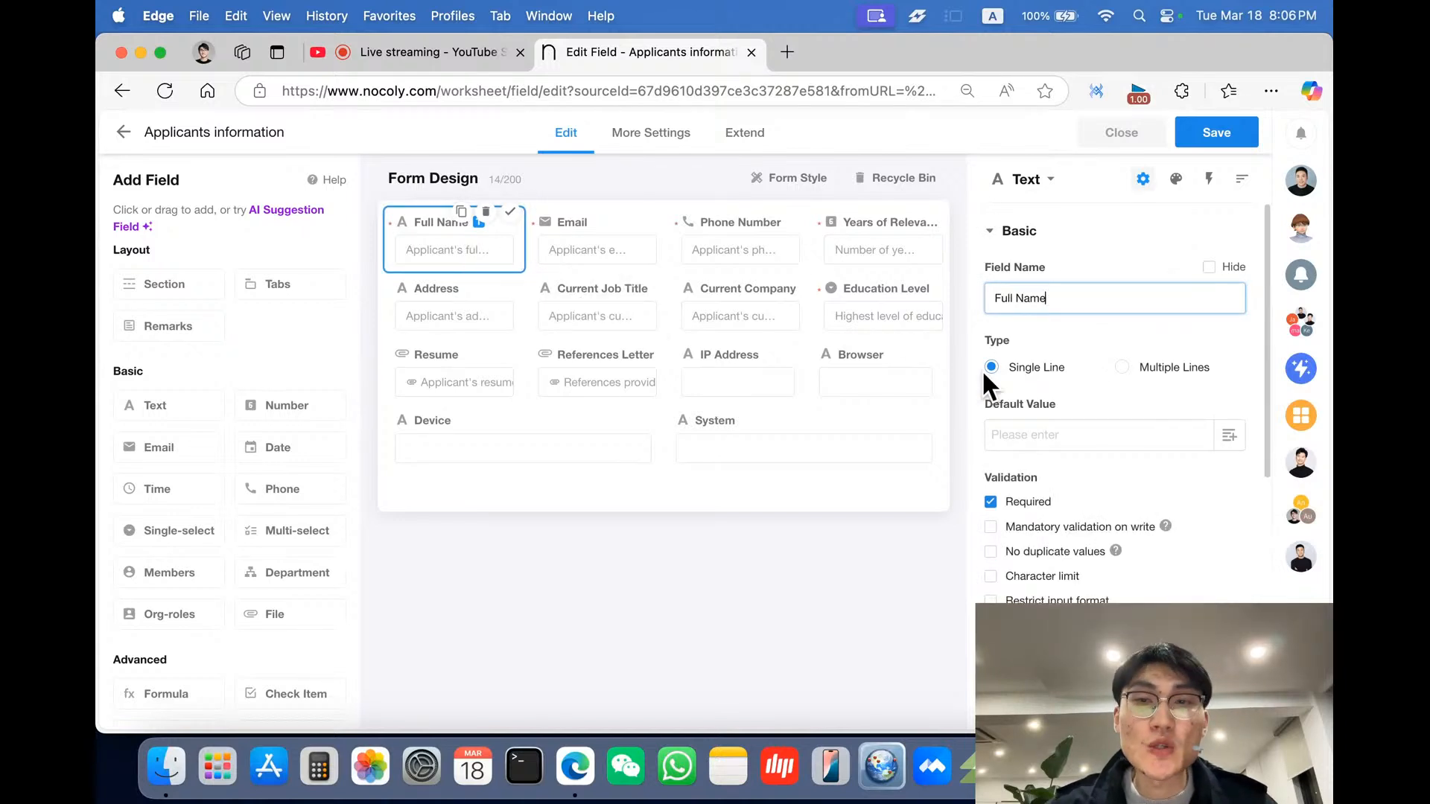
scroll(1088, 445, down, 5)
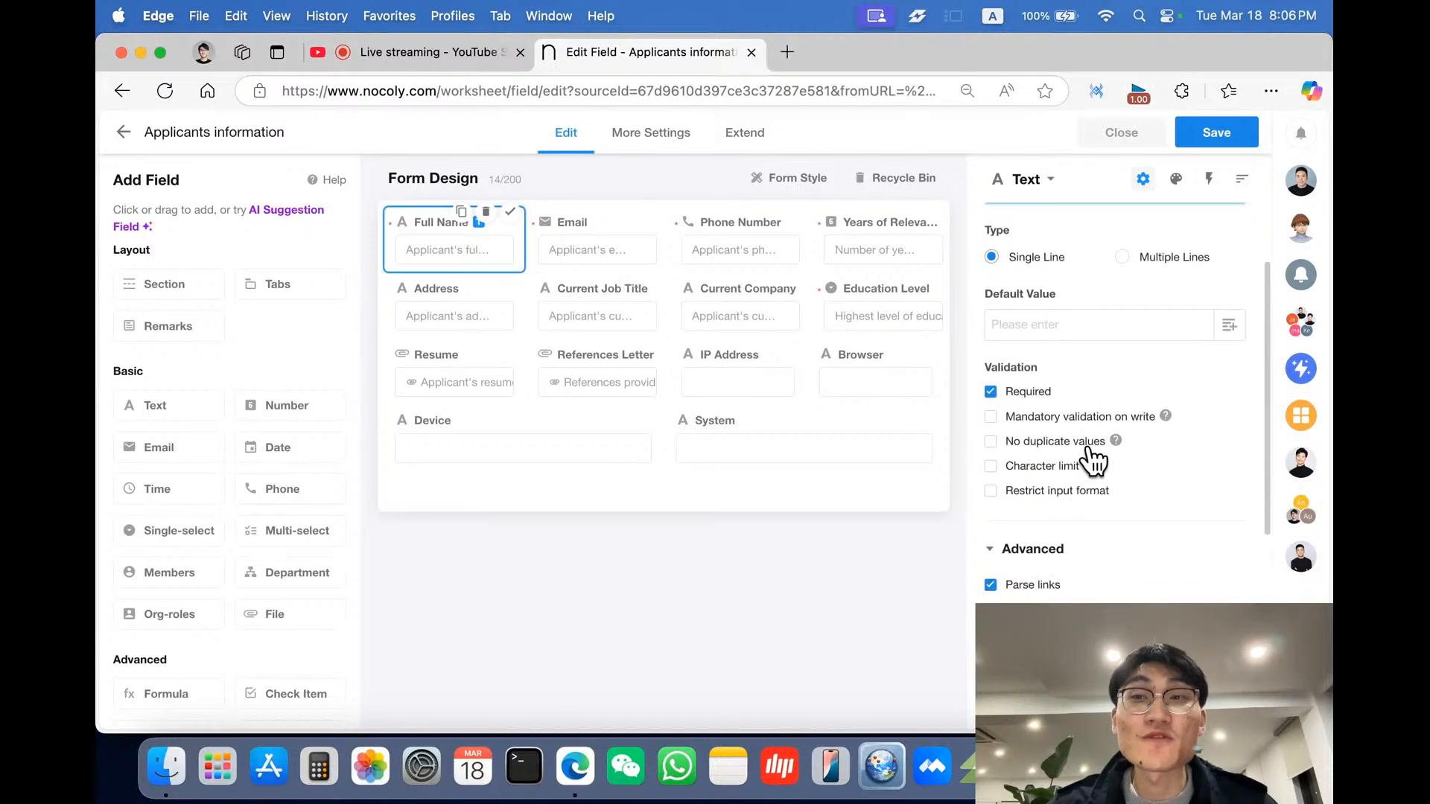
scroll(1093, 461, down, 3)
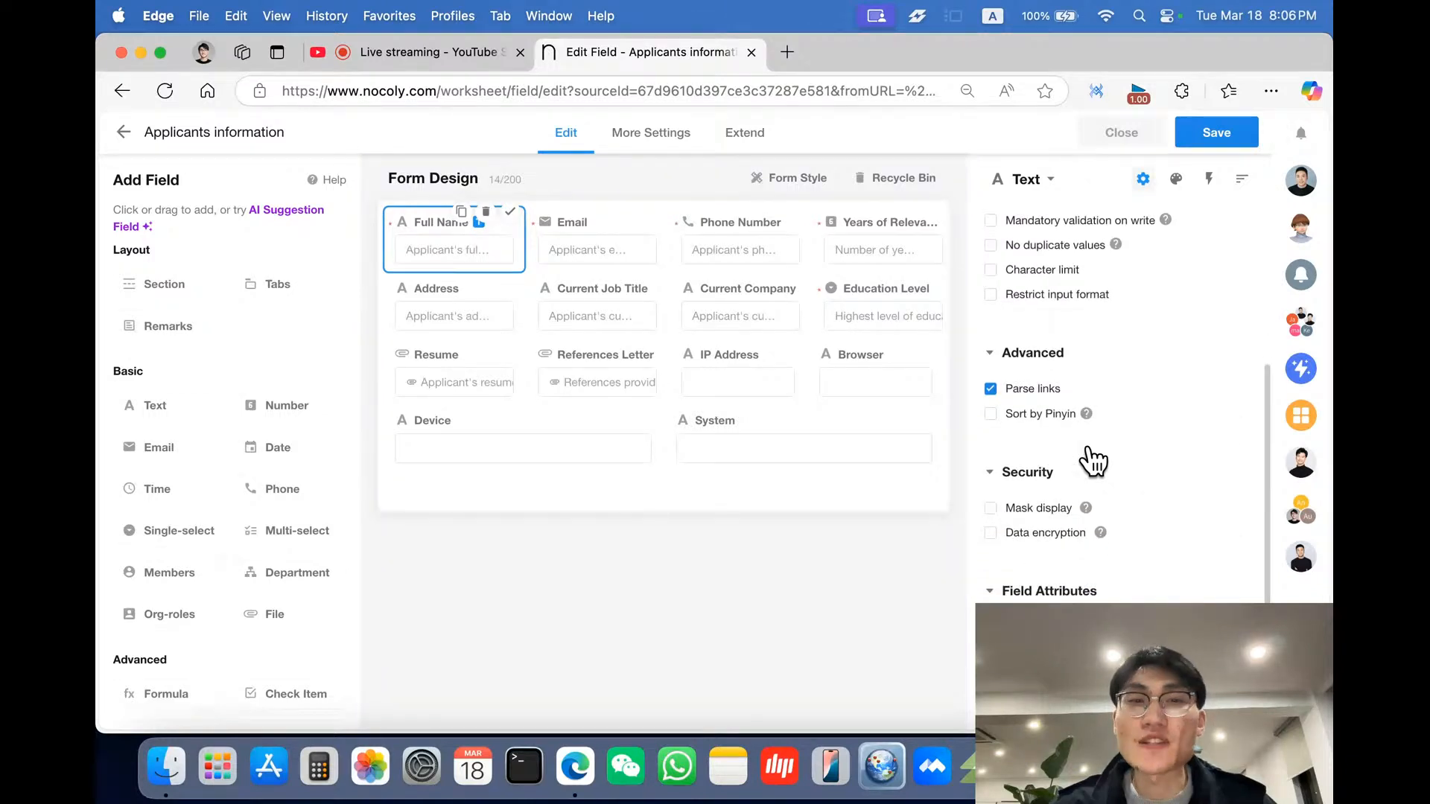
scroll(1093, 460, down, 3)
scroll(1094, 461, up, 11)
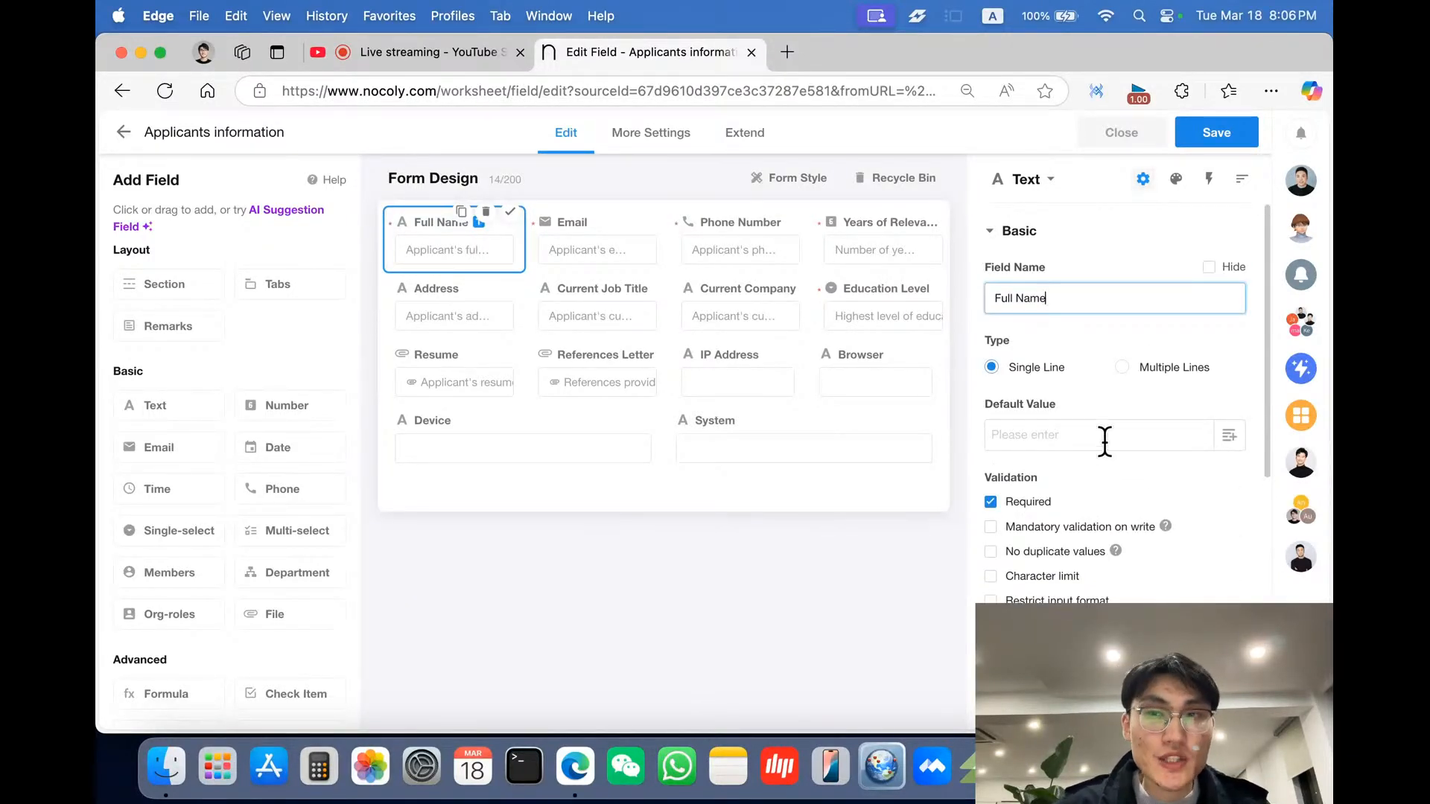
click(1300, 181)
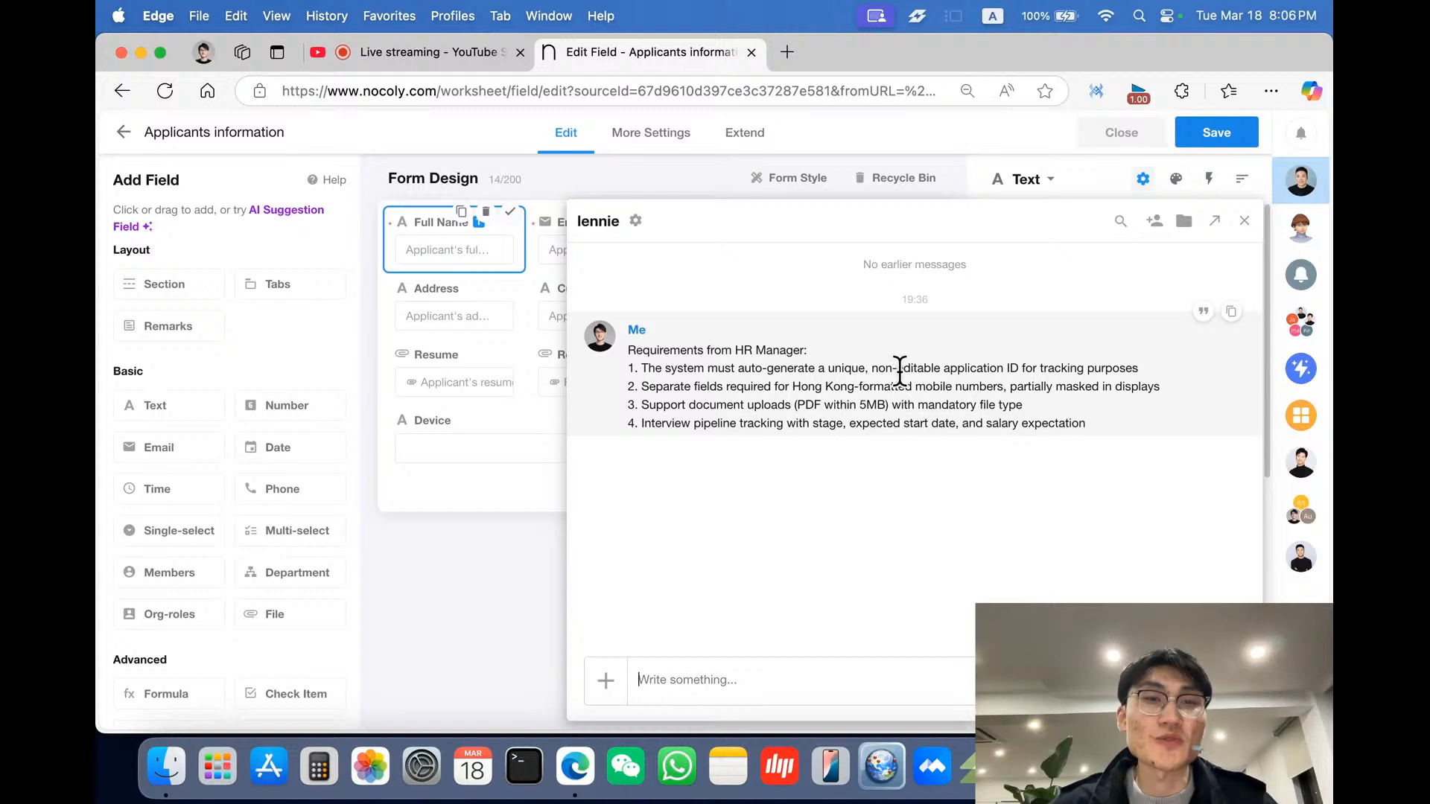
click(459, 472)
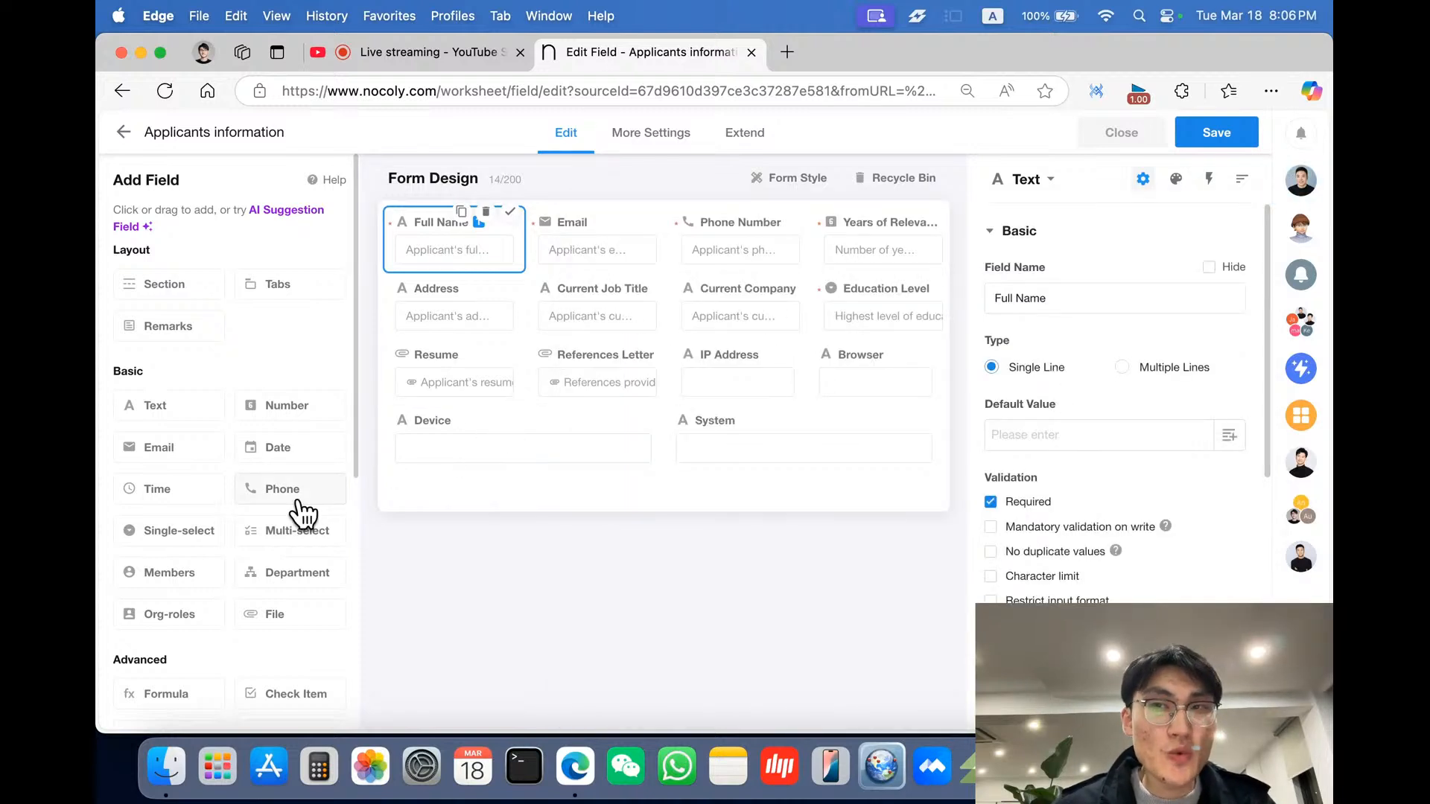
- Add a Section field below the existing fields in the form design
scroll(301, 513, down, 1)
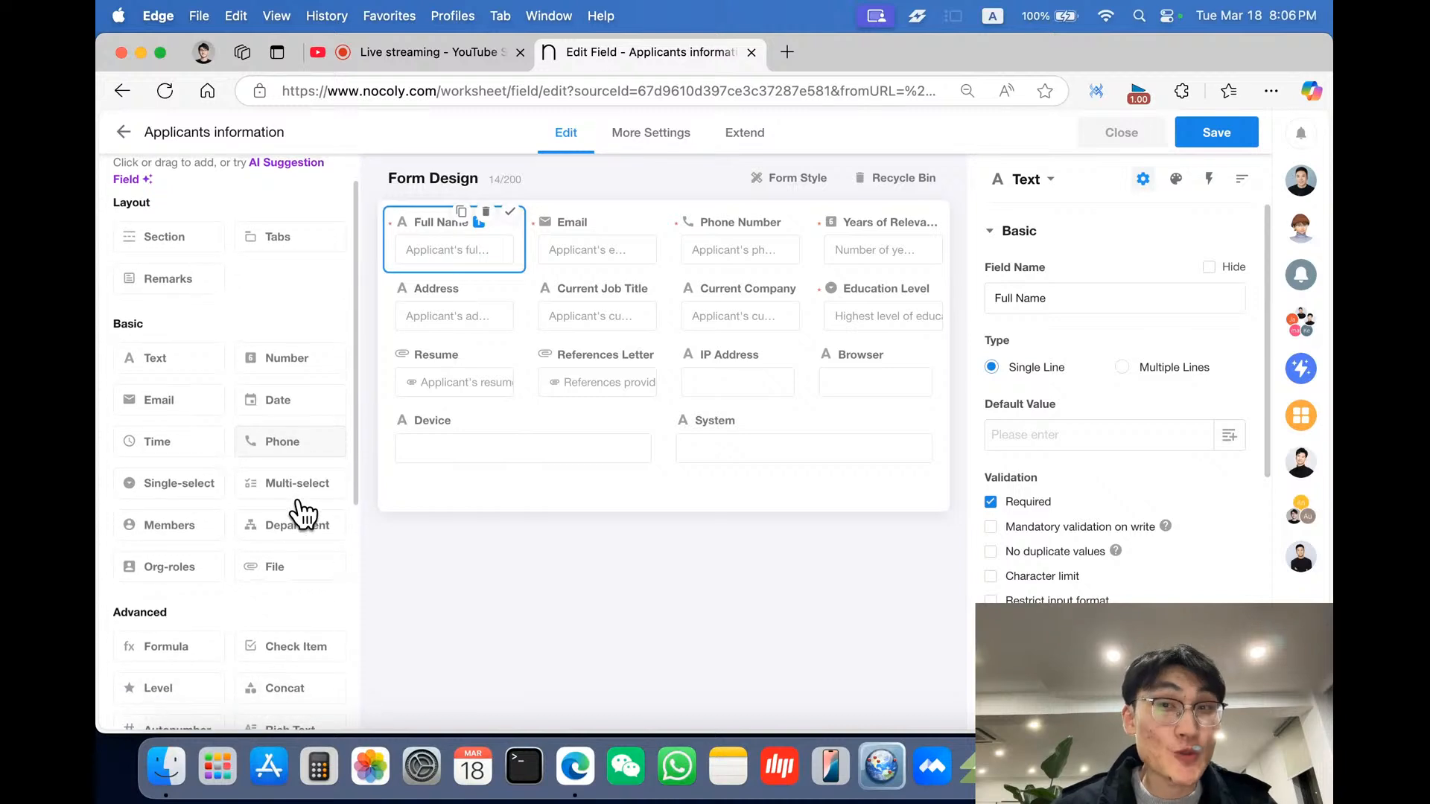
scroll(298, 506, up, 1)
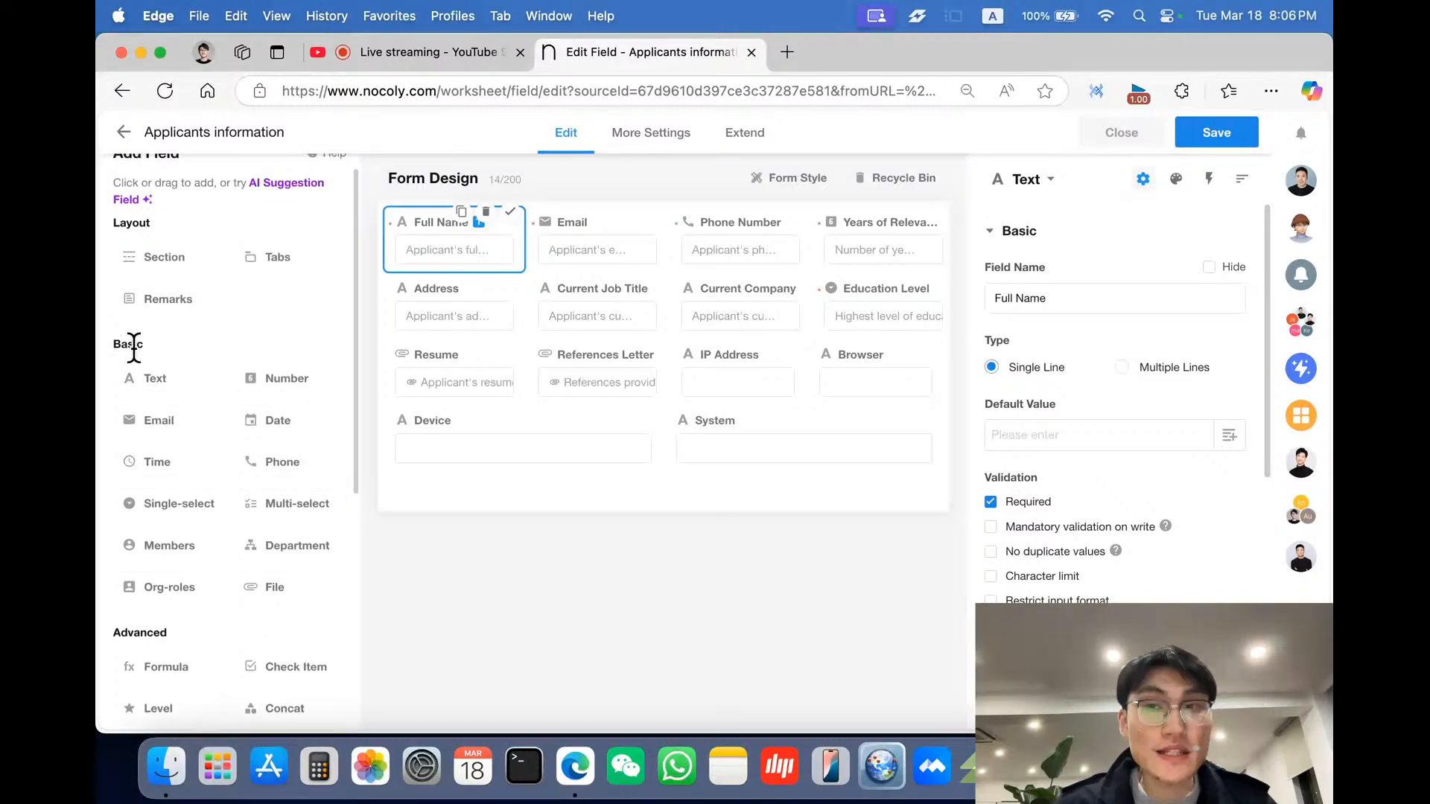
scroll(203, 442, down, 3)
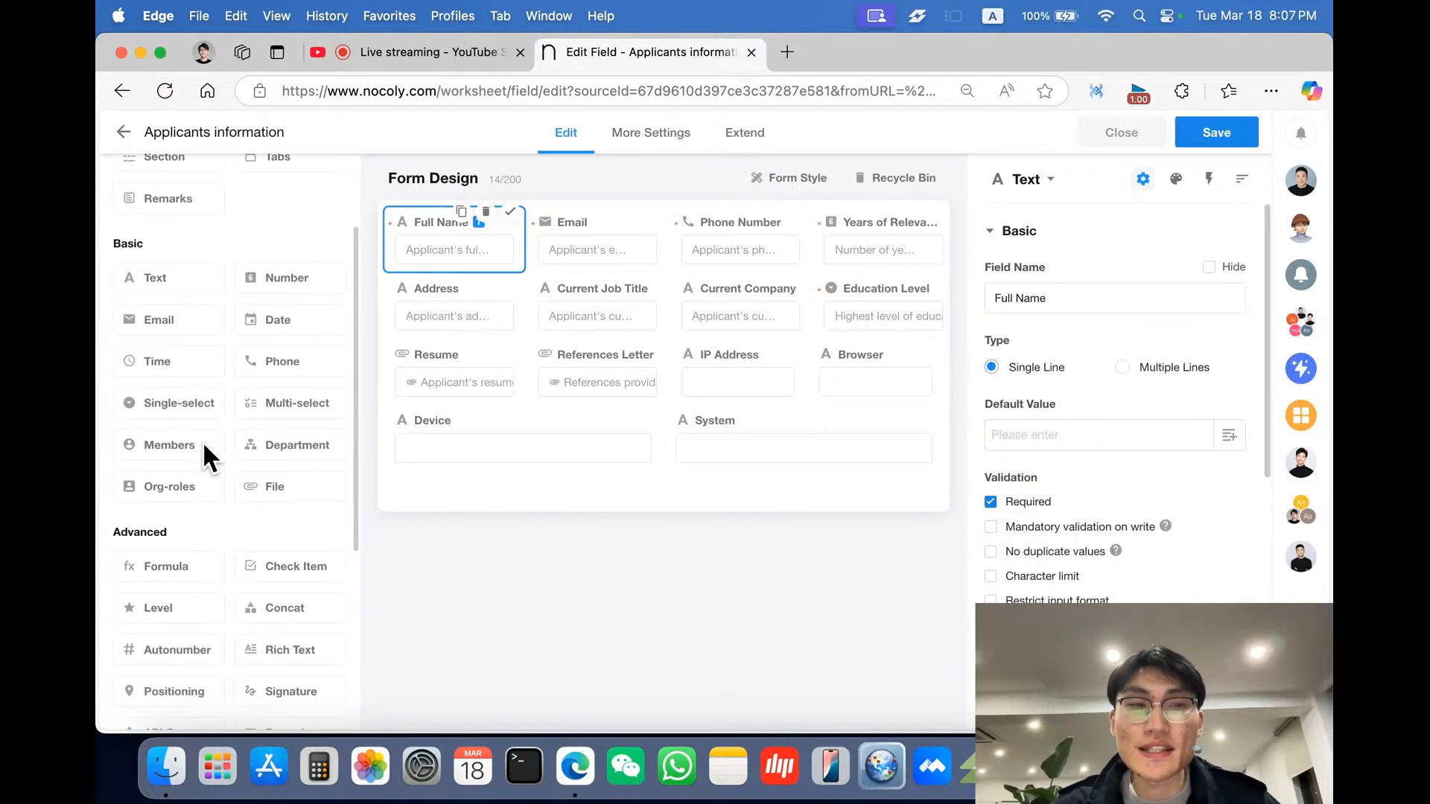
scroll(168, 544, up, 3)
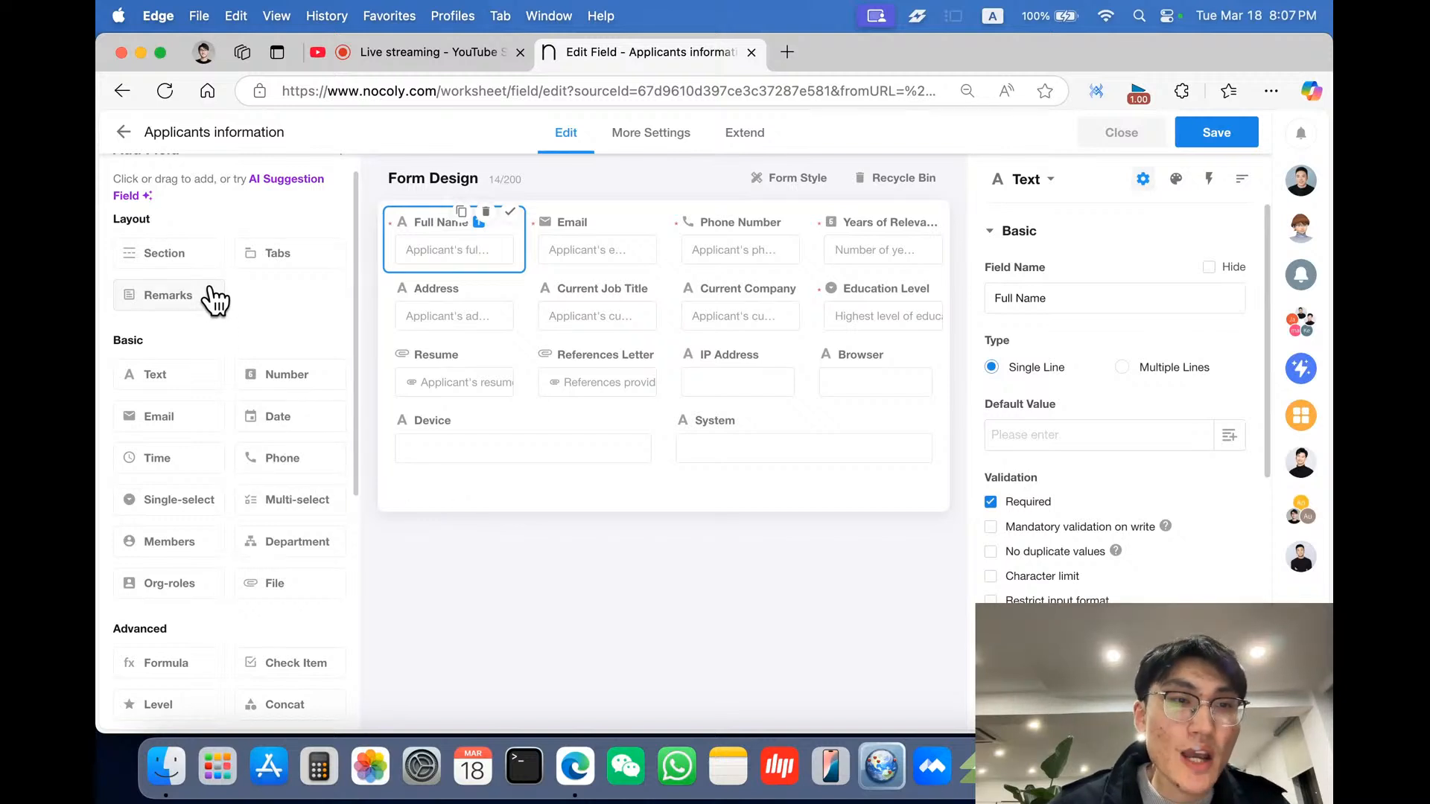
drag(202, 266, 533, 511)
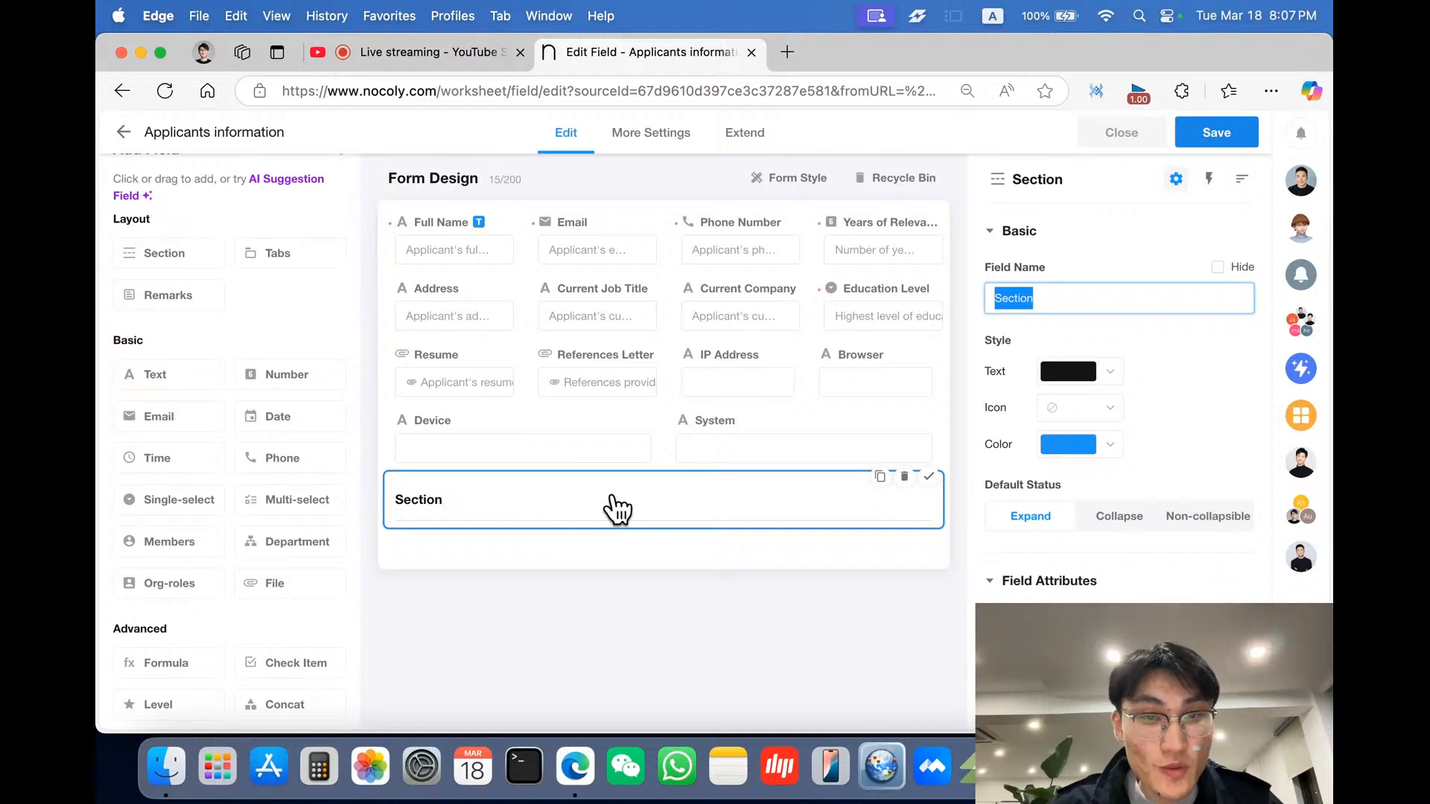
click(904, 476)
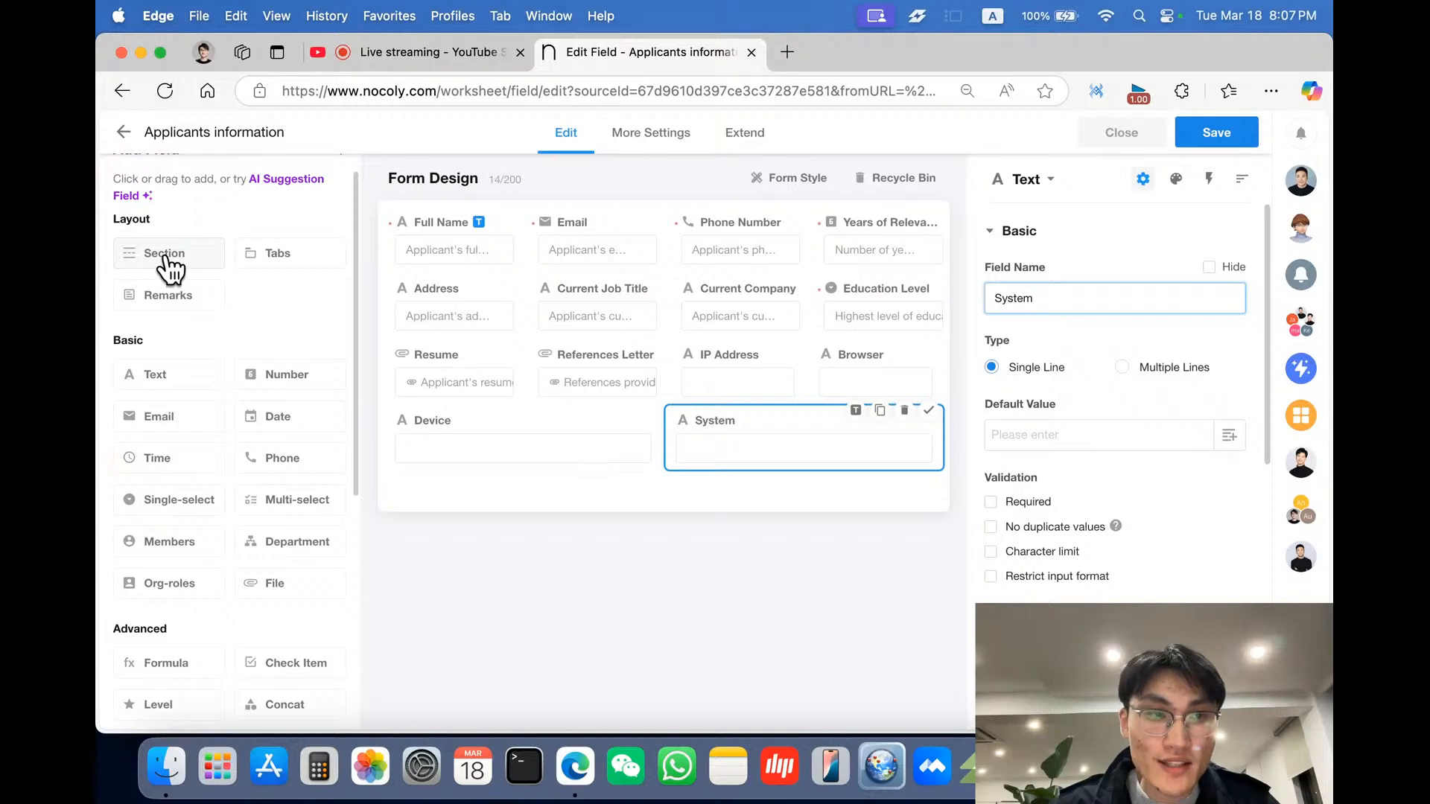
drag(168, 257, 486, 479)
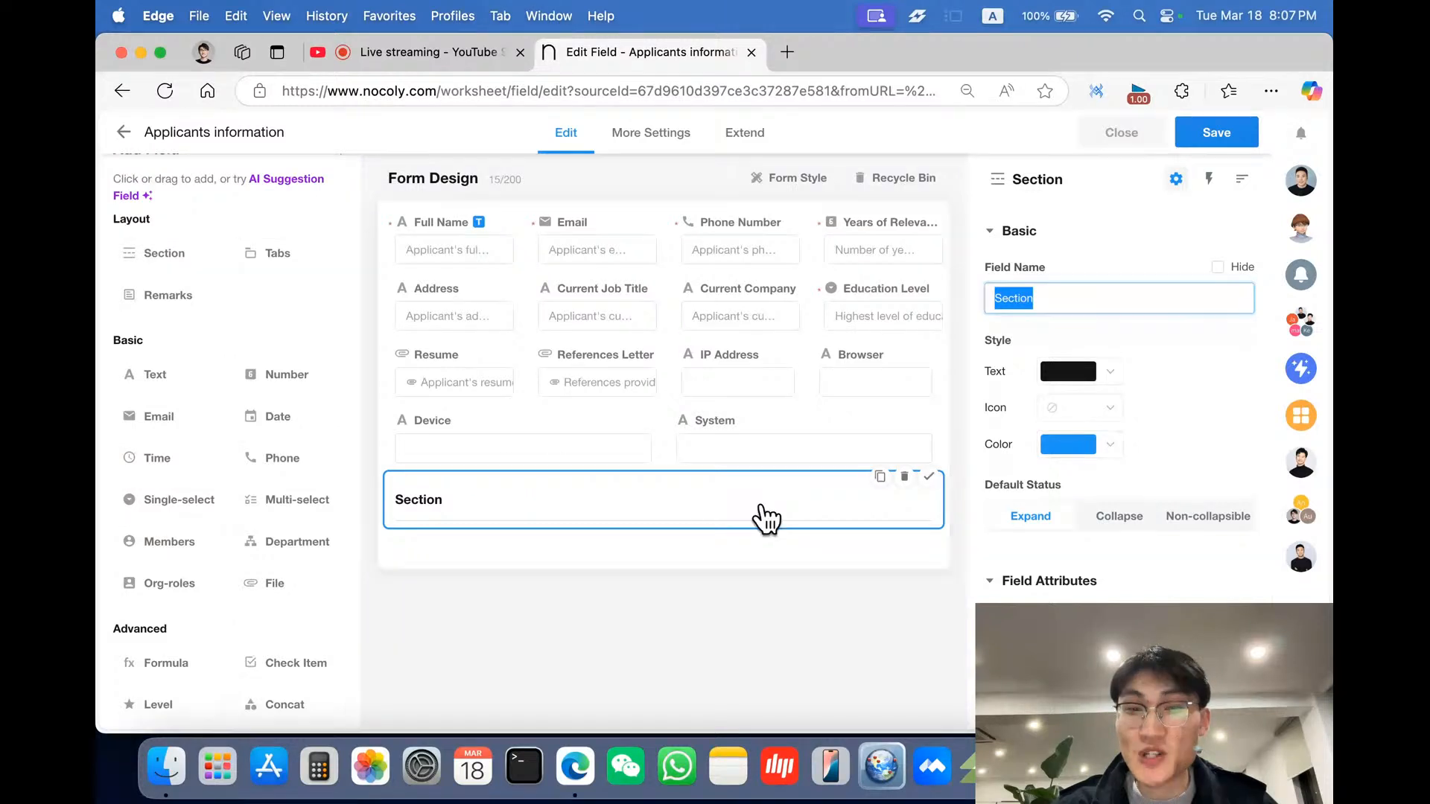
click(902, 476)
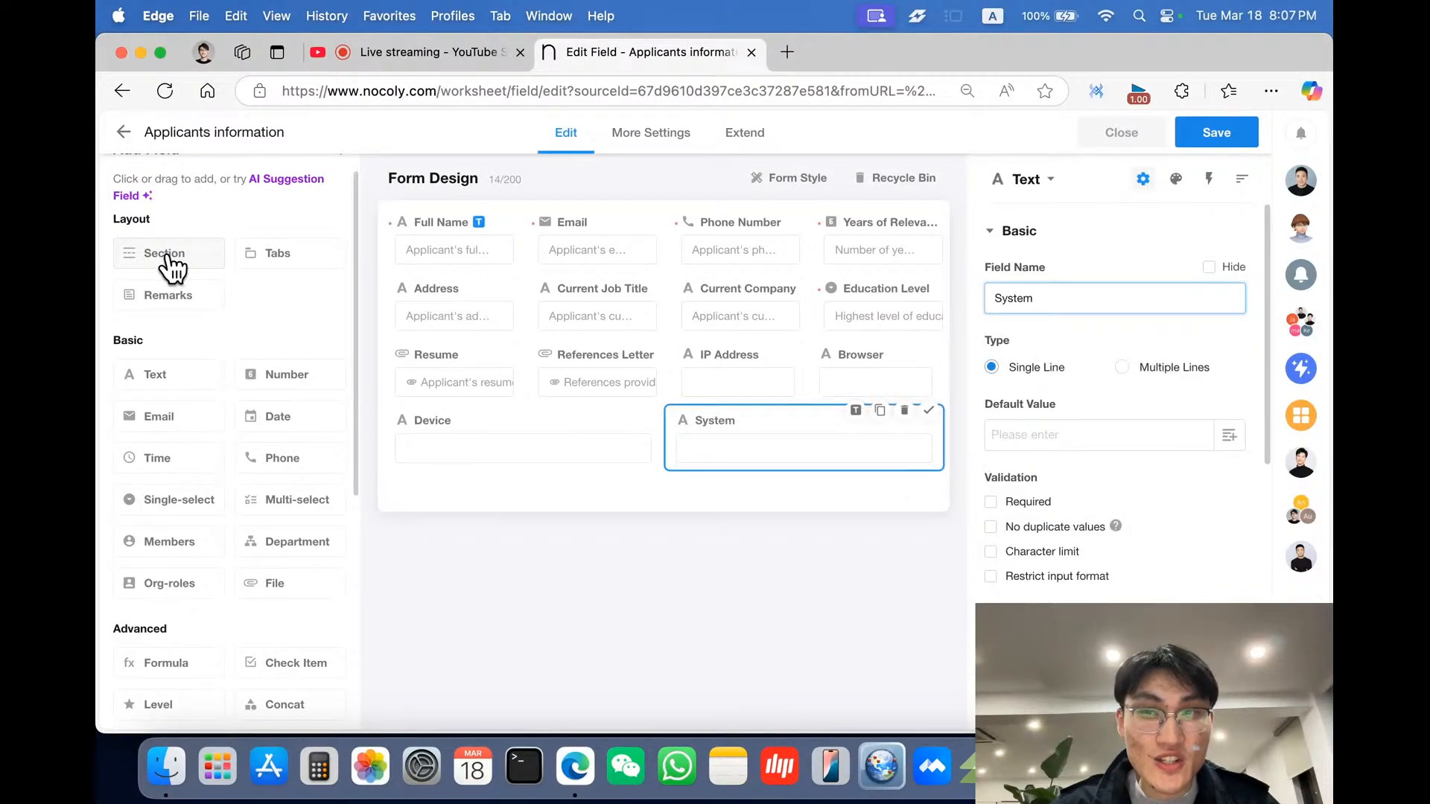
drag(168, 256, 462, 463)
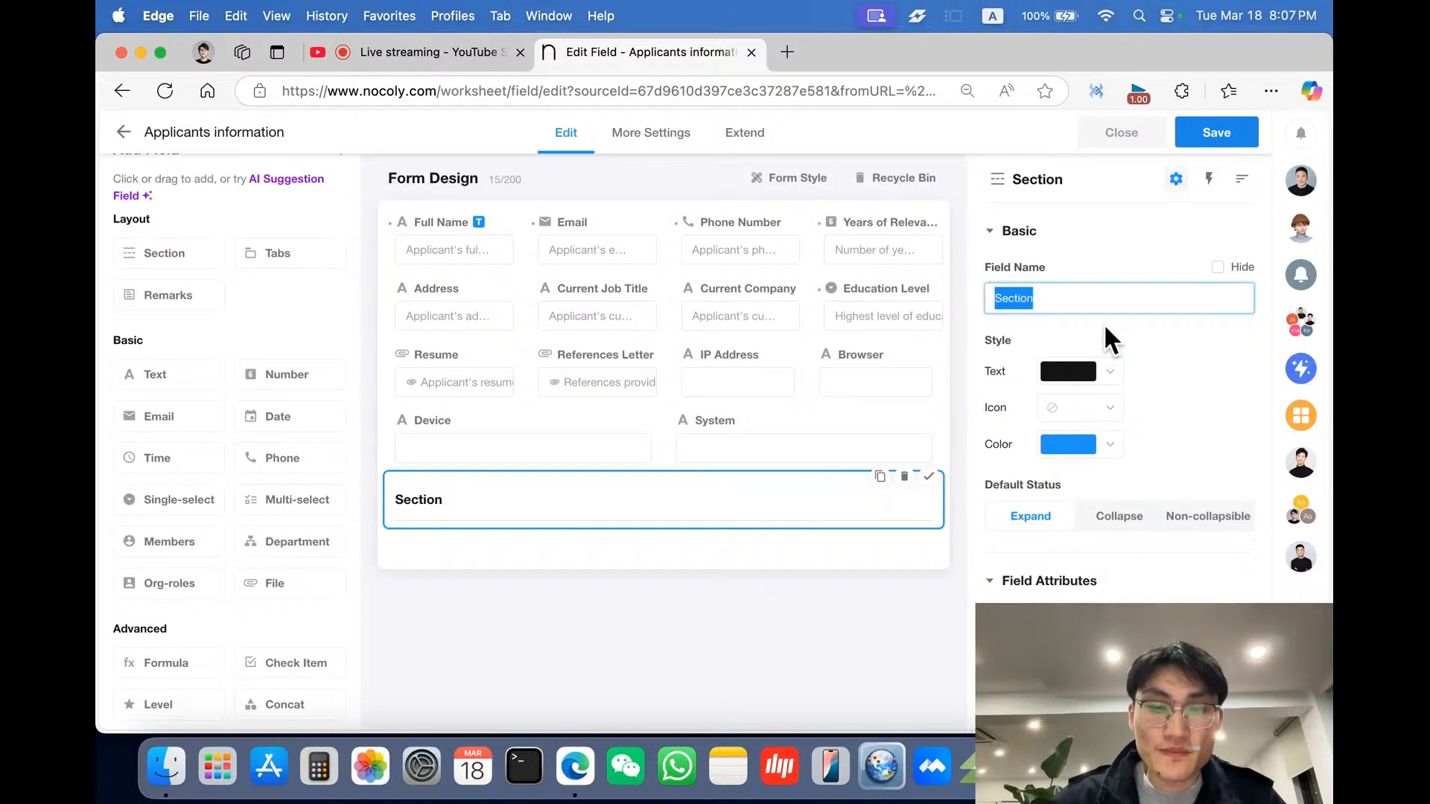
- Name the new section Victor's version
text(Victo)
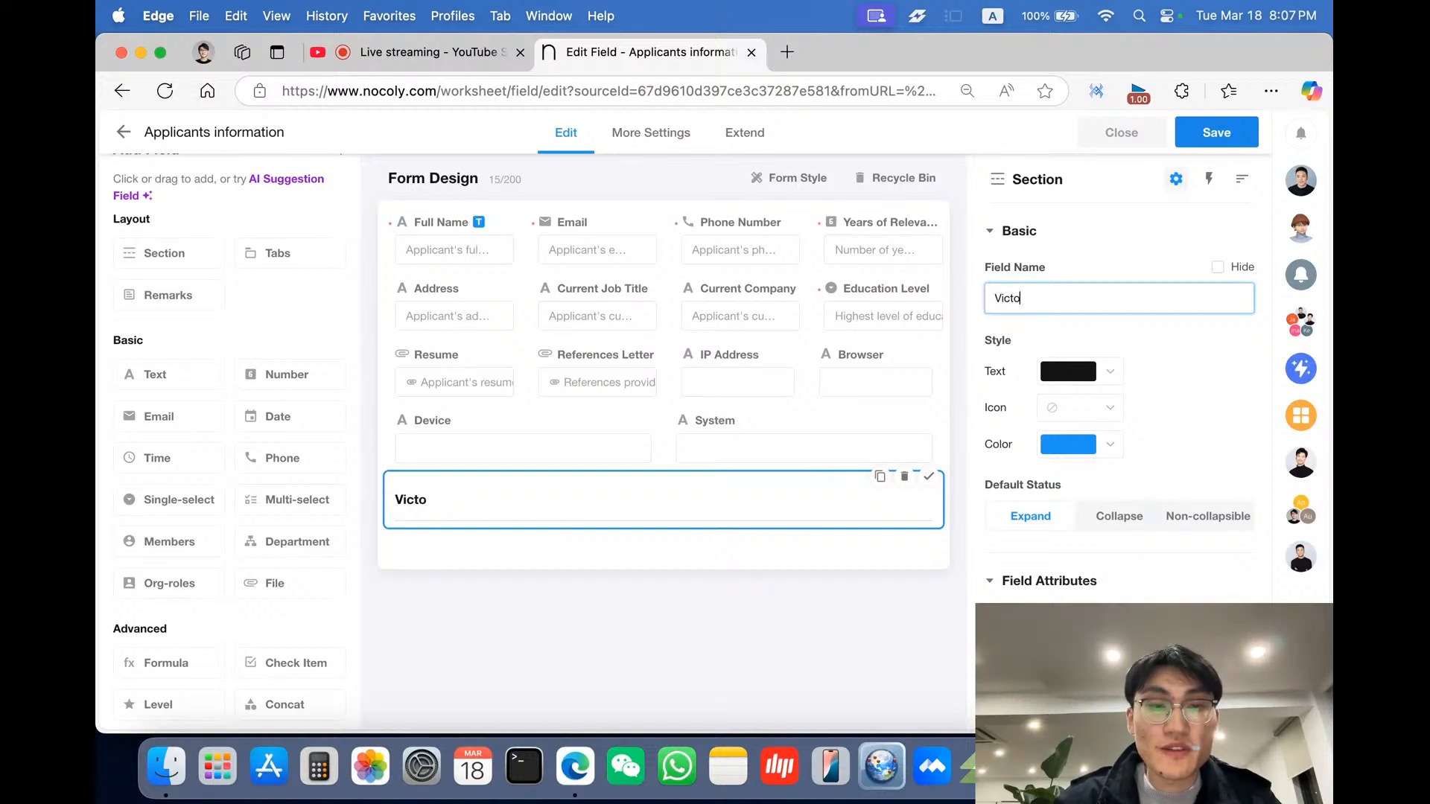
text(r's )
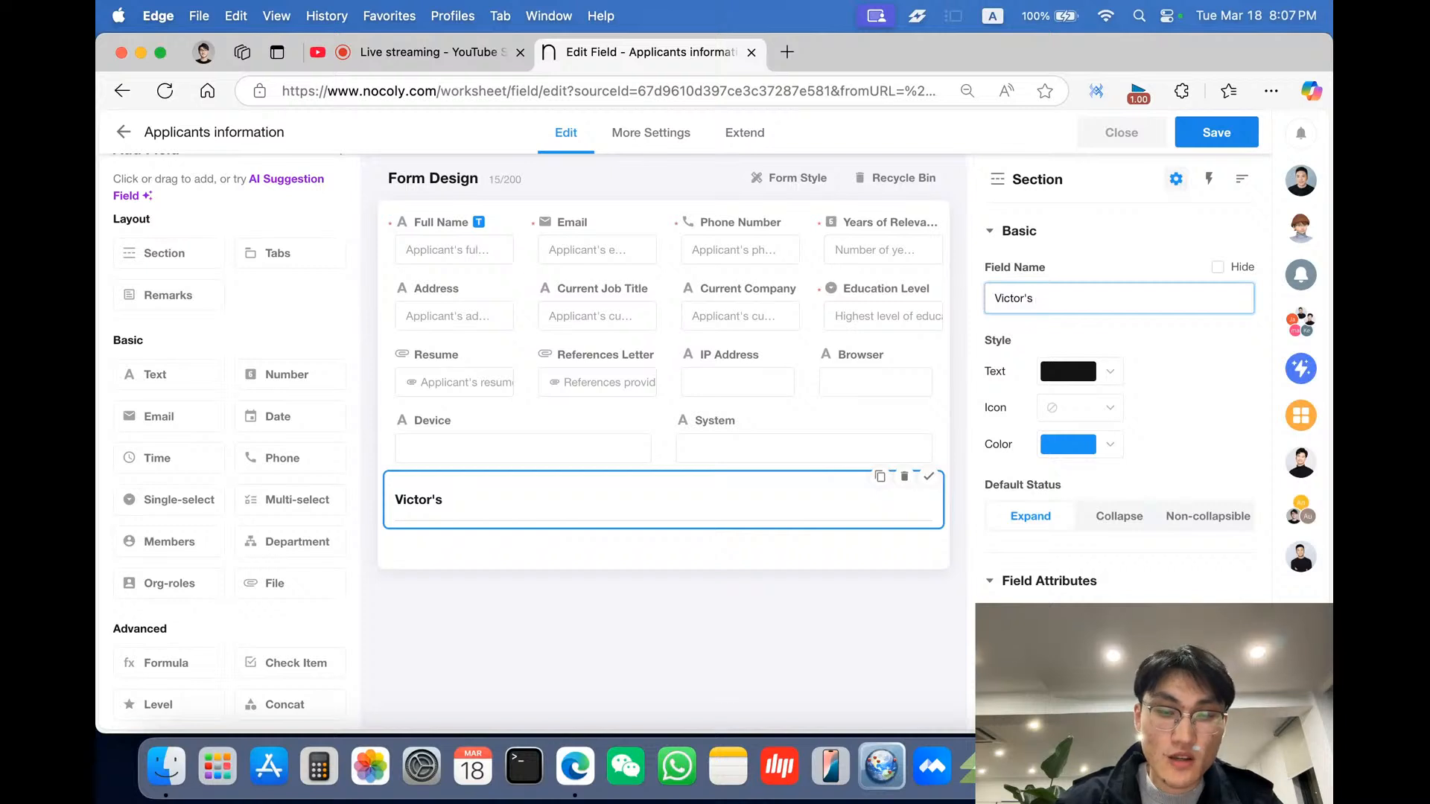
text(version)
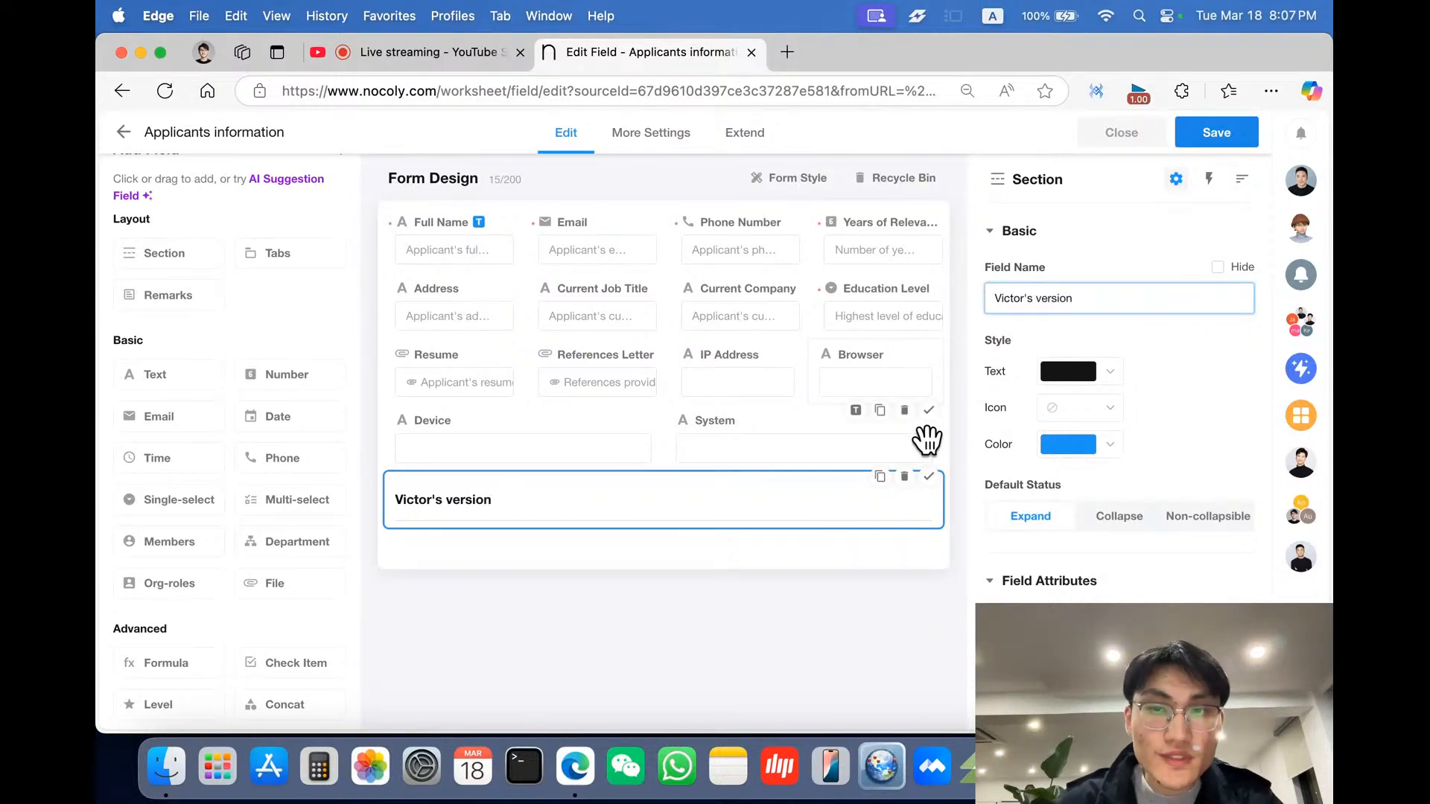
click(776, 571)
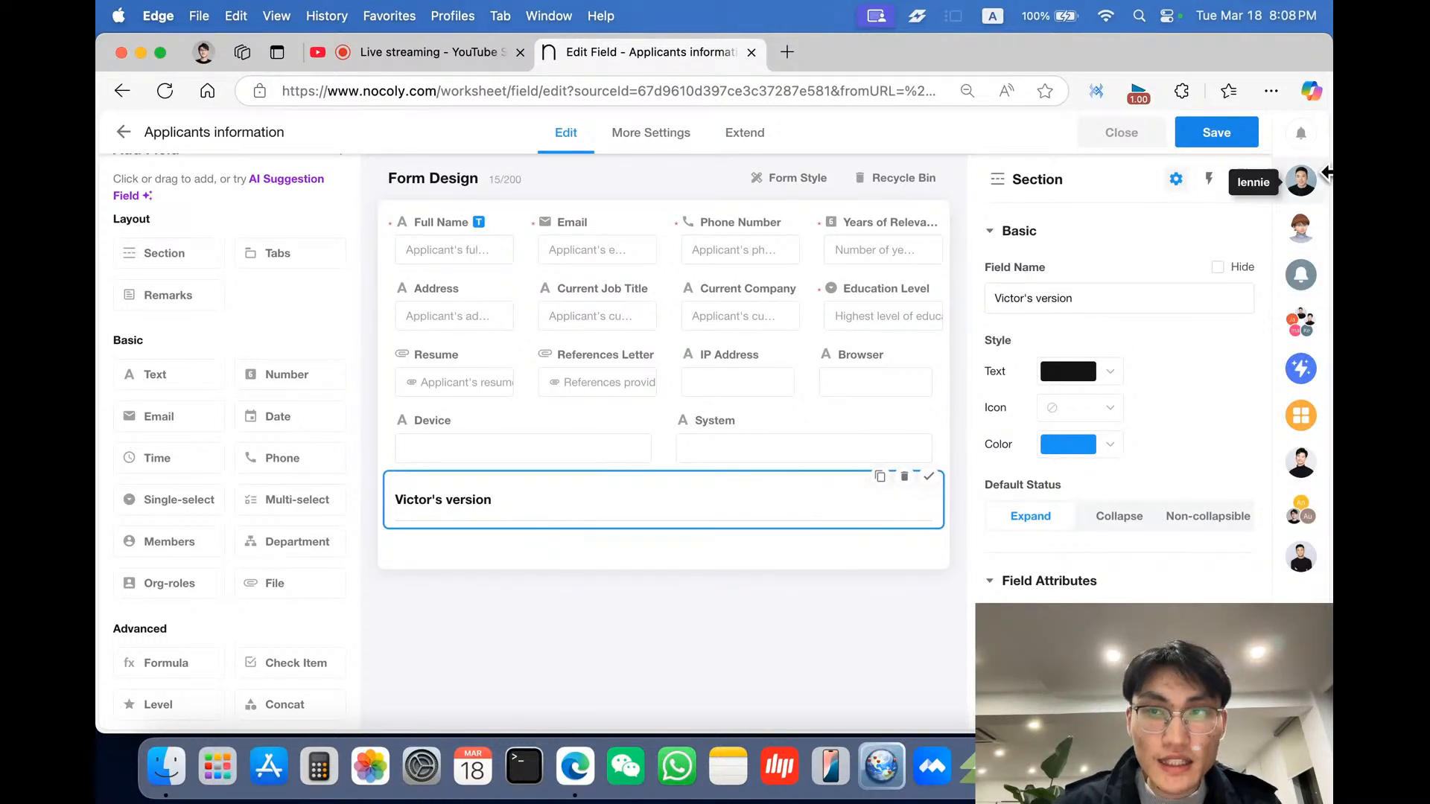
- Reread the HR manager's requirements, then add an Autonumber field inside the Victor's version section
click(1279, 188)
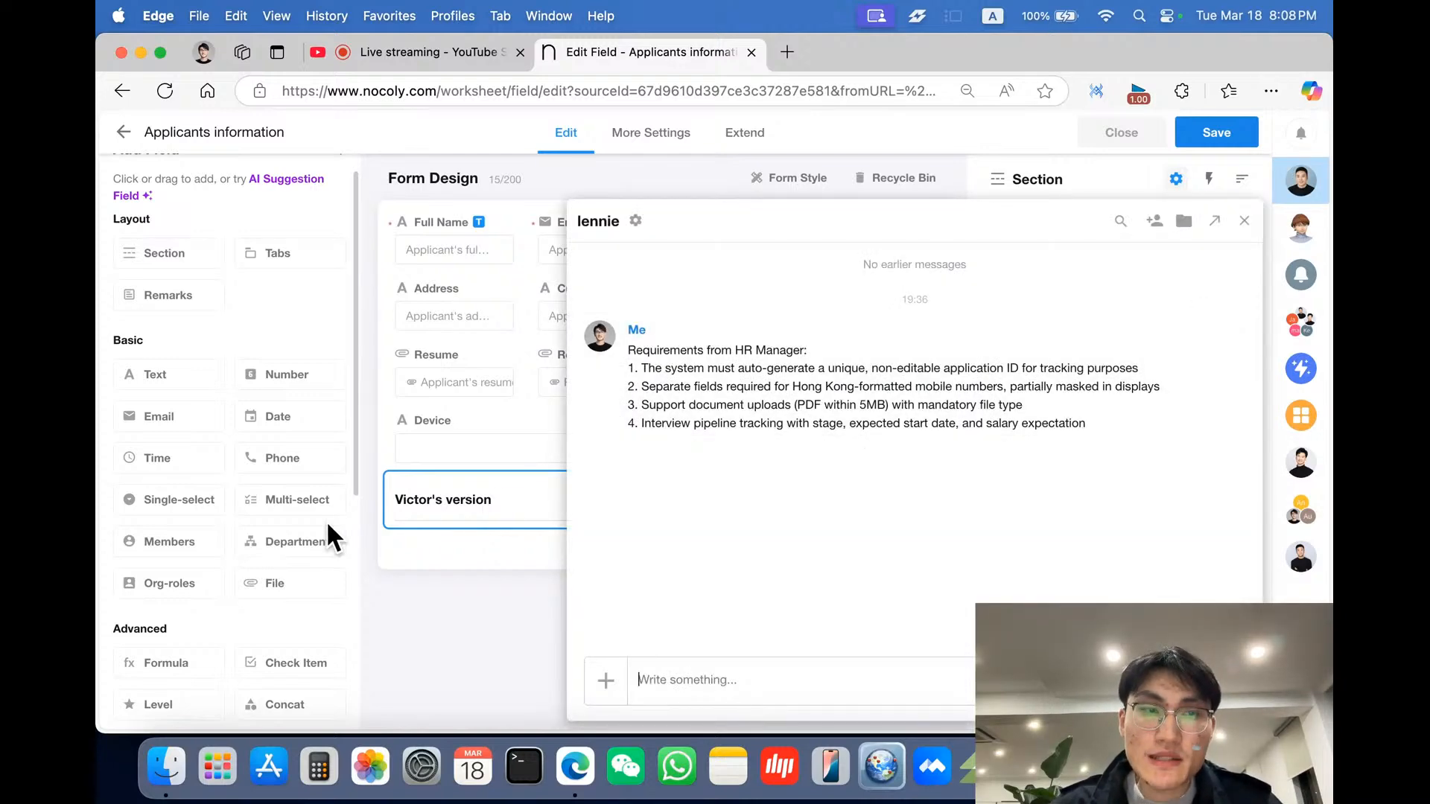
scroll(328, 533, down, 4)
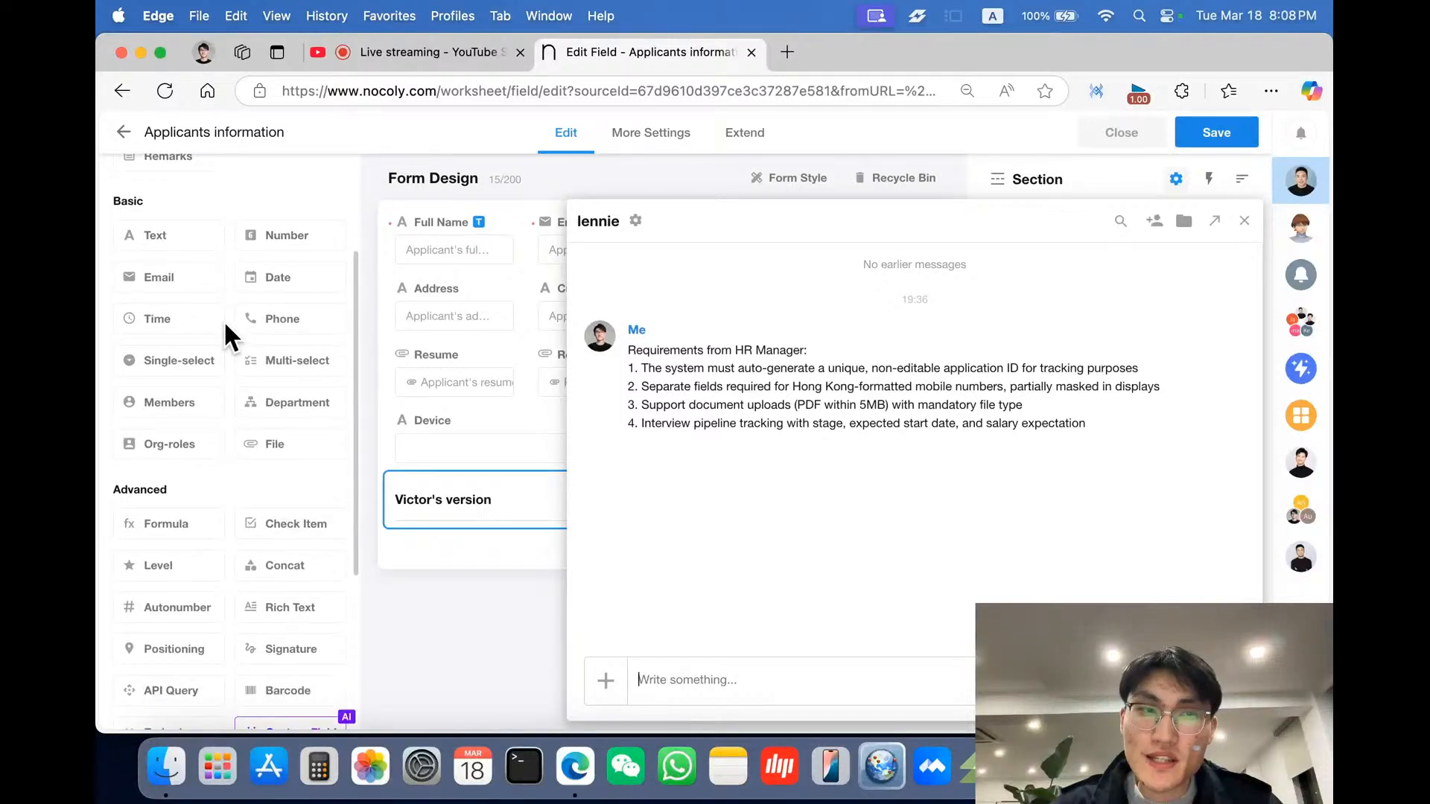
scroll(253, 584, down, 1)
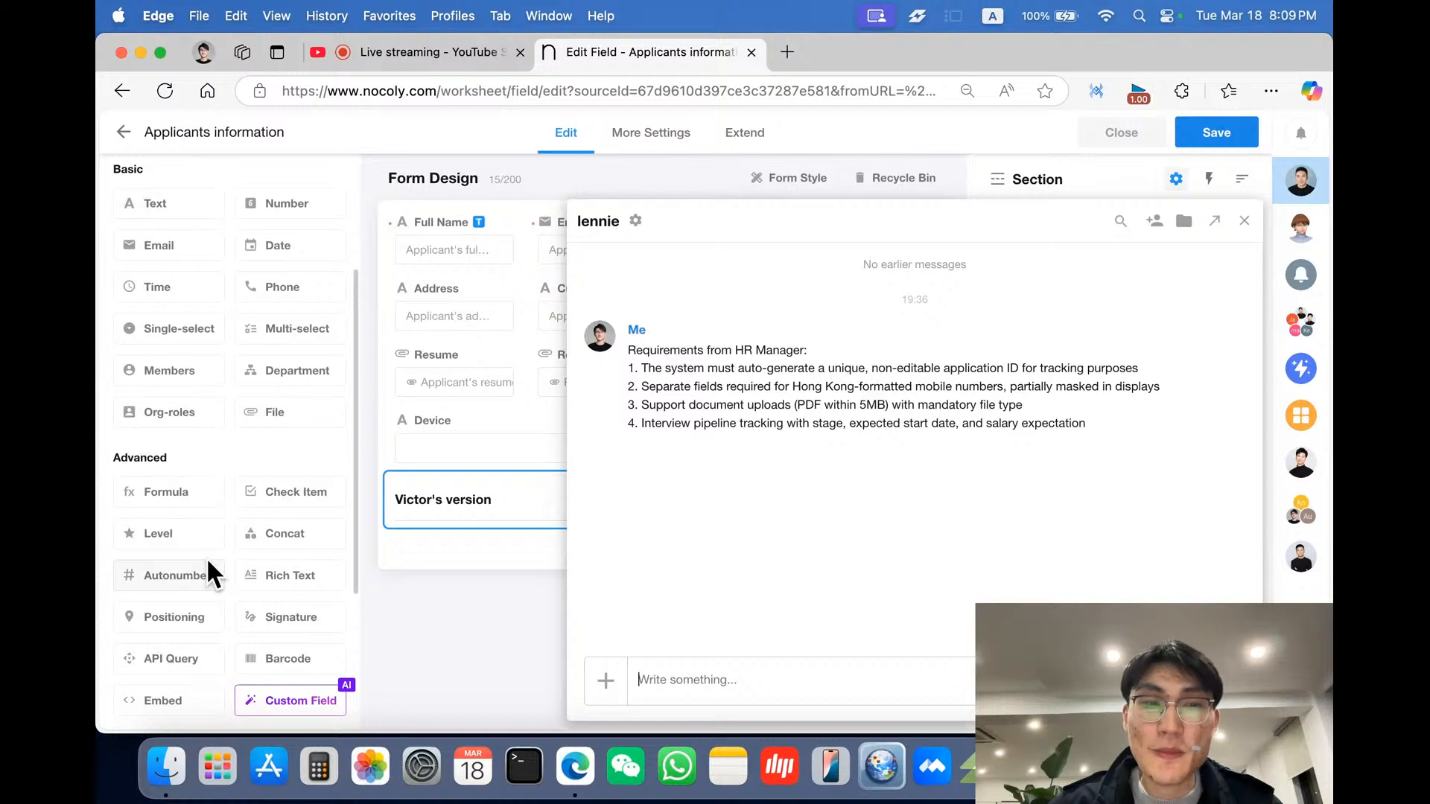
scroll(204, 570, down, 1)
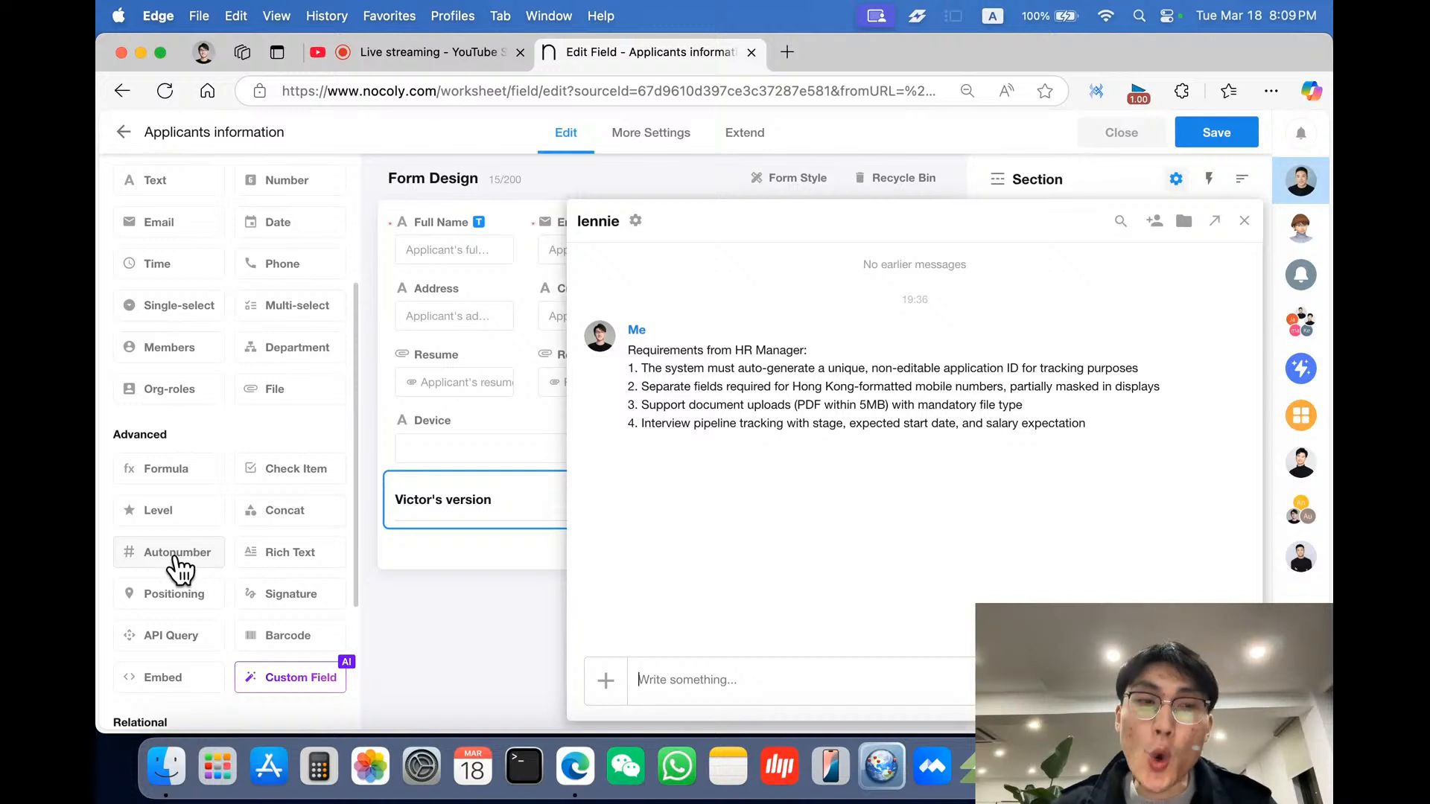
key(Escape)
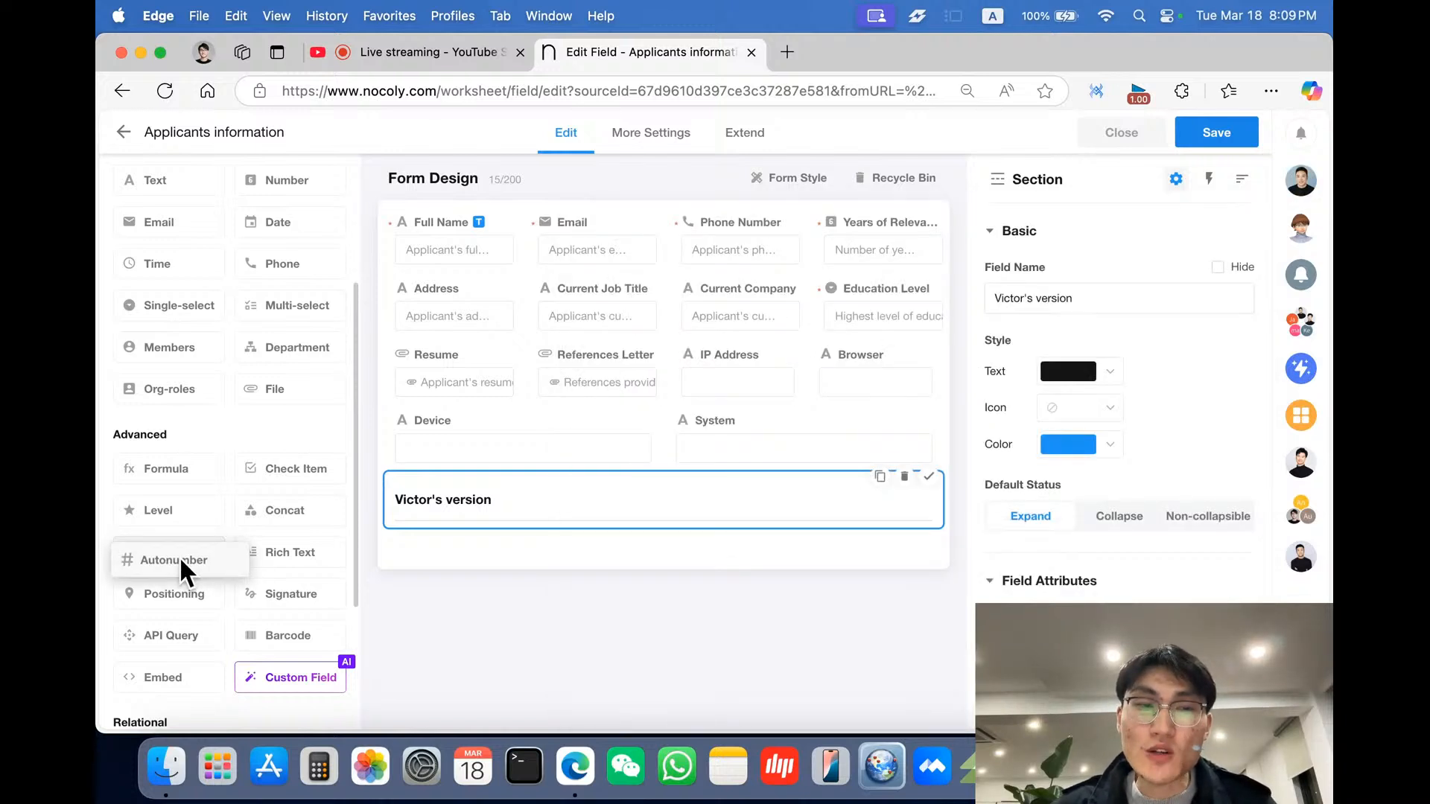
drag(179, 555, 402, 551)
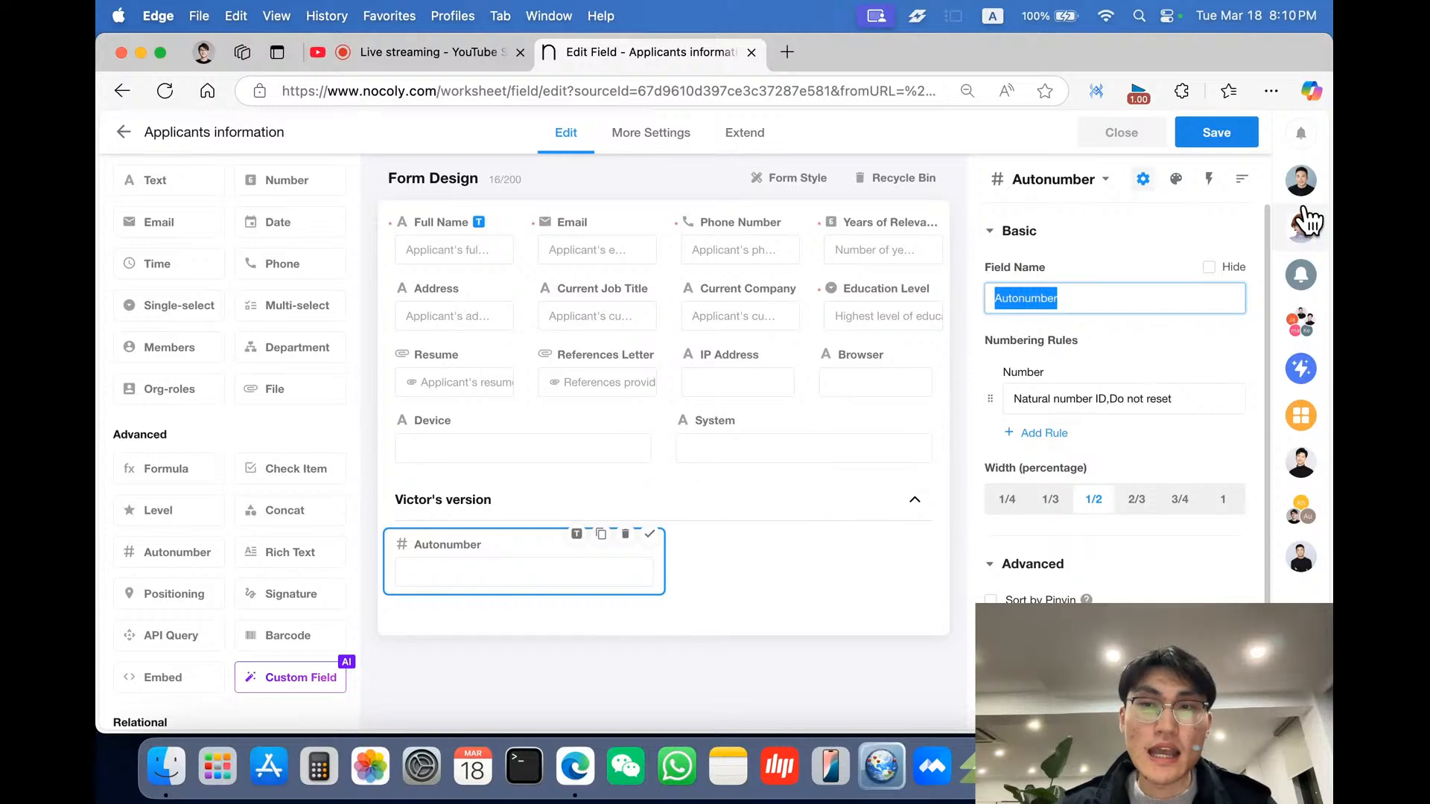
- Check the application ID requirement and name the Autonumber field App_ID
click(1300, 180)
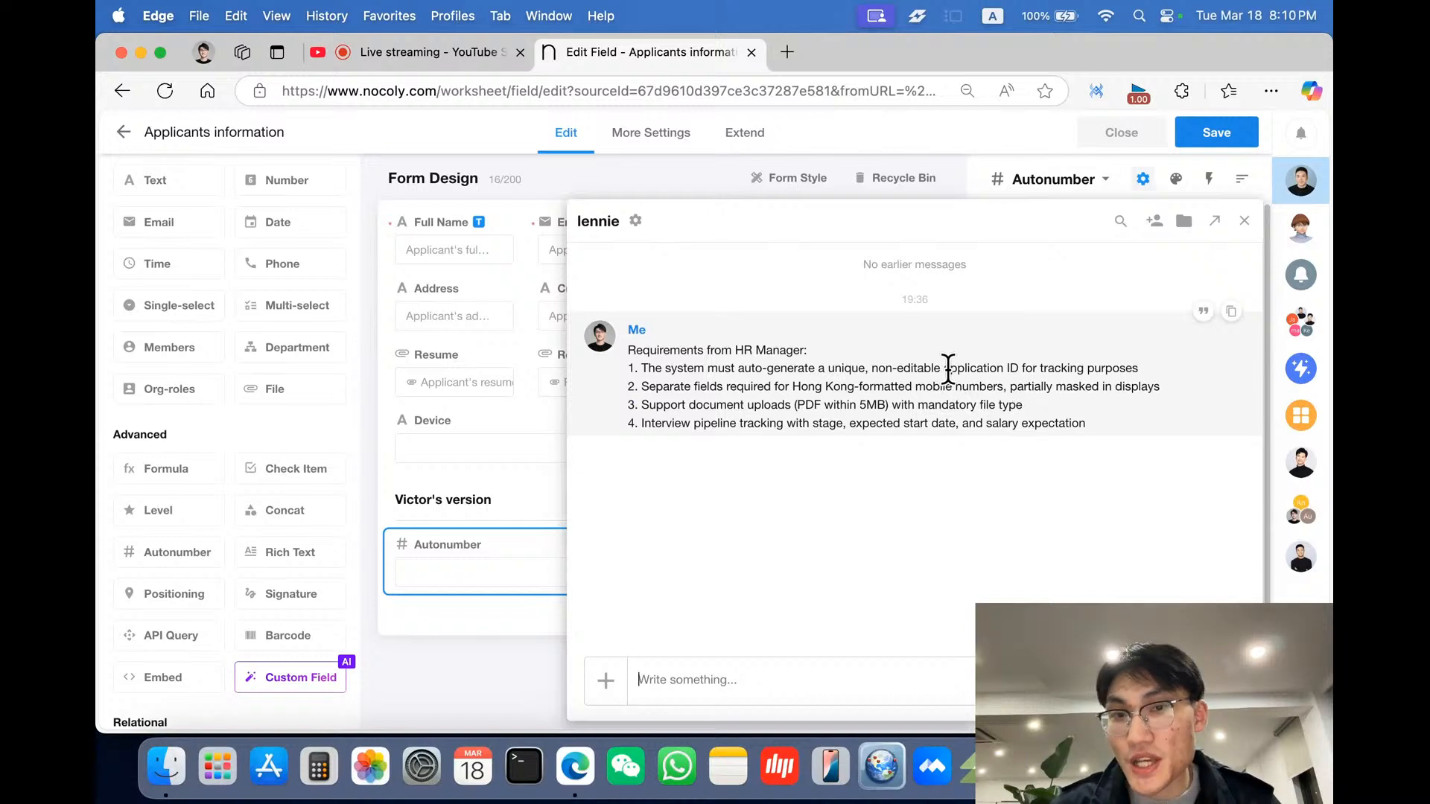
drag(948, 368, 1014, 365)
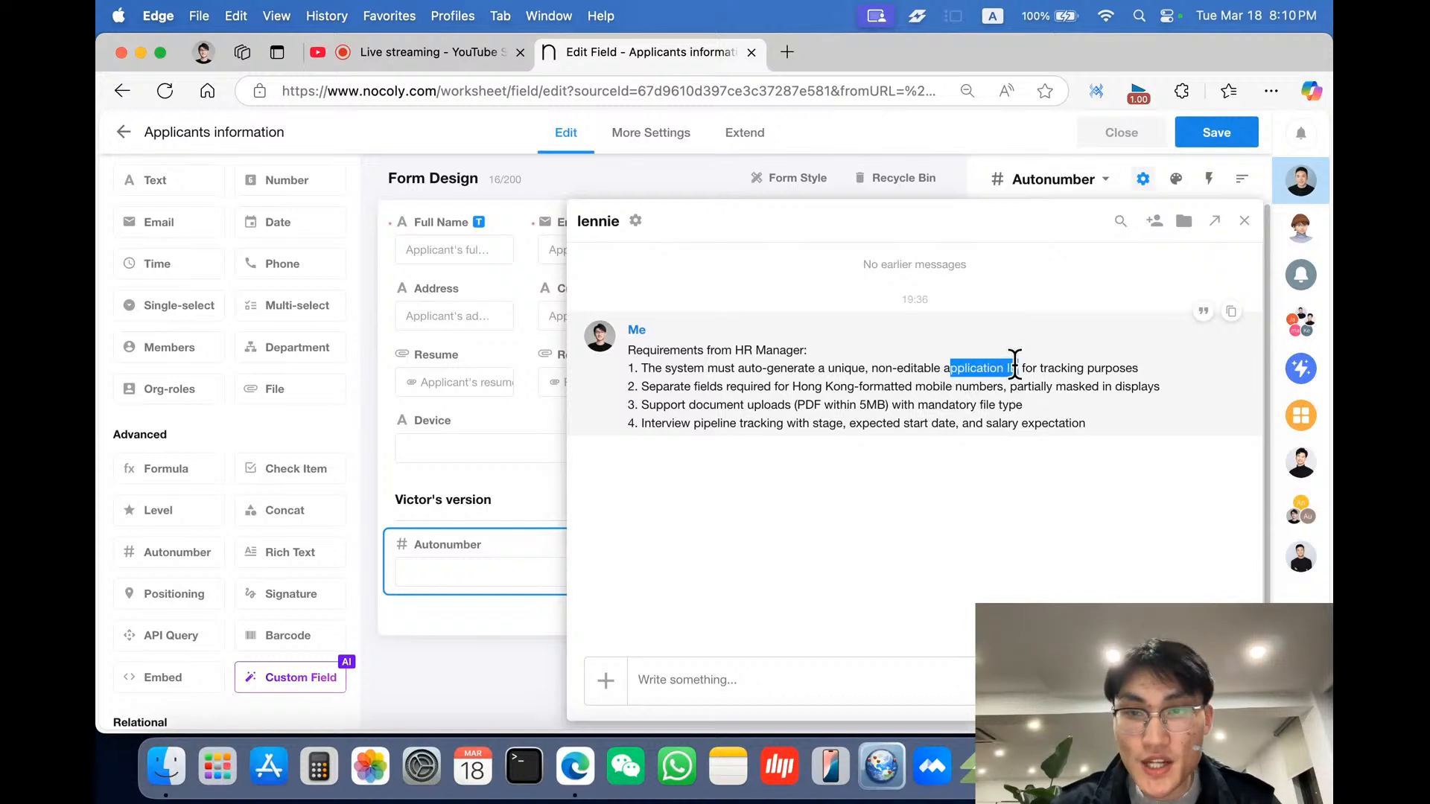
click(511, 551)
click(1088, 298)
drag(1088, 298, 967, 293)
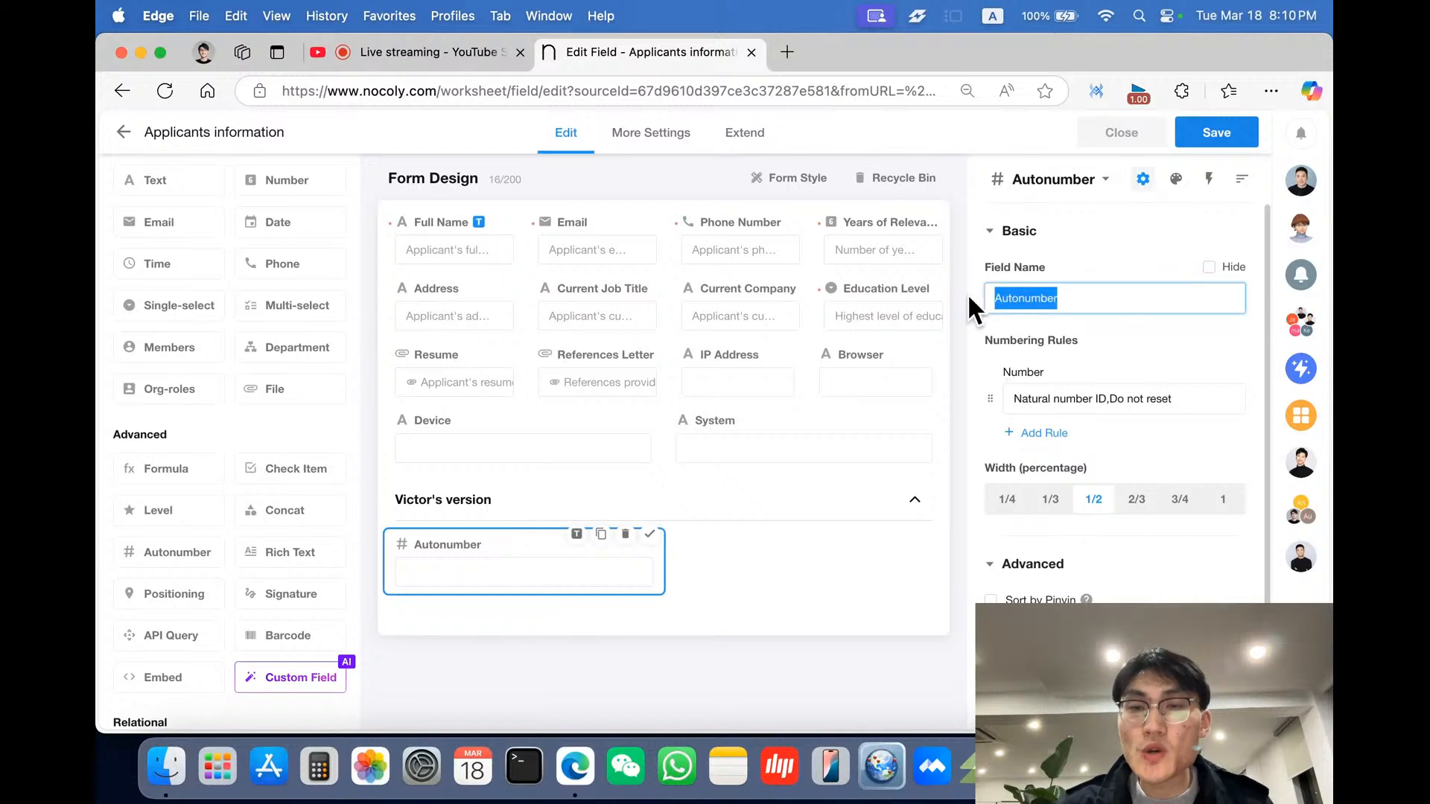
text(Ap)
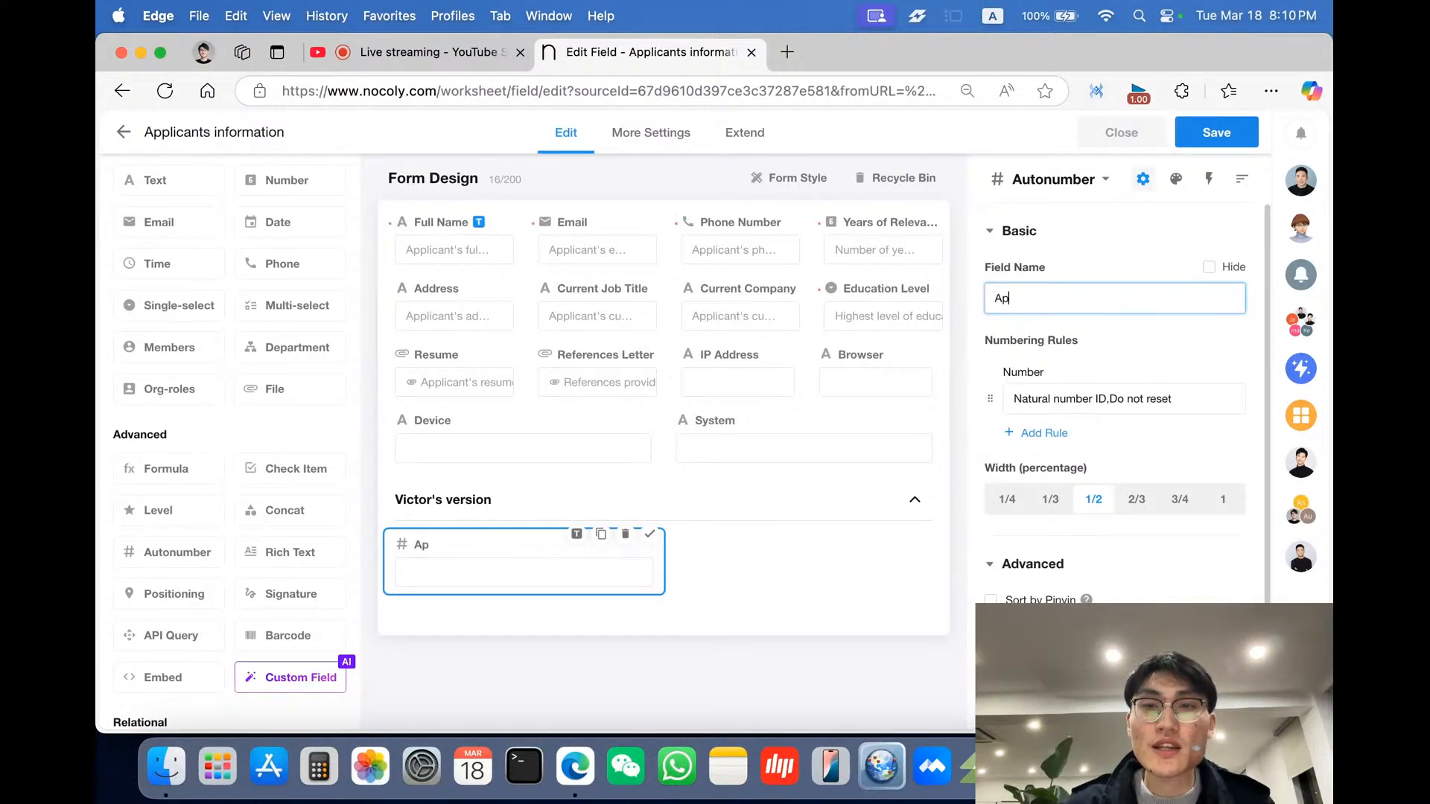
text(p_ID)
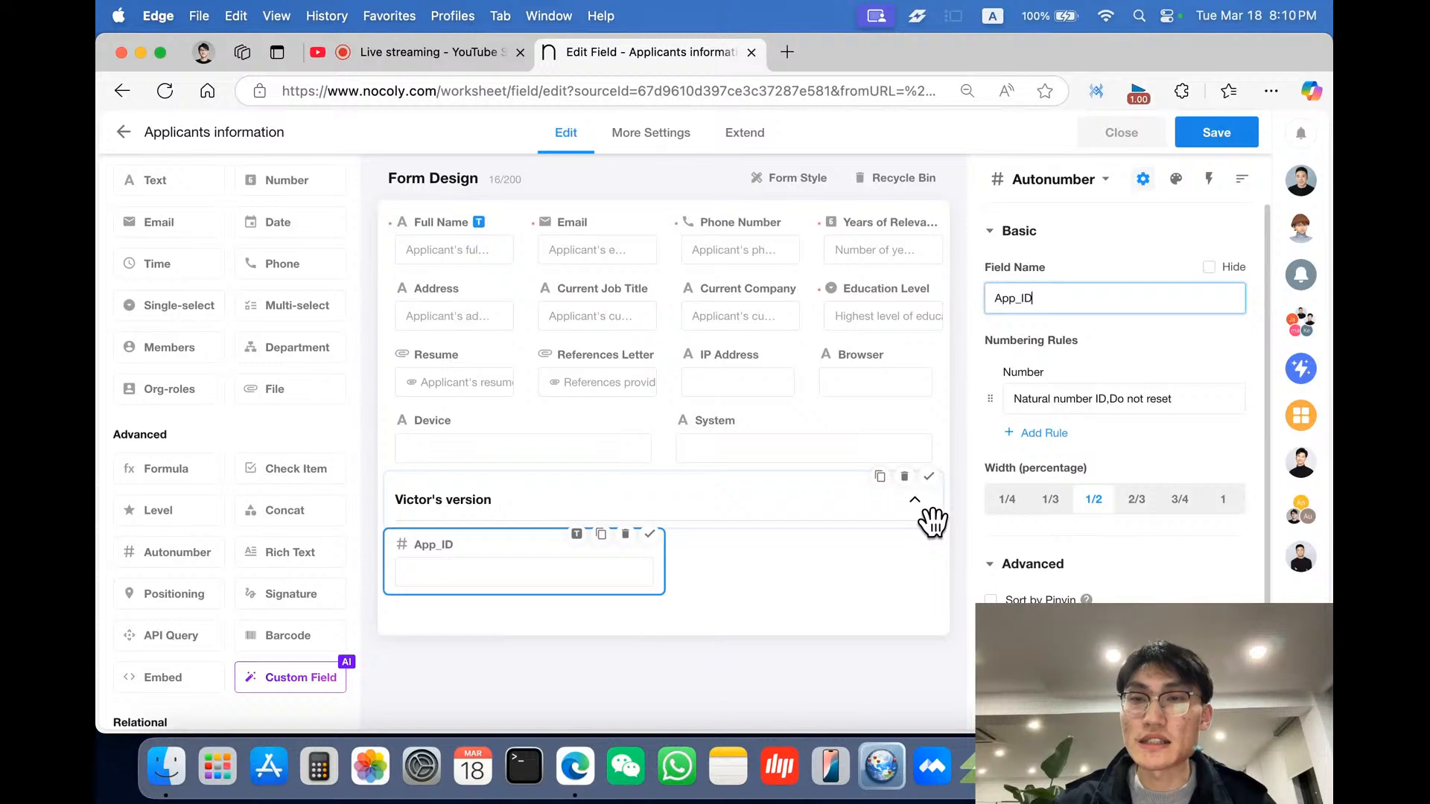
- Open the App_ID number rule settings and switch the method to Fixed-length with 4 digits
scroll(1172, 441, down, 2)
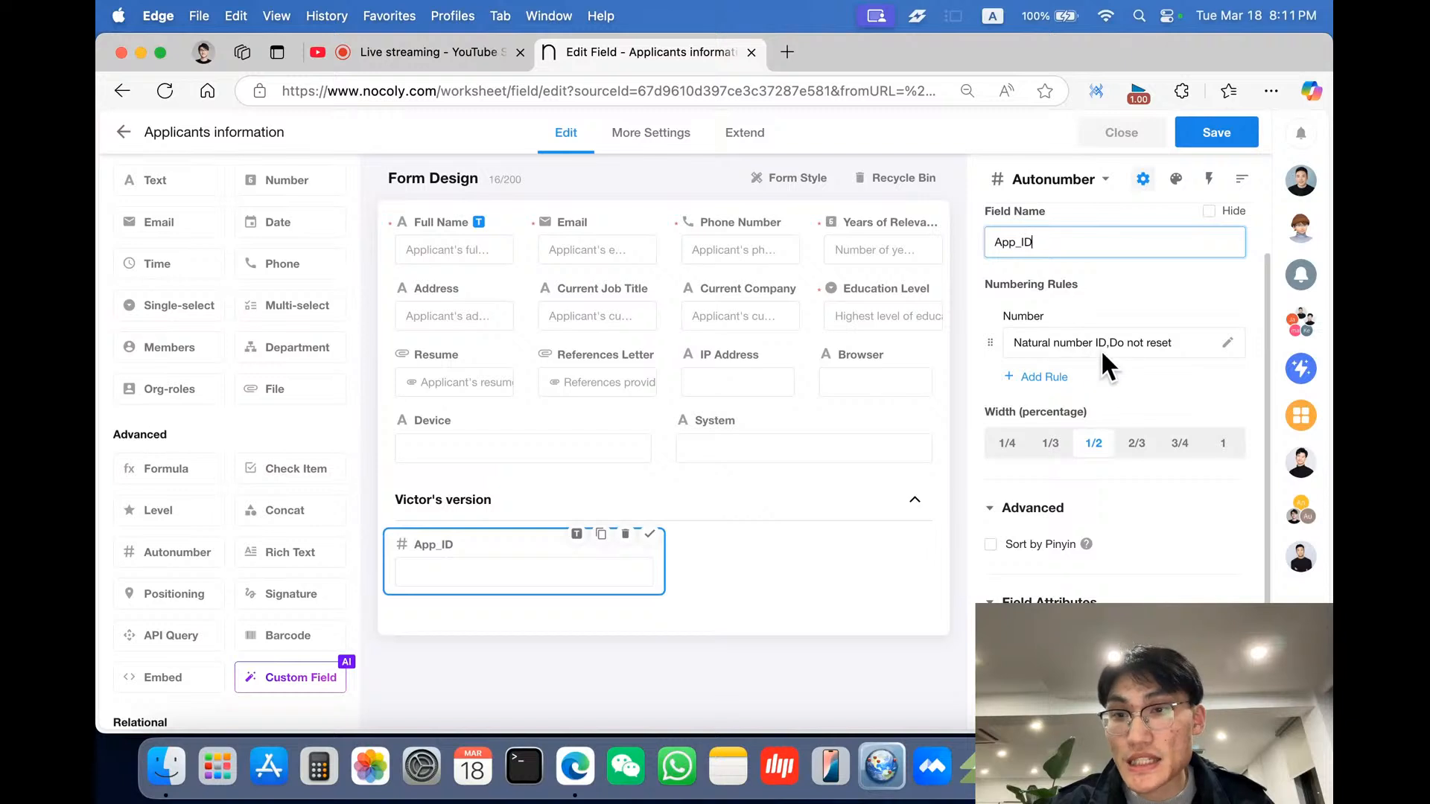
click(1228, 343)
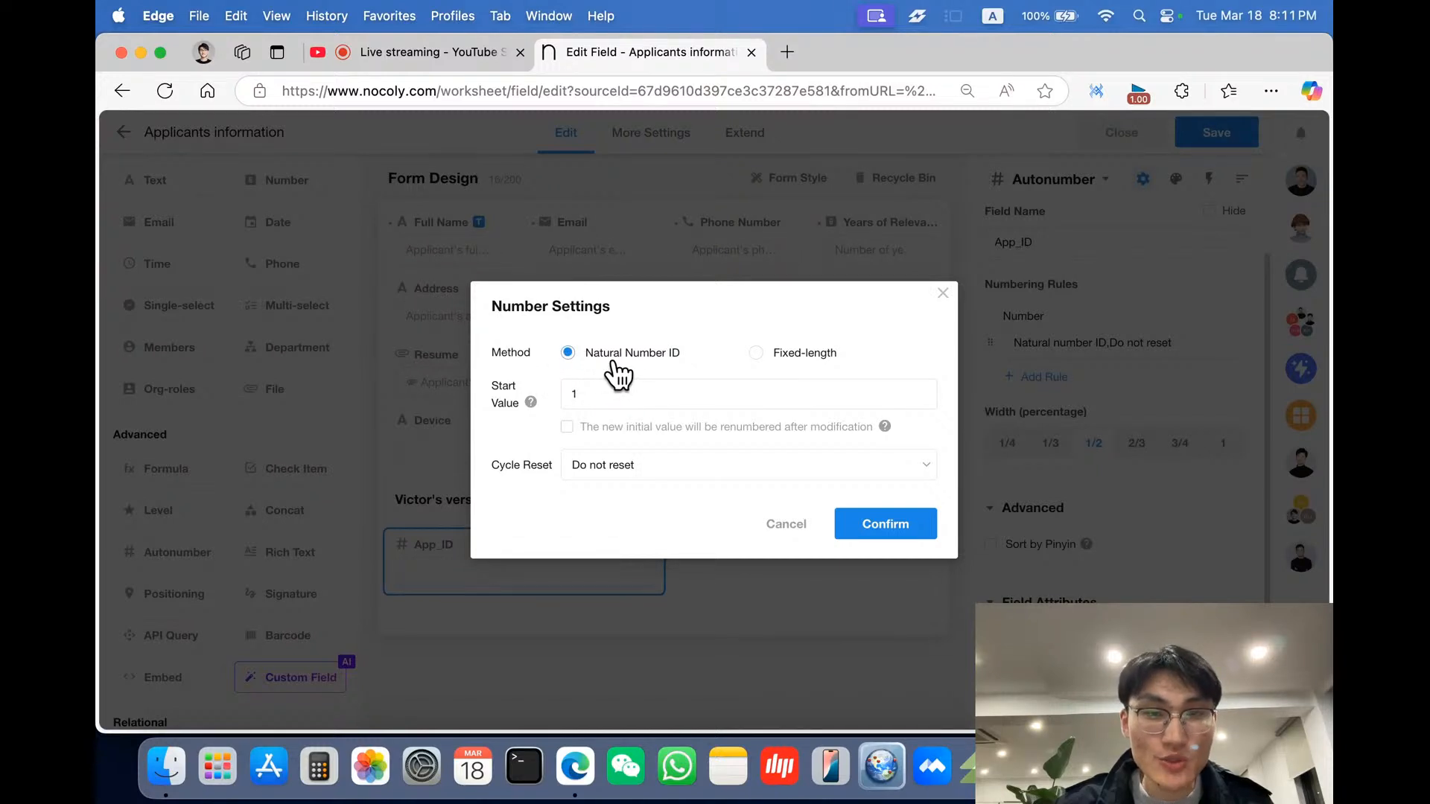
click(784, 364)
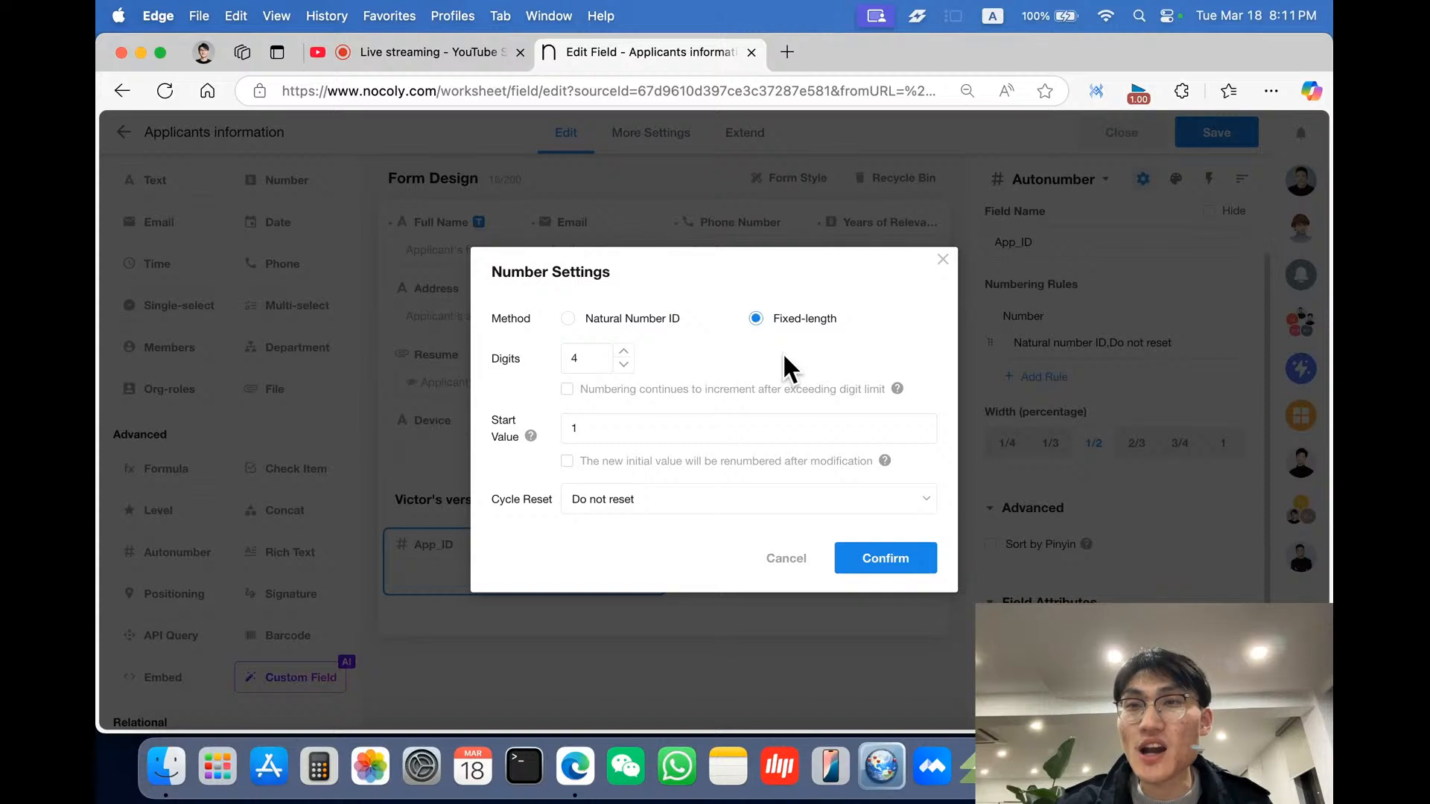
click(580, 428)
text(00)
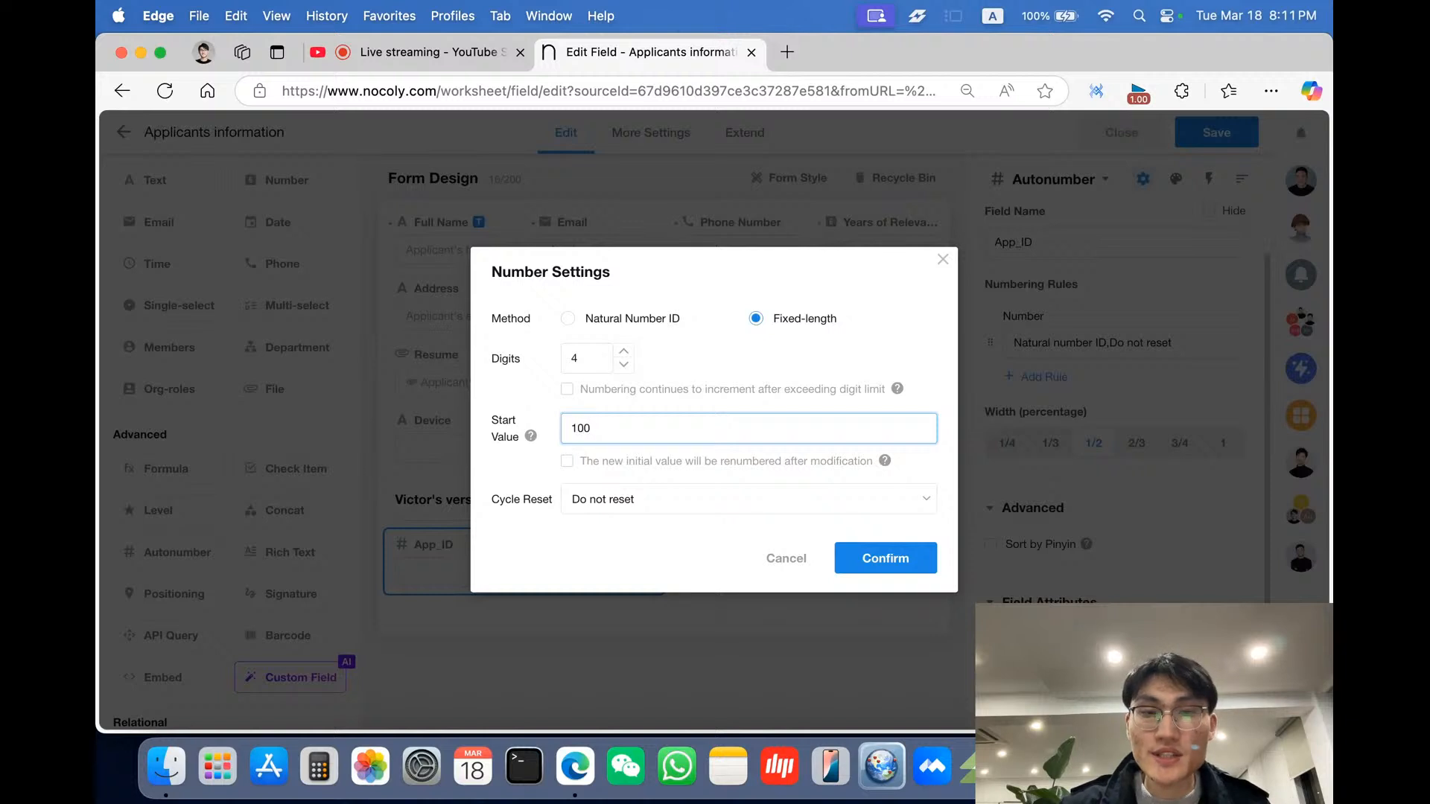
text(0)
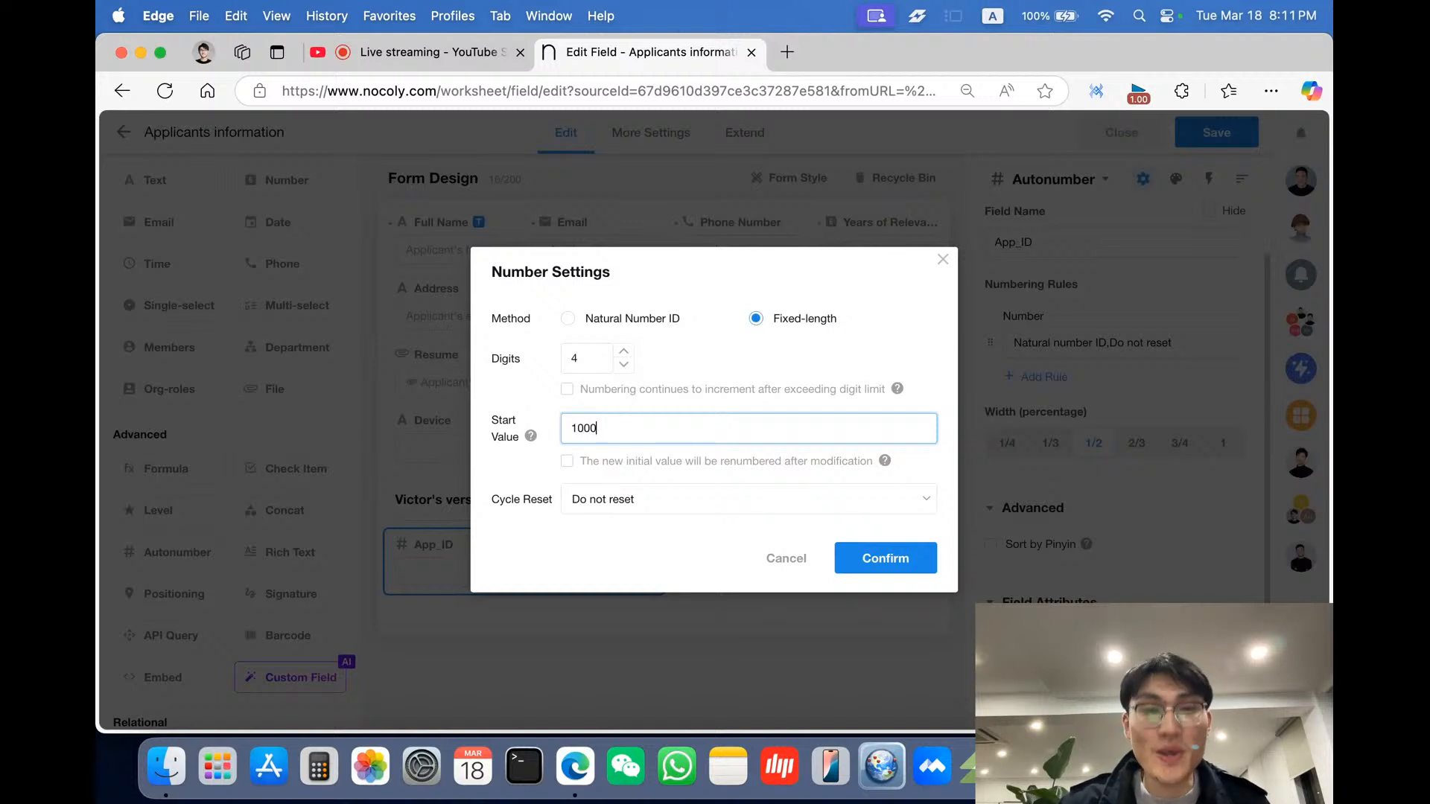
key(BackSpace)
key(BackSpace)
key(BackSpace)
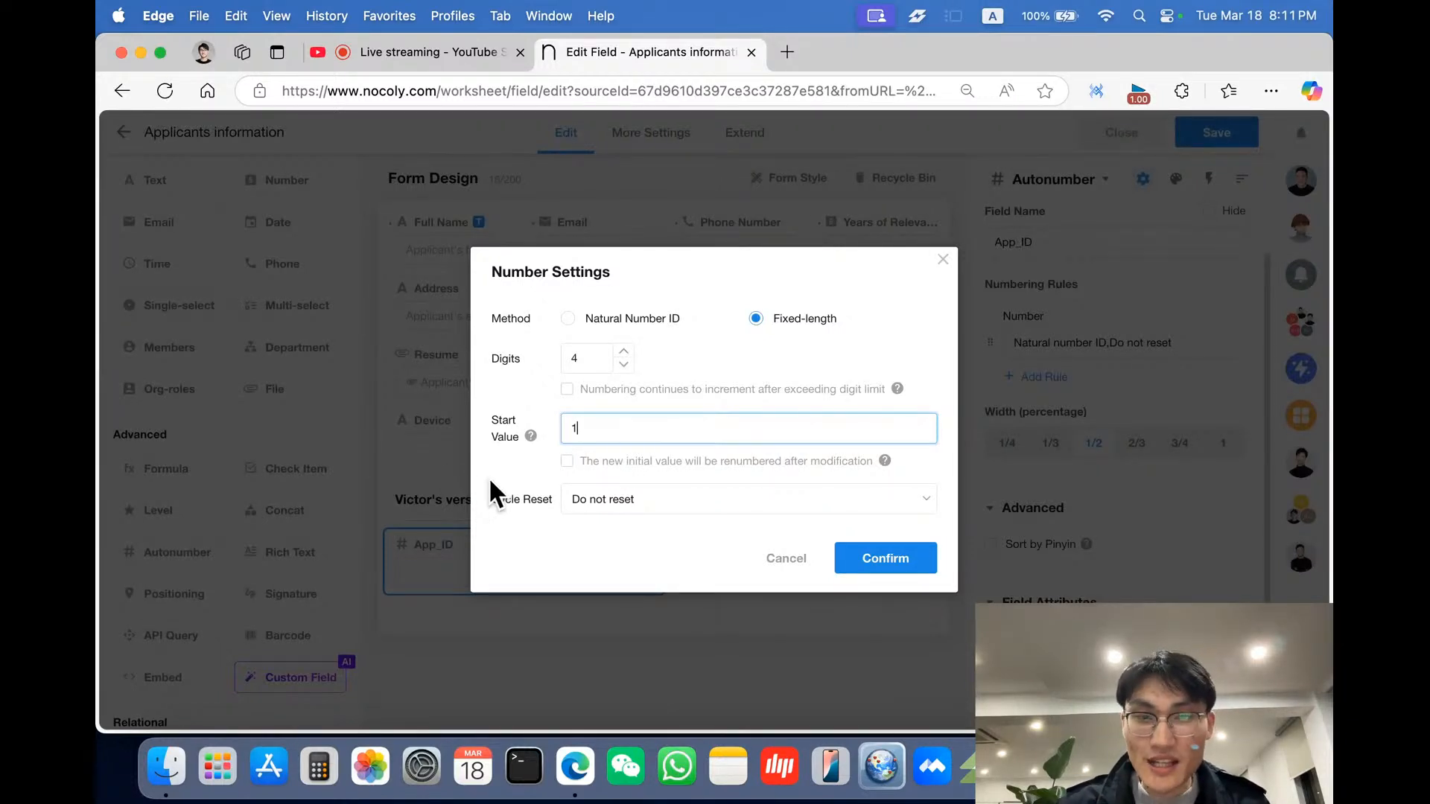
- Review the cycle reset and digit limit options, then confirm the number settings
click(490, 483)
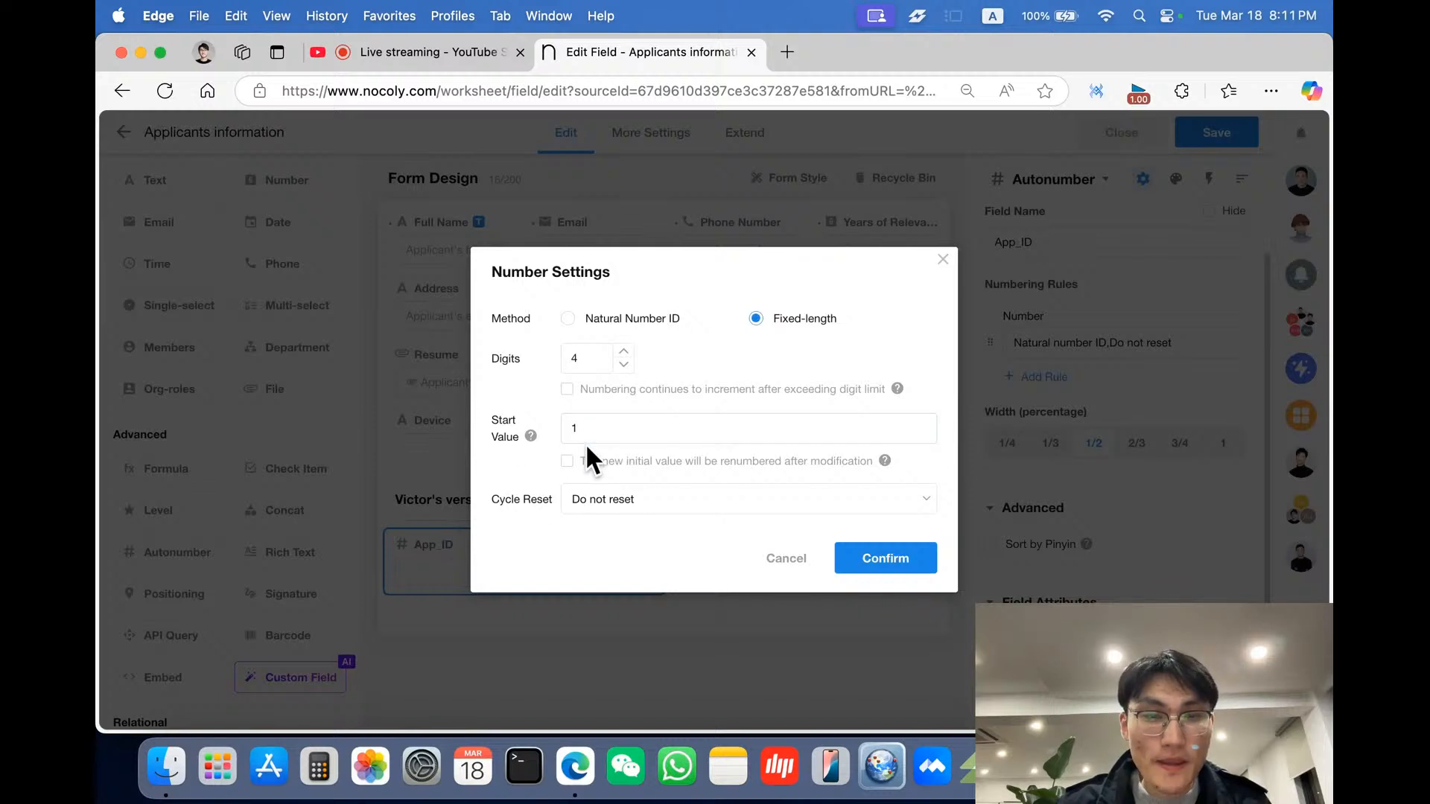
click(689, 513)
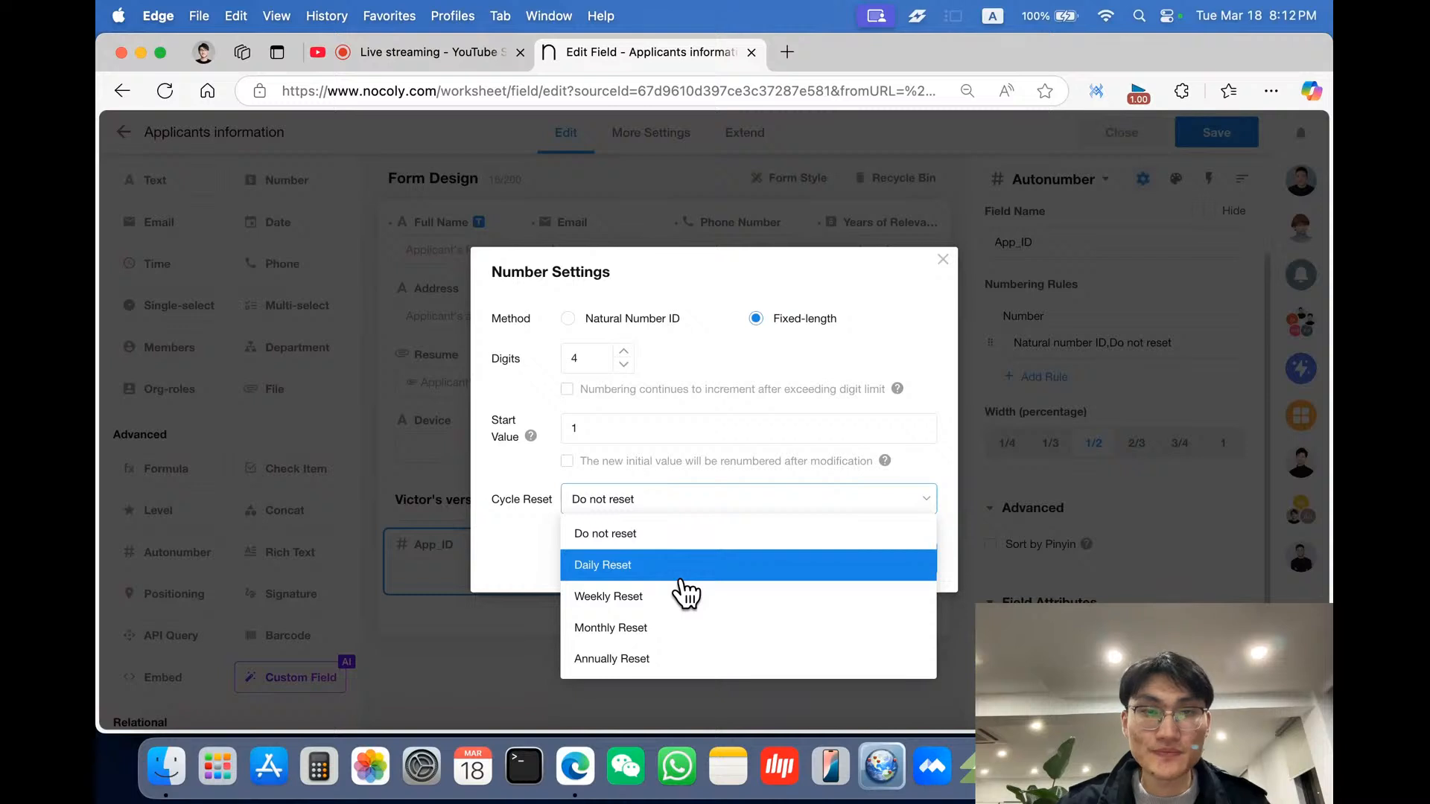
click(502, 520)
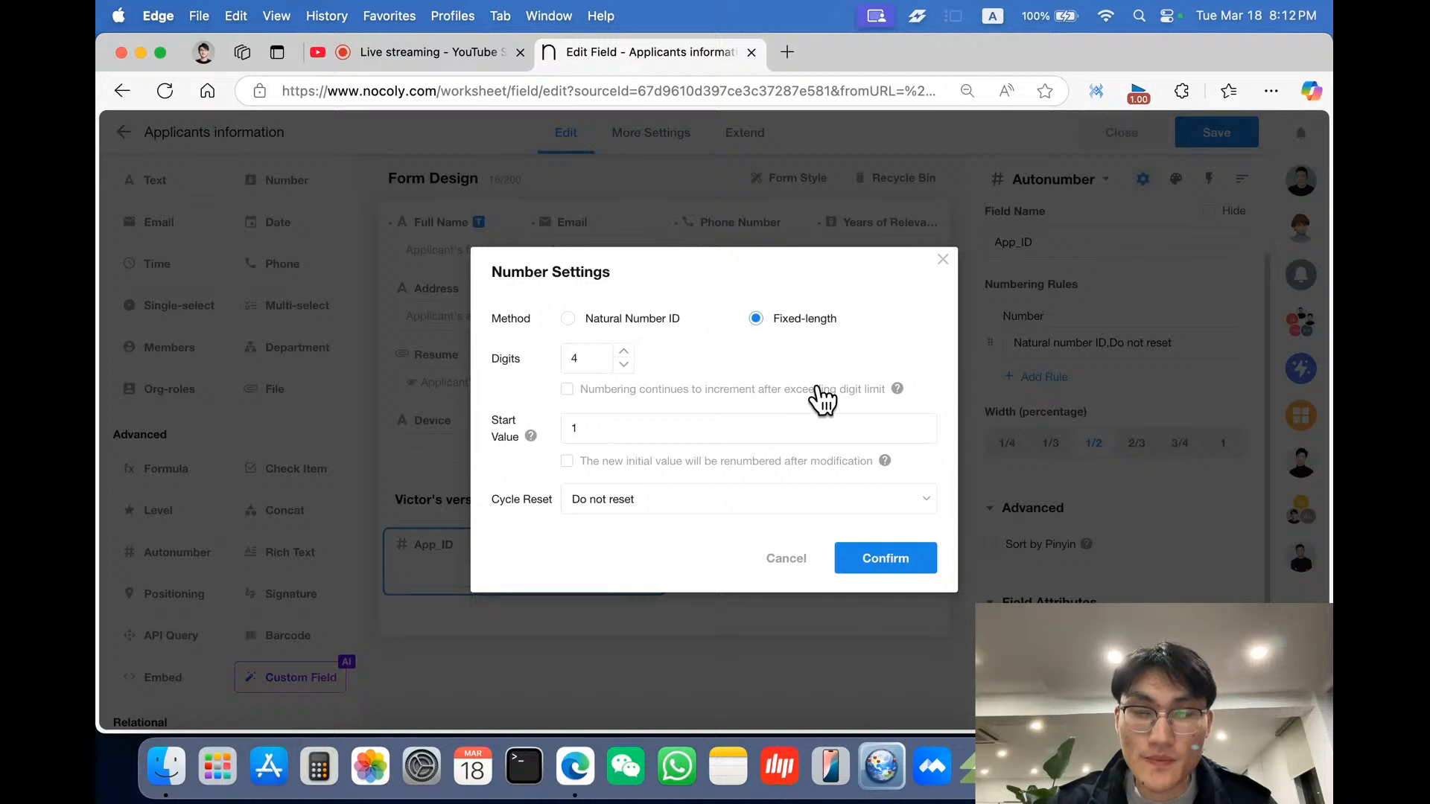
click(567, 389)
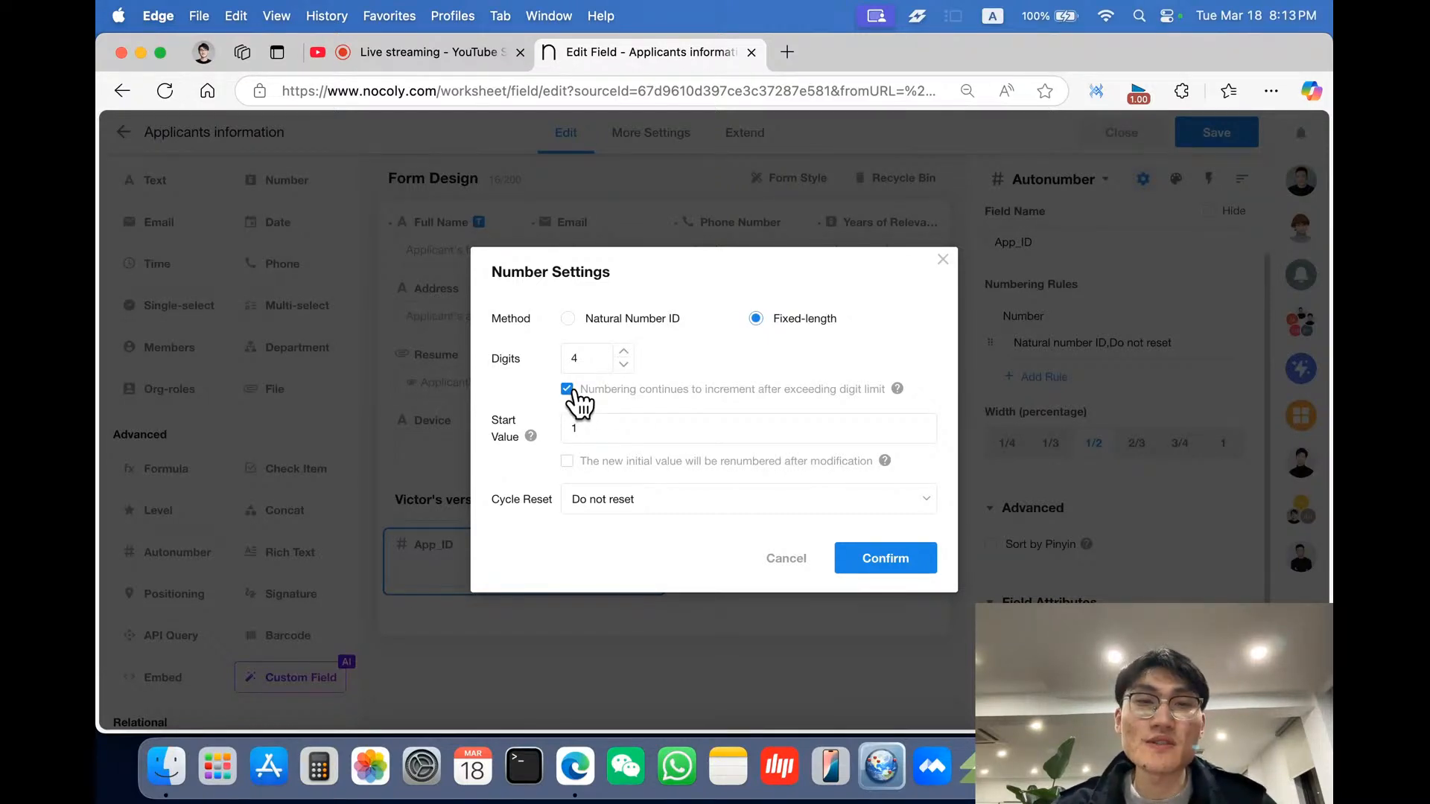
click(567, 390)
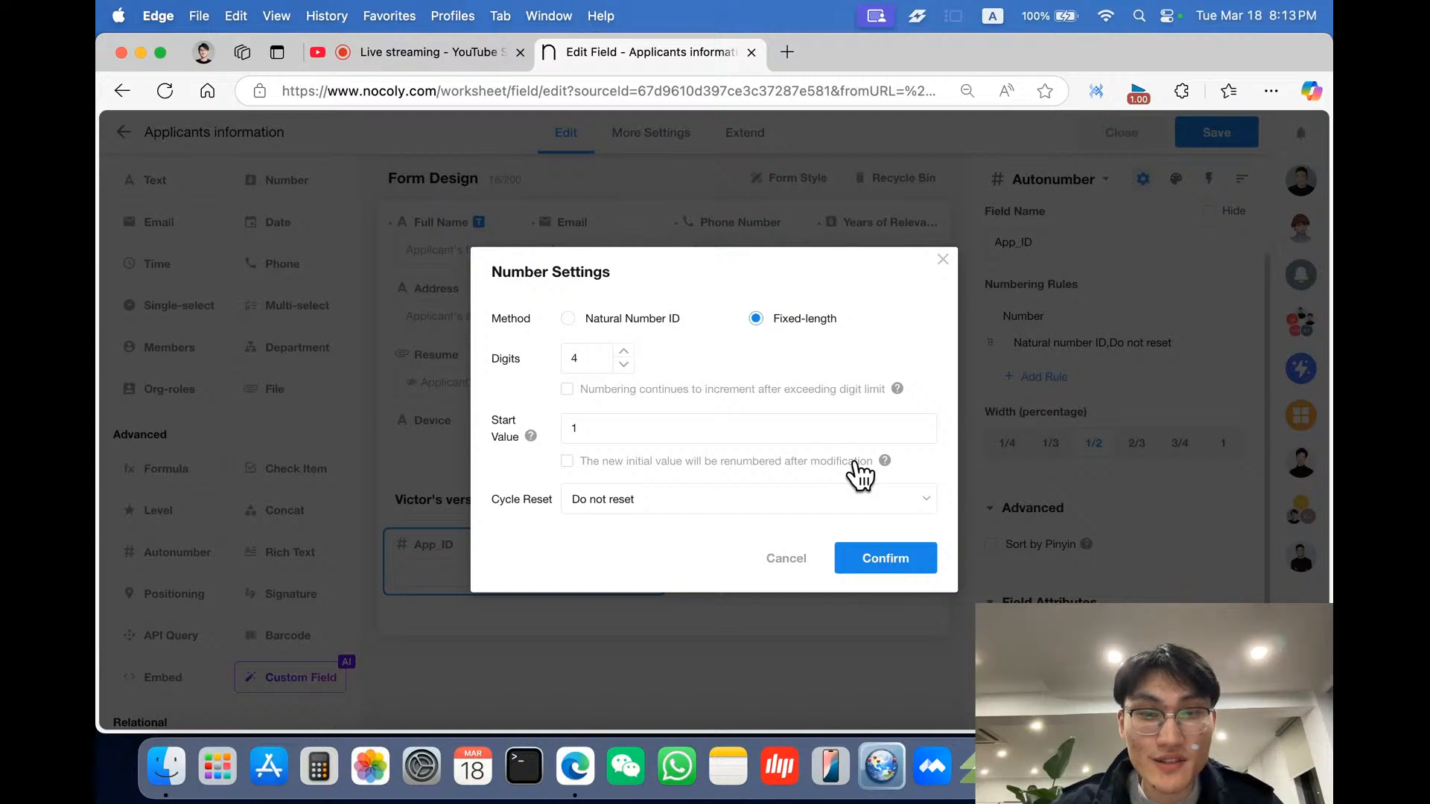
click(868, 566)
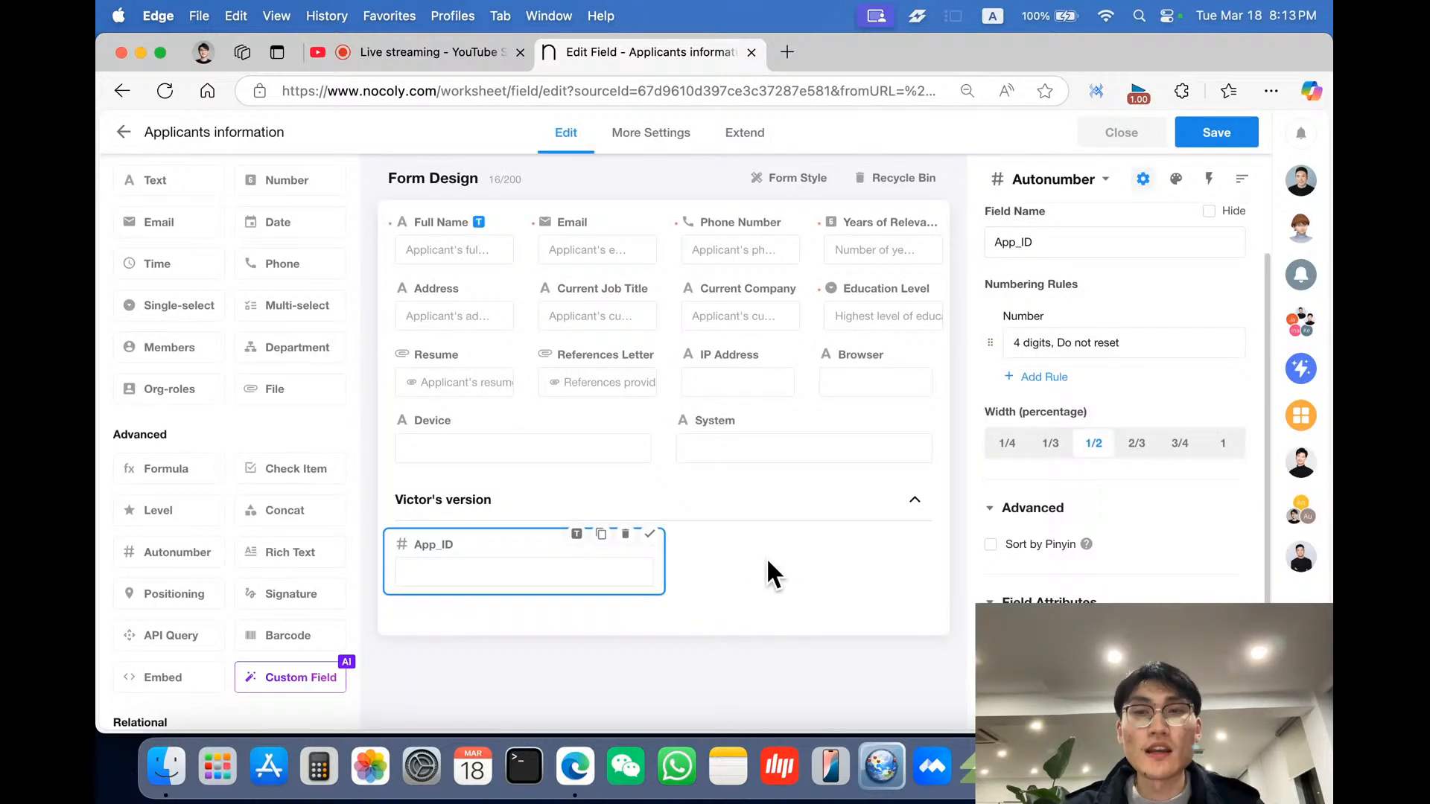
- Add a fixed-character rule App and move it before the number in App_ID's numbering rules
click(1055, 385)
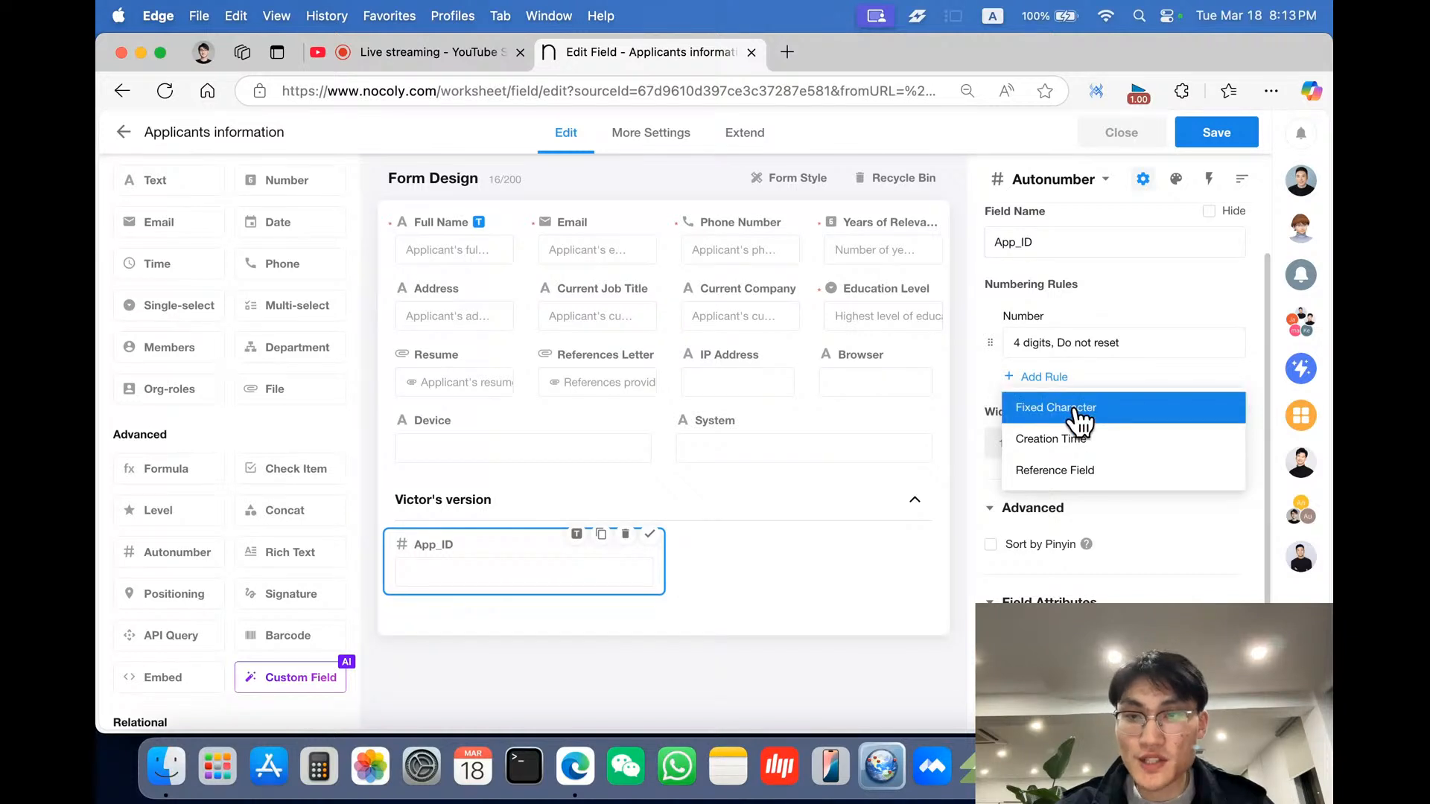
click(1076, 407)
click(1076, 407)
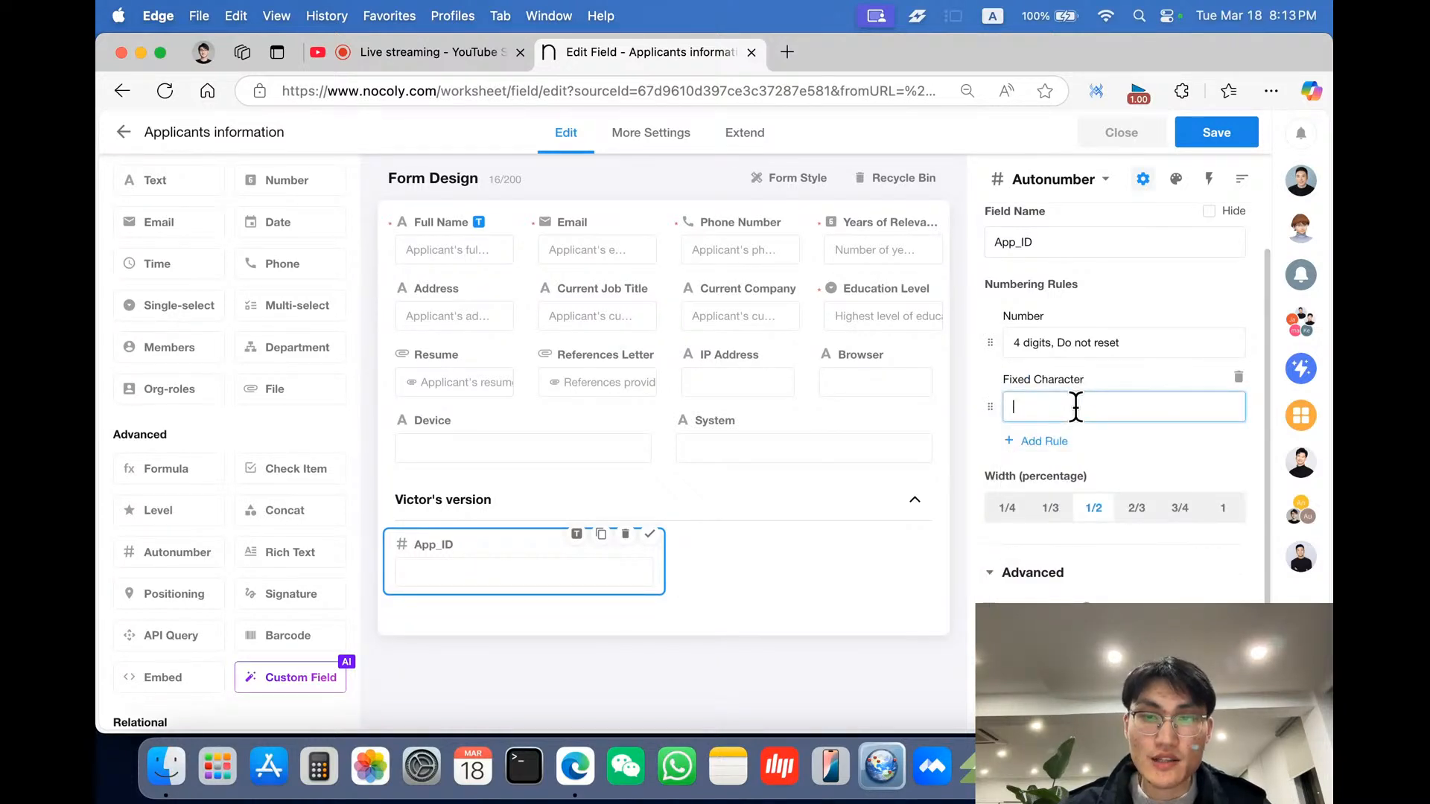
text(App)
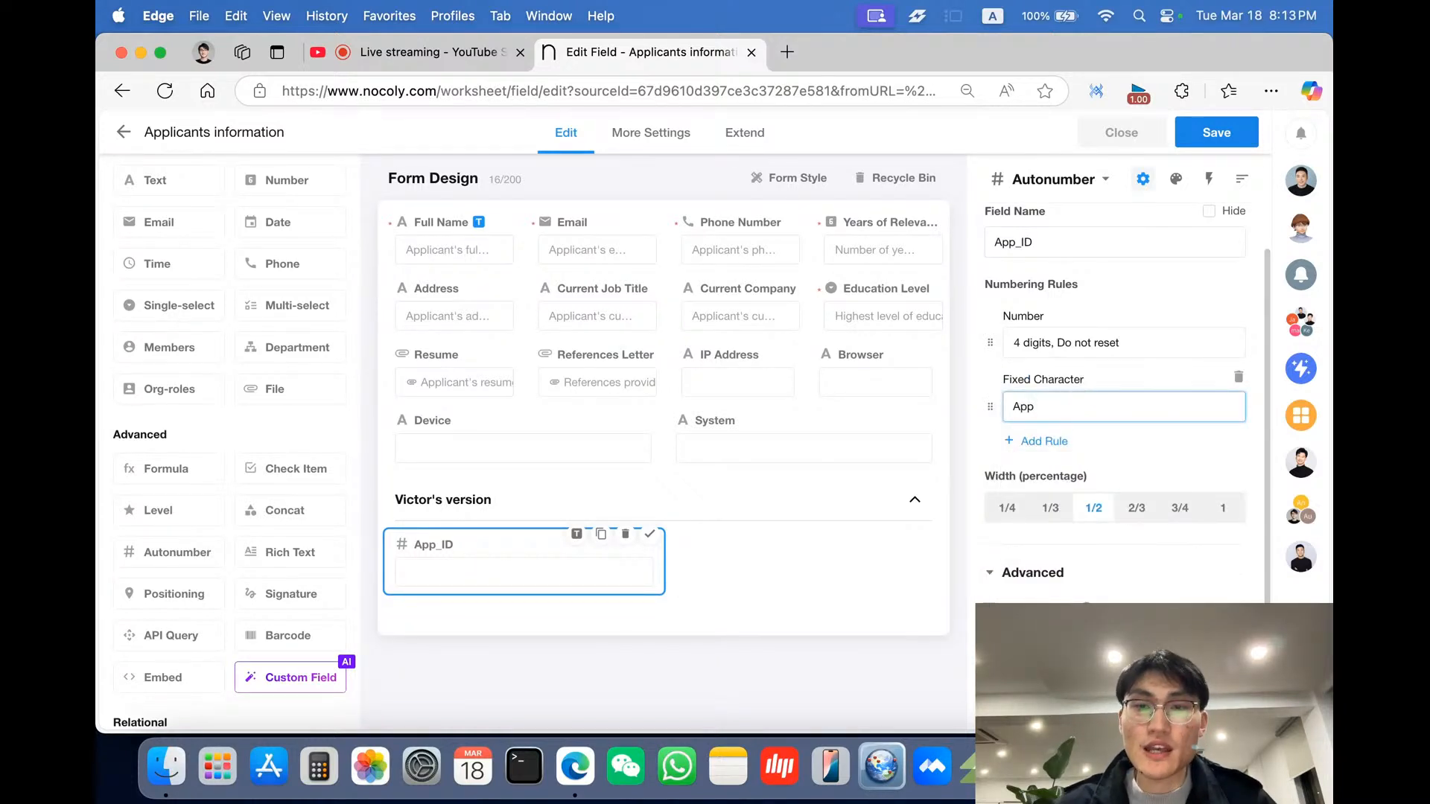
drag(991, 412, 992, 339)
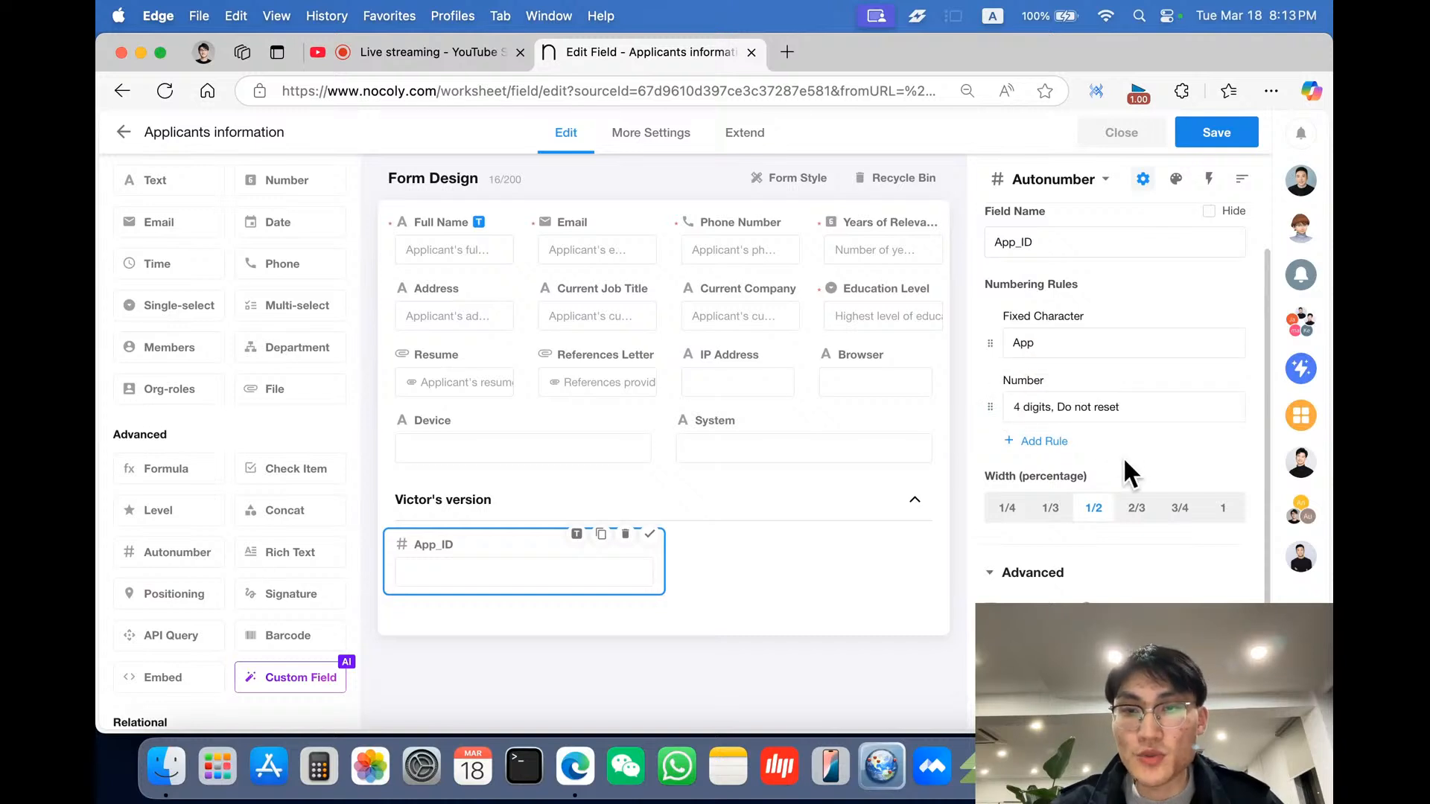
- Change App_ID's fixed-character rule to App-
scroll(1124, 461, down, 1)
click(1049, 312)
text(-)
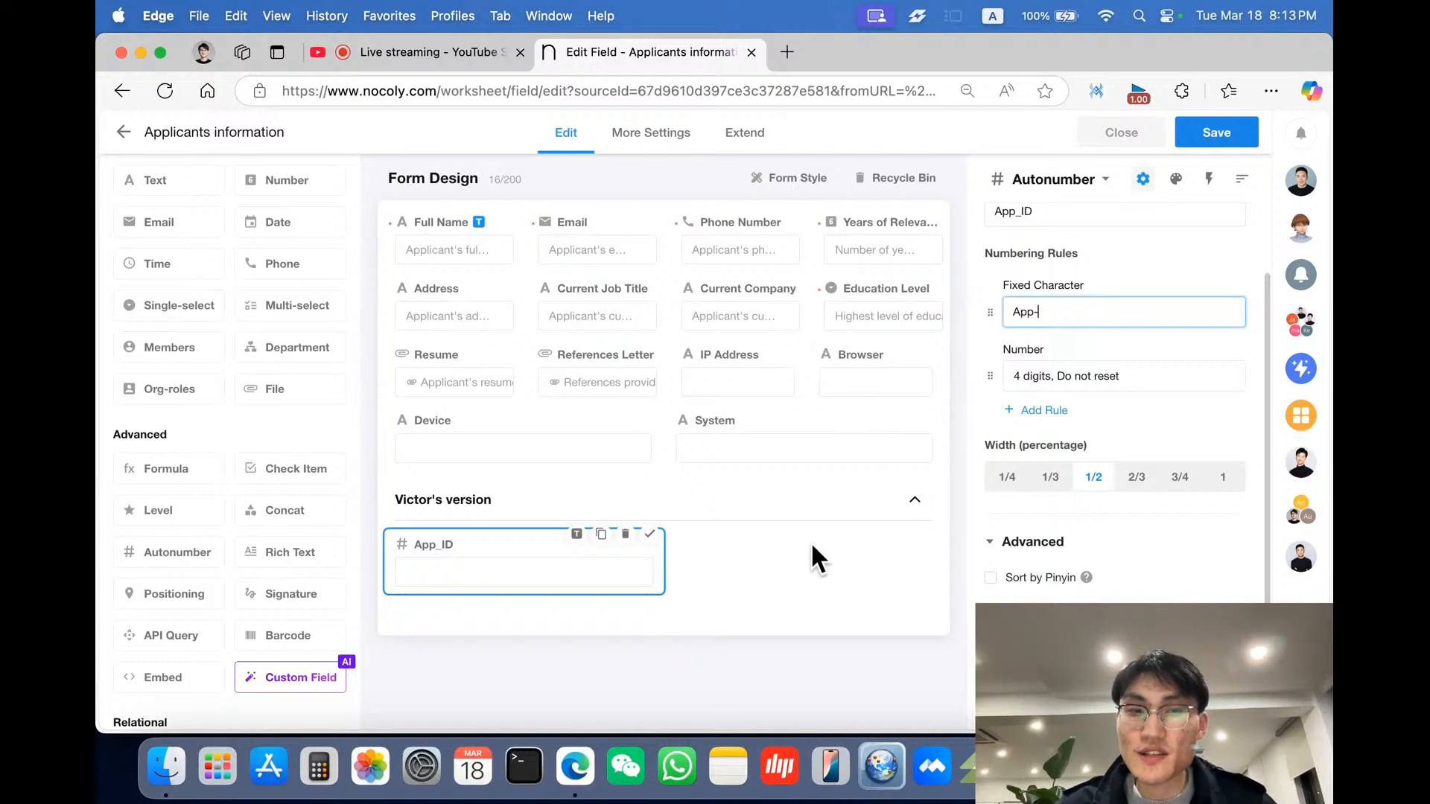
- Add a Creation Time rule to App_ID's numbering, look over its date formats, and delete it
click(1044, 411)
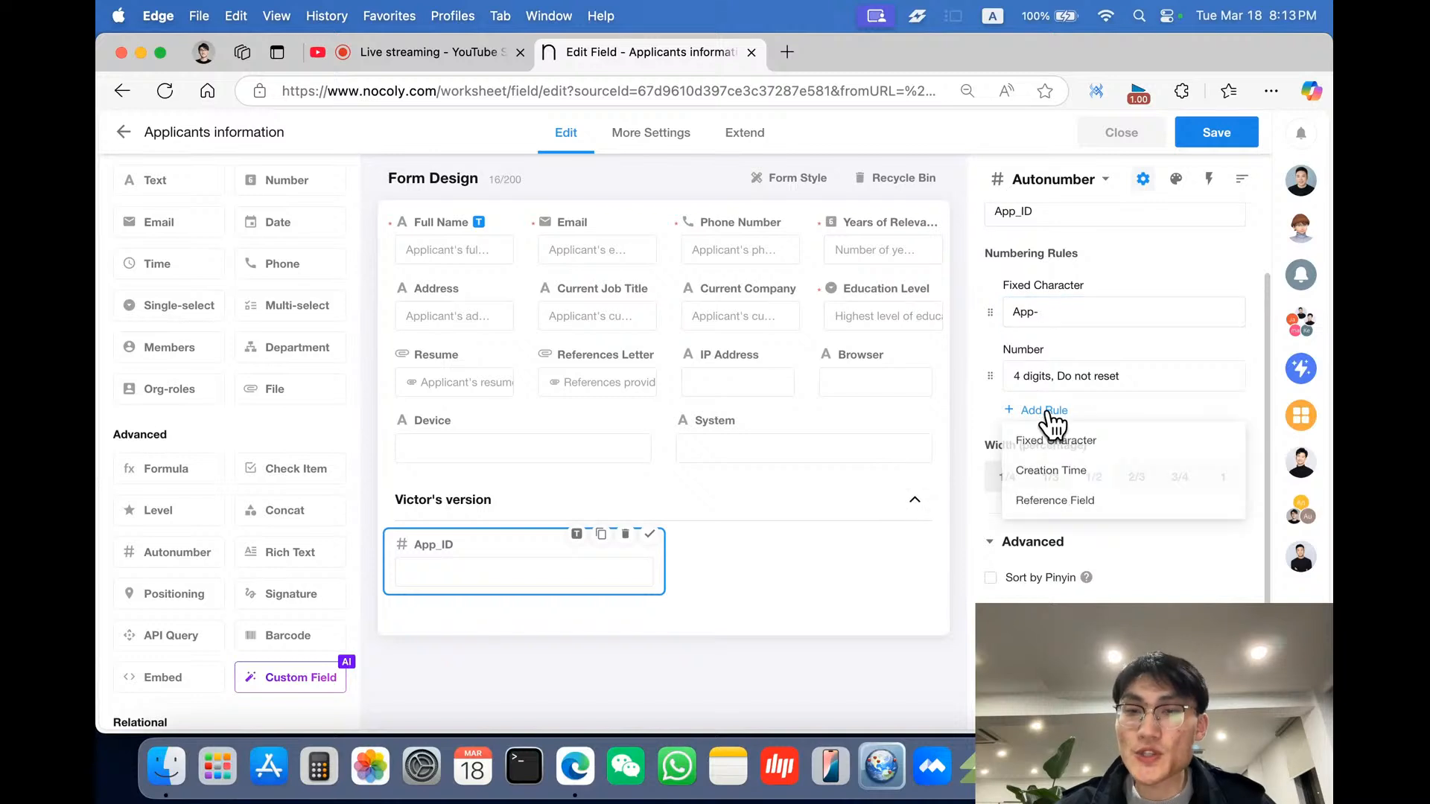
click(1057, 474)
click(1105, 451)
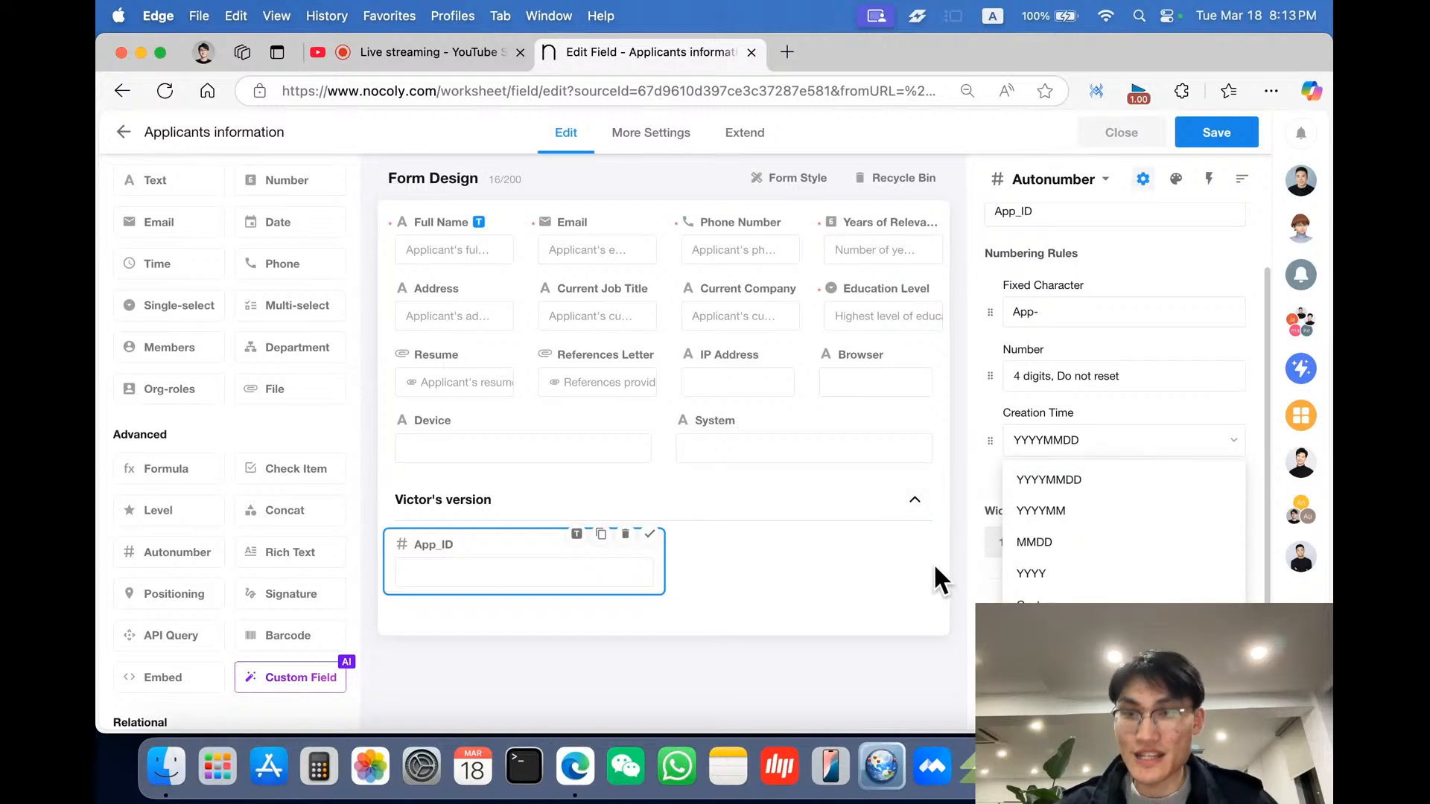
click(983, 465)
mouse_move(1232, 444)
click(1237, 411)
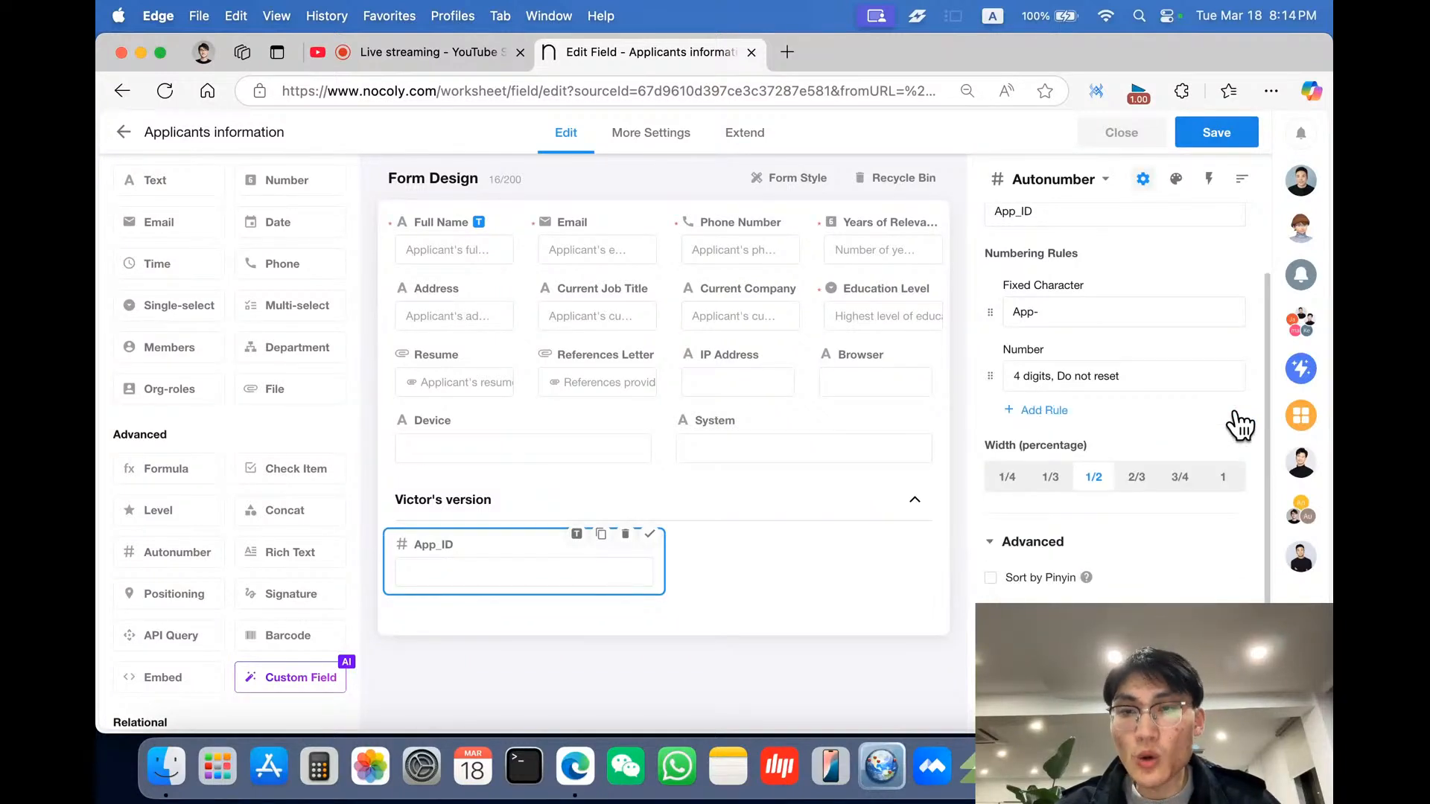
- Add a Reference Field rule using Full Name to App_ID's numbering, then delete it
click(1055, 414)
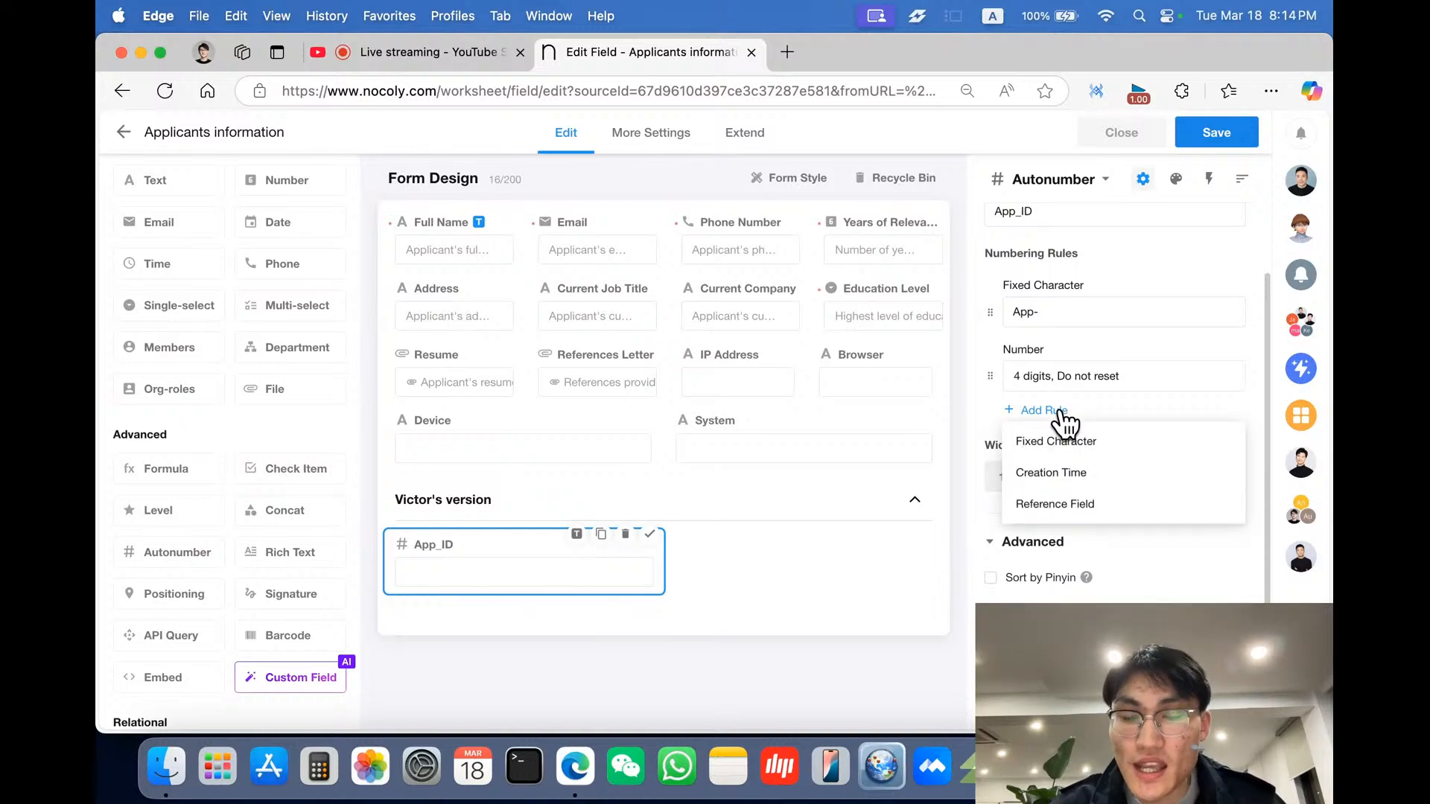
click(1067, 505)
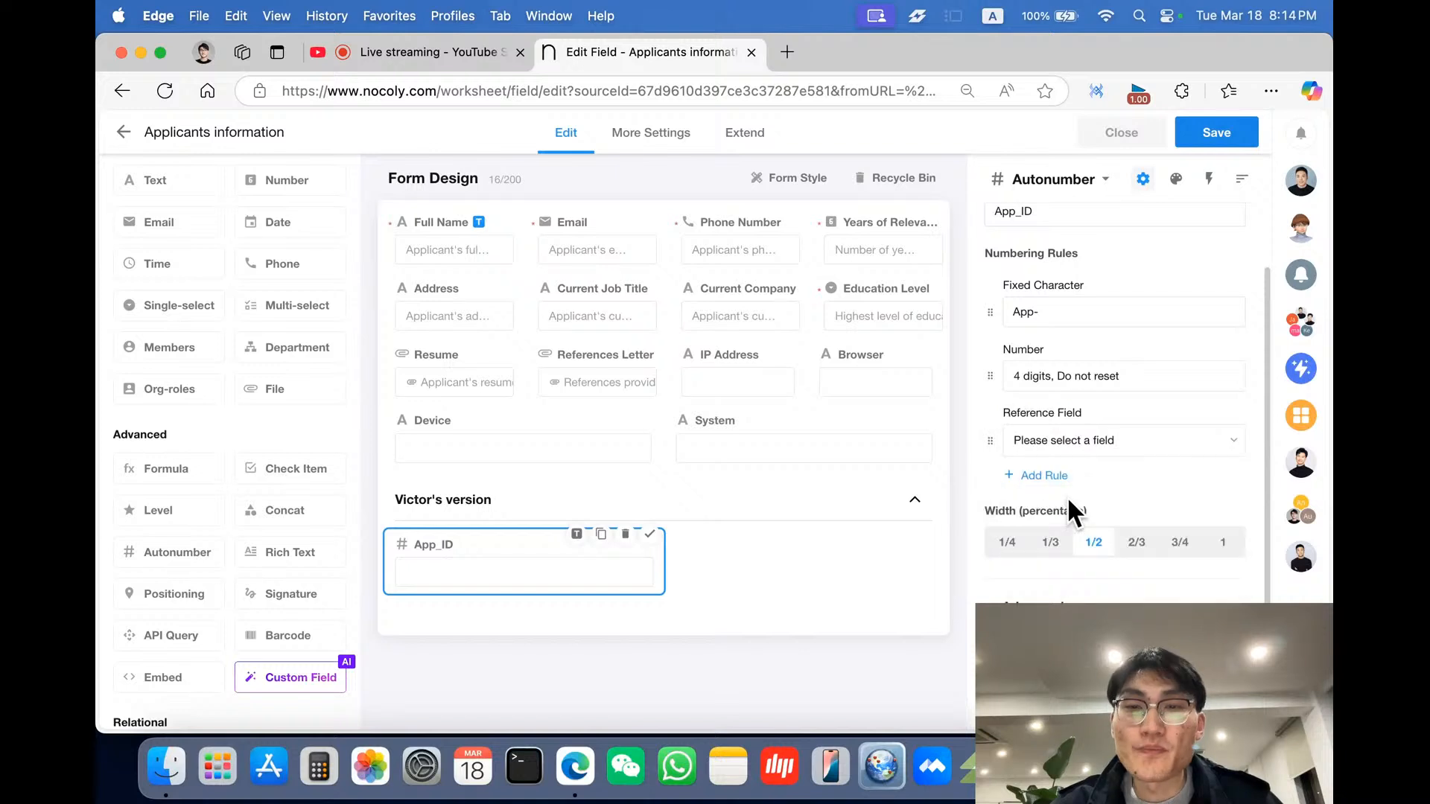
click(1117, 451)
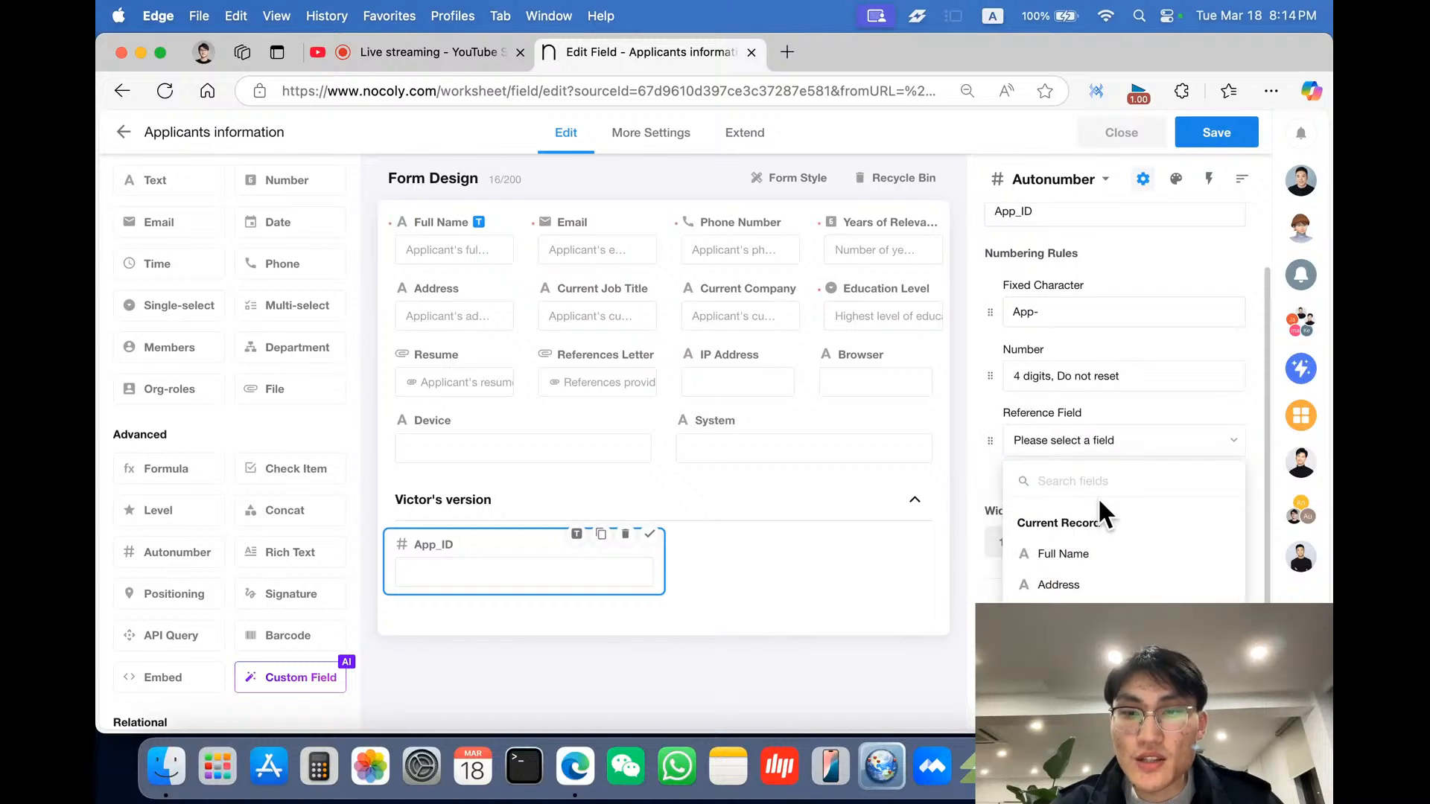
click(1092, 551)
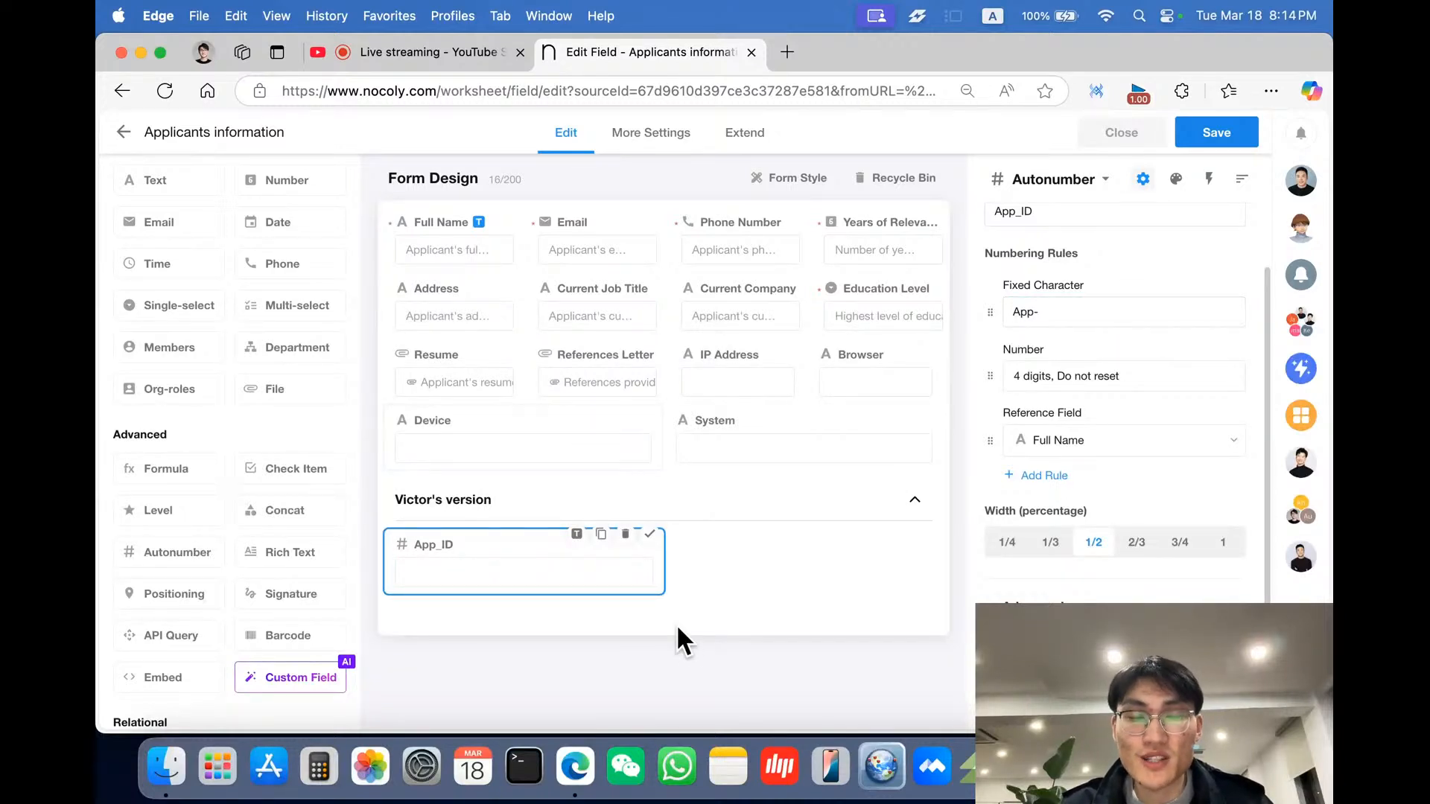
mouse_move(1098, 453)
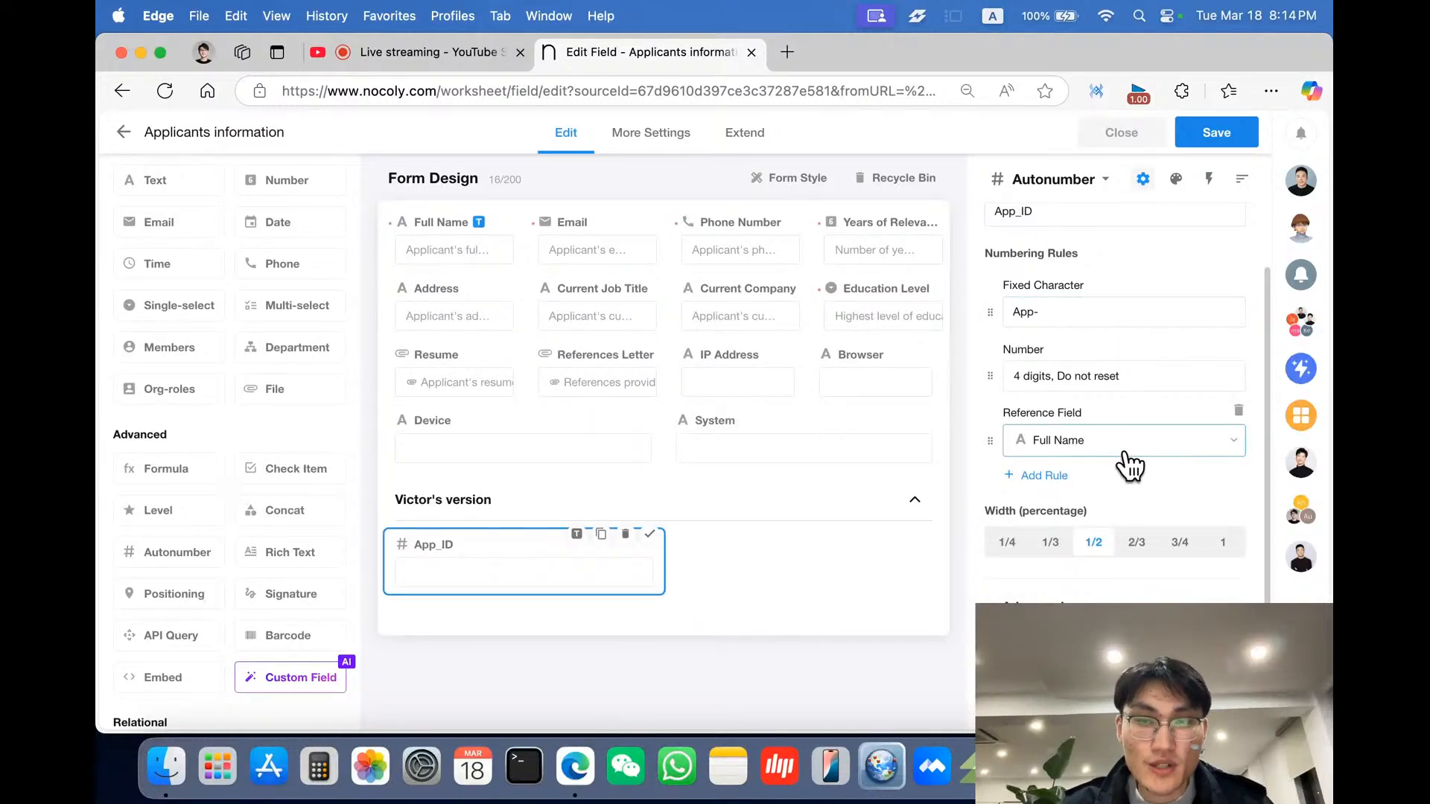
click(1237, 412)
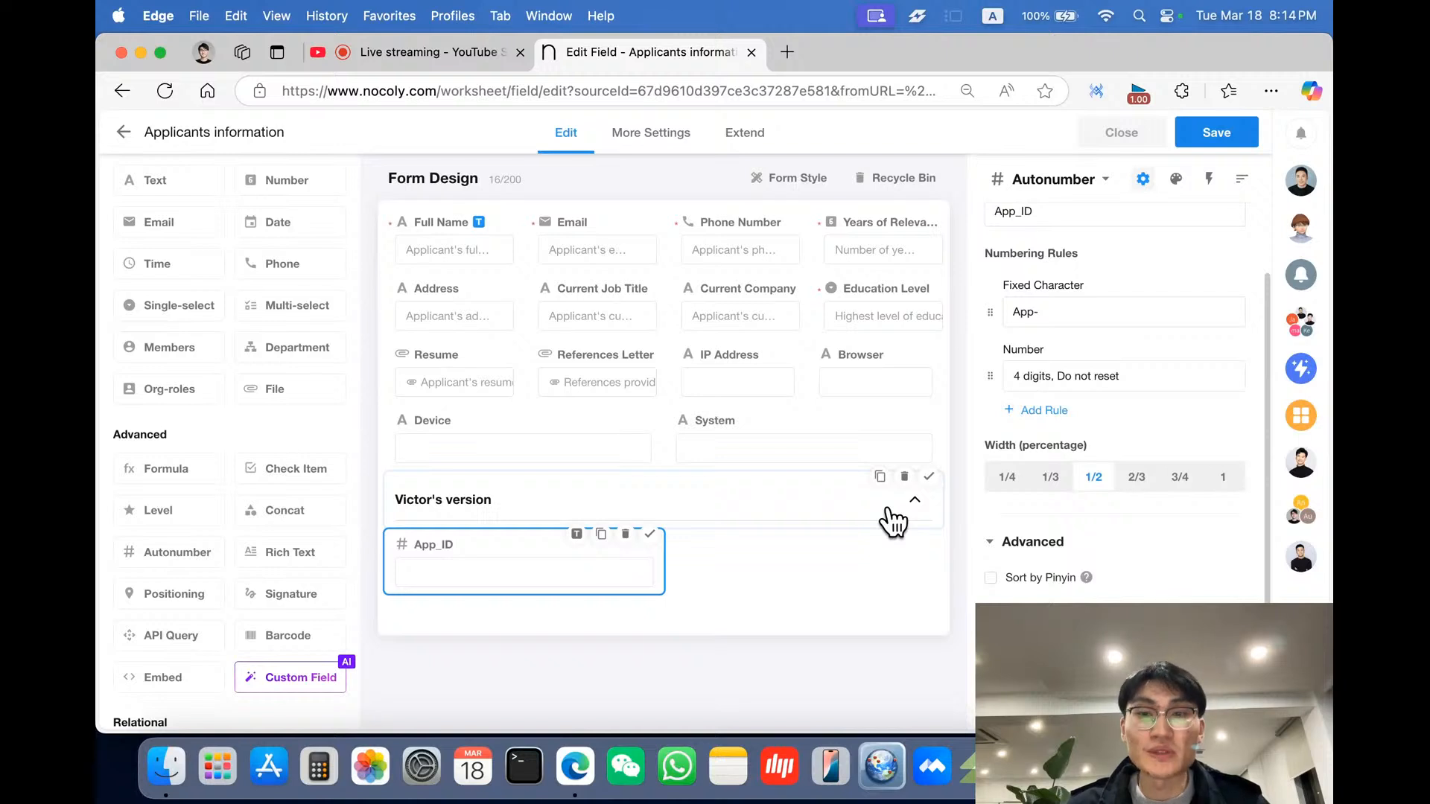
- Open the chat to reread the HR manager's requirements list
scroll(1100, 558, down, 2)
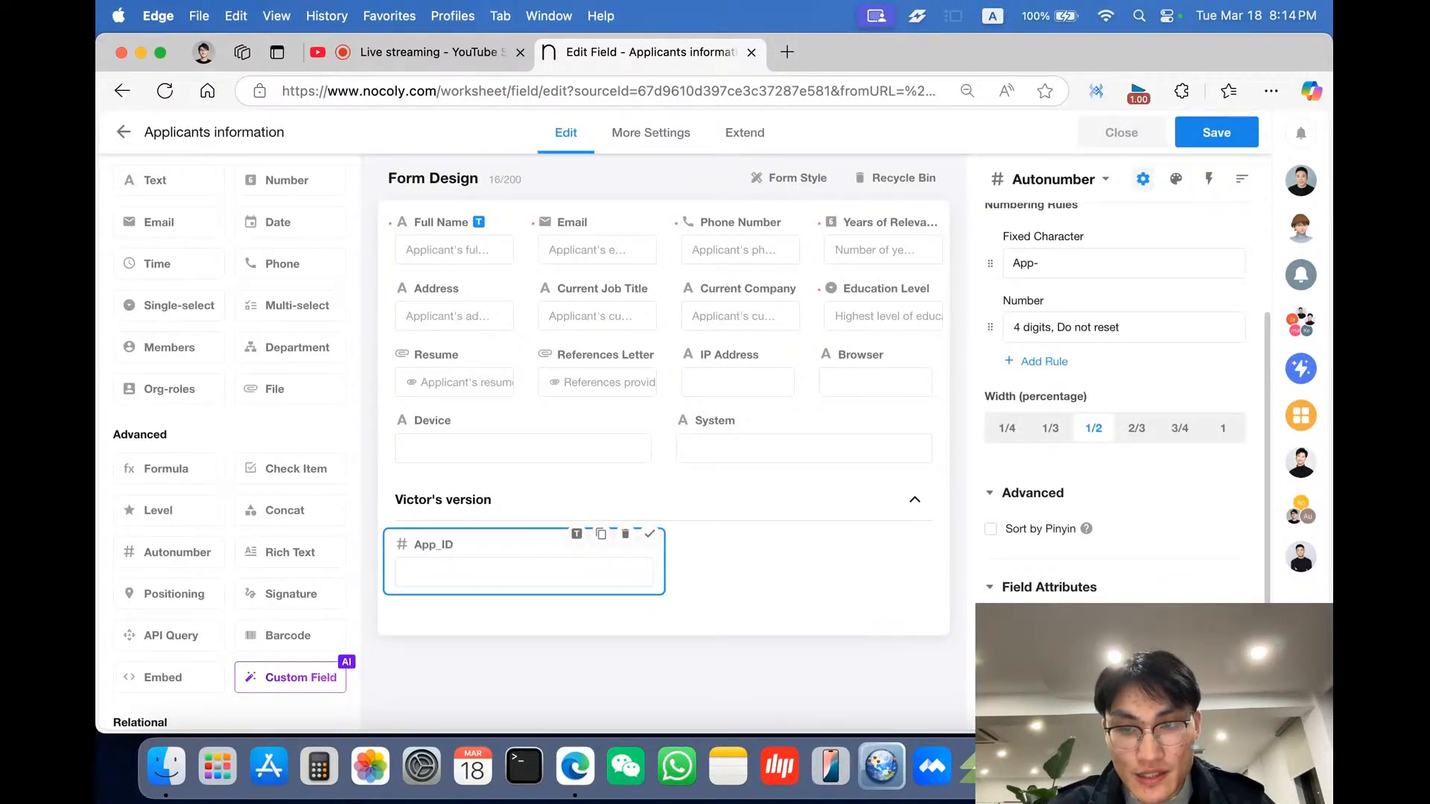
mouse_move(1069, 623)
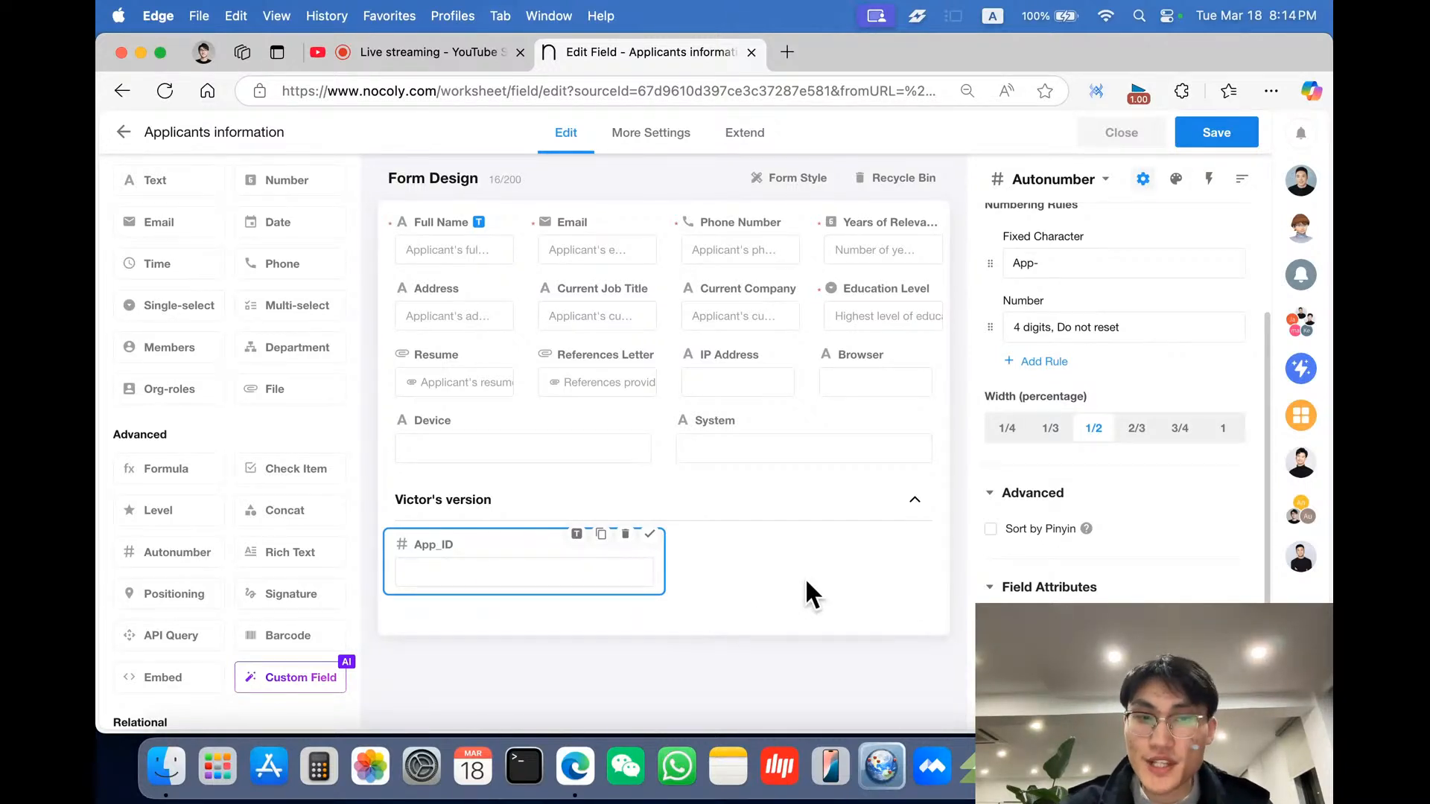
click(1301, 180)
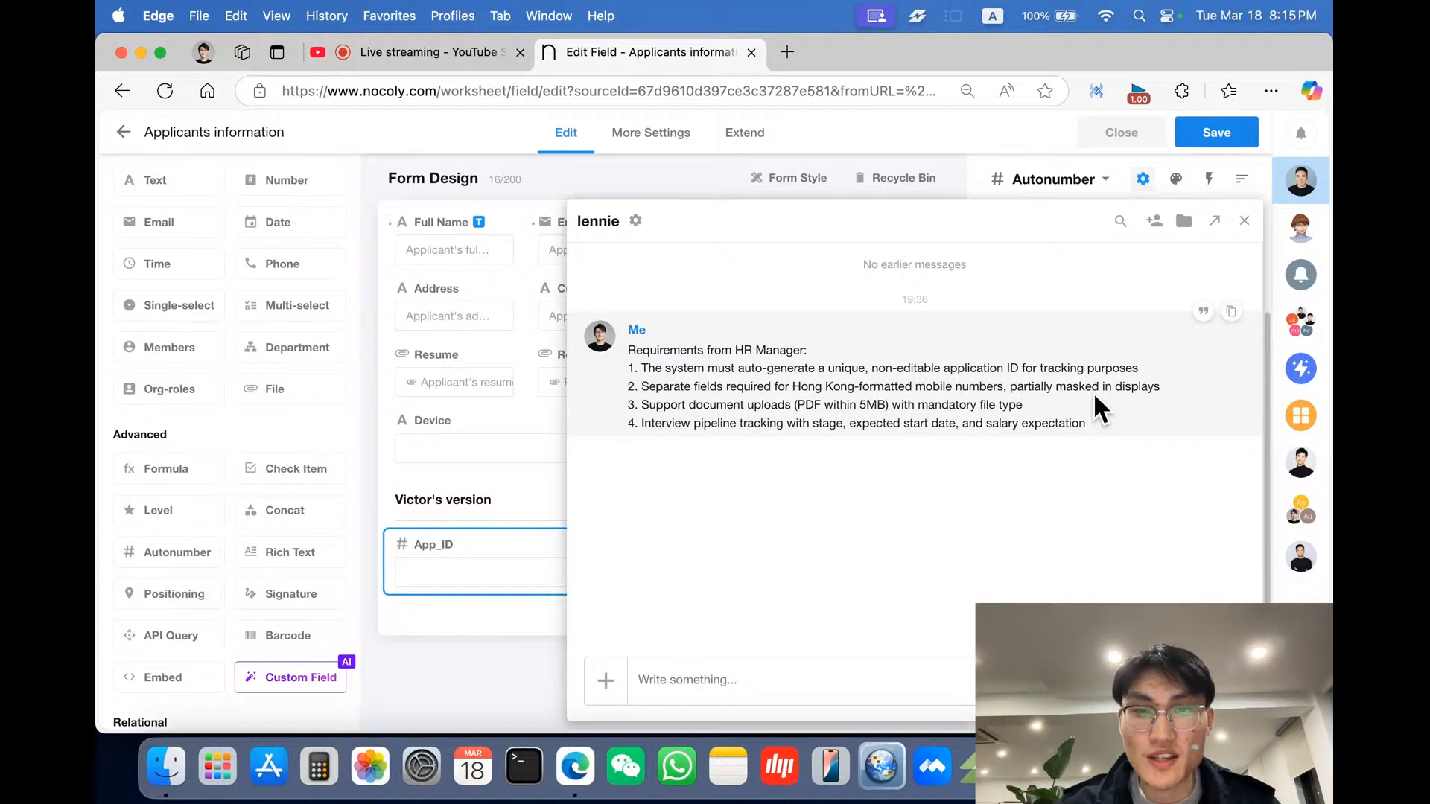
click(377, 584)
- Duplicate the Phone Number field and move the copy into Victor's version beside App_ID
click(746, 225)
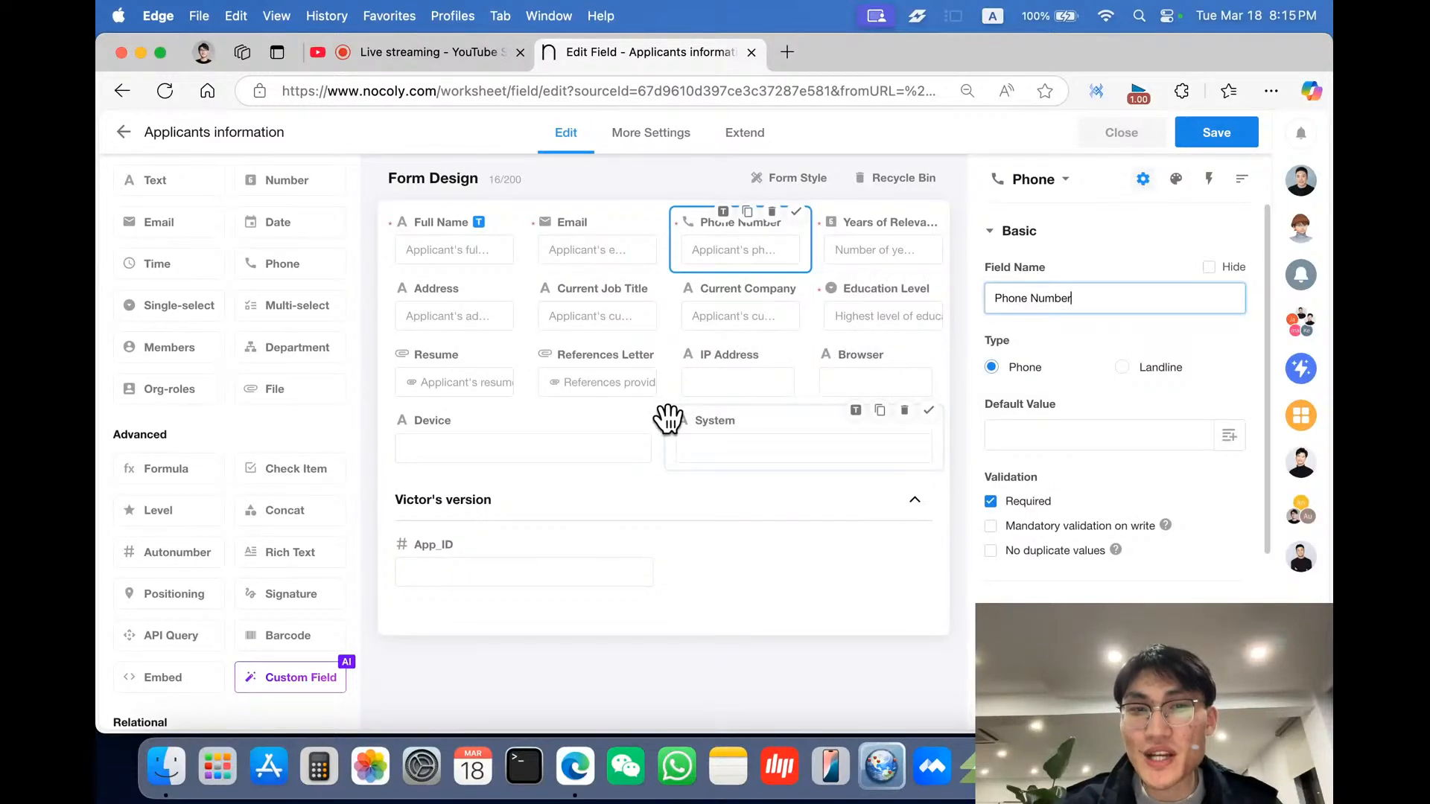
scroll(1117, 568, down, 2)
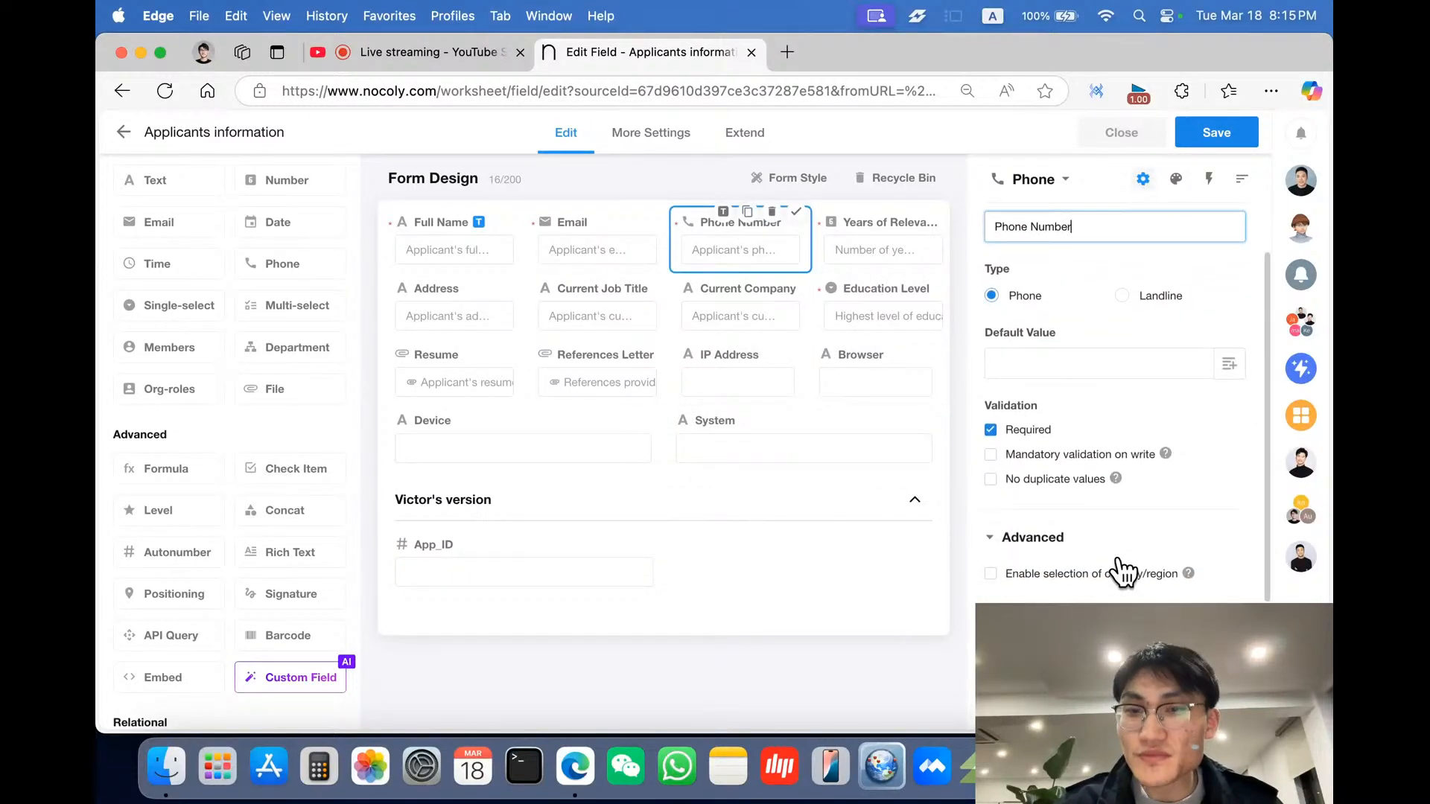
scroll(1117, 575, up, 2)
scroll(1065, 432, down, 4)
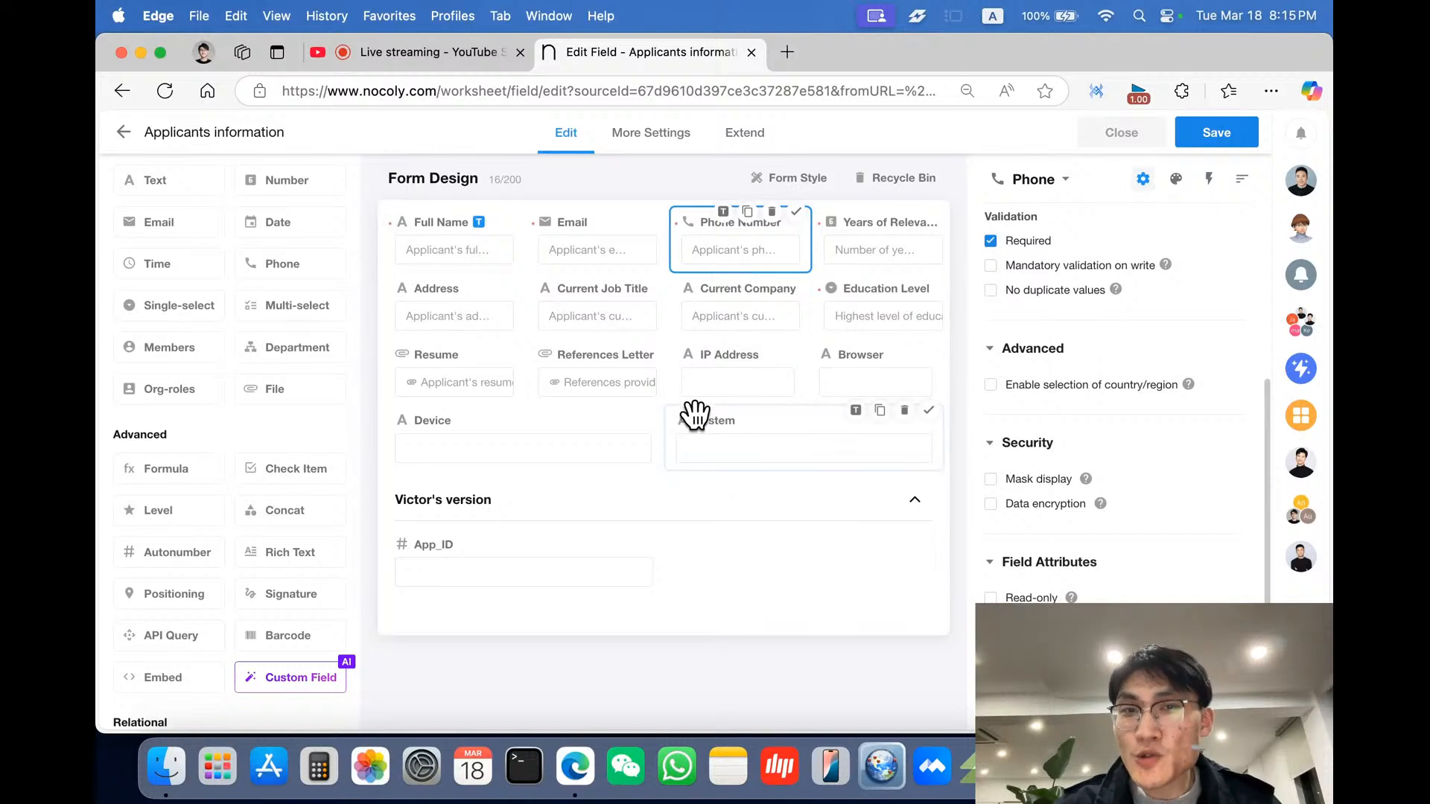
click(747, 215)
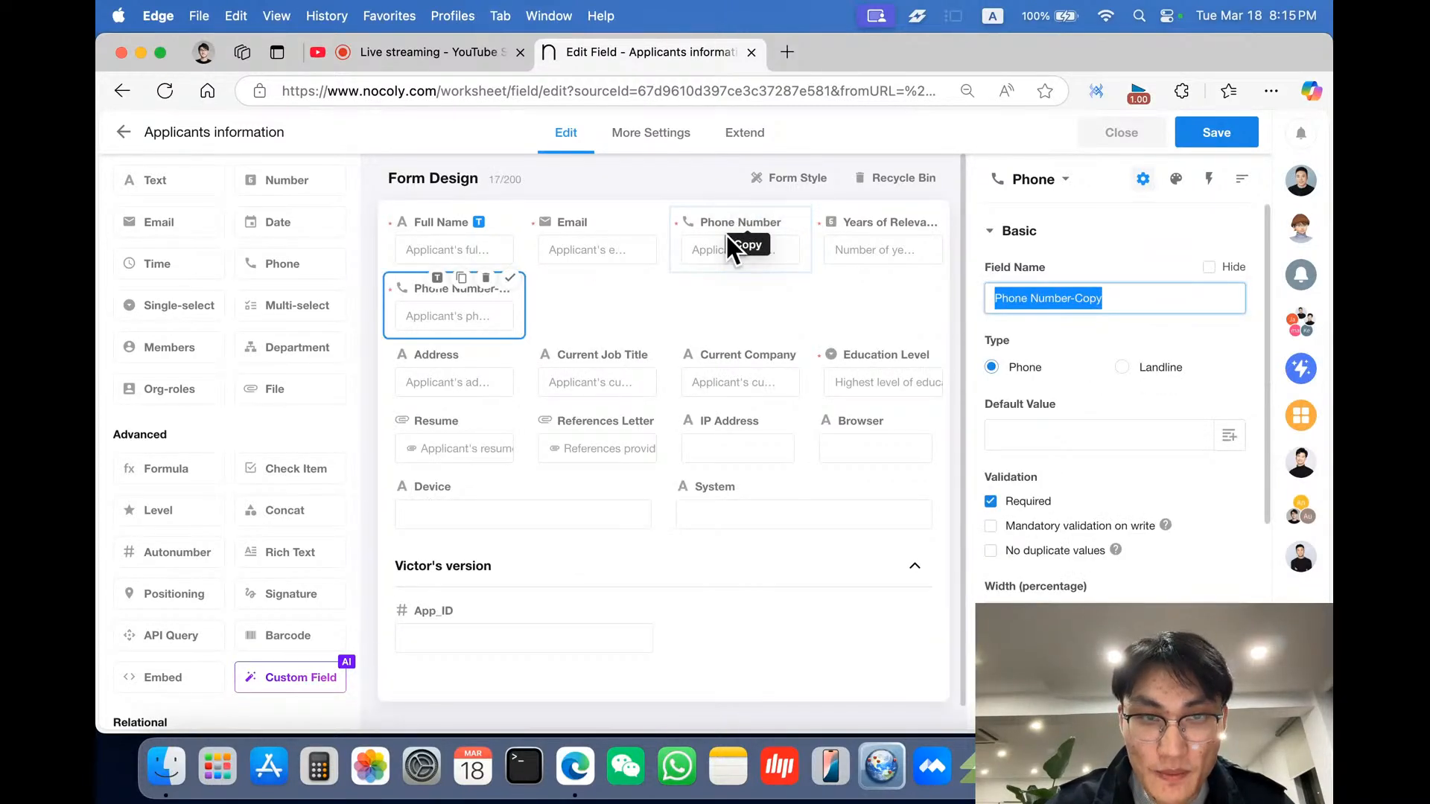
drag(495, 295, 793, 628)
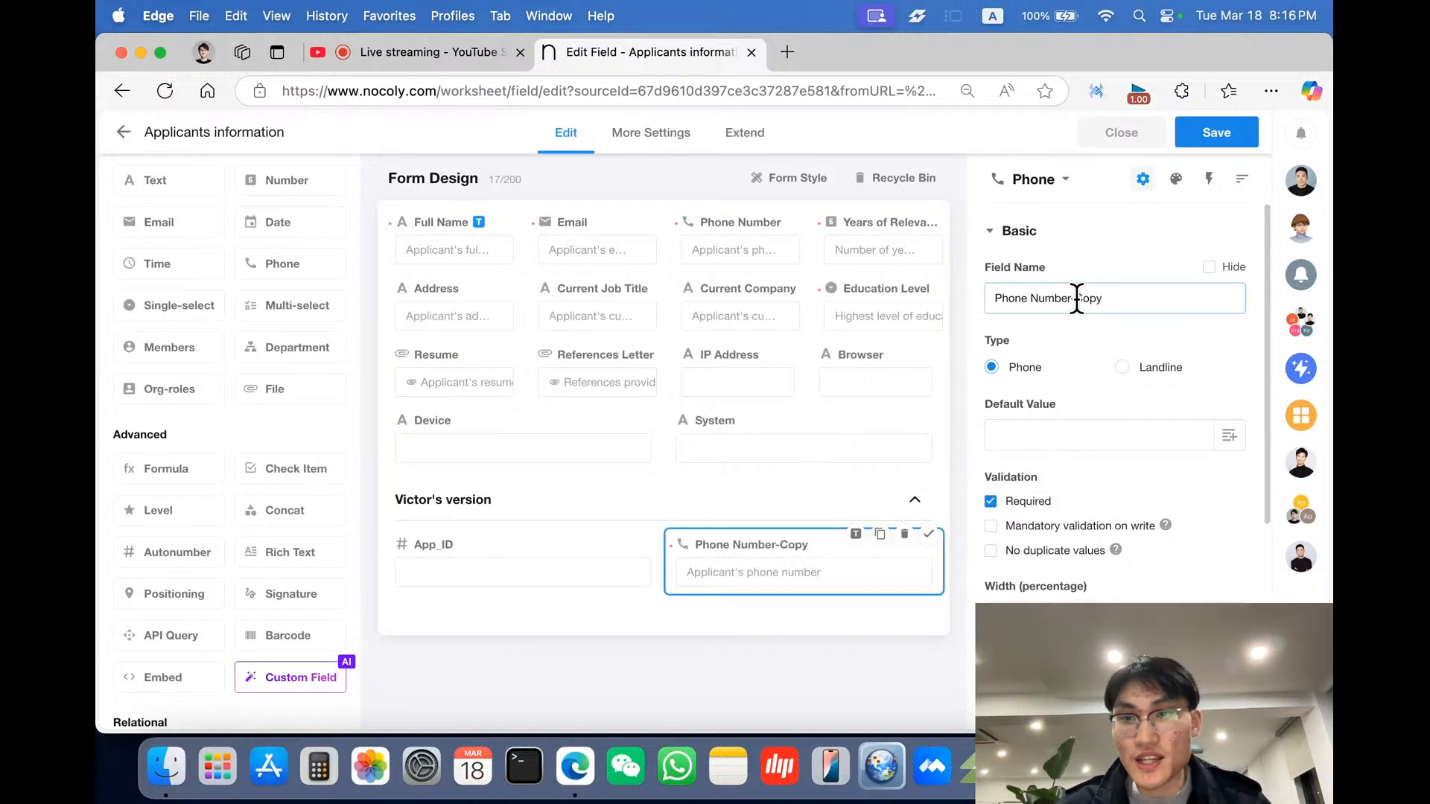
- Rename the copied phone field Phone Number-altered
drag(1074, 298, 1116, 299)
text(s)
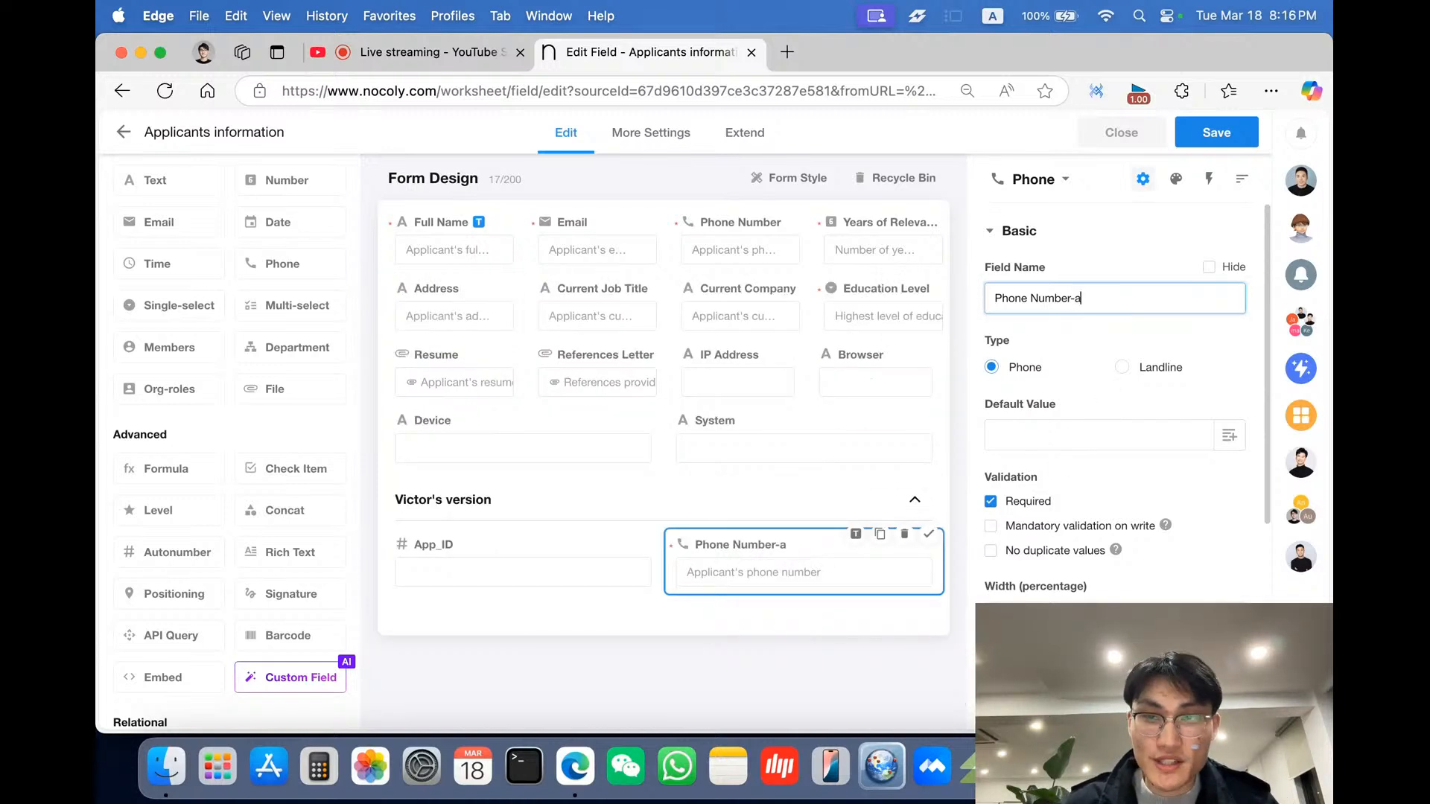
text(ltered)
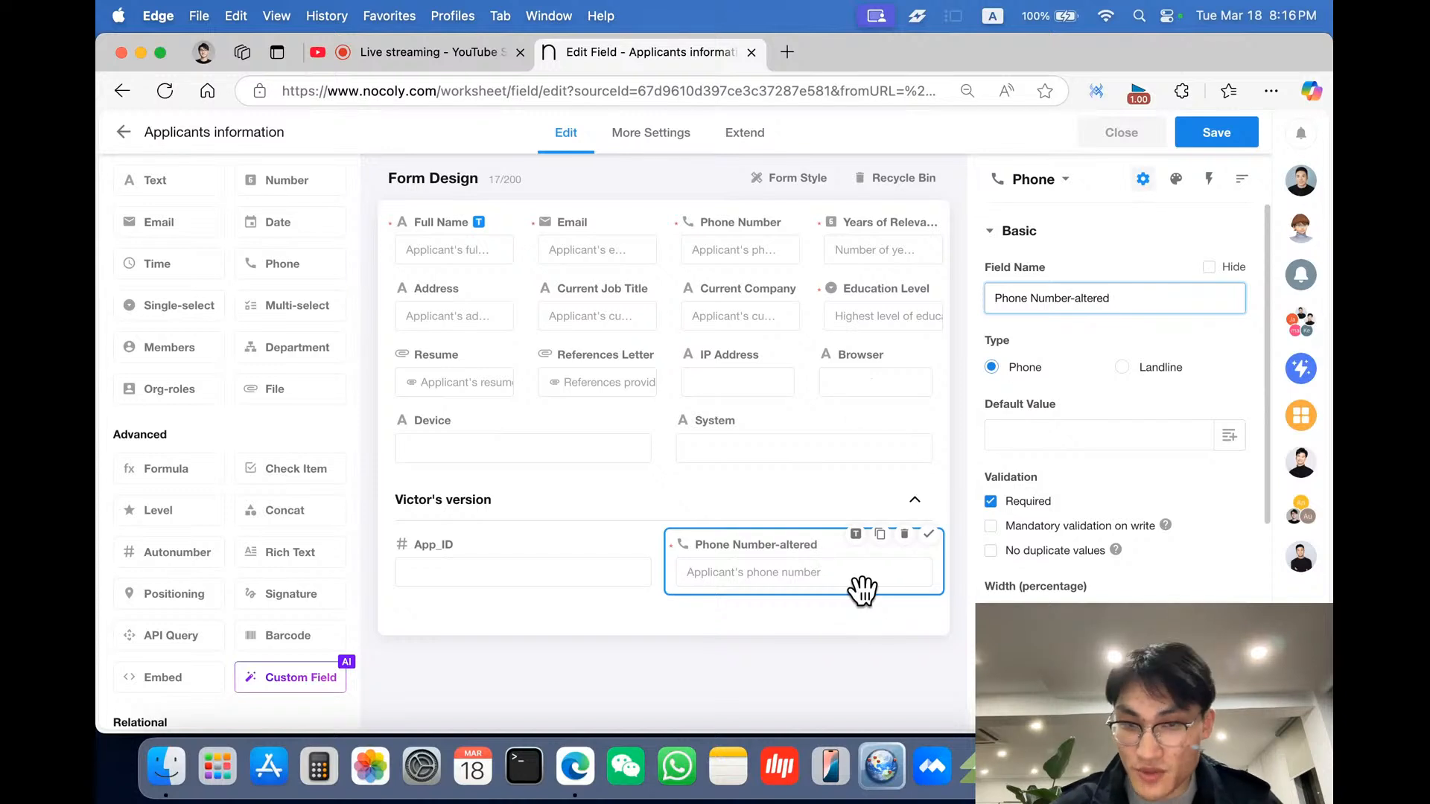
- Enable No duplicate values validation for the Phone Number-altered field
click(861, 629)
scroll(1083, 548, down, 1)
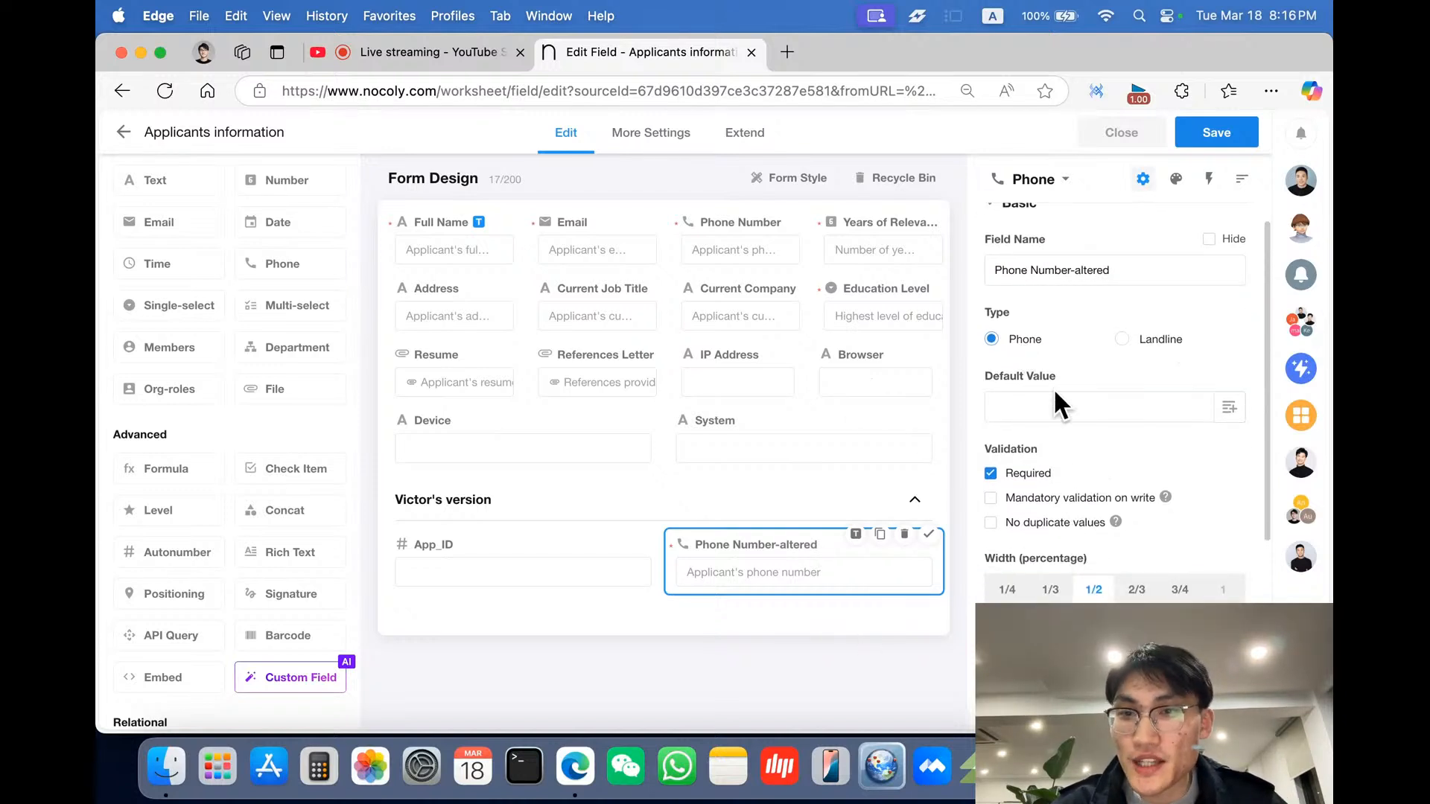
scroll(1054, 392, down, 1)
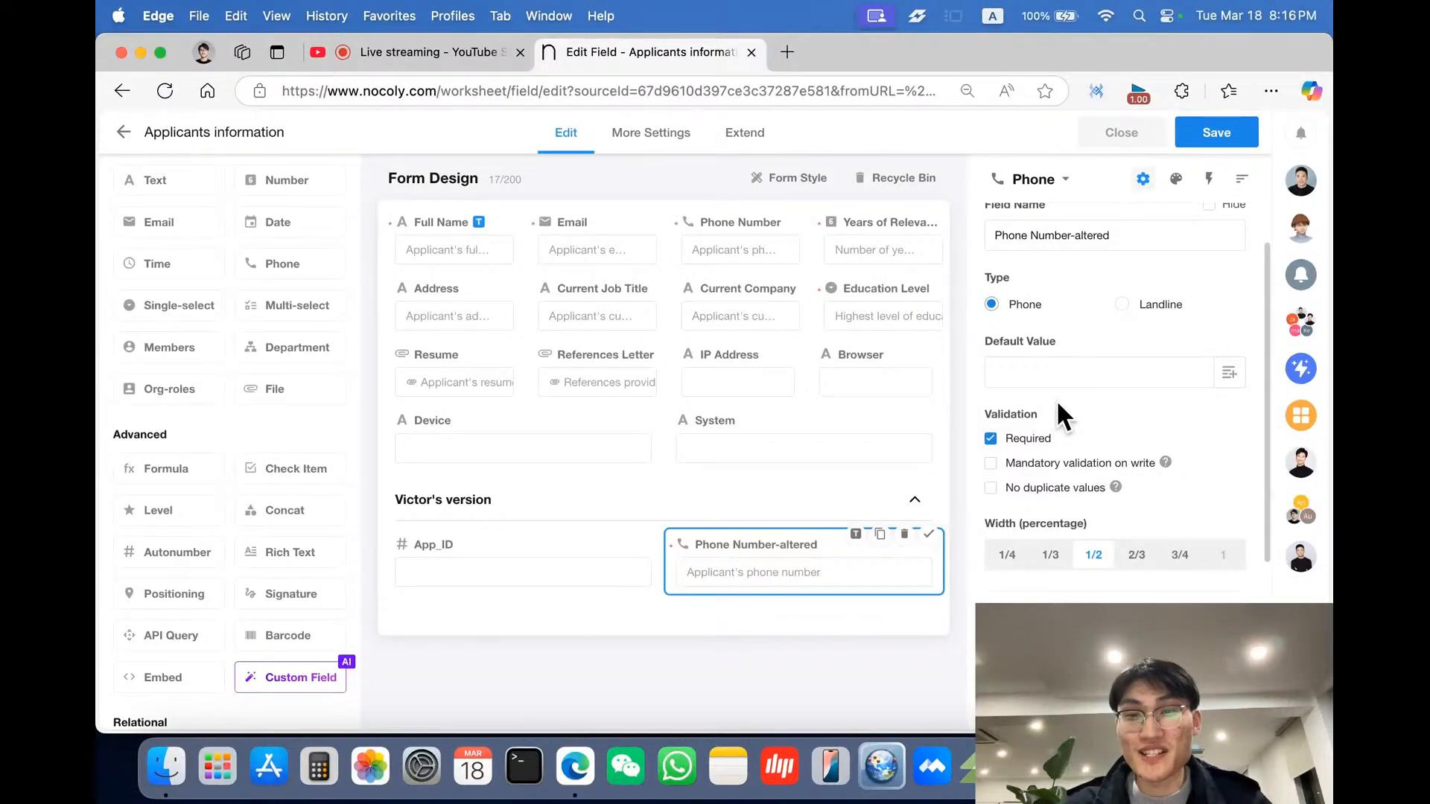
scroll(1056, 399, down, 2)
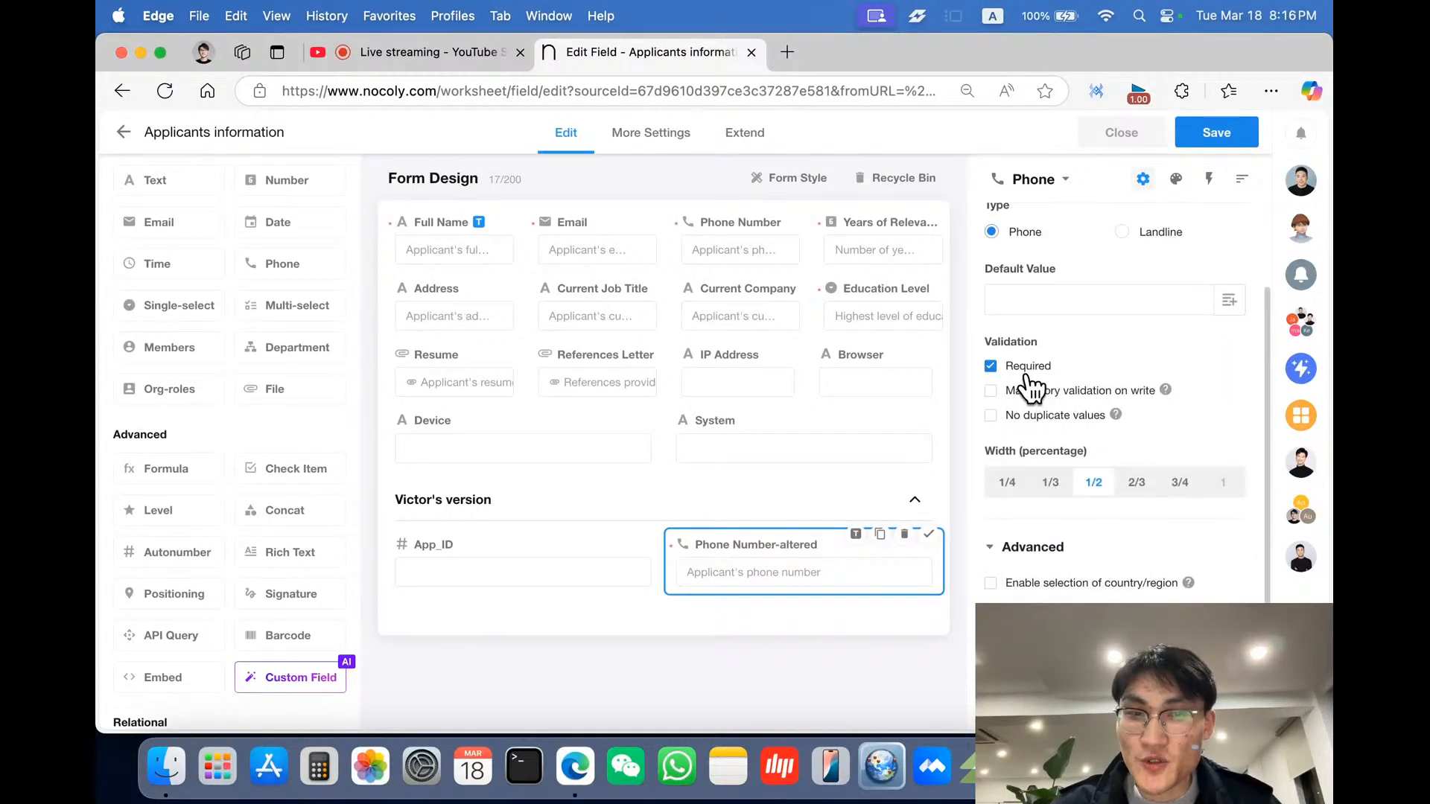
scroll(1061, 413, down, 1)
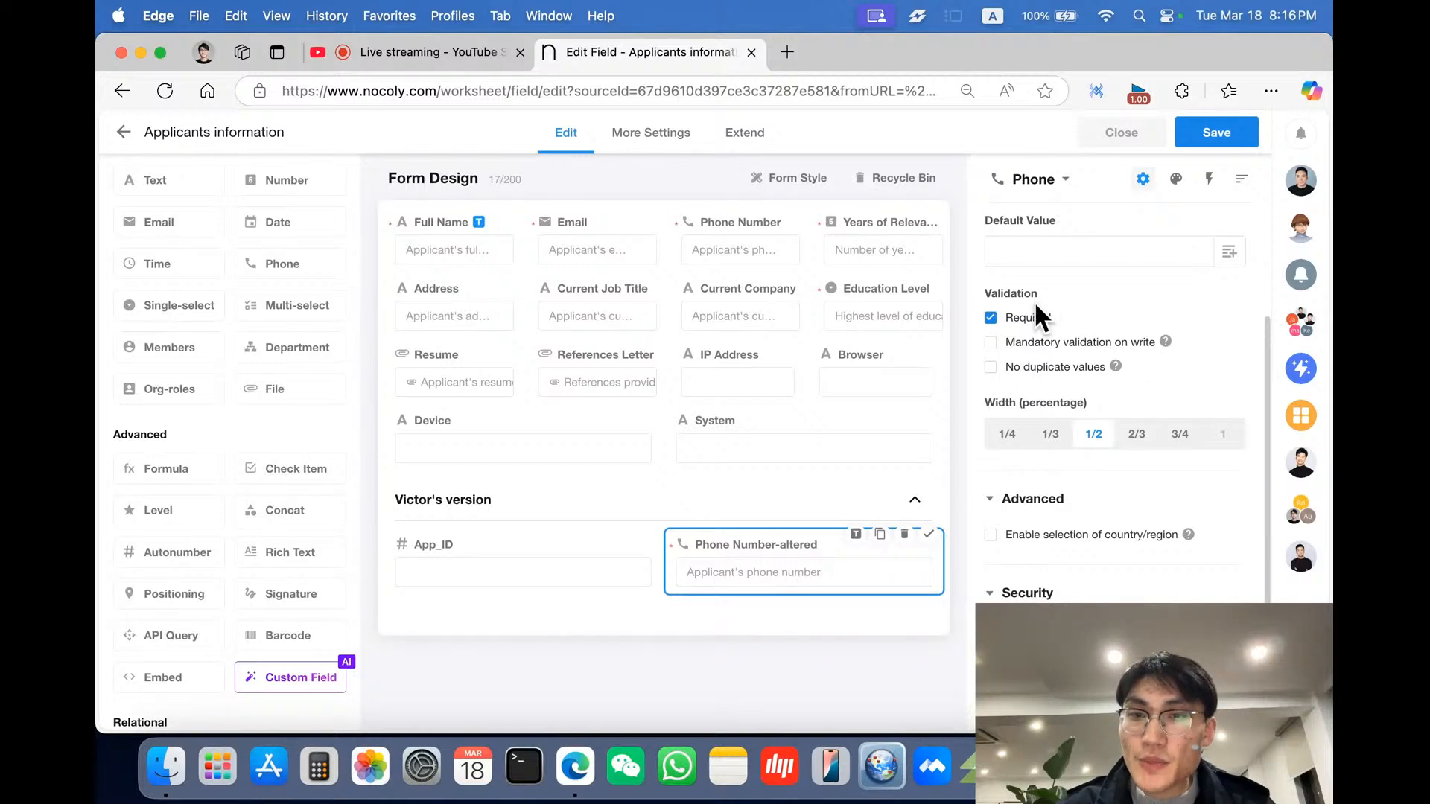
scroll(1021, 300, up, 1)
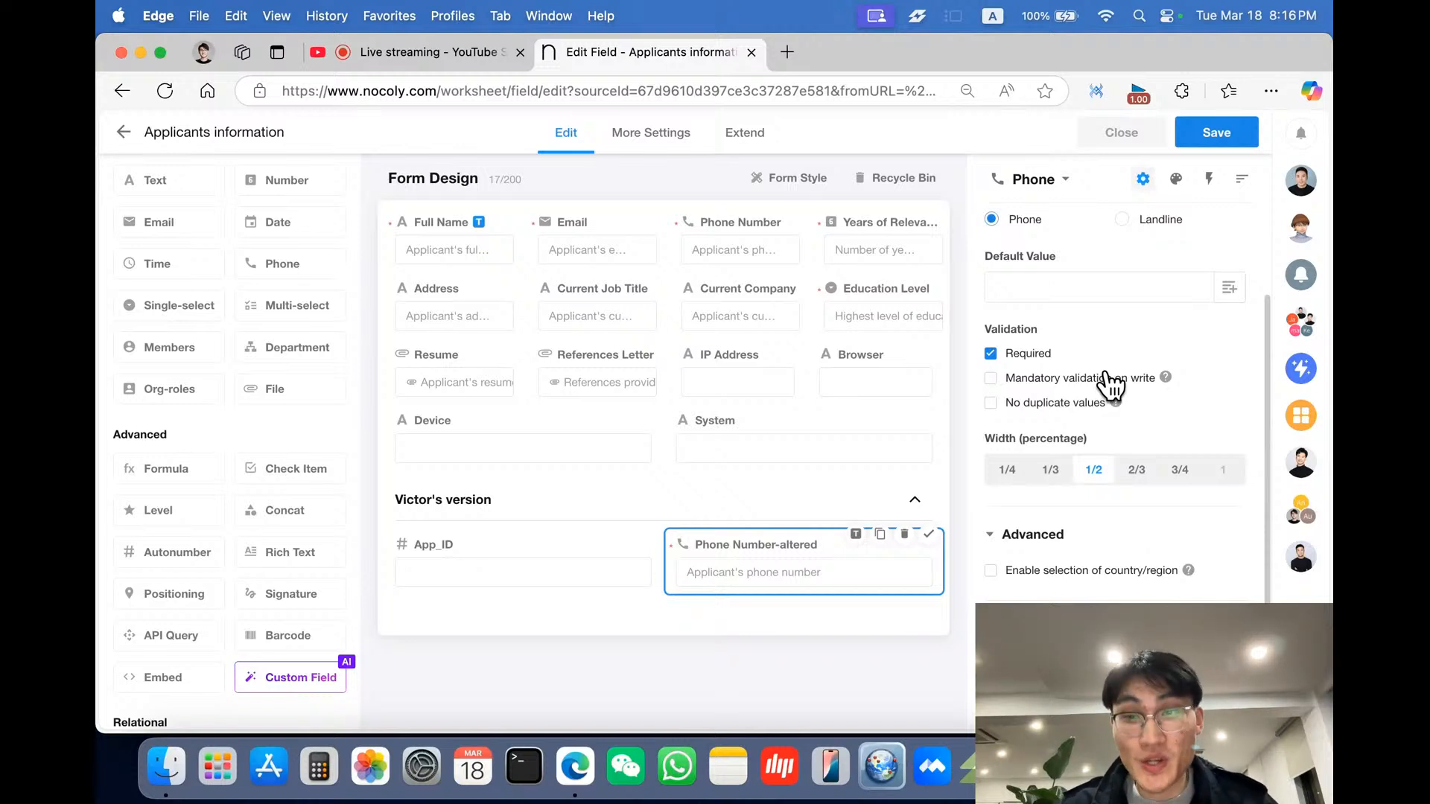
scroll(1028, 384, down, 1)
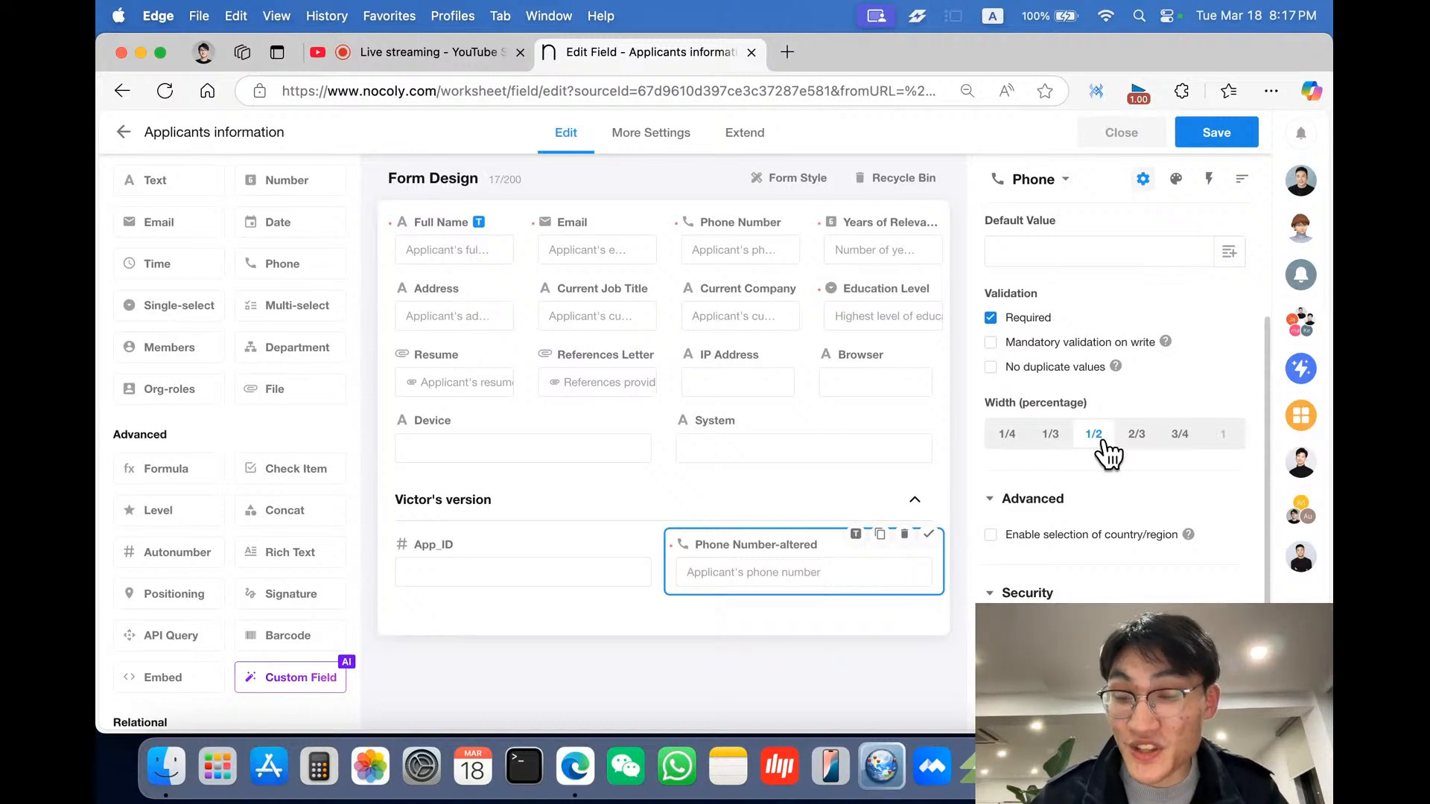
scroll(1192, 439, down, 2)
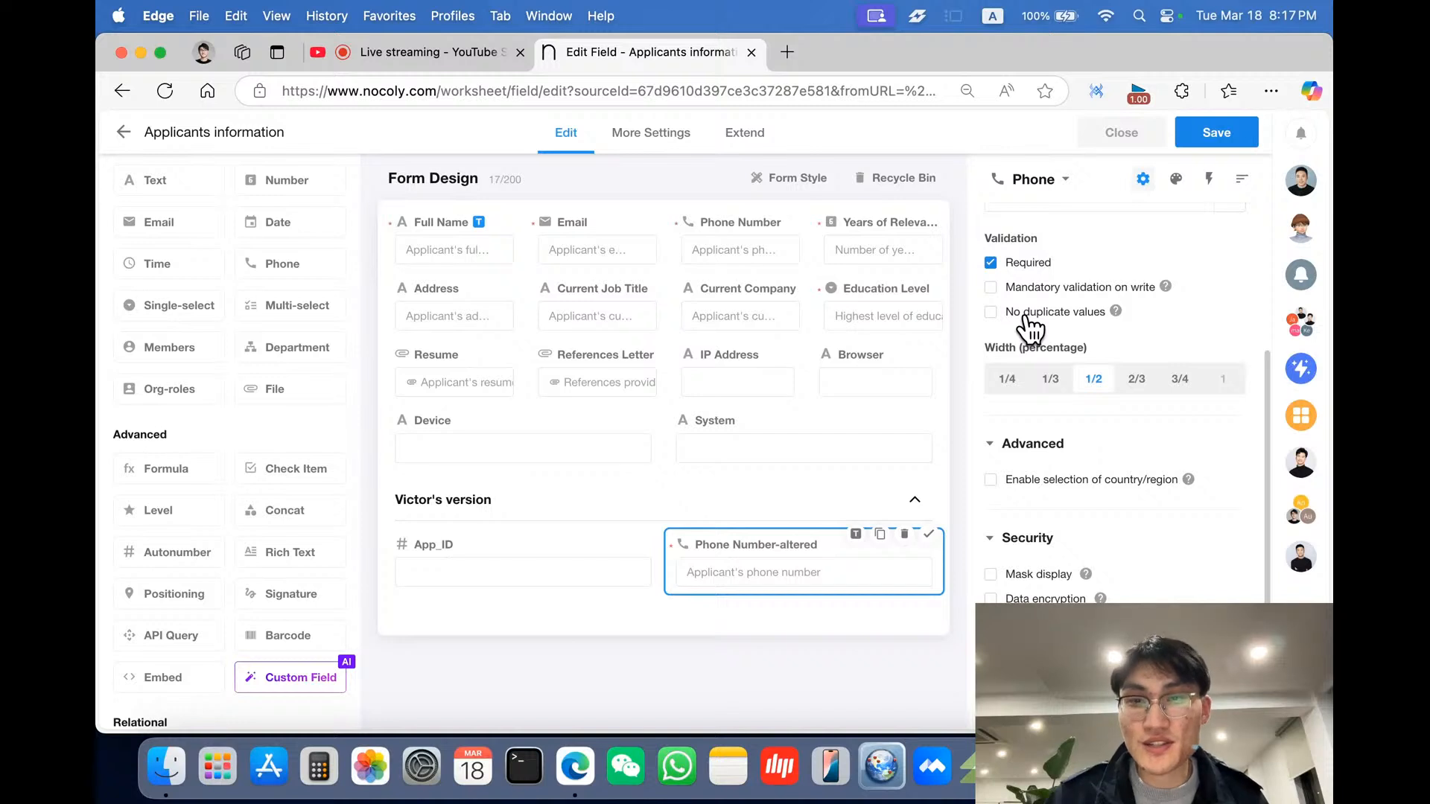
click(993, 312)
- Enable selection of country/region for the Phone Number-altered field
scroll(1073, 341, down, 1)
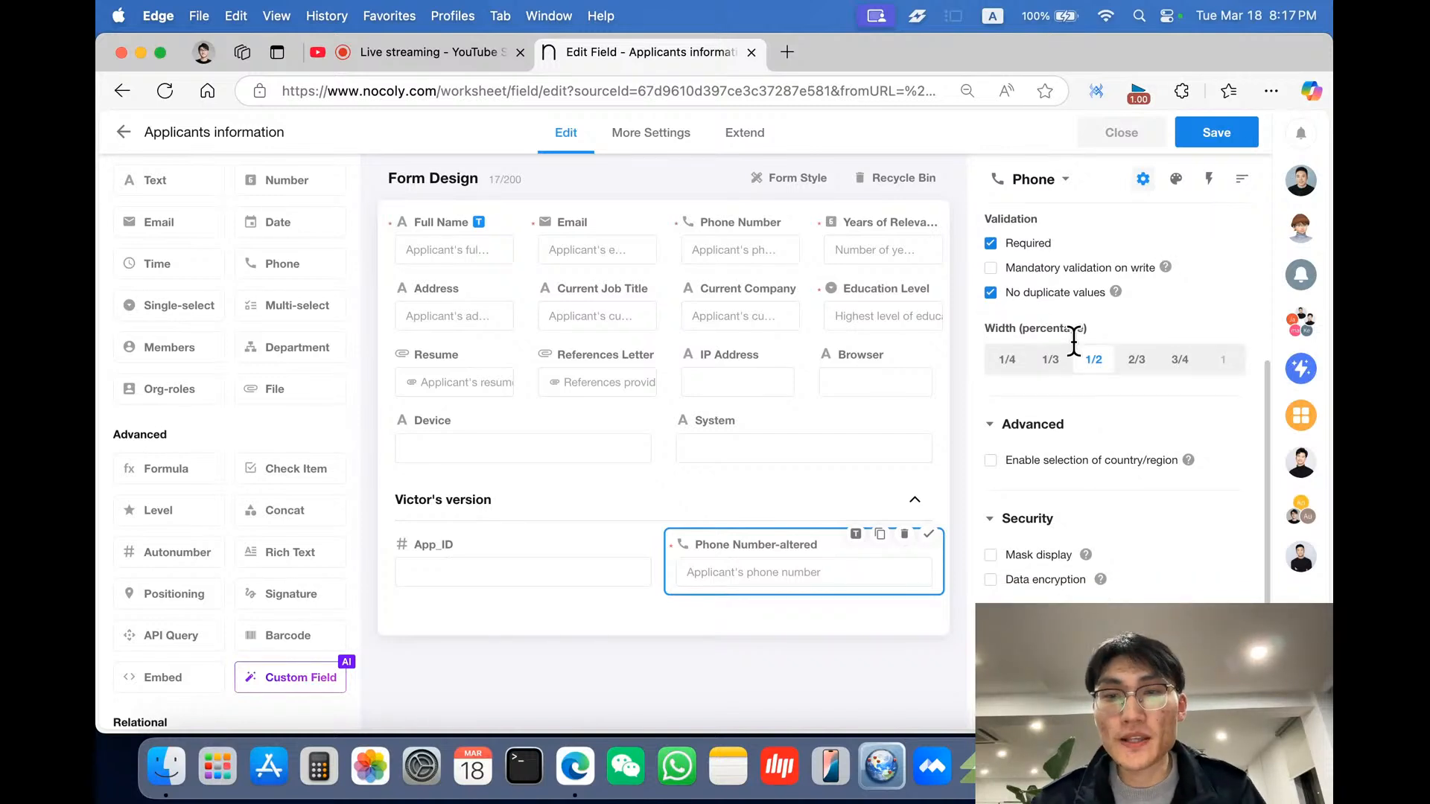
scroll(1073, 341, down, 4)
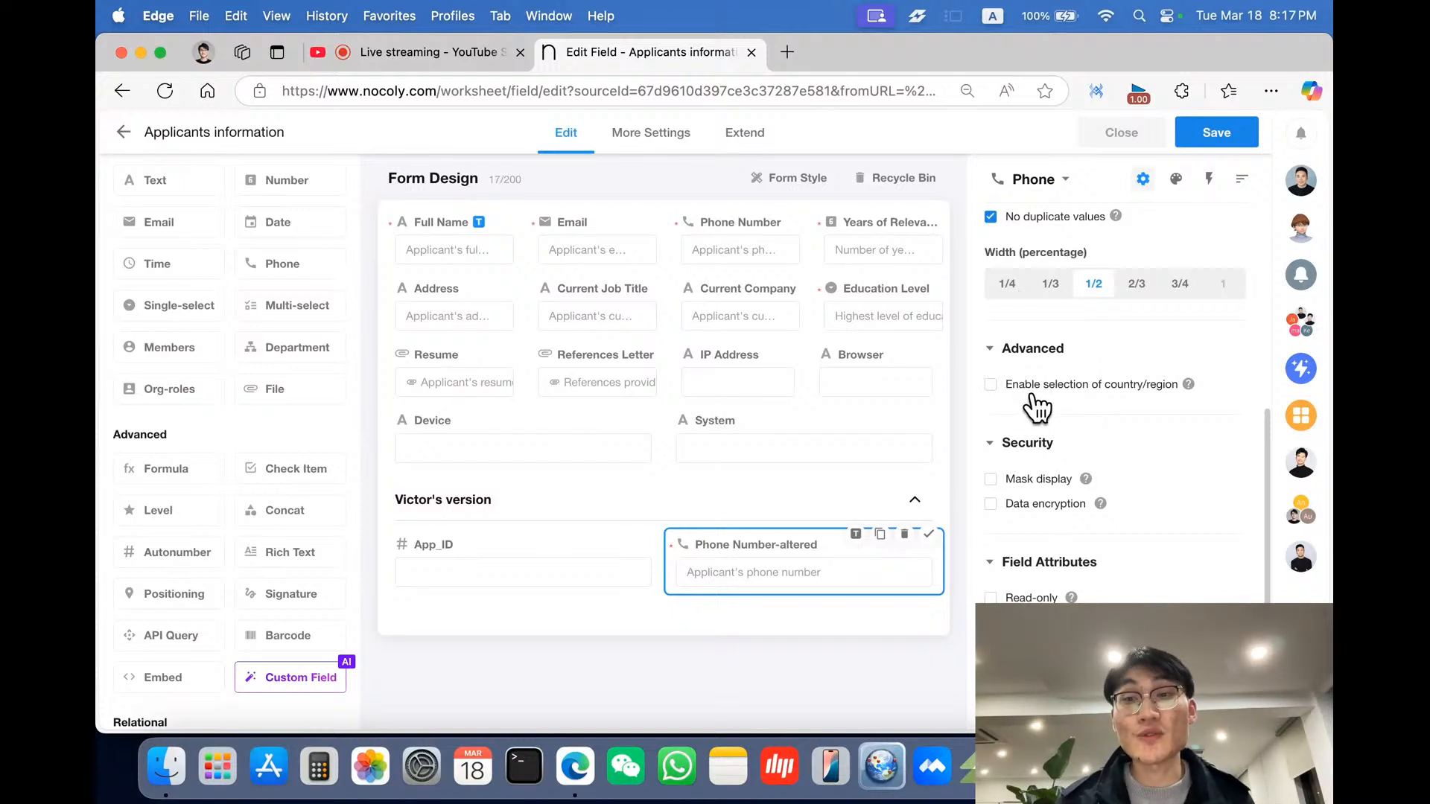
click(990, 384)
- Restrict the allowed country/region of the phone field to Hong Kong (香港)
scroll(1039, 405, down, 2)
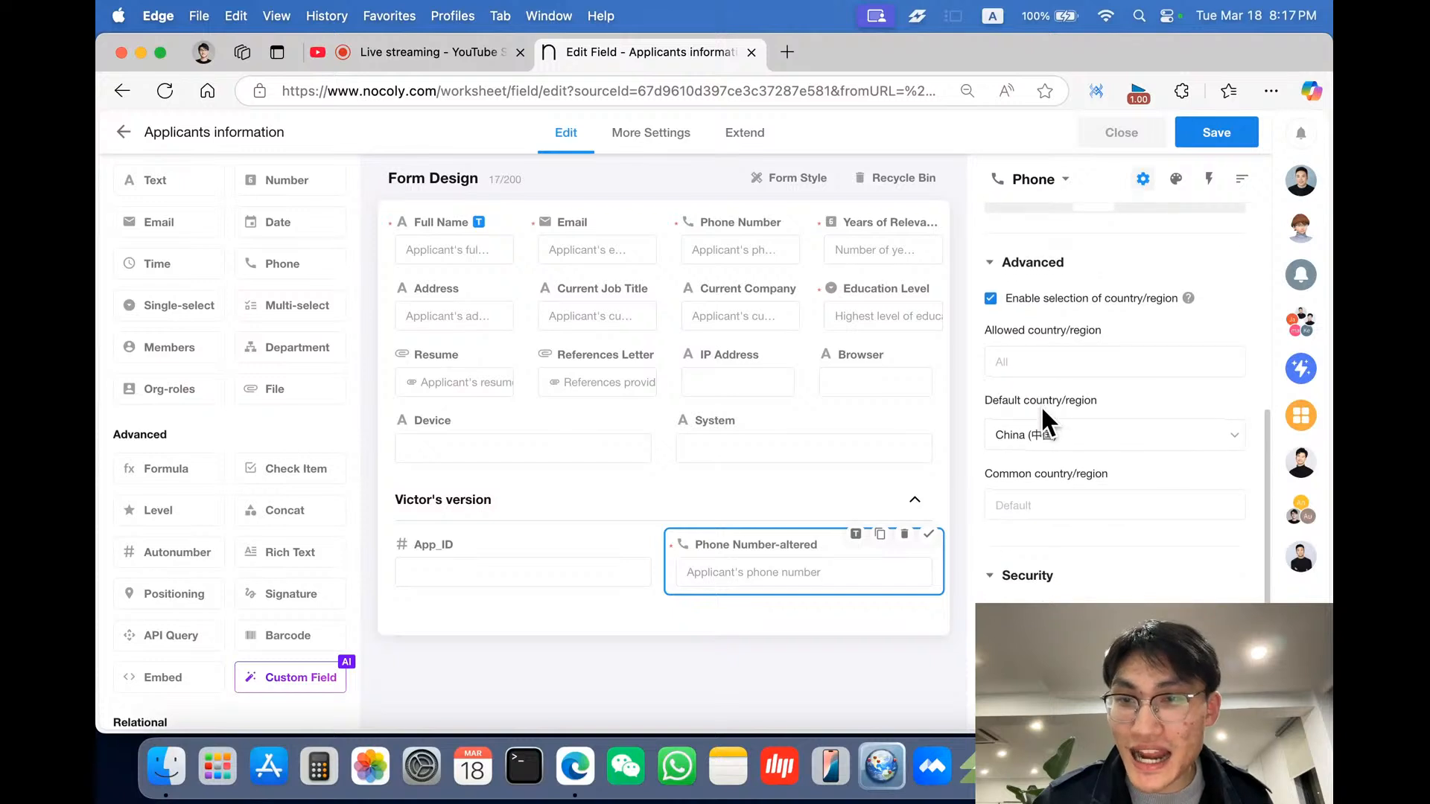
click(1087, 366)
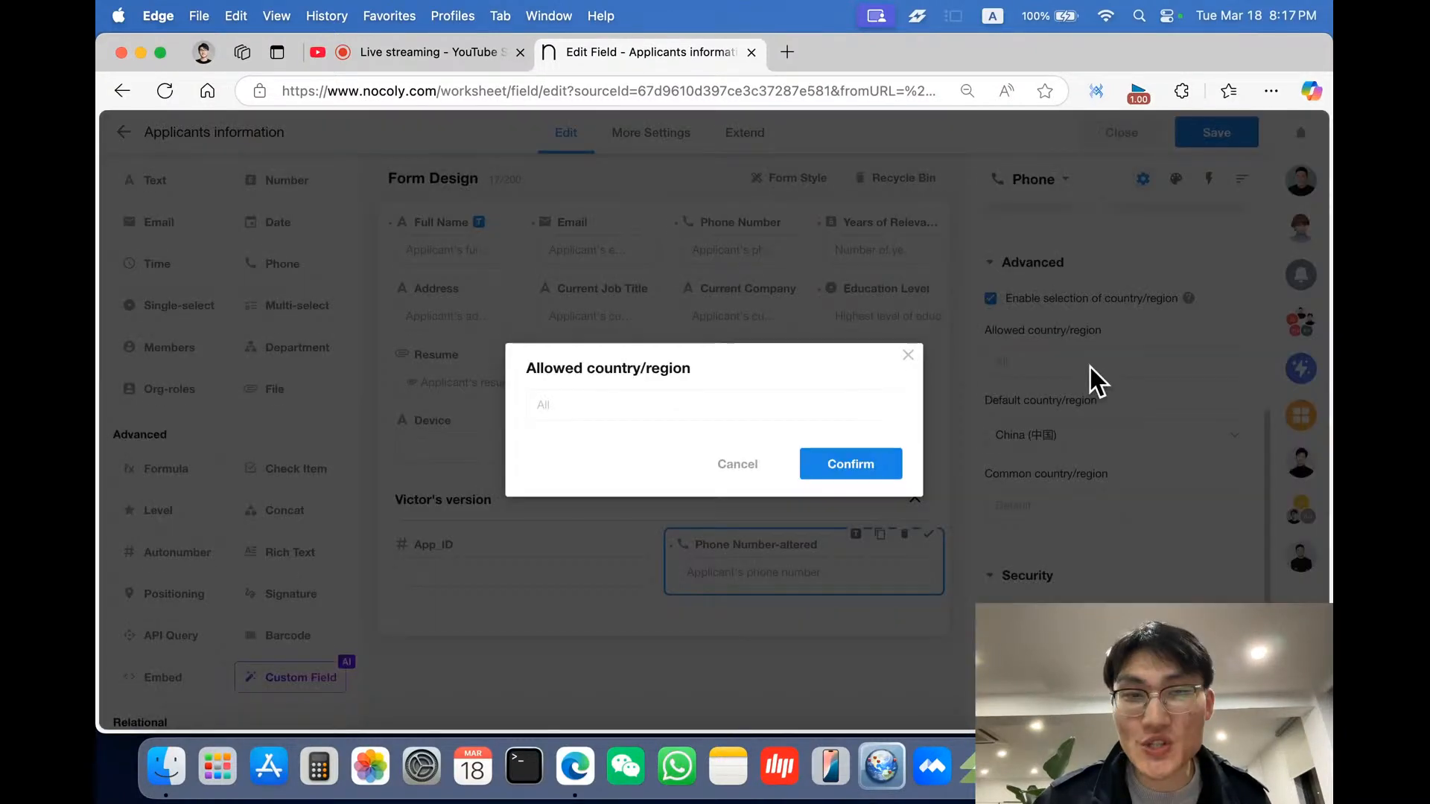
click(828, 403)
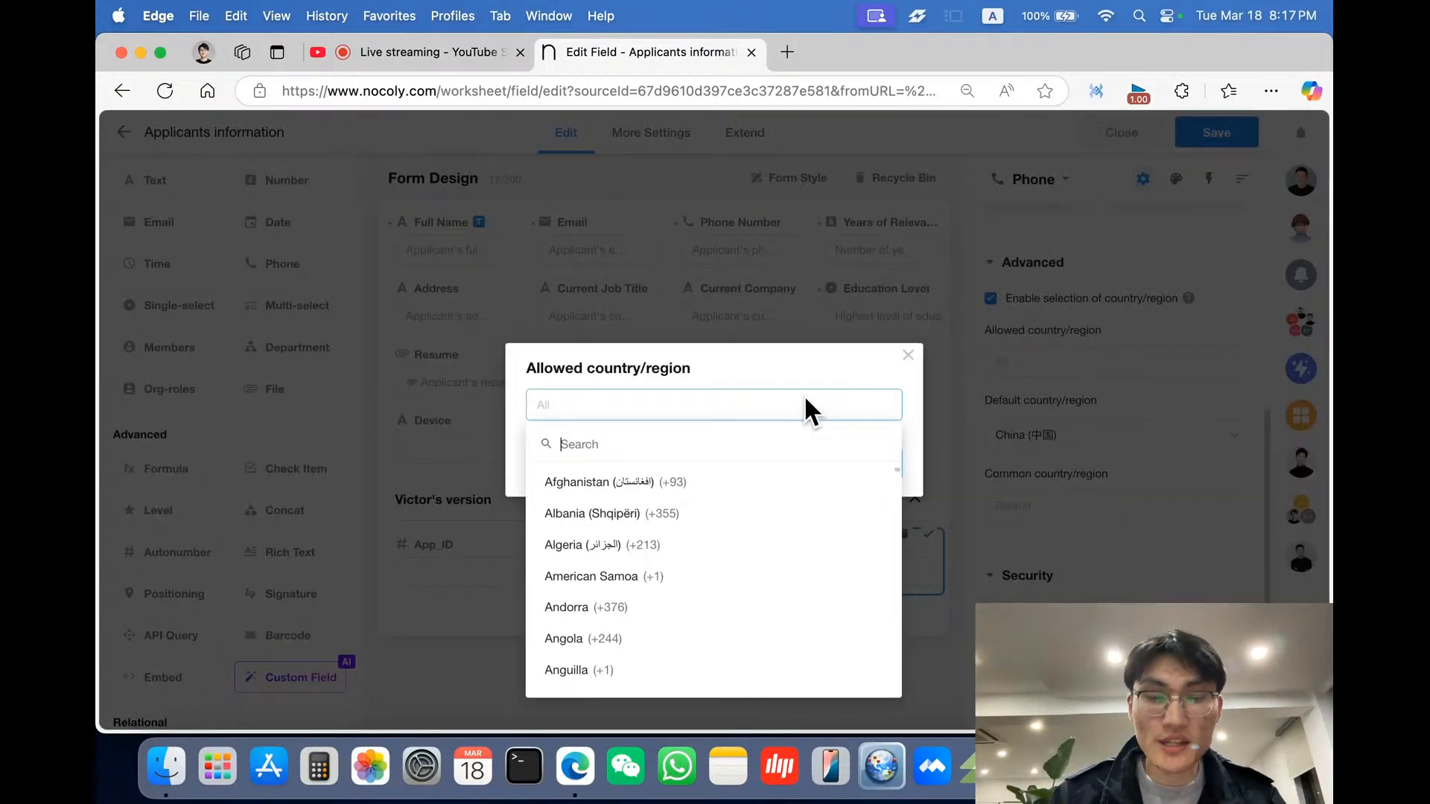
text(hong)
click(757, 482)
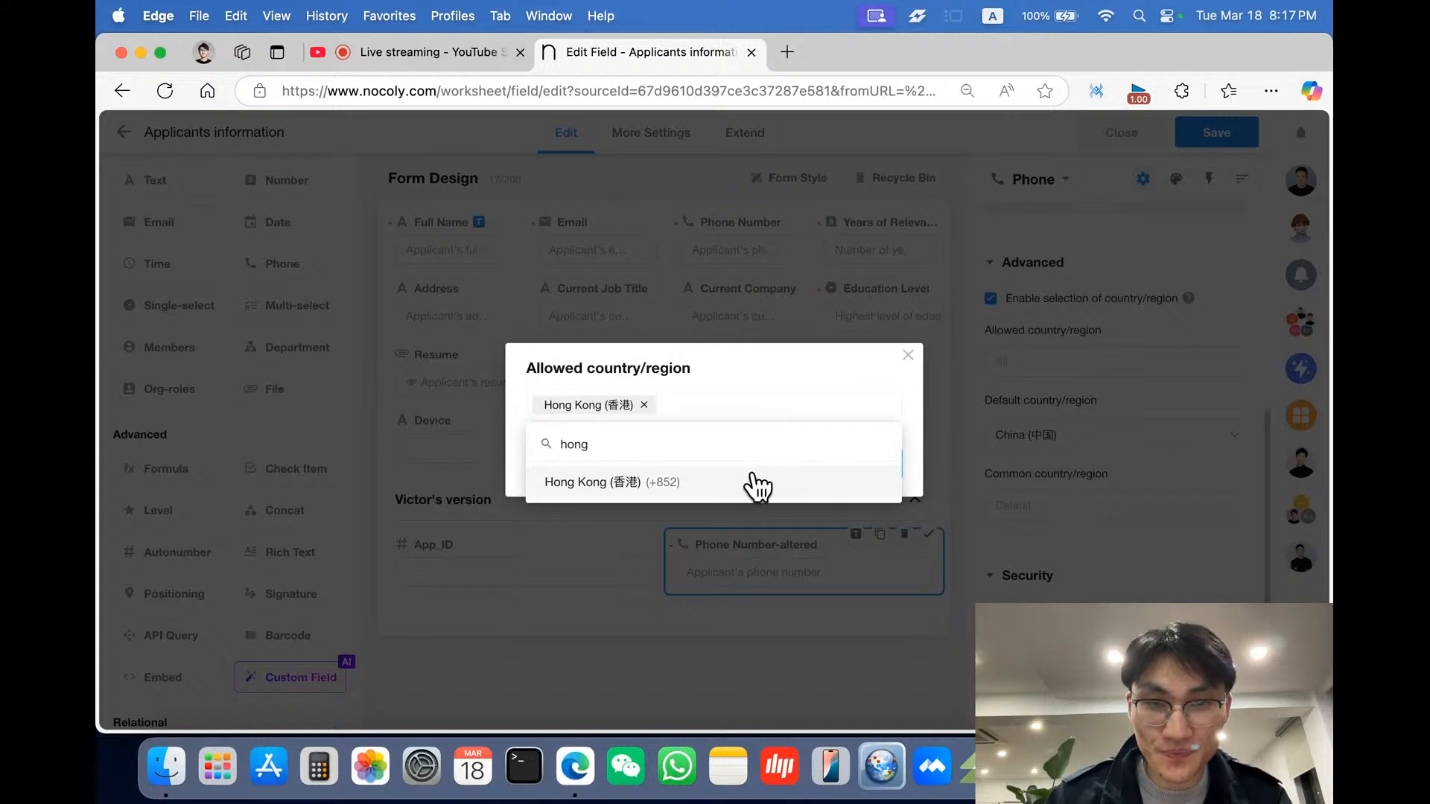
click(823, 362)
click(855, 466)
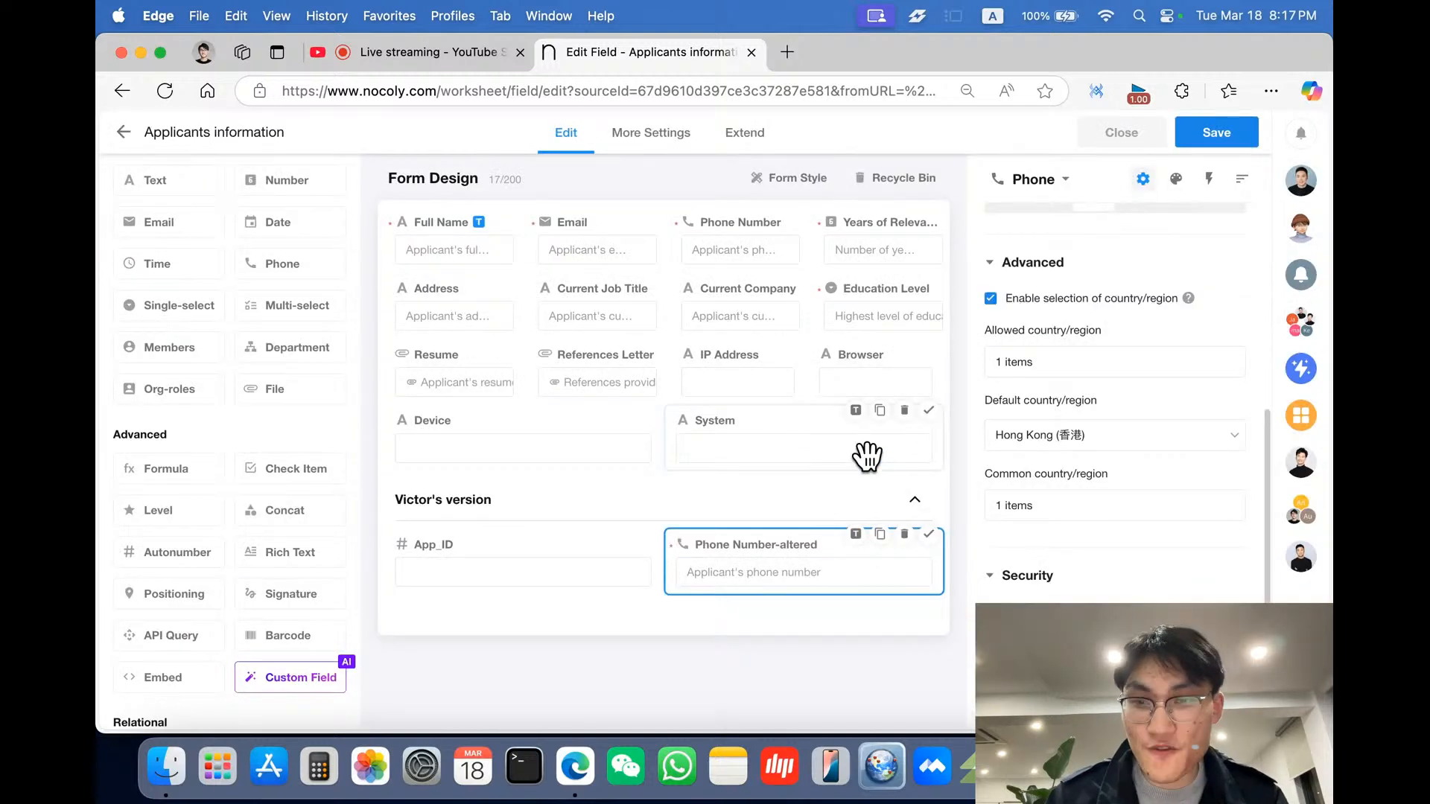
scroll(1105, 529, down, 1)
scroll(1105, 529, down, 2)
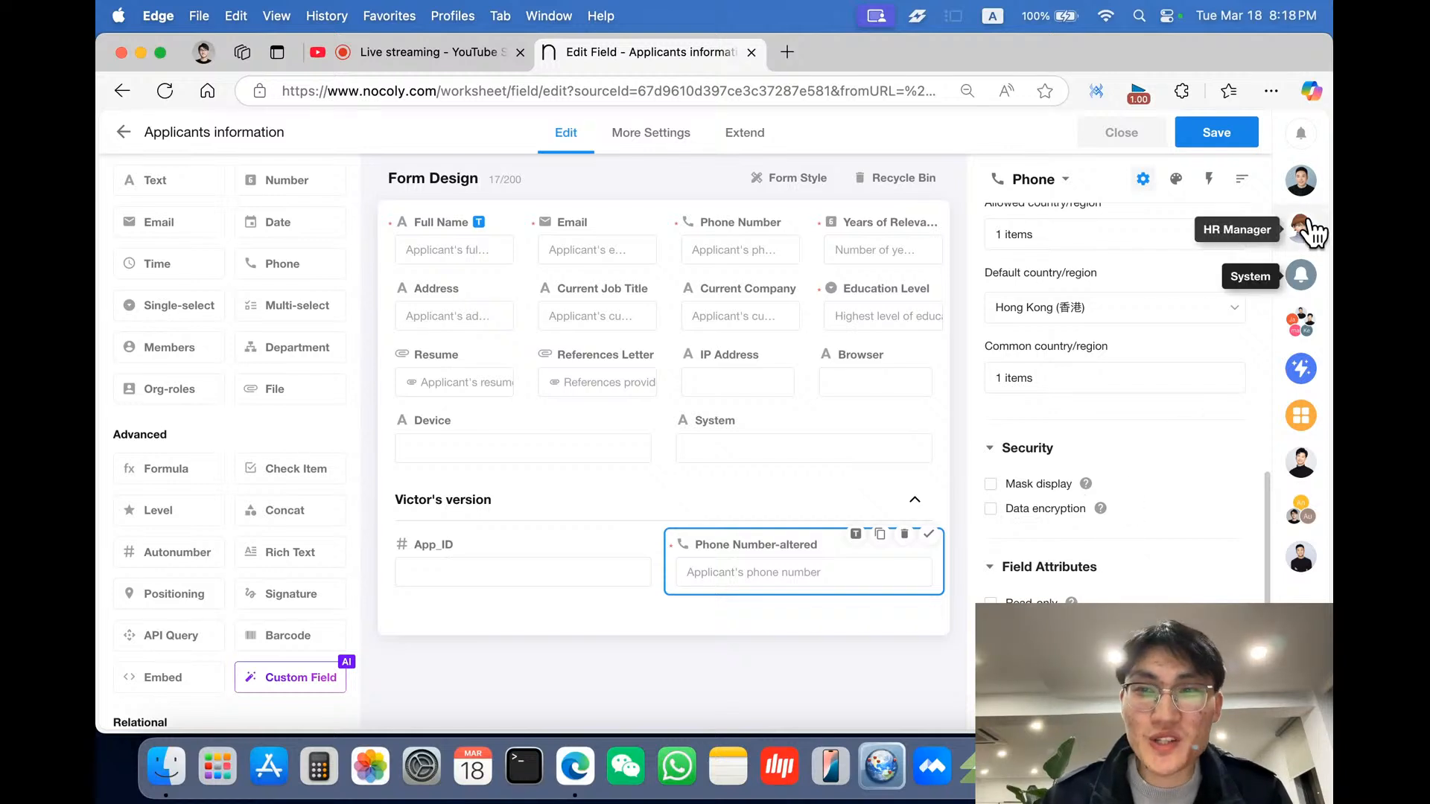
- Review the HR manager's requirements message in the chat
click(1301, 181)
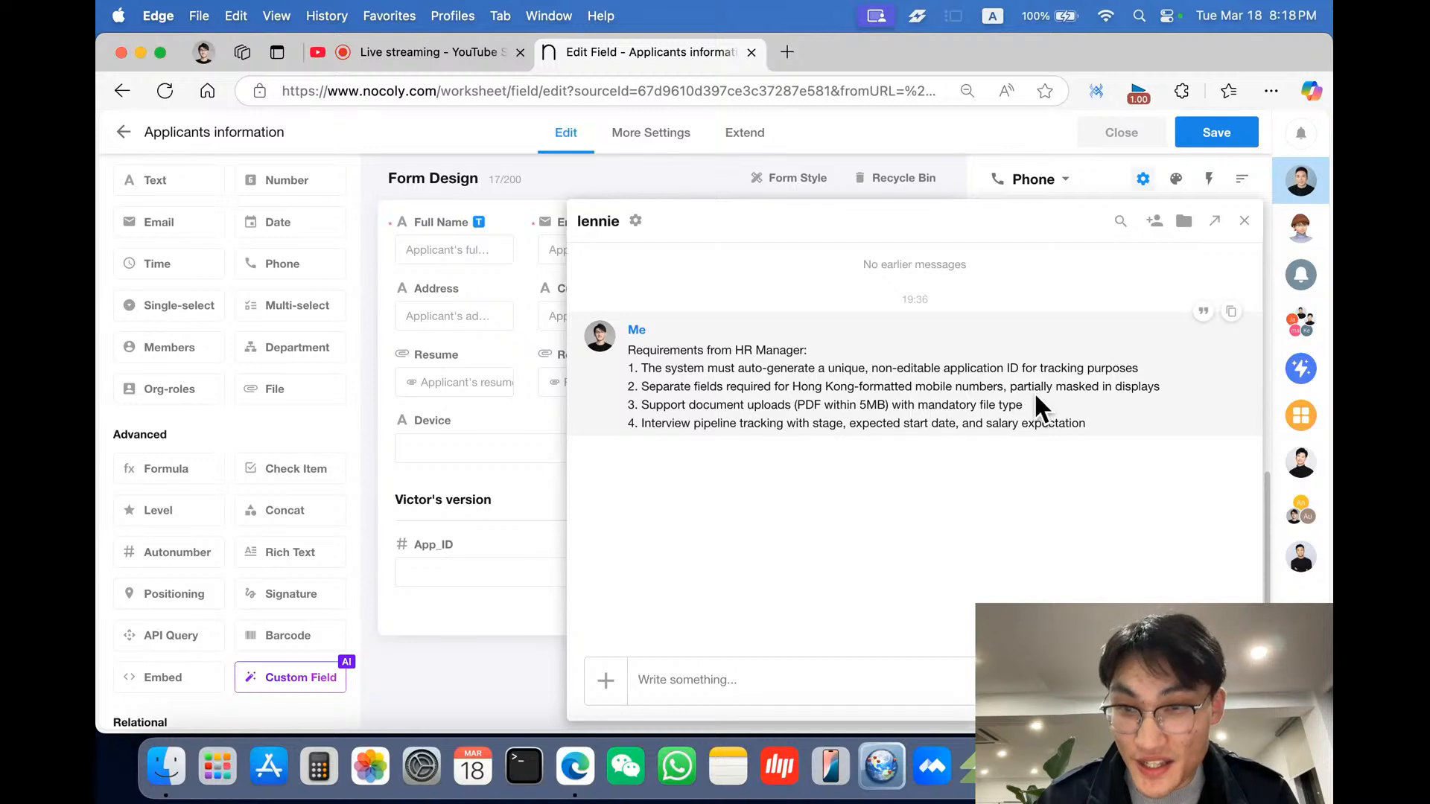
drag(1013, 386, 1160, 386)
click(414, 619)
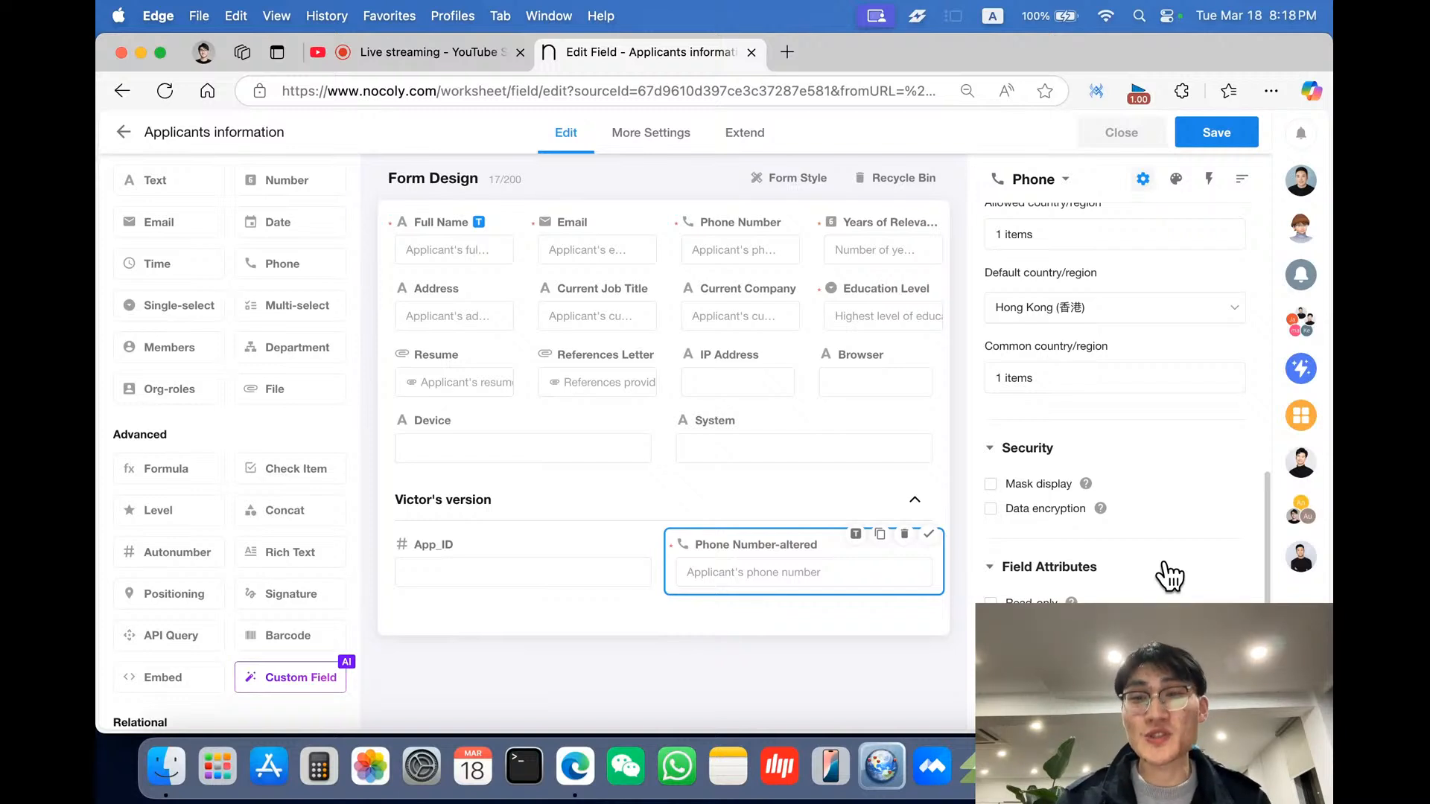
- Enable mask display for Phone Number-altered with custom rules showing the first 2 and last 2 characters
scroll(1169, 576, down, 1)
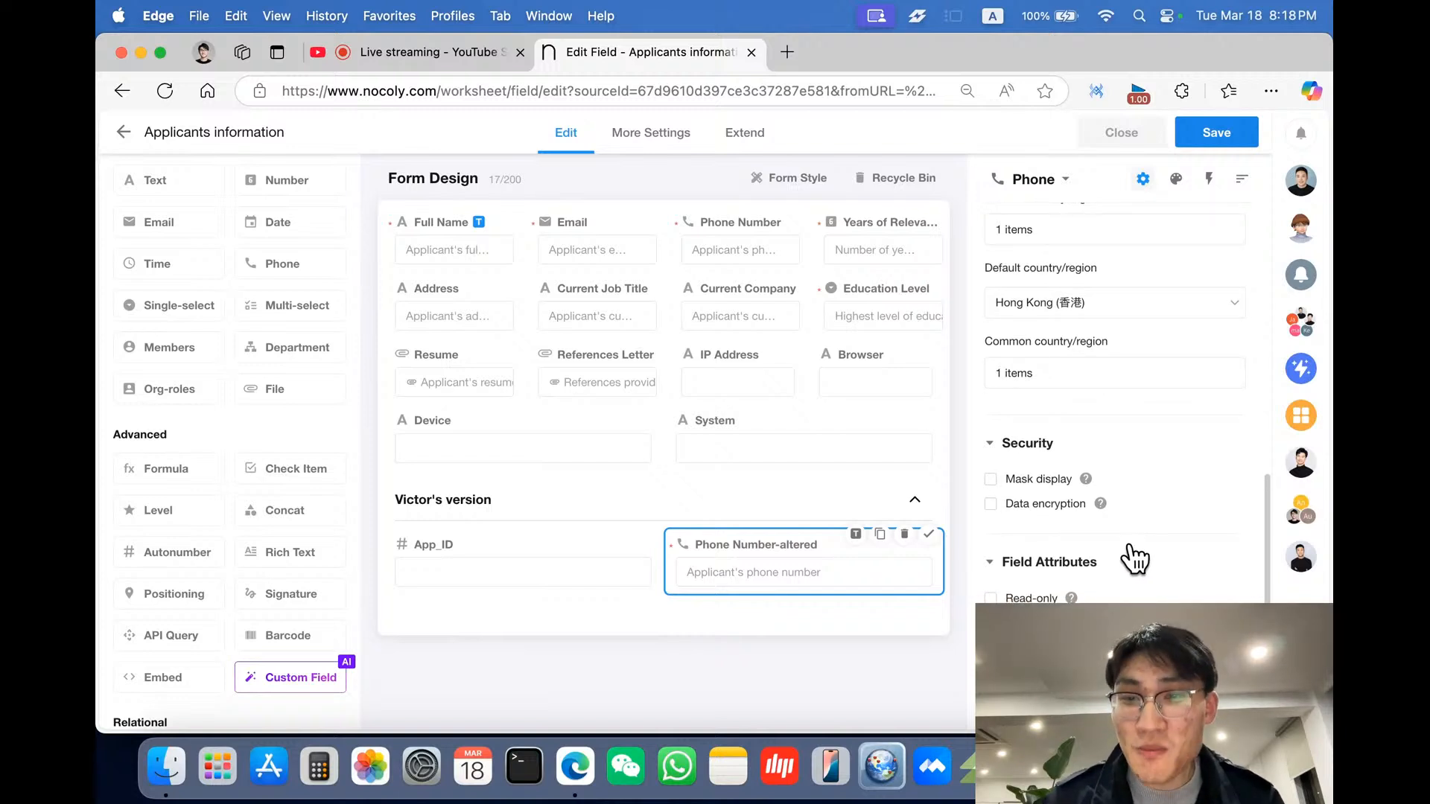
click(992, 479)
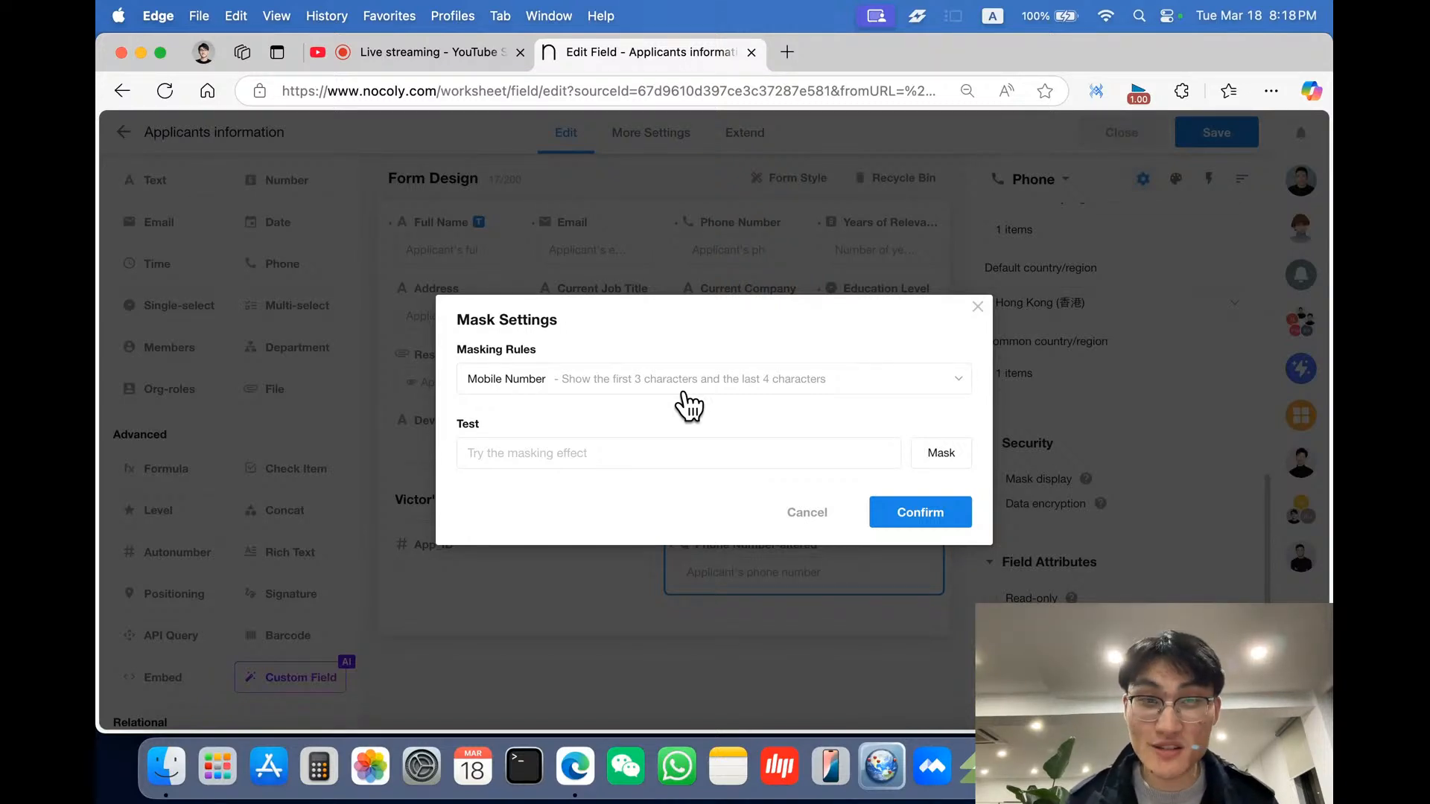
click(728, 387)
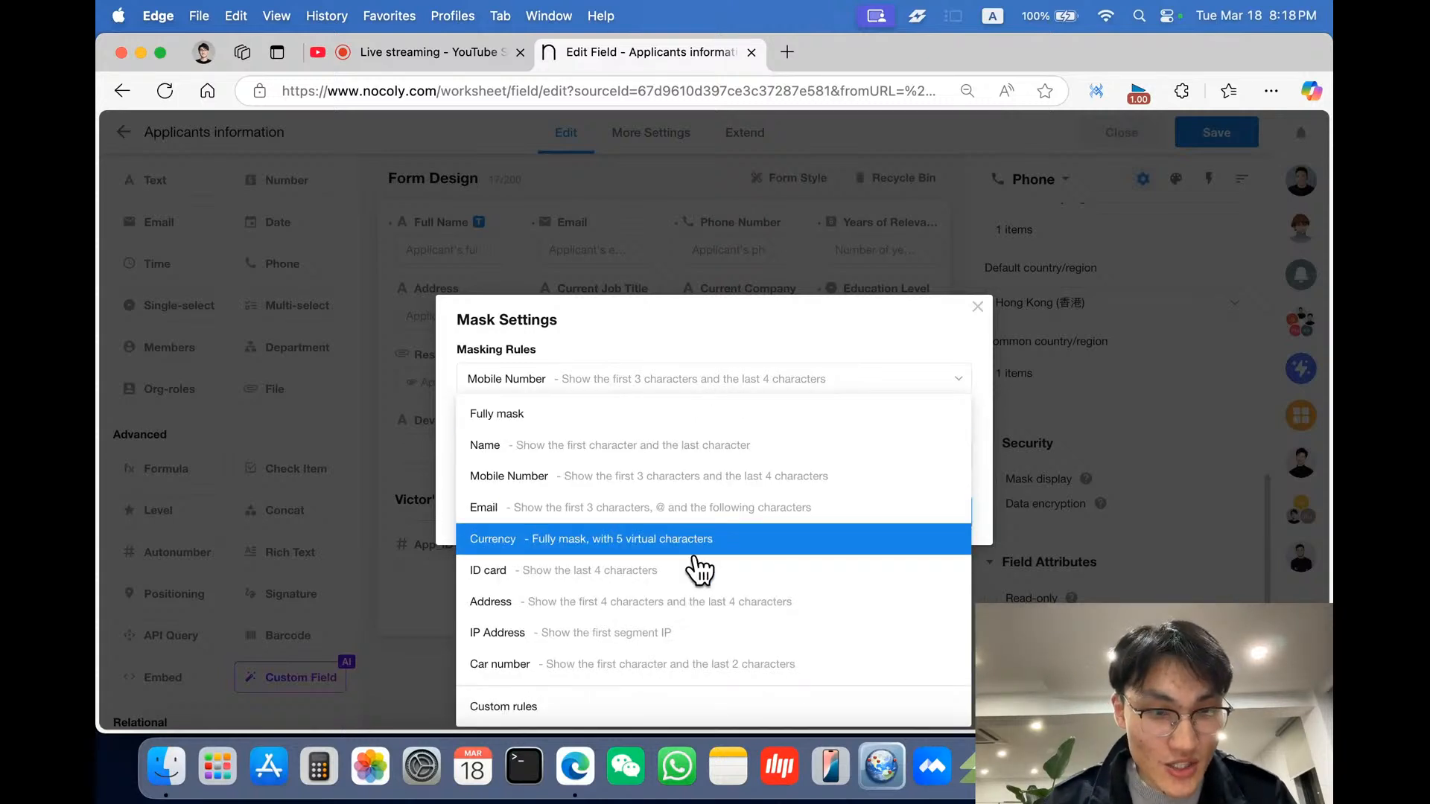
click(618, 708)
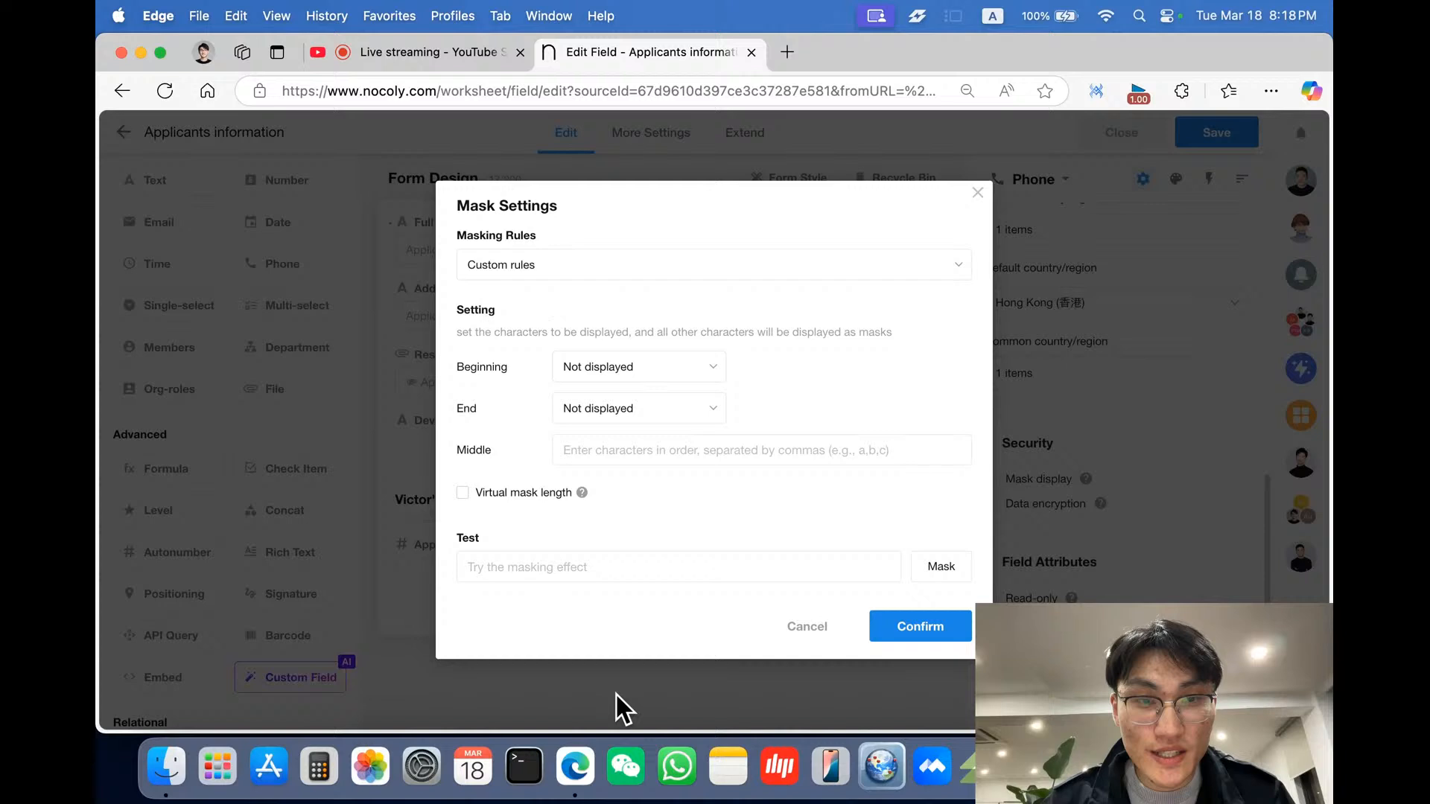
click(661, 374)
click(663, 431)
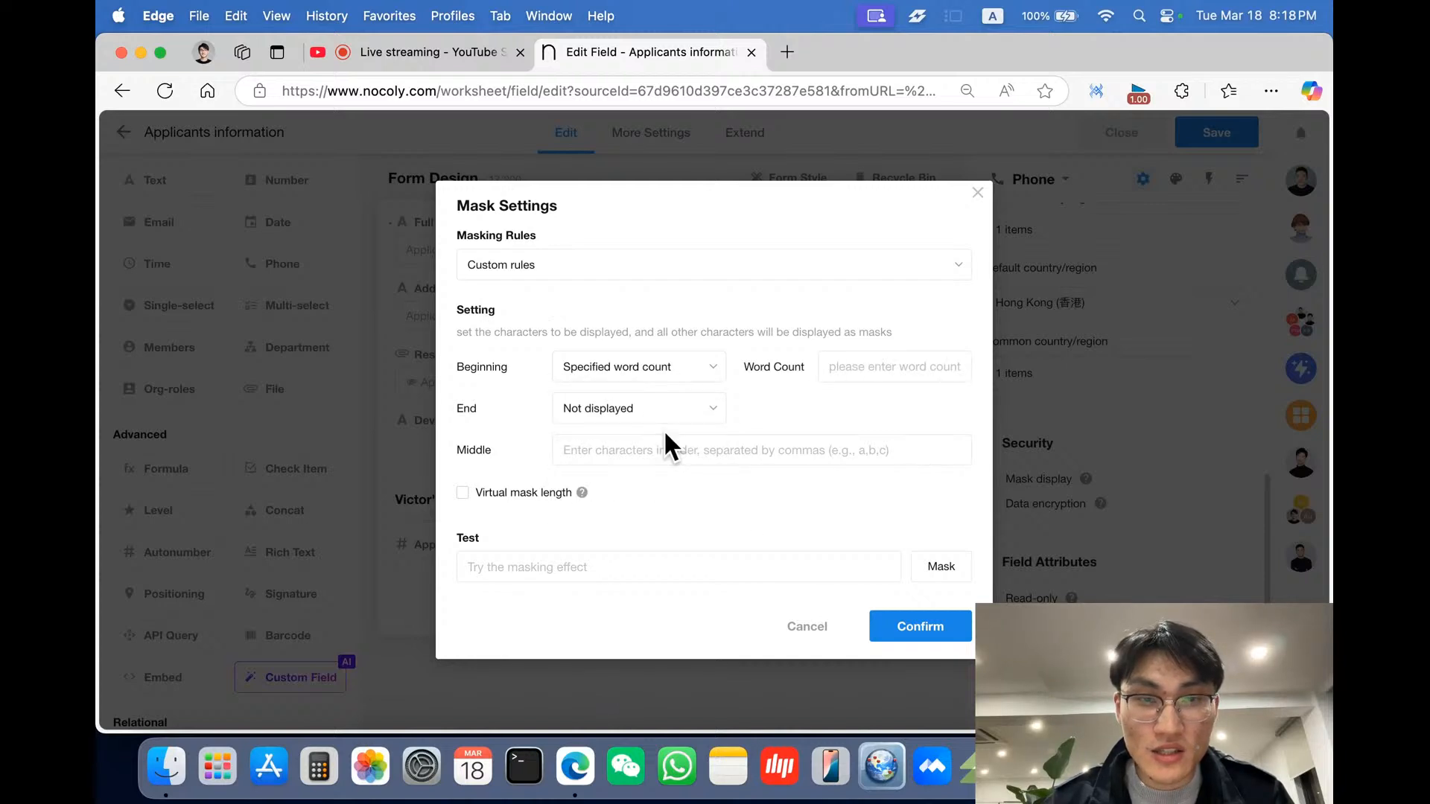
click(876, 373)
text(2)
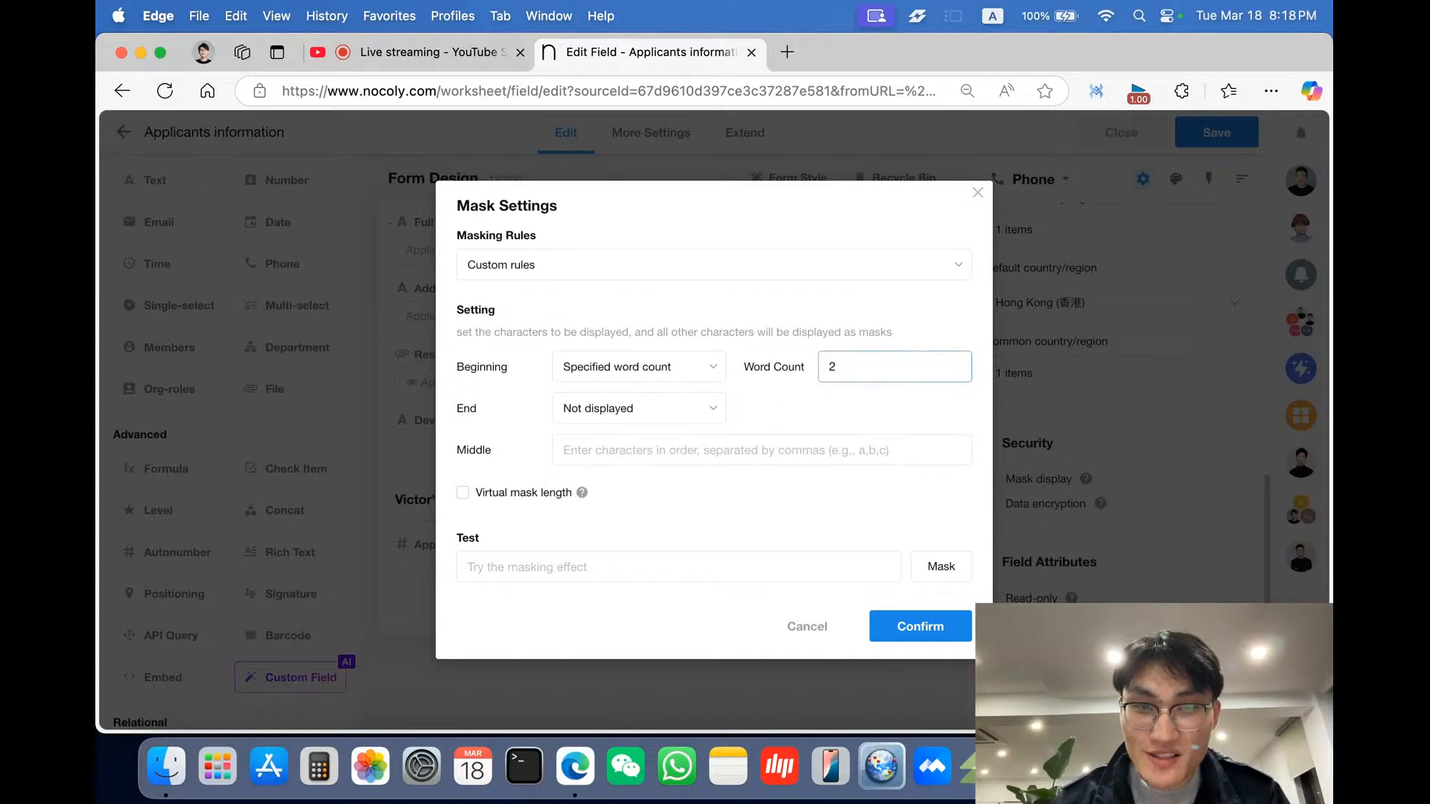
click(703, 414)
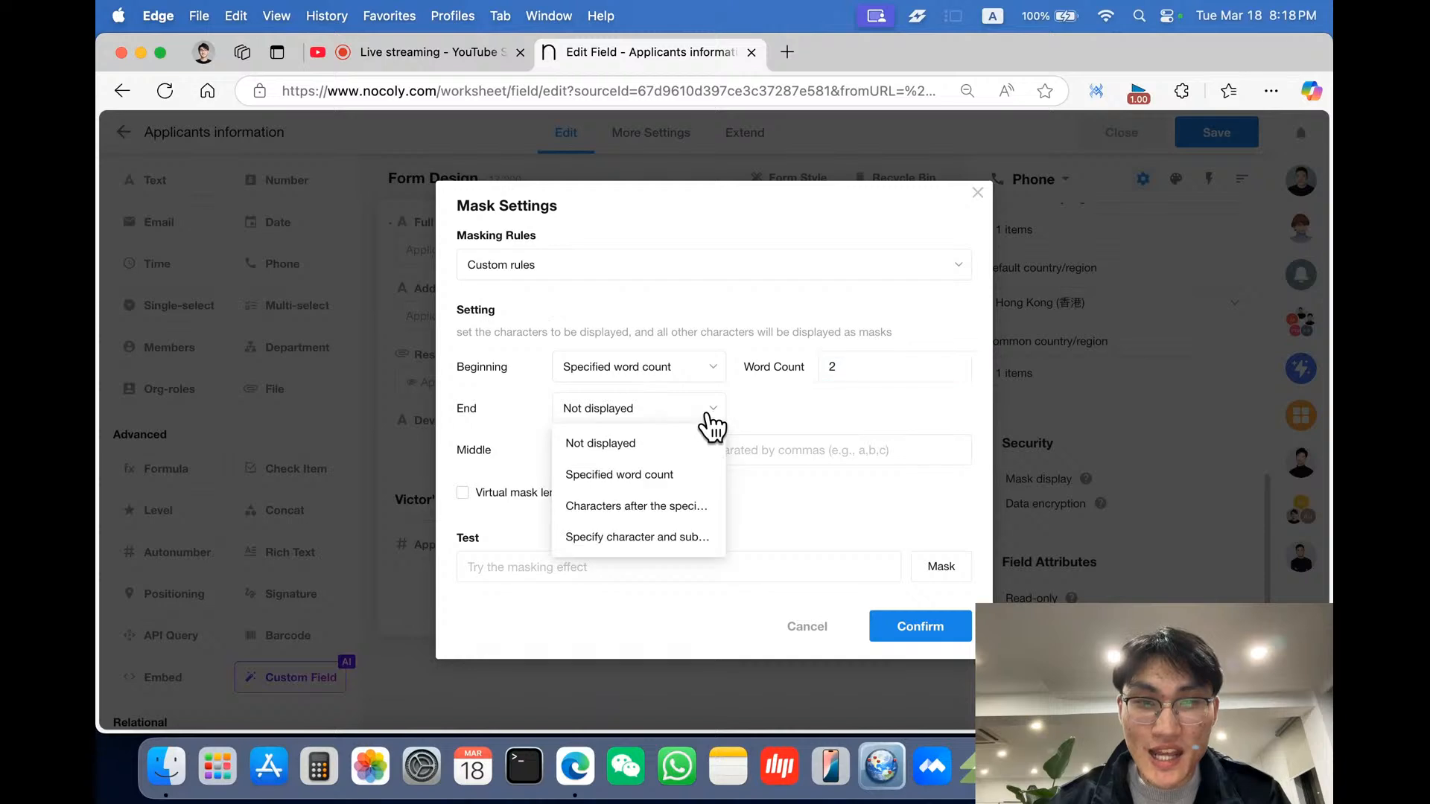
click(704, 475)
click(855, 411)
text(2)
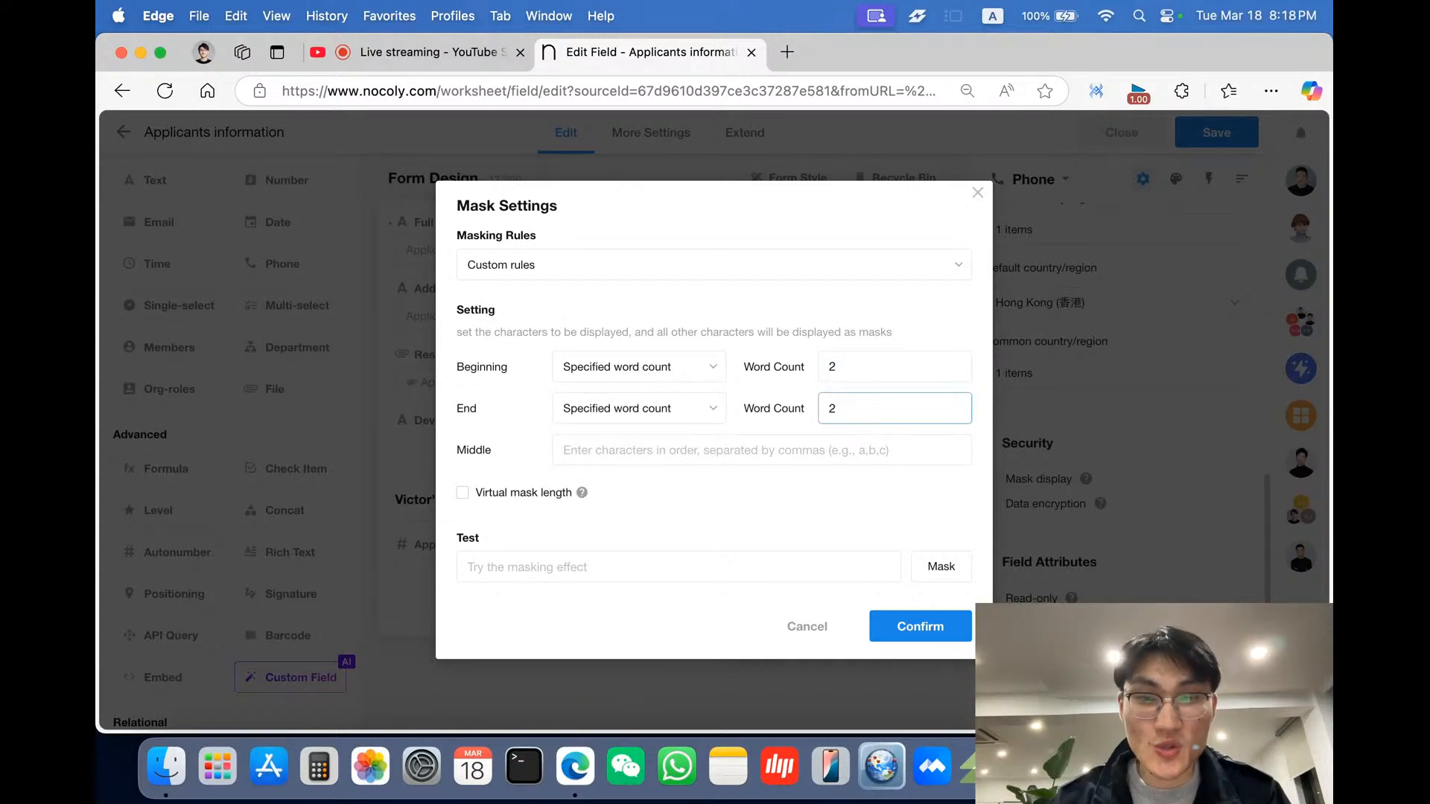
- Test the mask with 12345678 and confirm the mask settings
click(785, 493)
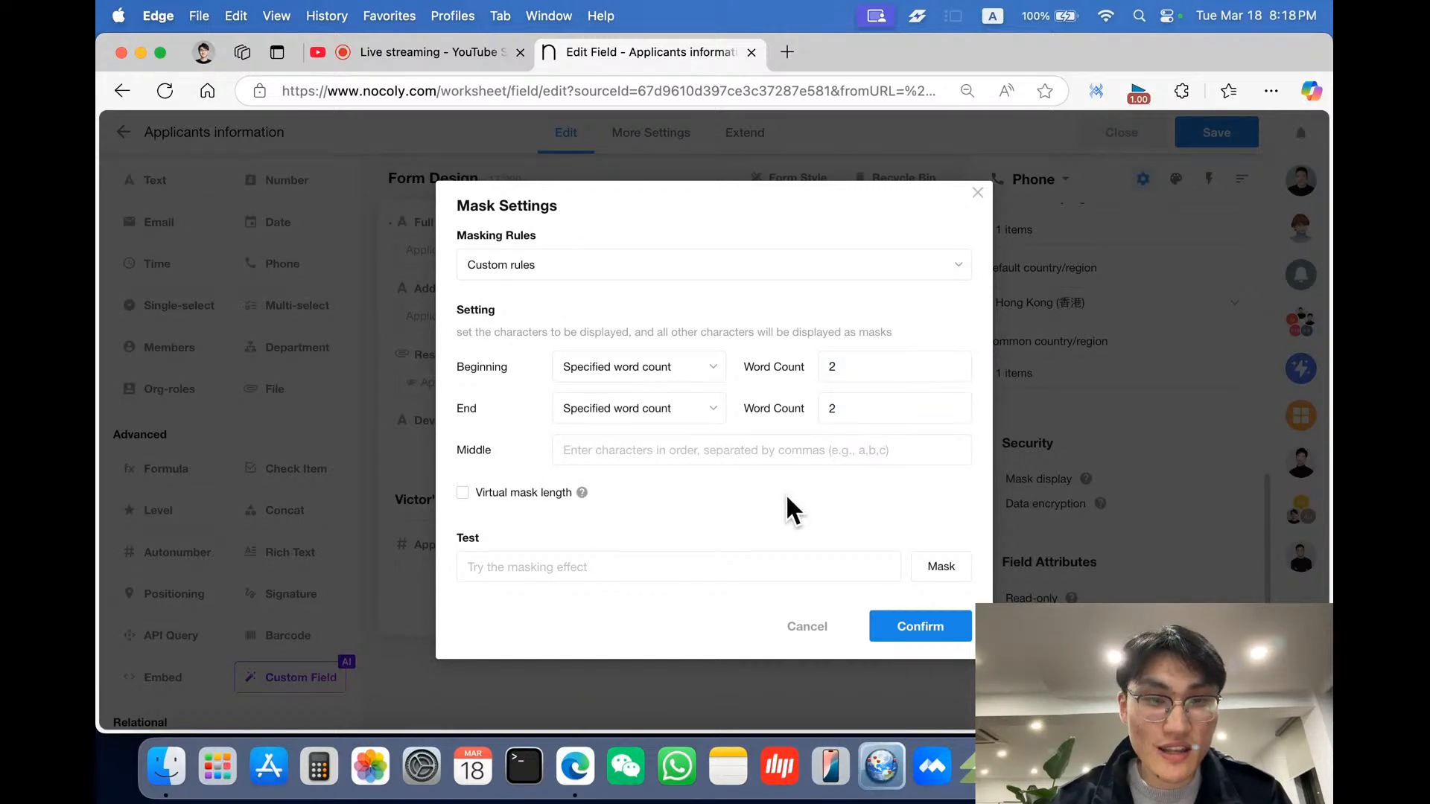
click(714, 565)
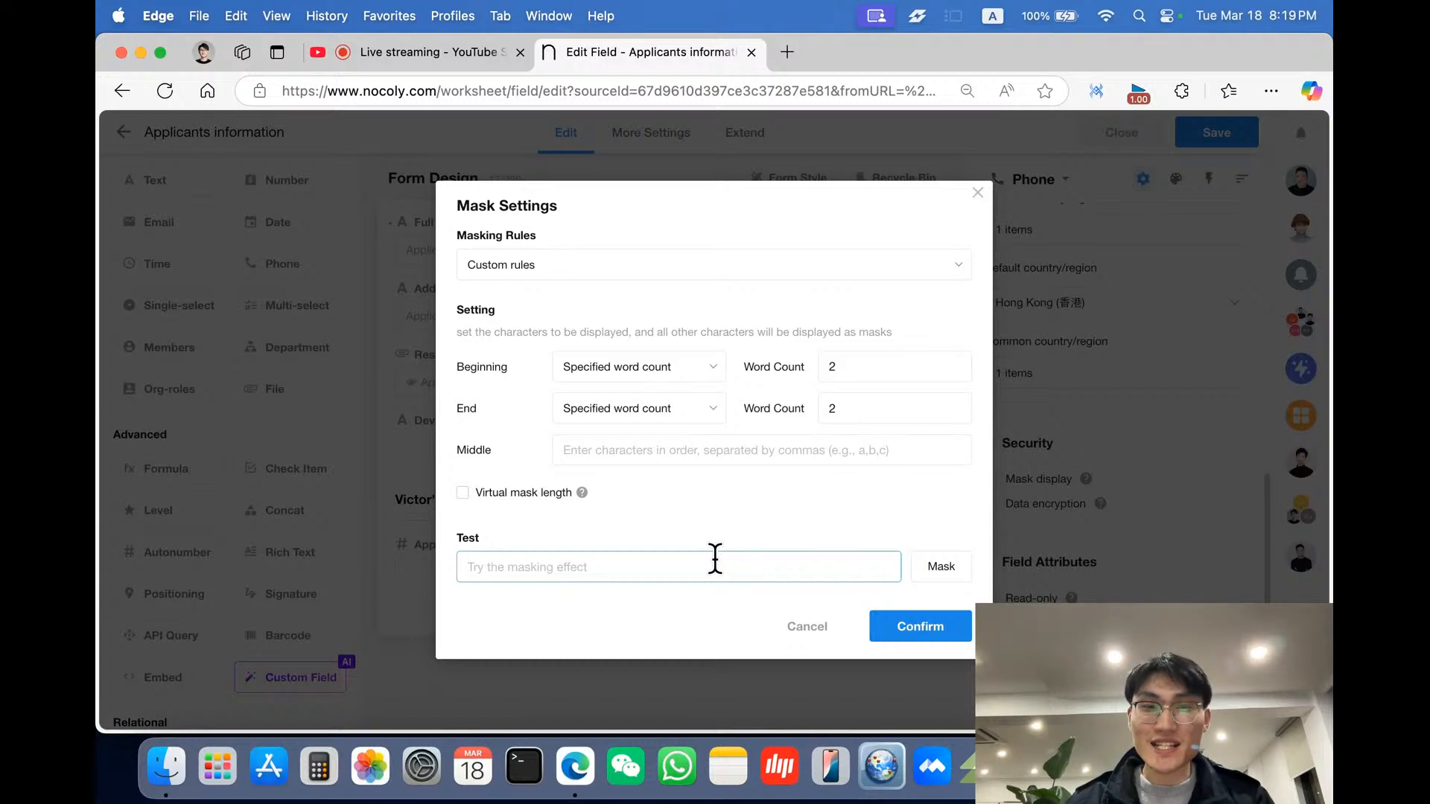
text(12345)
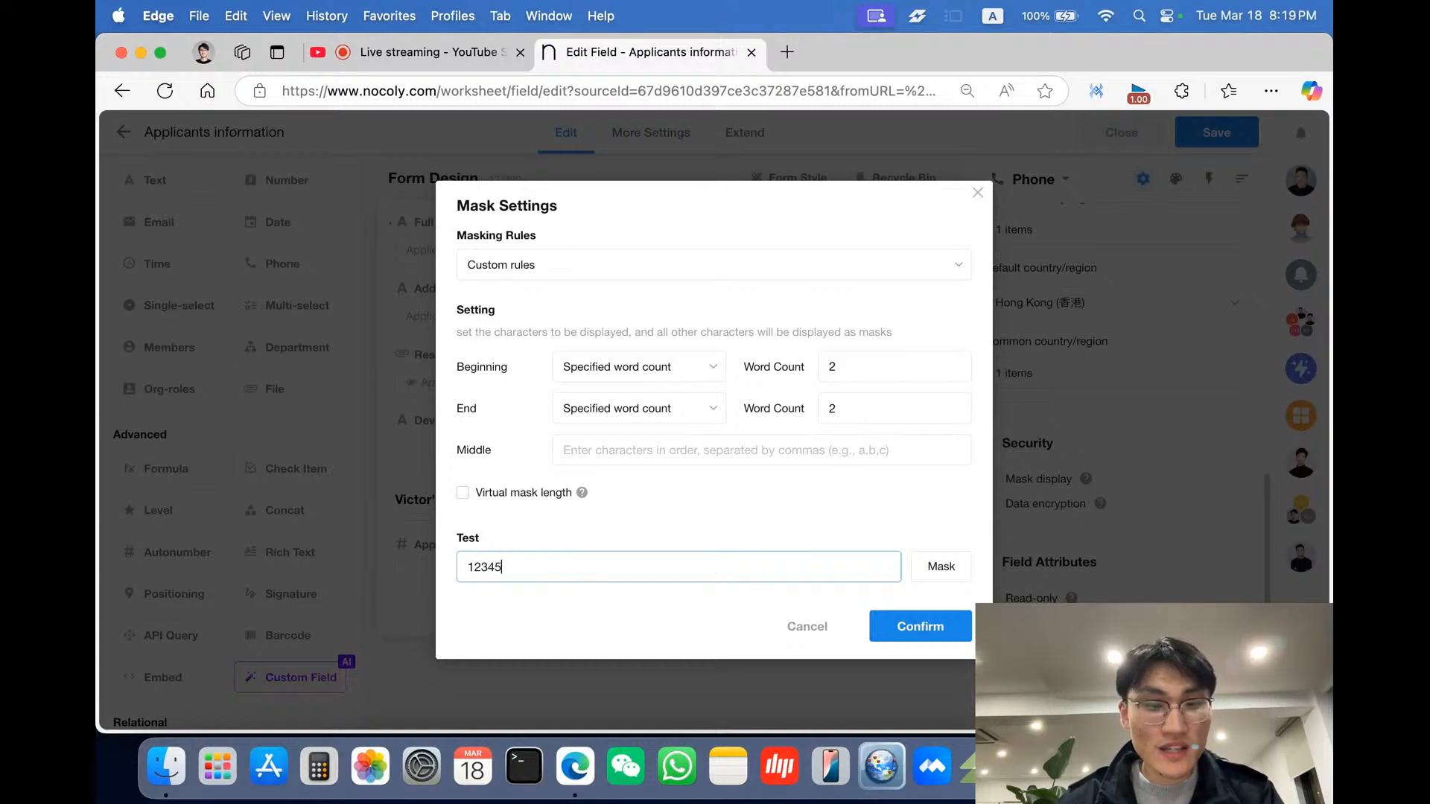
text(678)
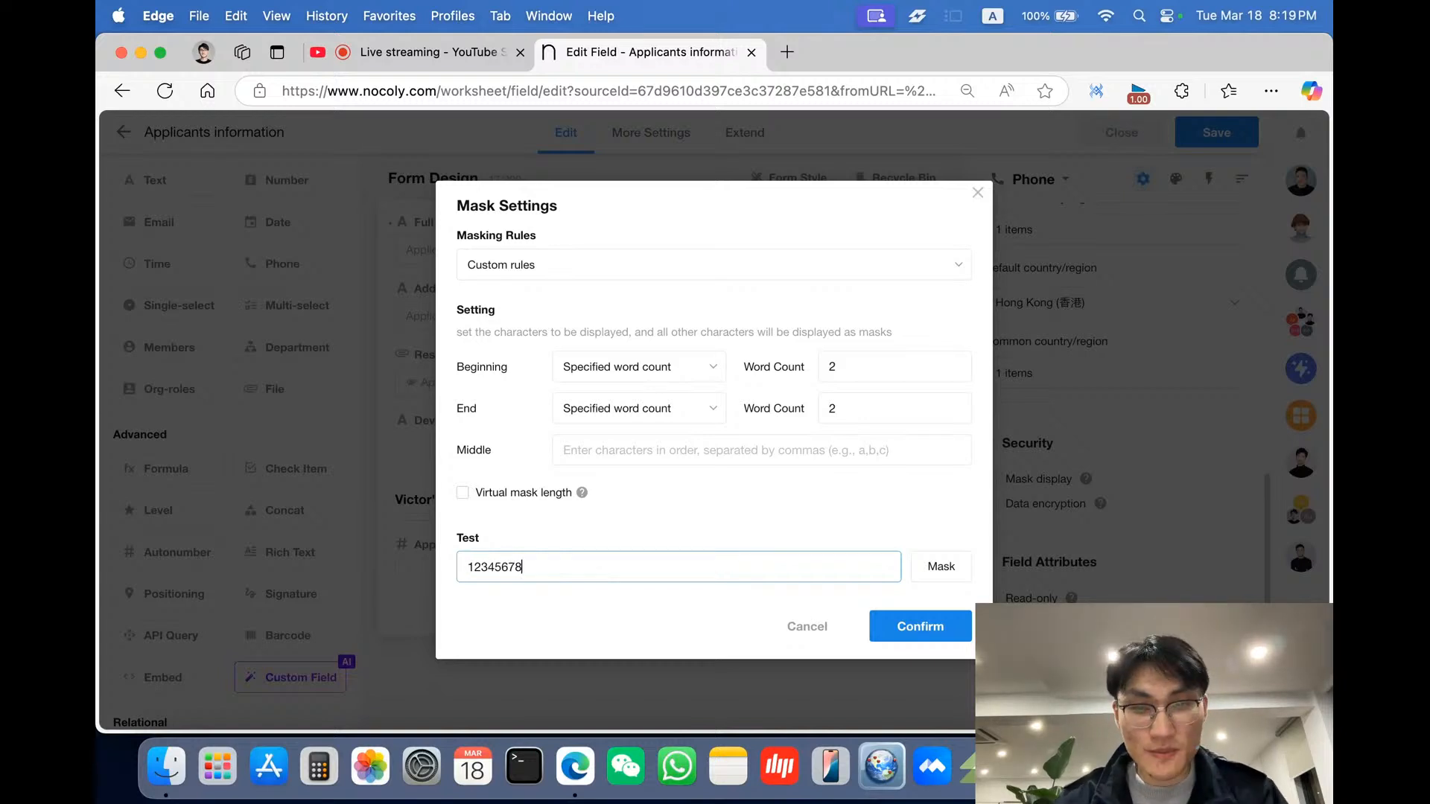
click(944, 566)
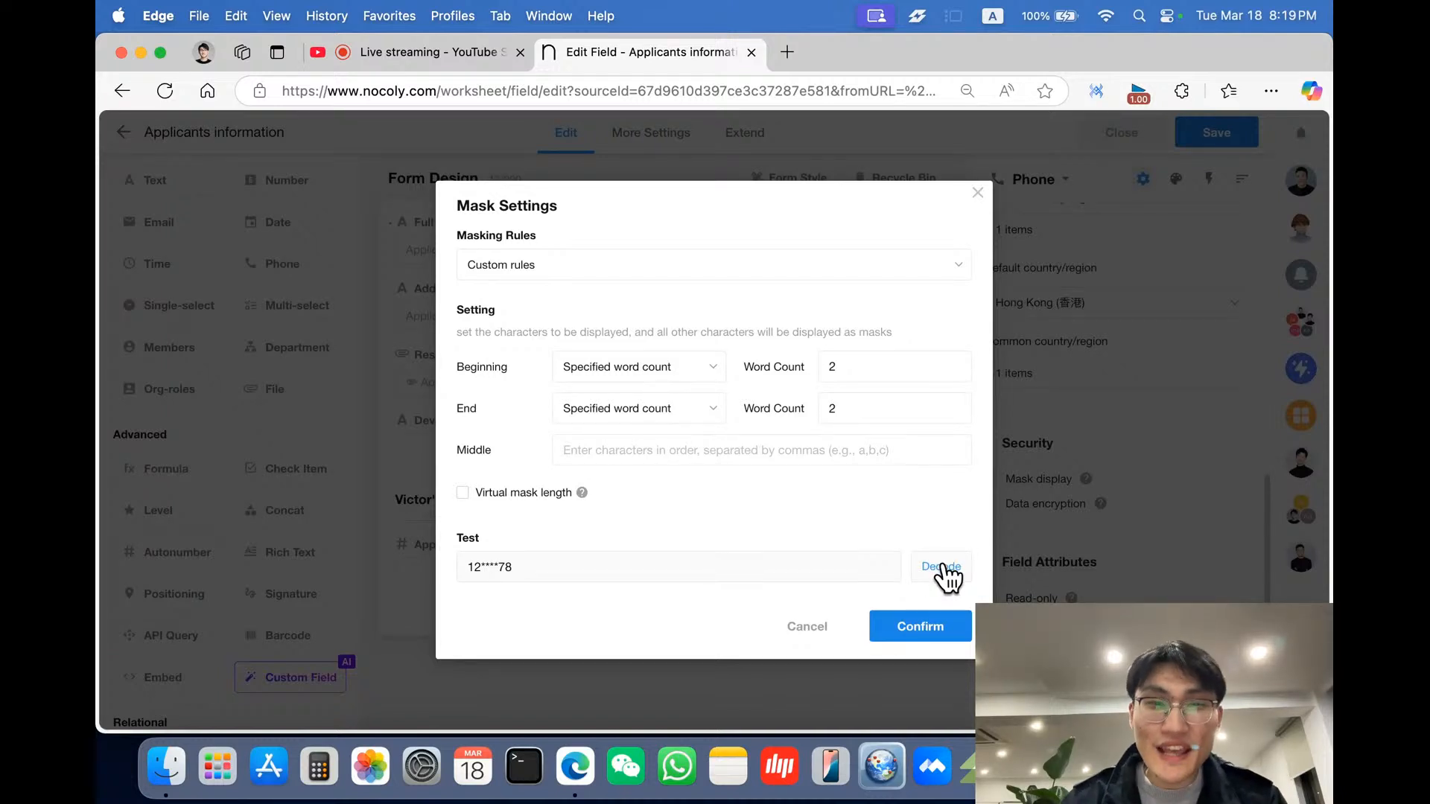
click(918, 627)
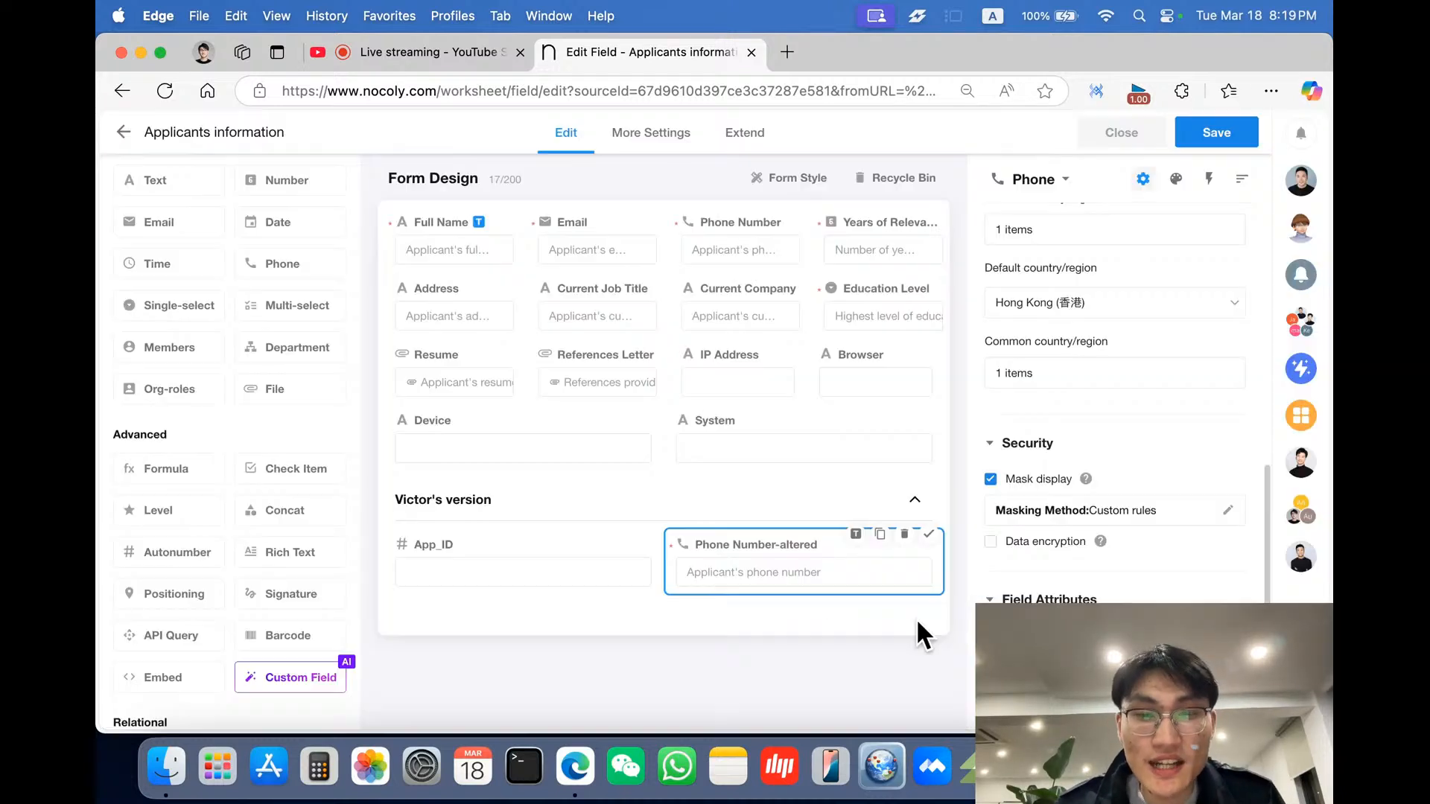
- Review the HR manager's requirements in the chat again
scroll(1065, 589, down, 1)
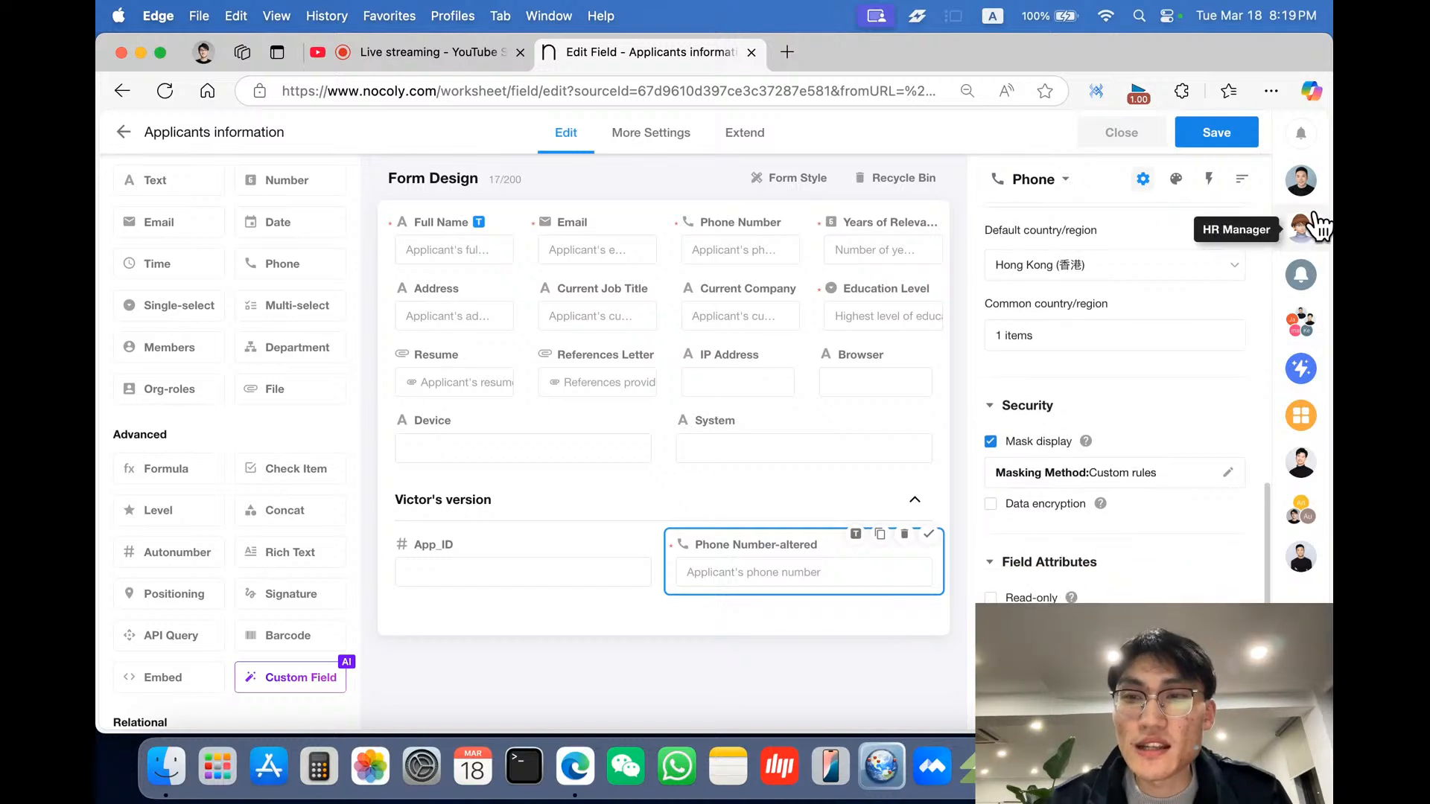
click(1301, 181)
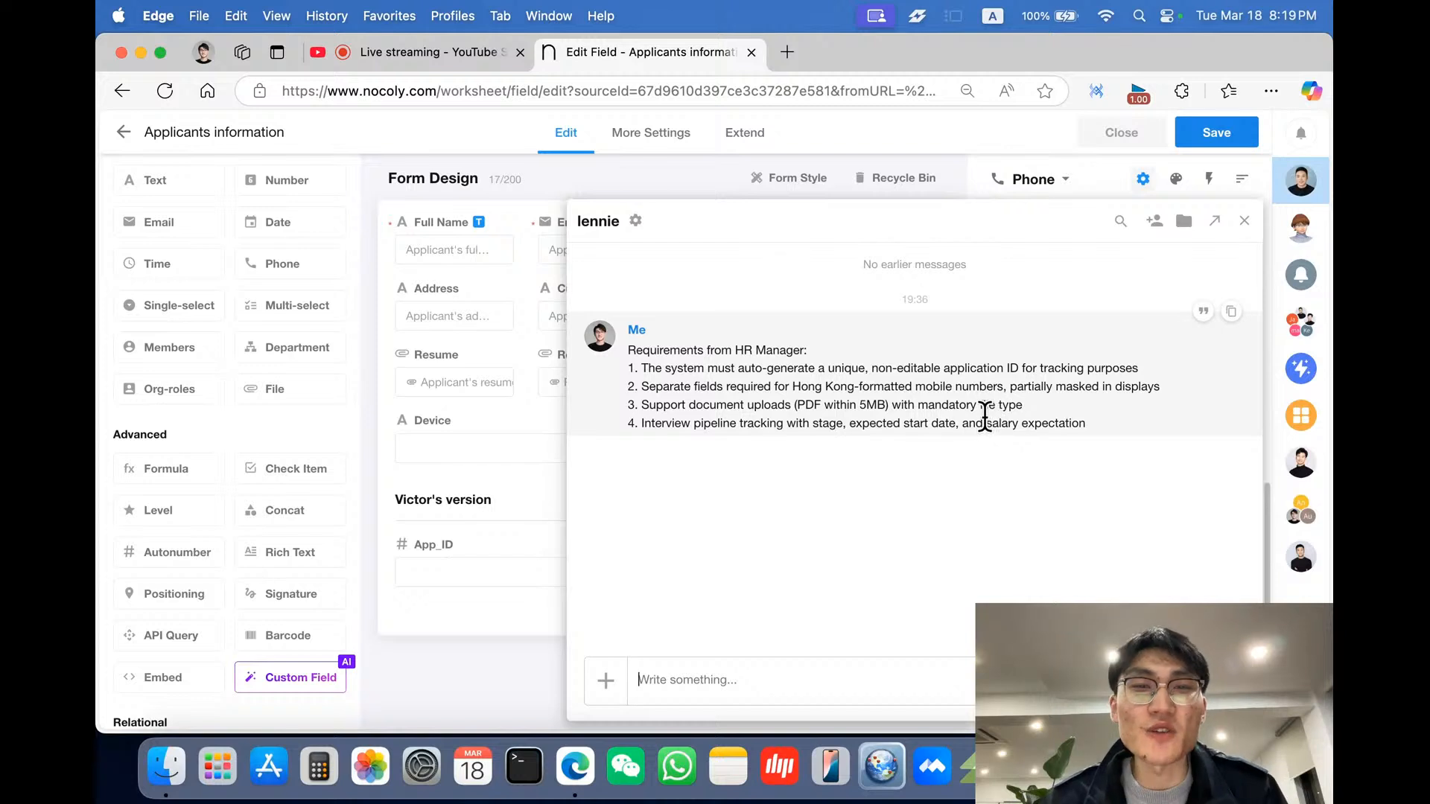
click(510, 579)
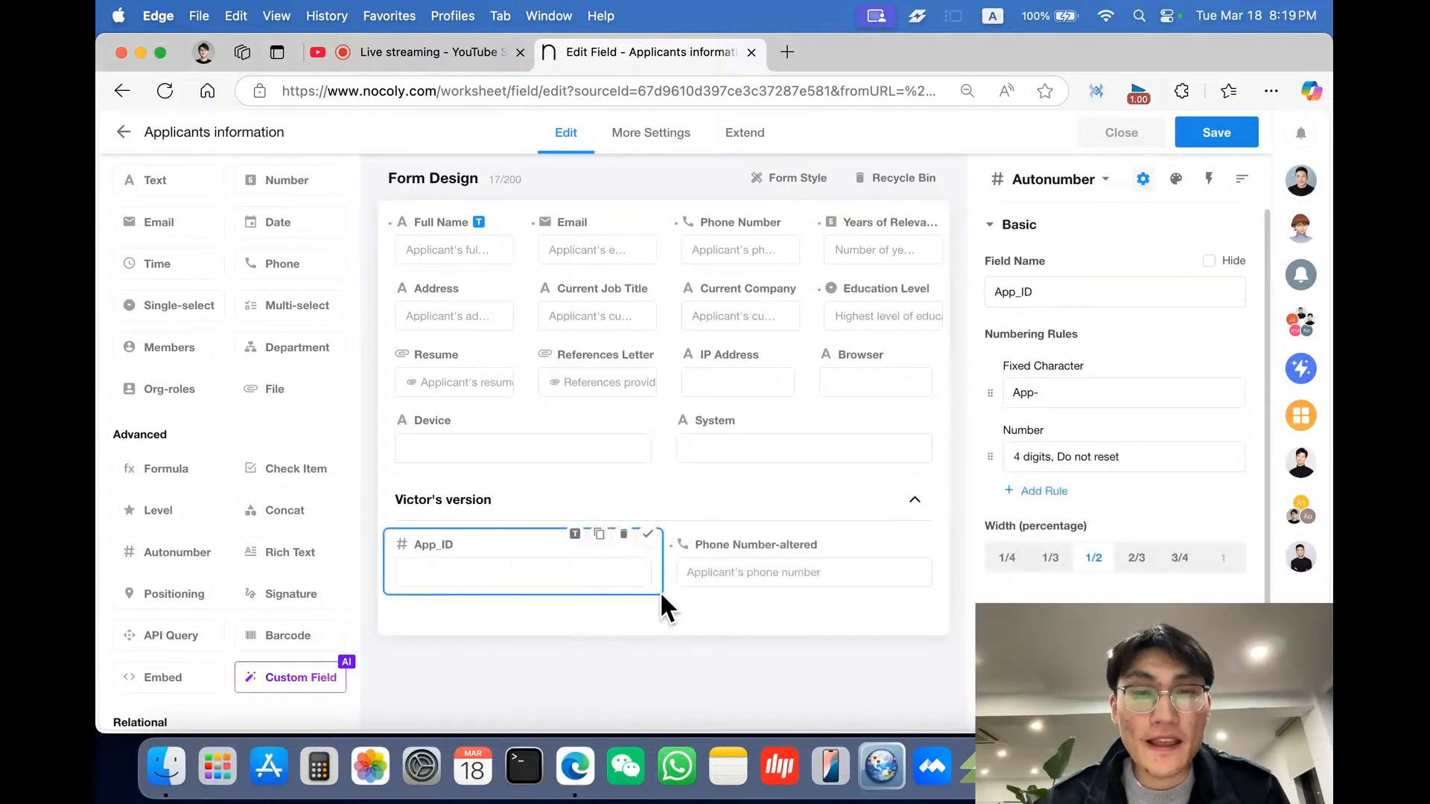
- Duplicate the Resume field and move the copy into the Victor's version section
click(445, 375)
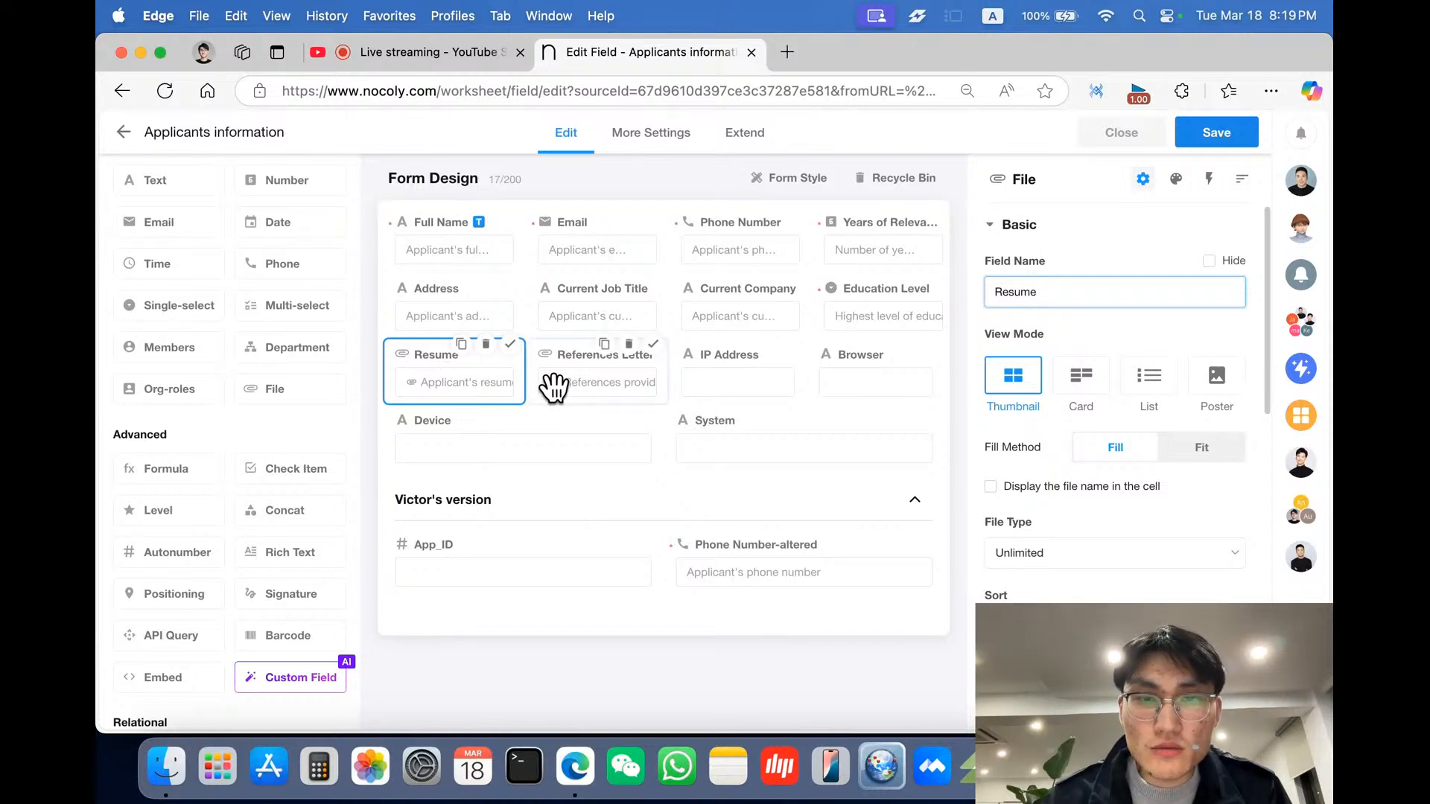
scroll(1117, 515, down, 3)
scroll(1117, 515, down, 5)
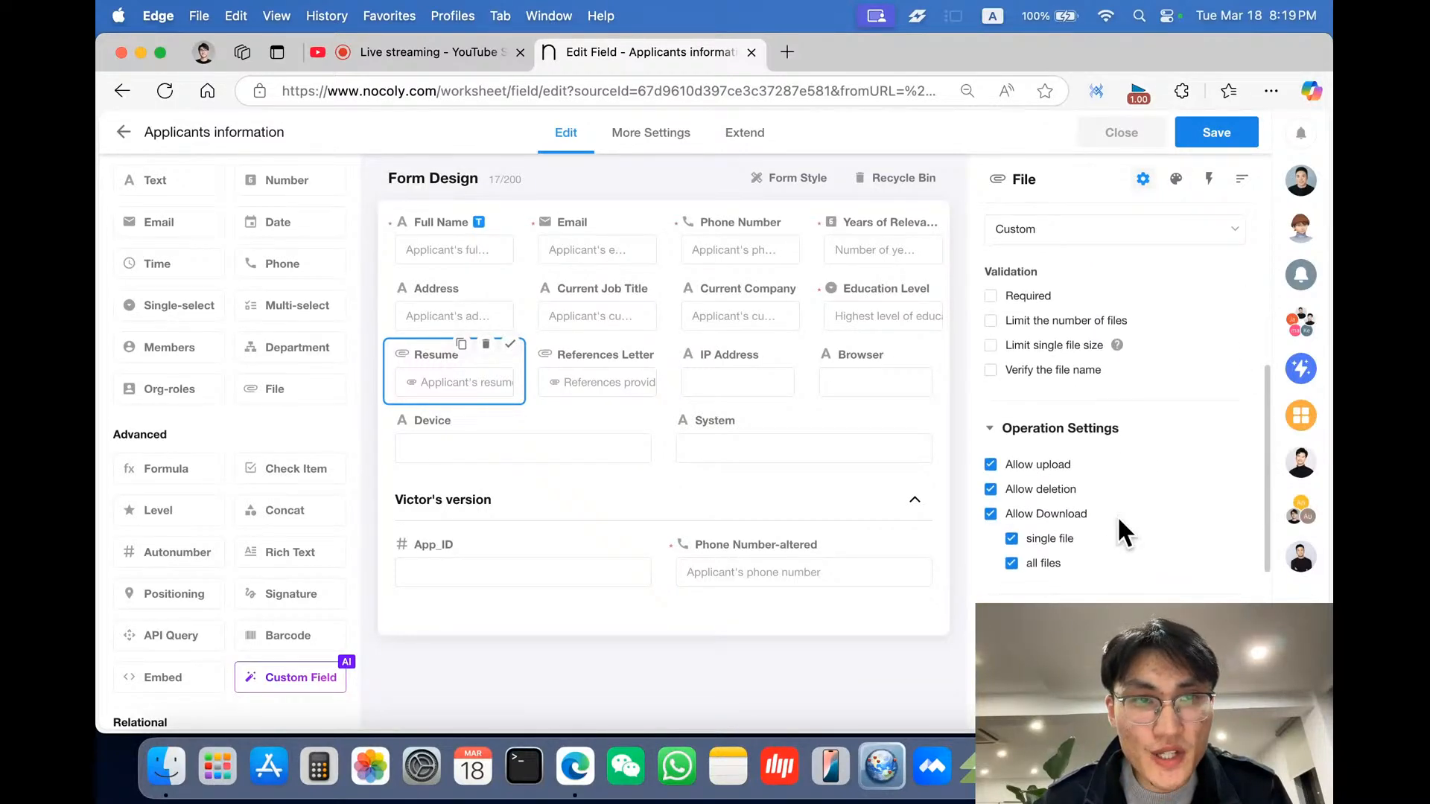
scroll(1117, 515, down, 2)
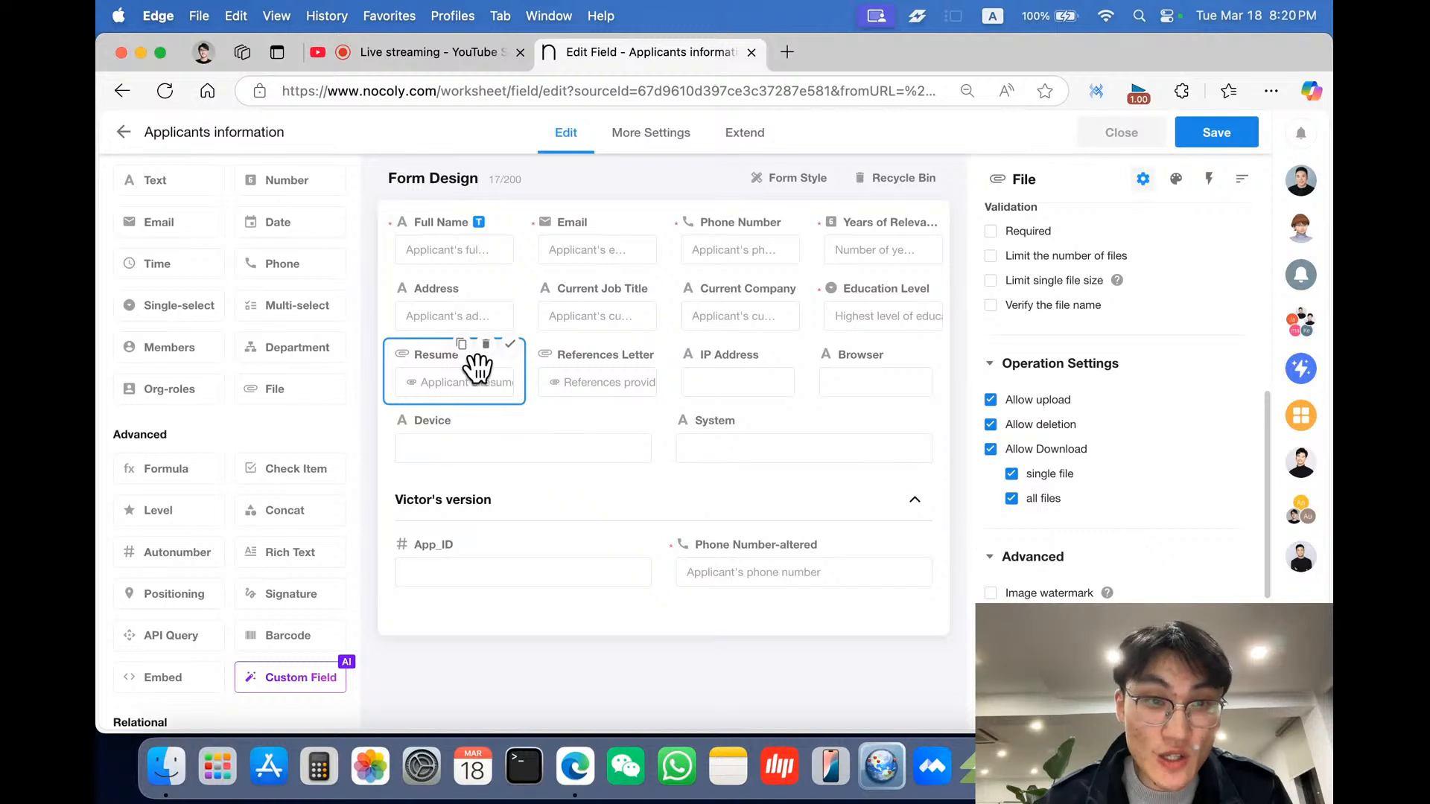
click(461, 344)
drag(458, 432, 469, 660)
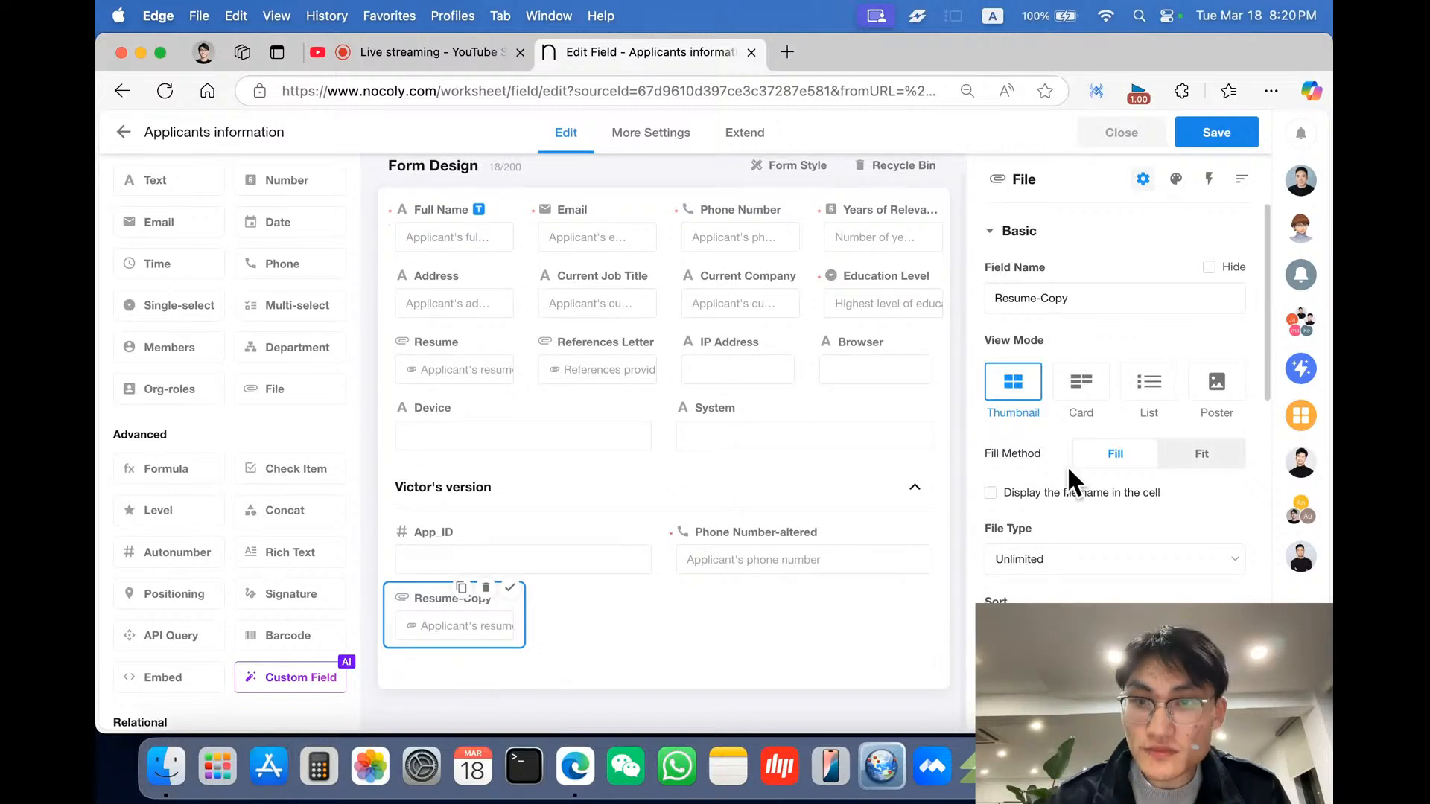
- Rename the copied file field Resume-altered
triple_click(1043, 298)
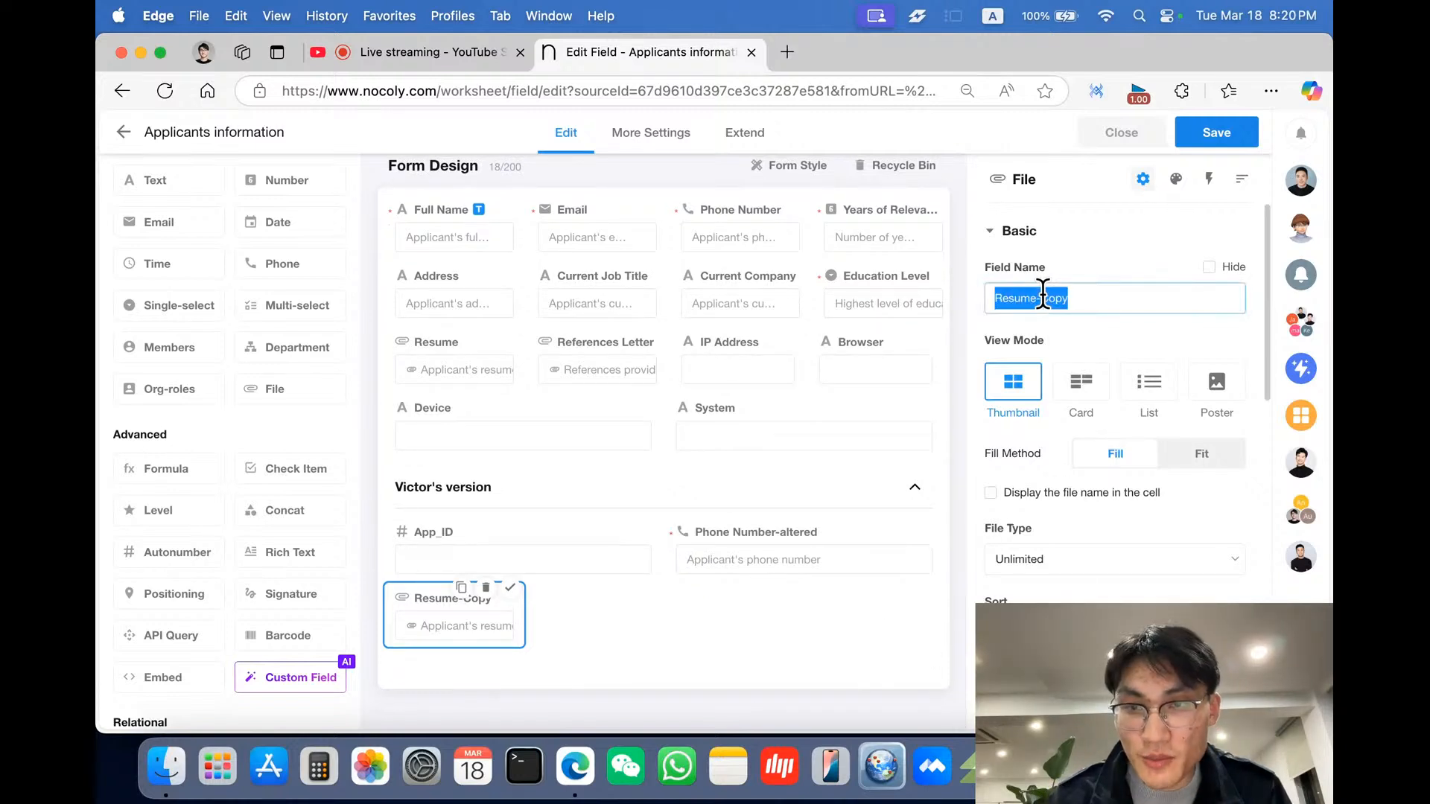
click(1102, 296)
key(BackSpace)
key(BackSpace)
key(BackSpace)
key(BackSpace)
text(altered)
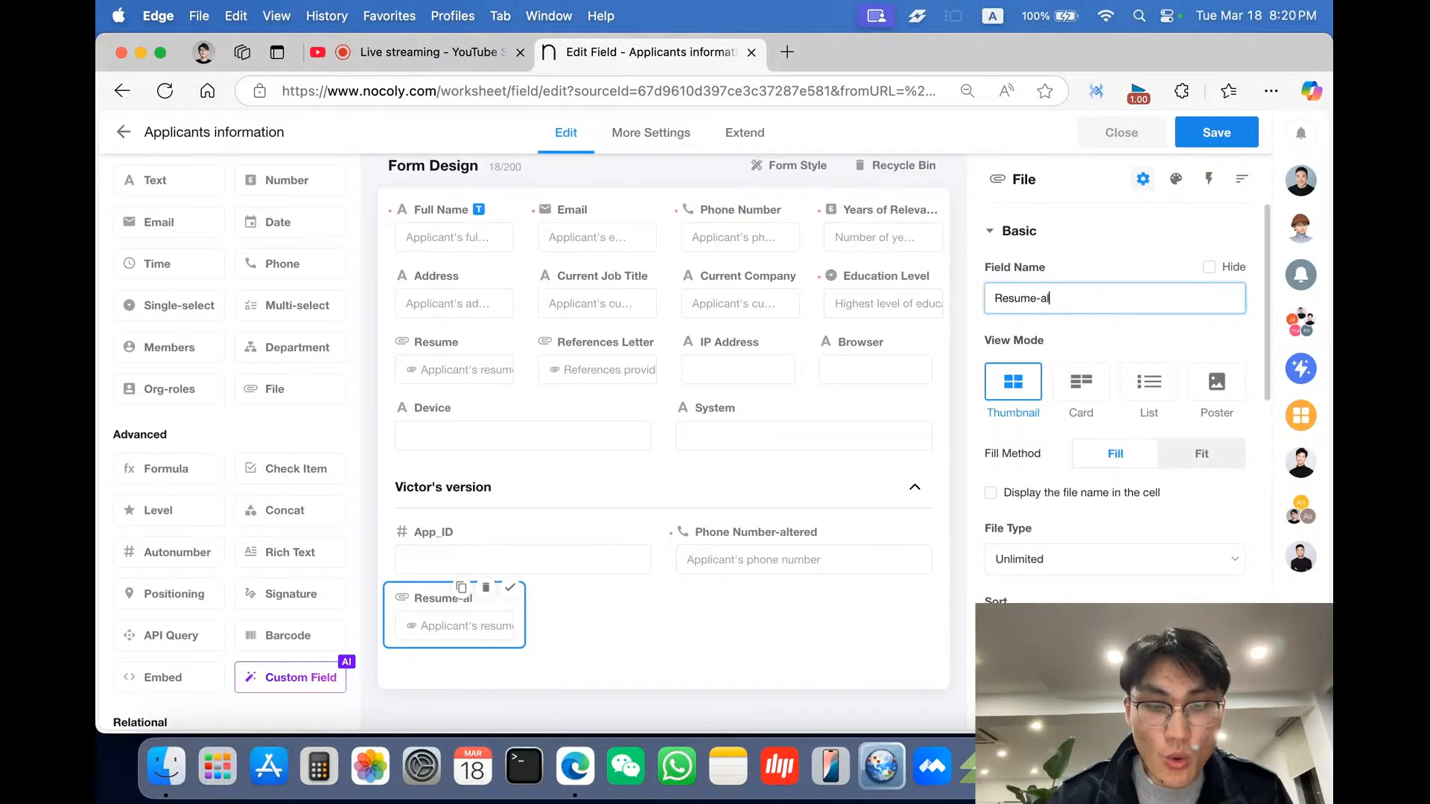
click(1127, 347)
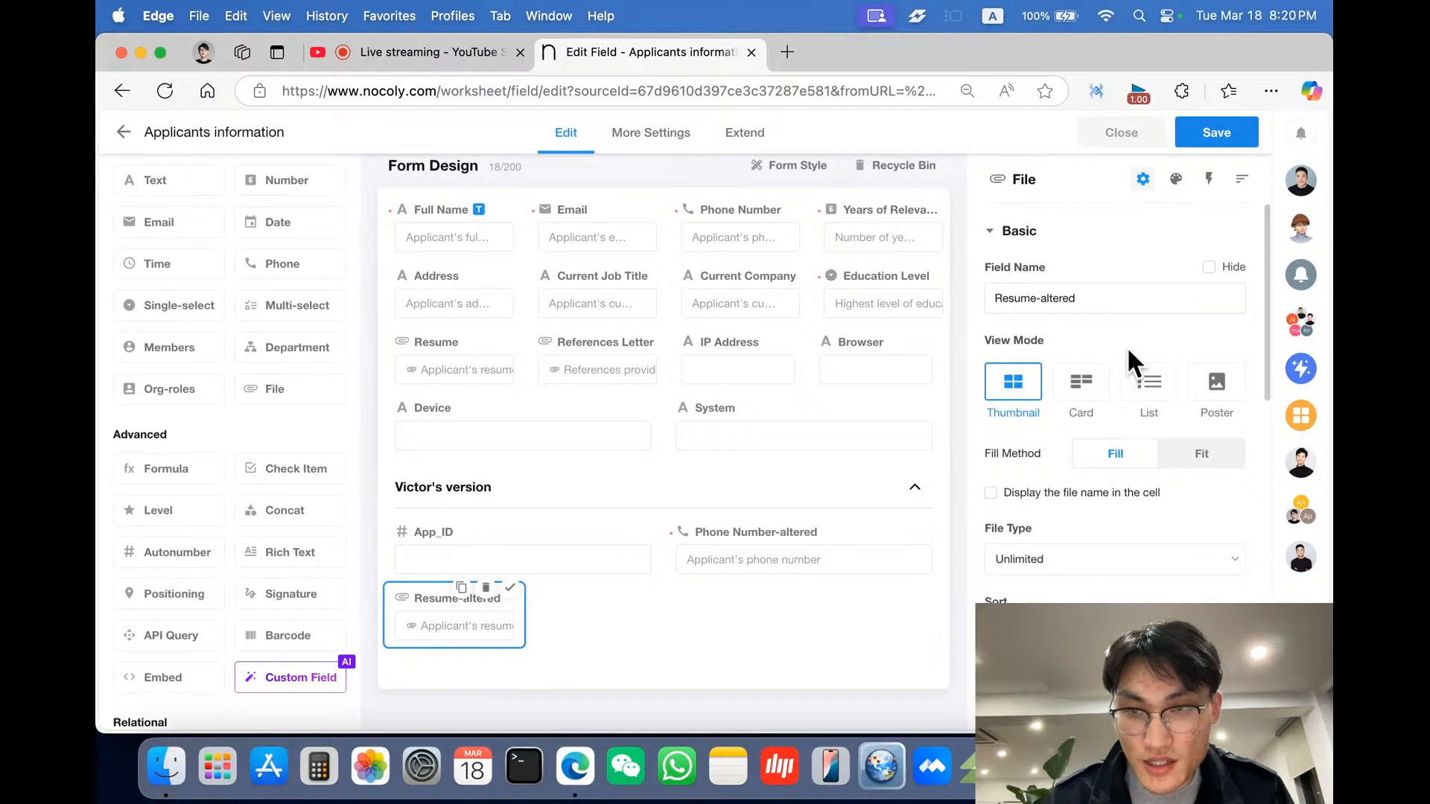
- Restrict the Resume-altered field's file type to the custom extension pdf
scroll(1127, 346, down, 1)
scroll(1127, 346, up, 1)
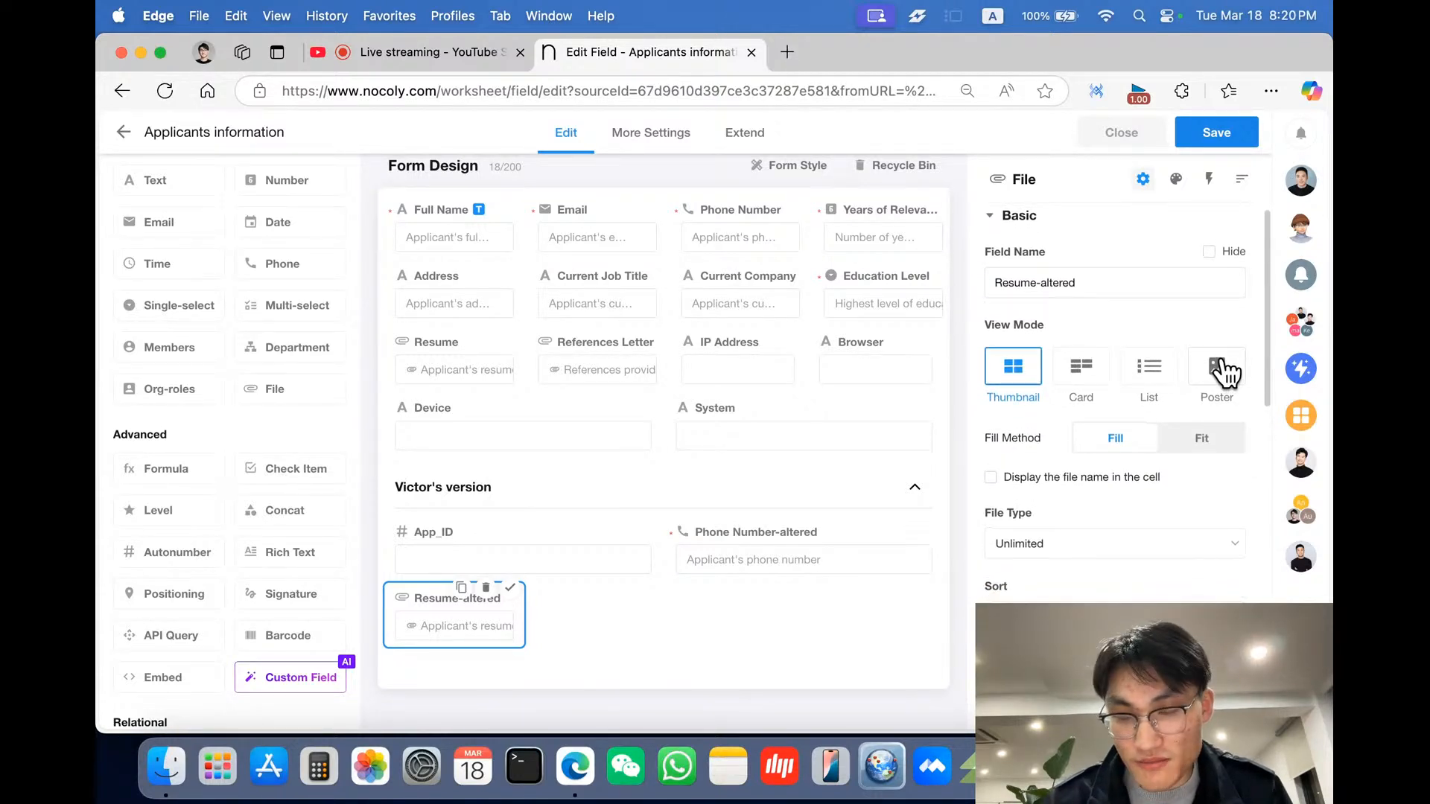
scroll(1222, 372, down, 2)
scroll(1139, 386, down, 1)
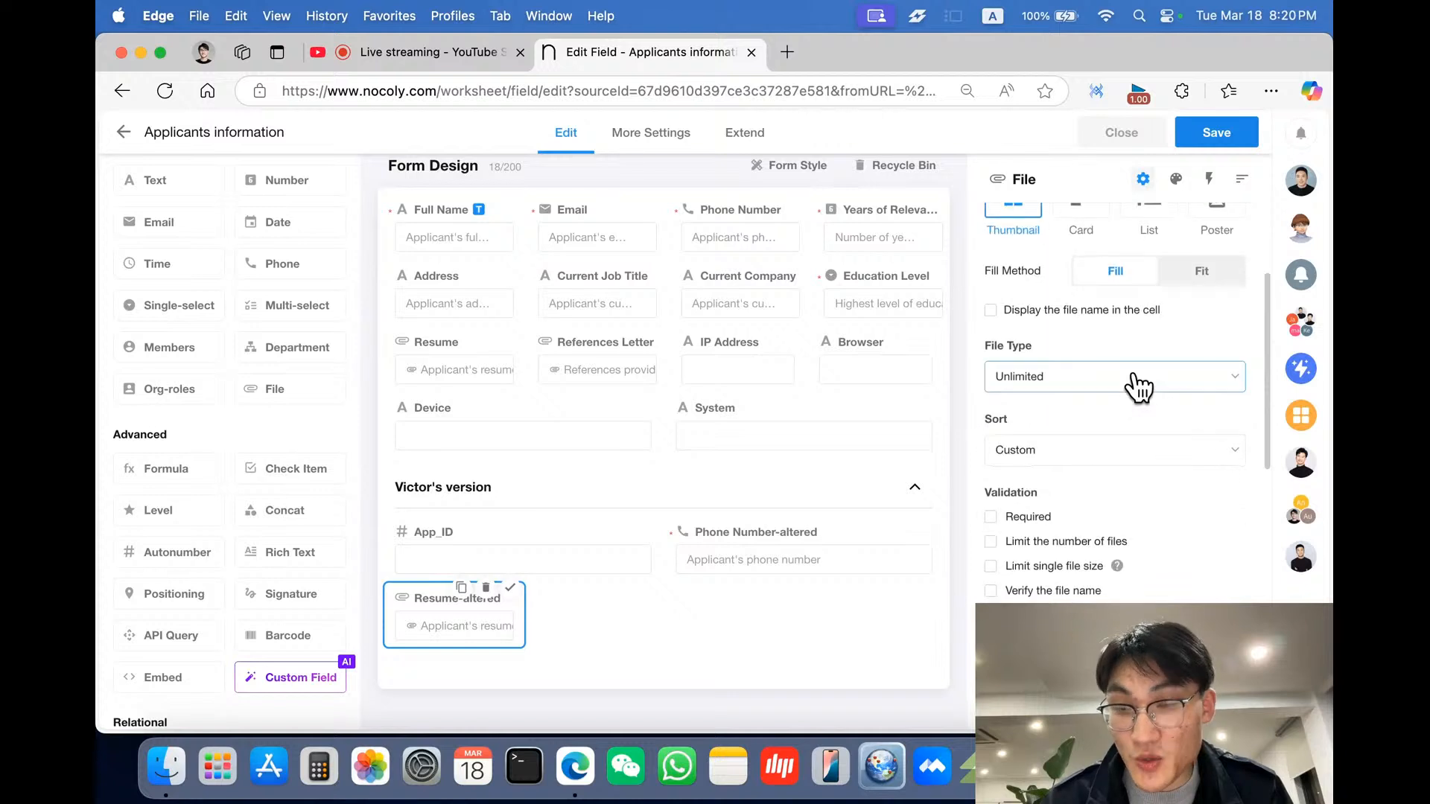
scroll(1136, 386, down, 1)
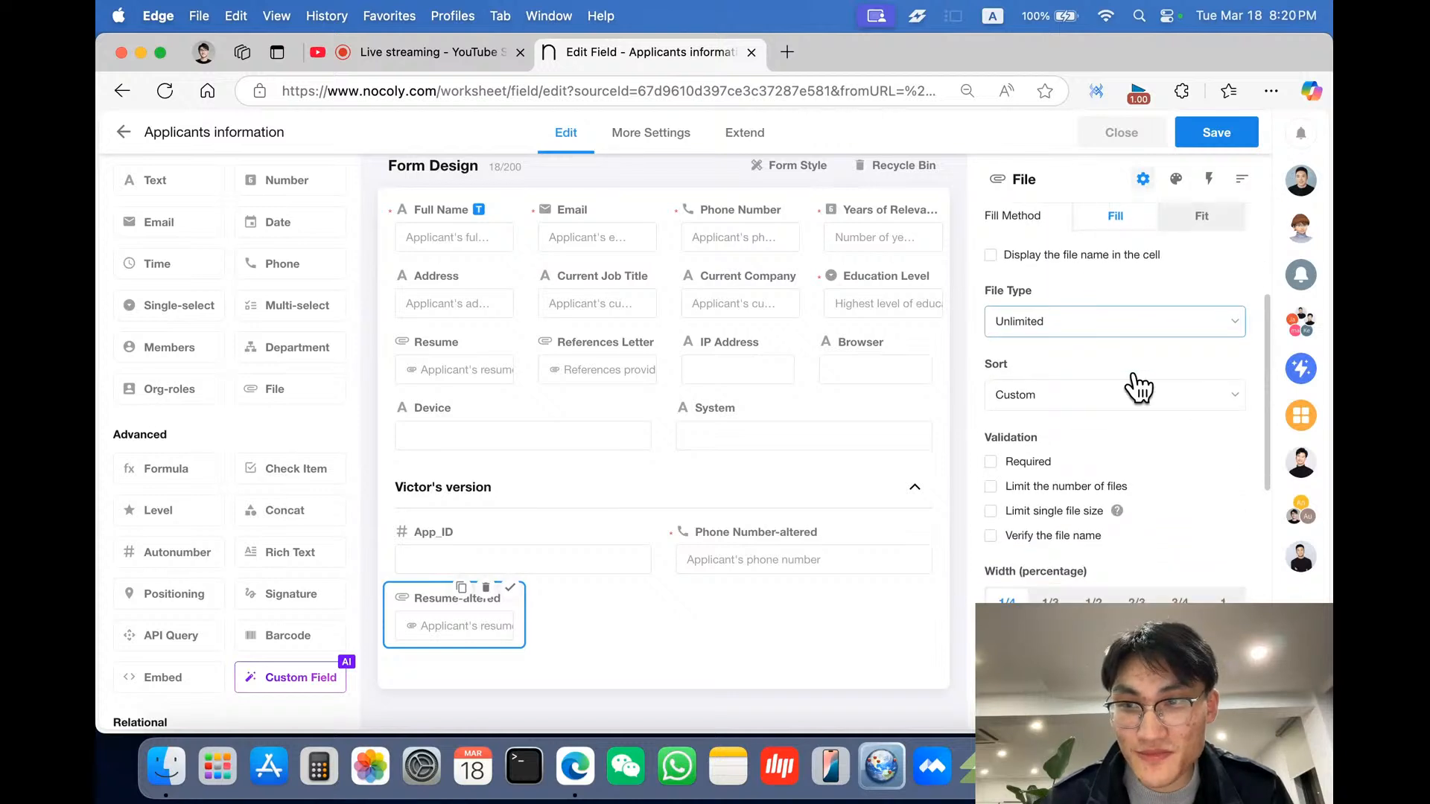
click(1061, 347)
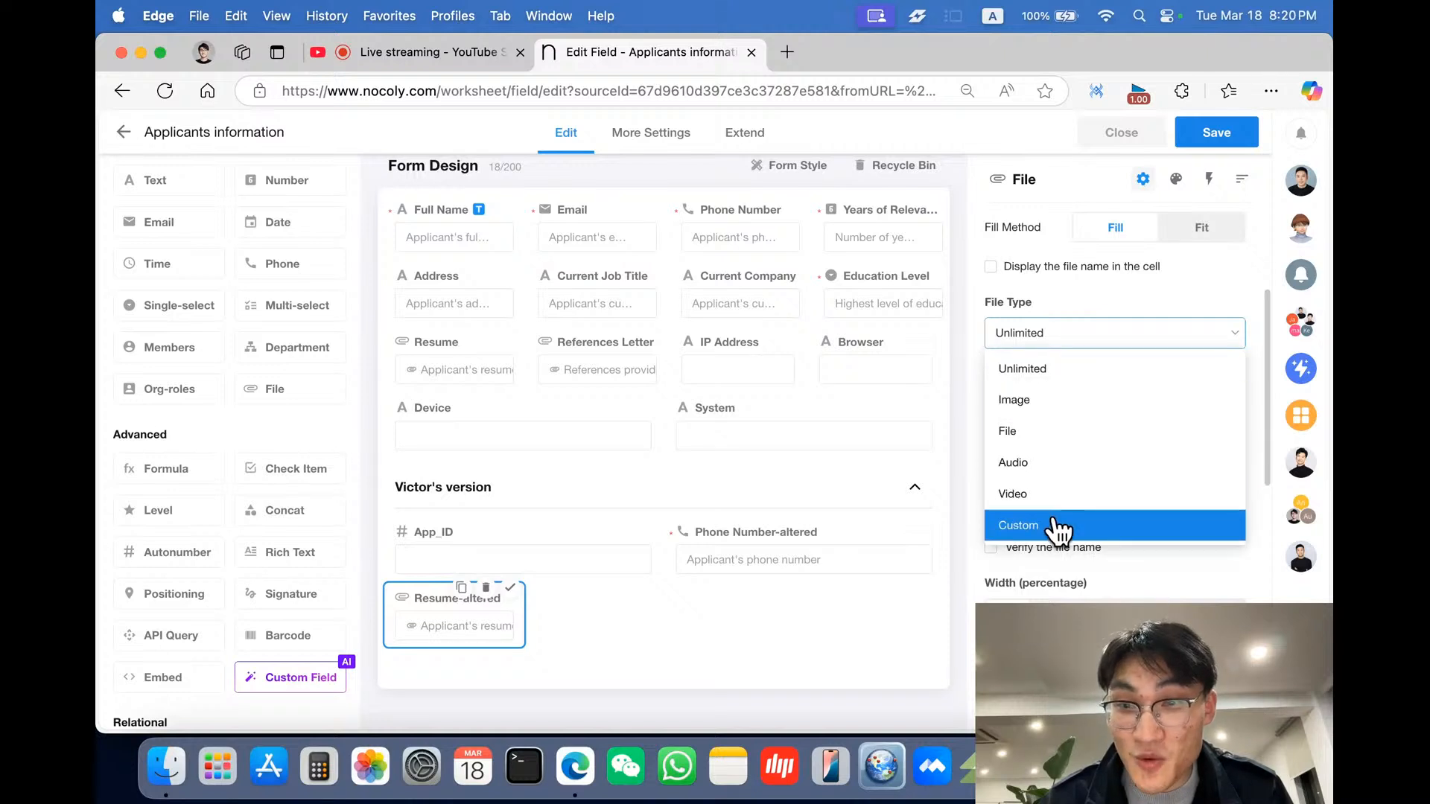
click(1056, 526)
click(1077, 376)
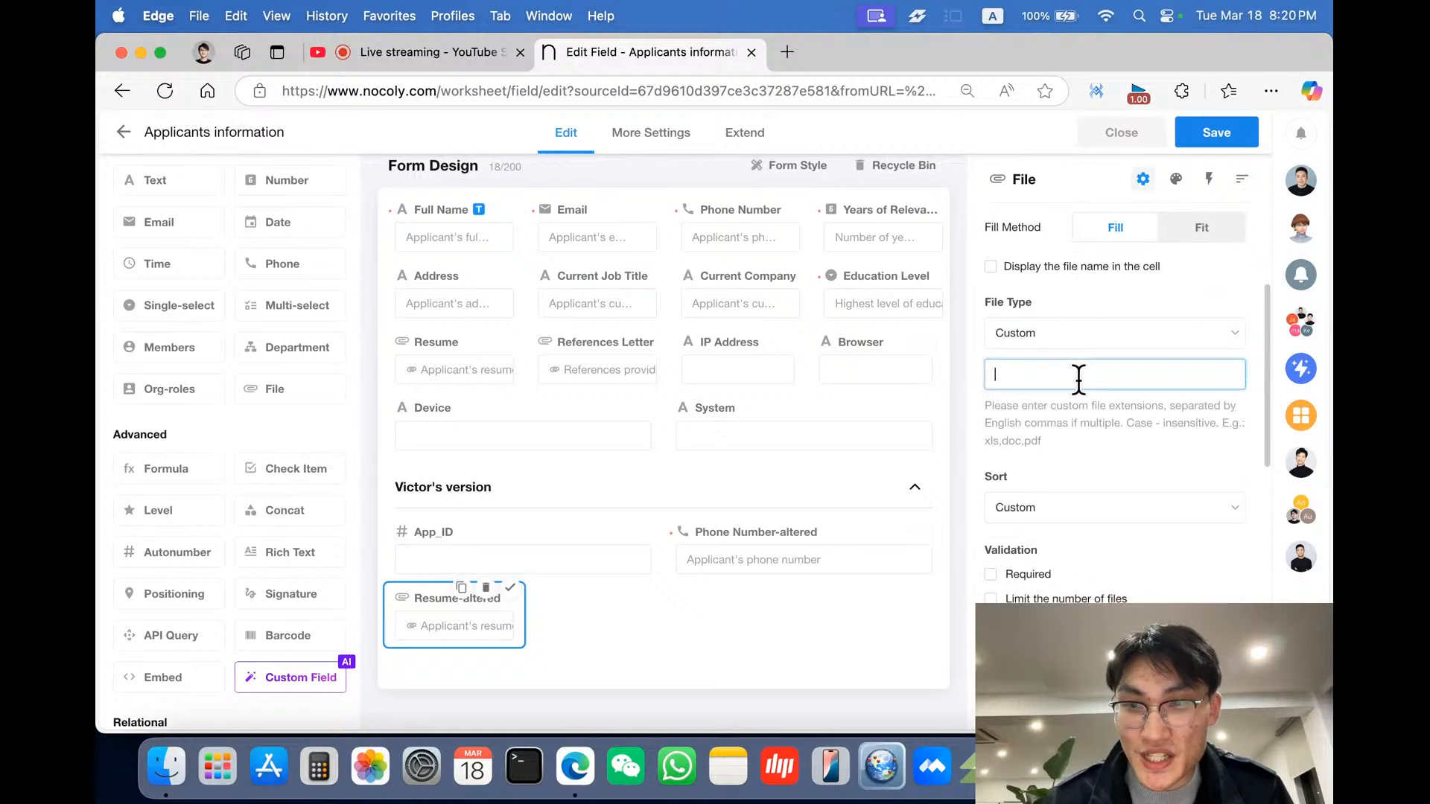
text(pdf)
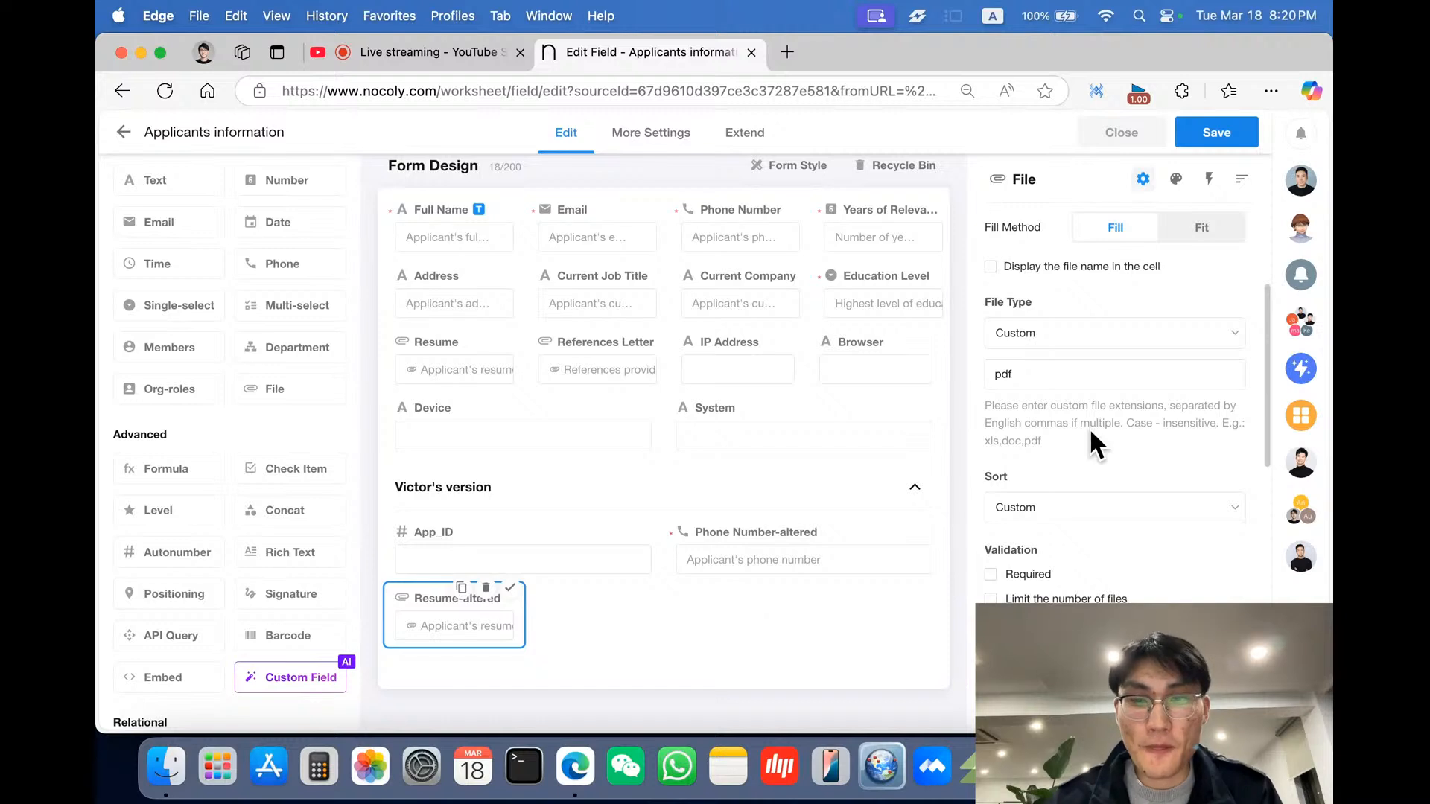
scroll(1088, 428, down, 3)
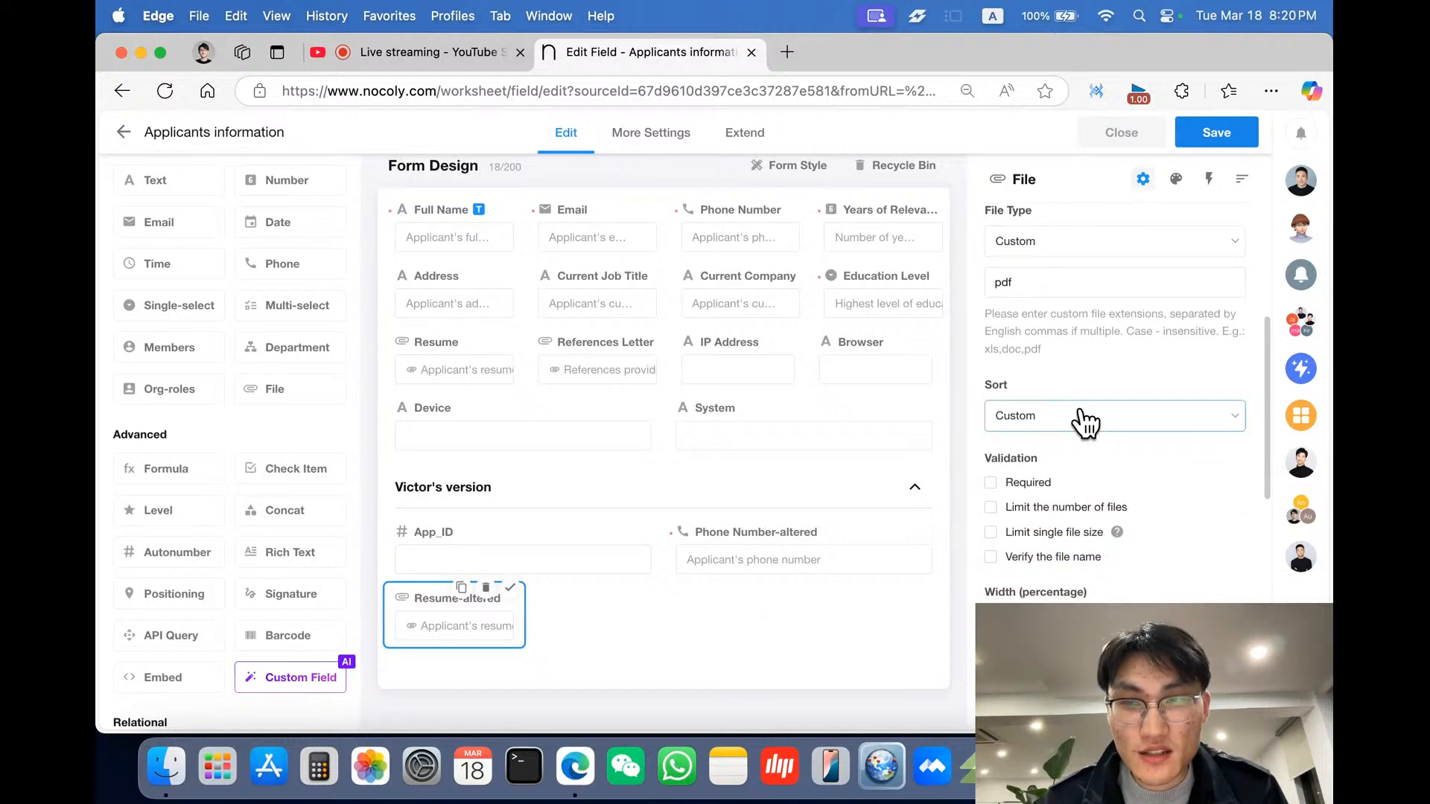
click(1083, 422)
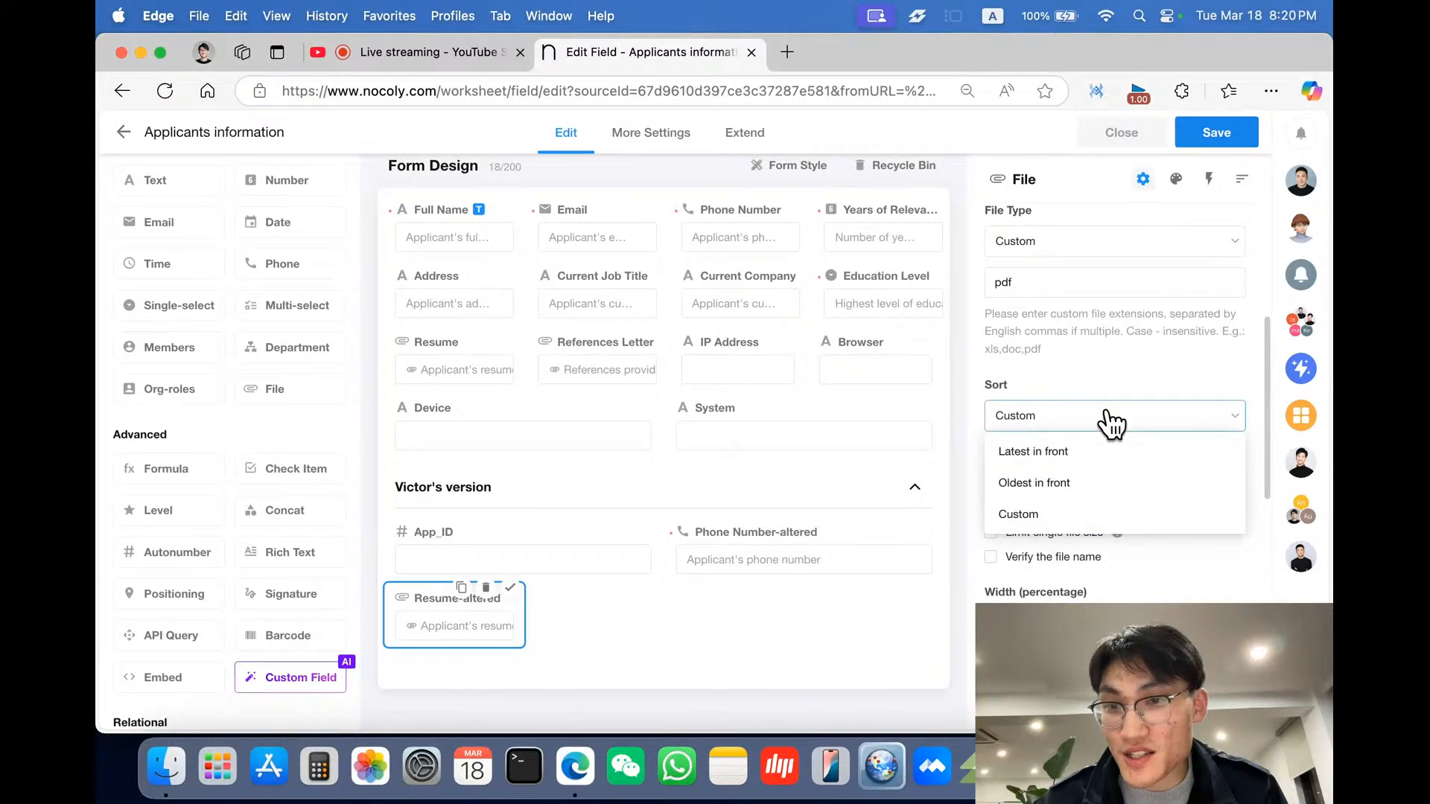
click(1131, 369)
scroll(1130, 368, down, 3)
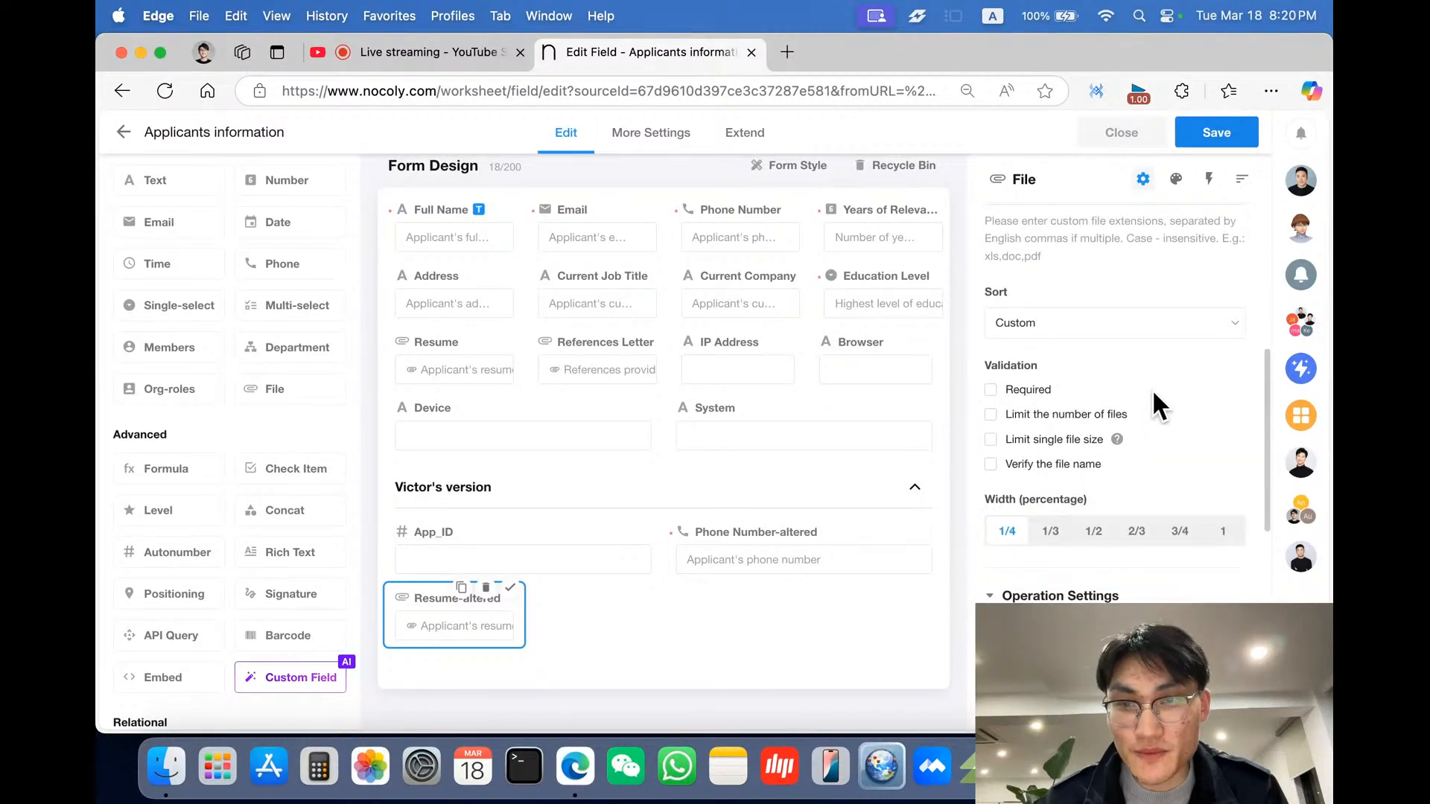
- Make the Resume-altered field required and limit it to 1 file
scroll(1151, 388, down, 1)
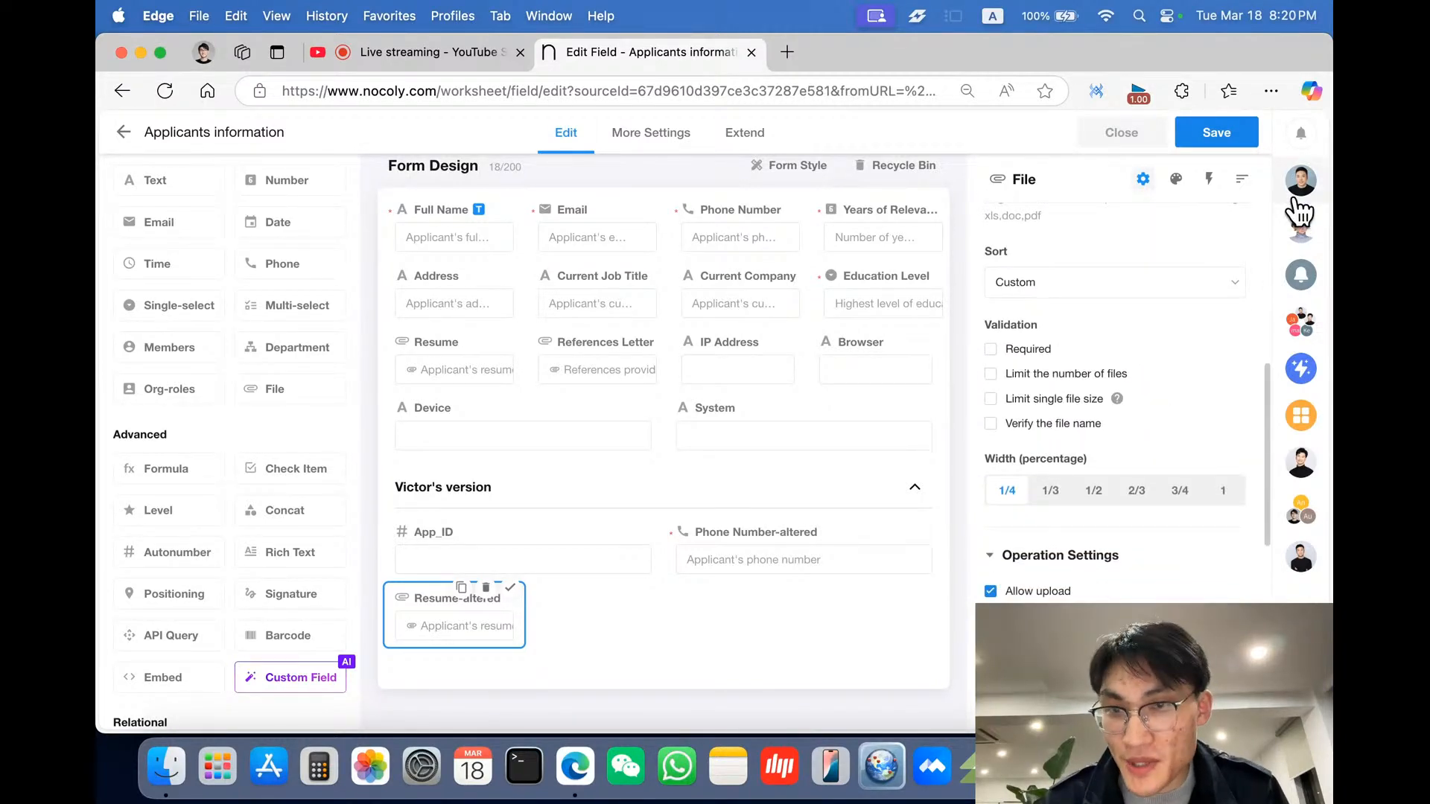
click(1301, 180)
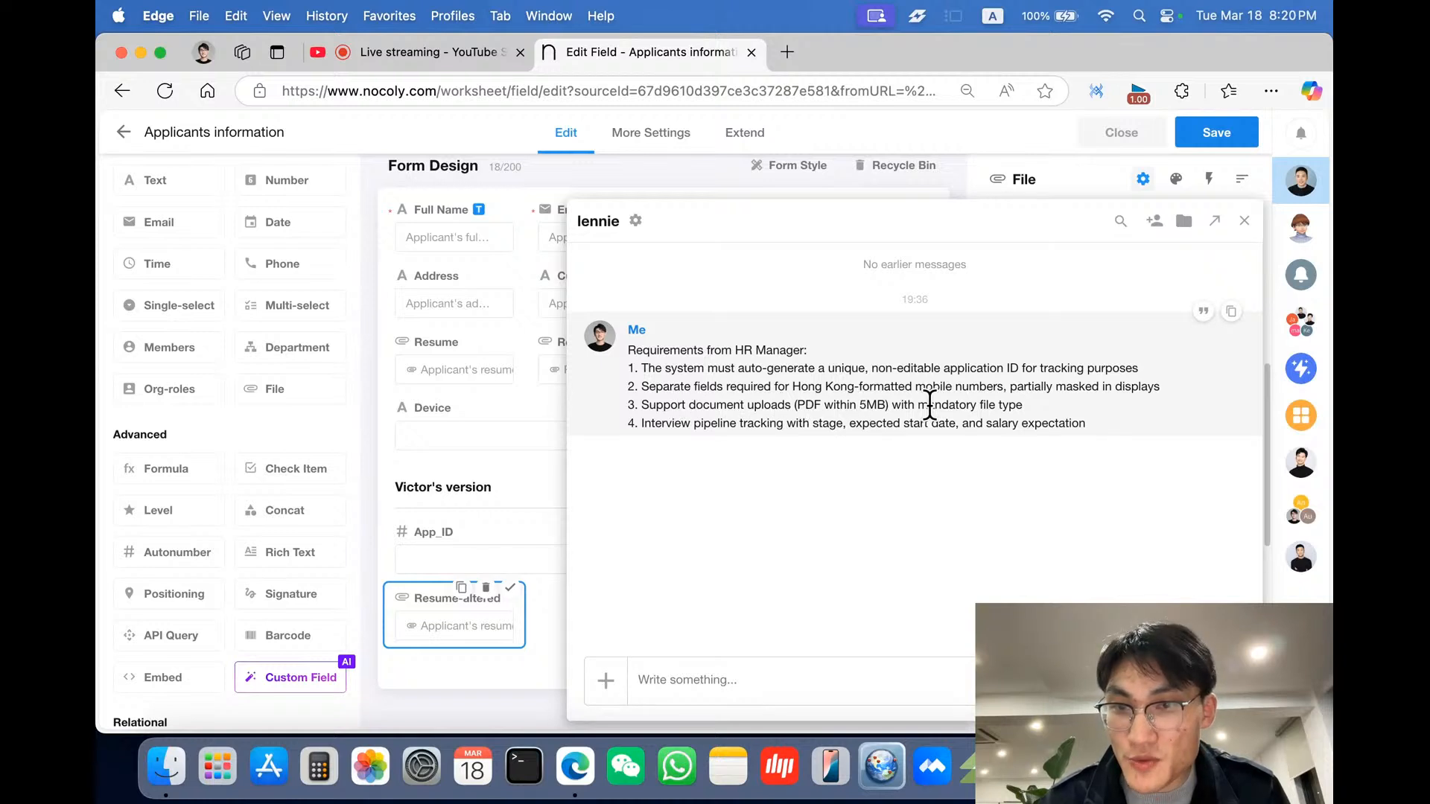
click(1081, 183)
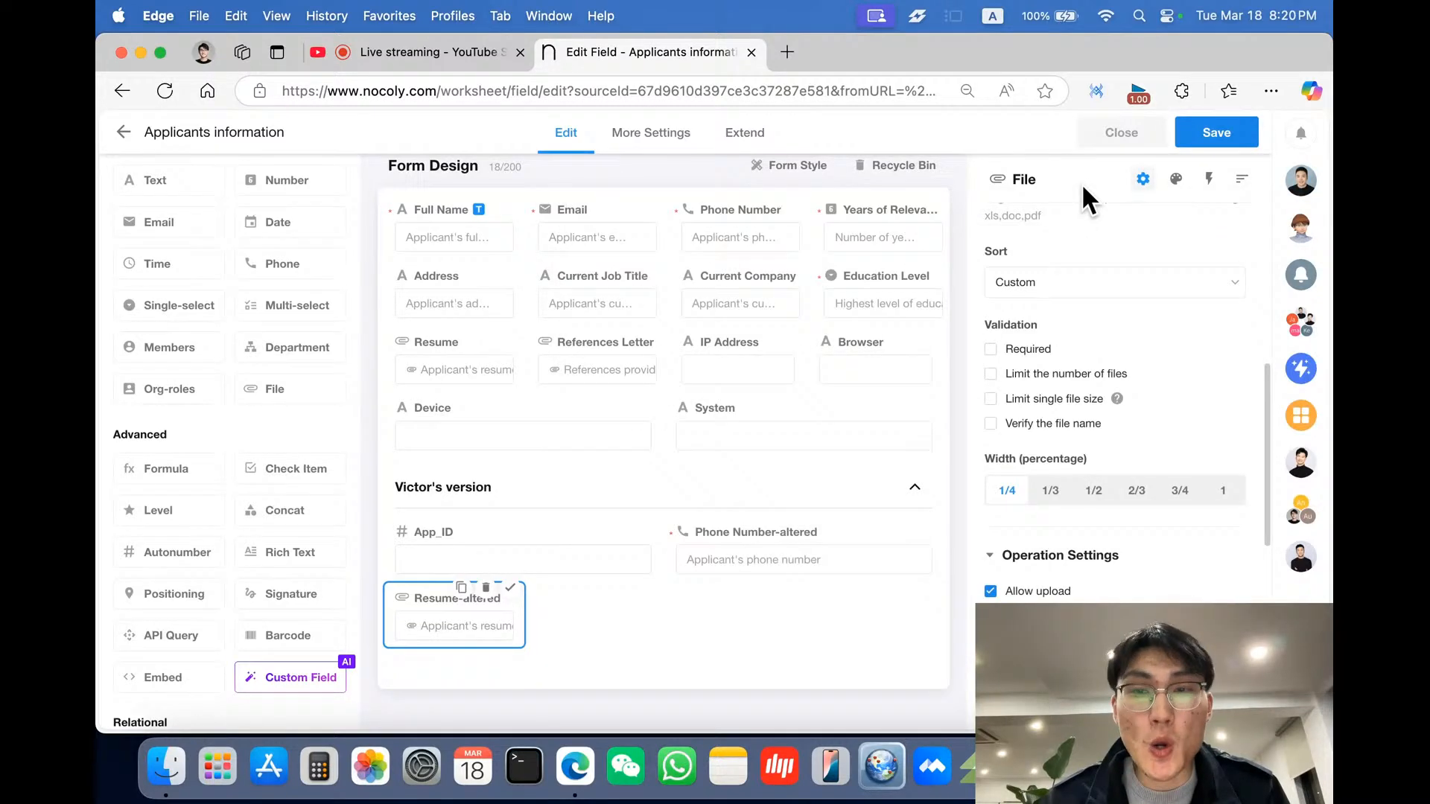
click(1040, 355)
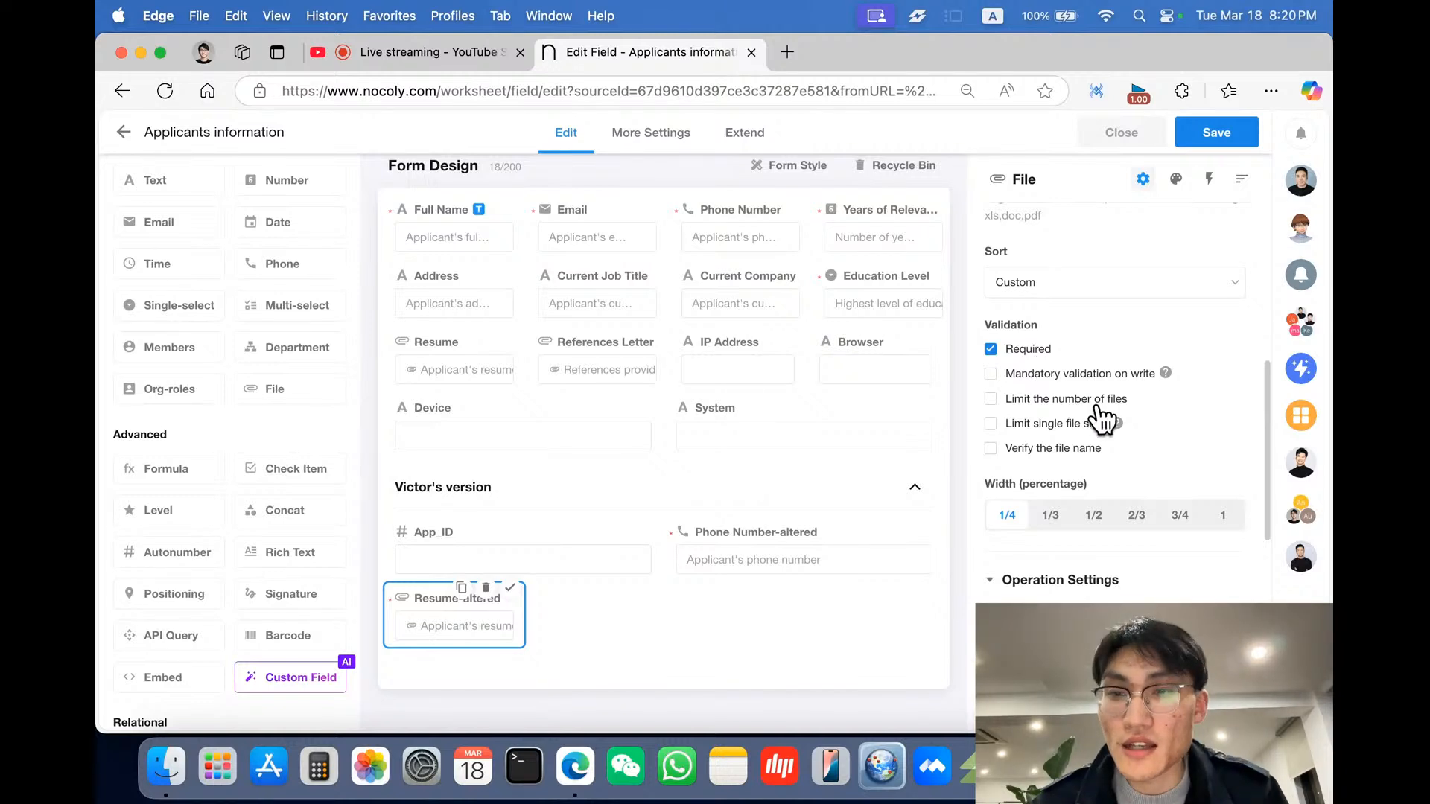
scroll(1147, 402, down, 2)
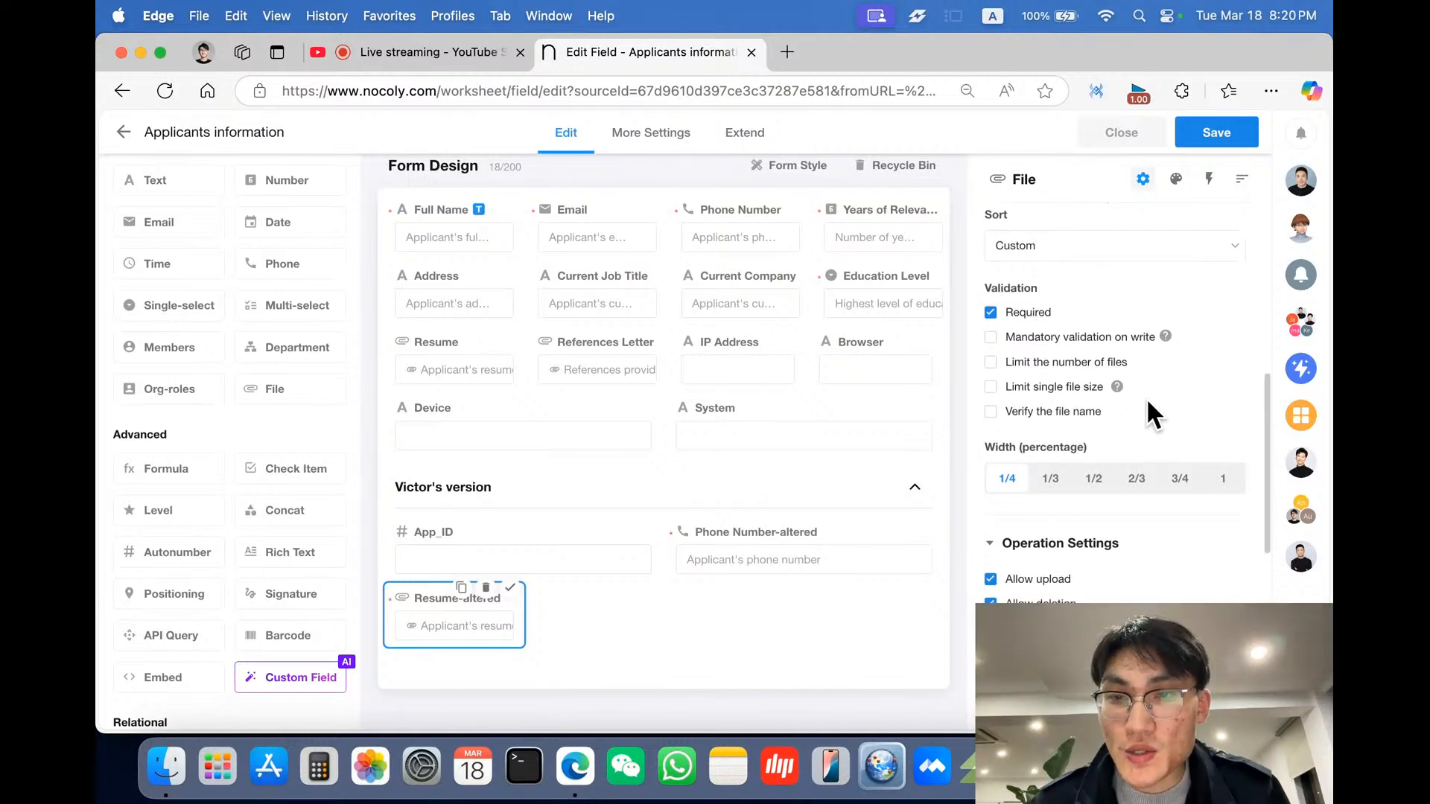
click(1098, 365)
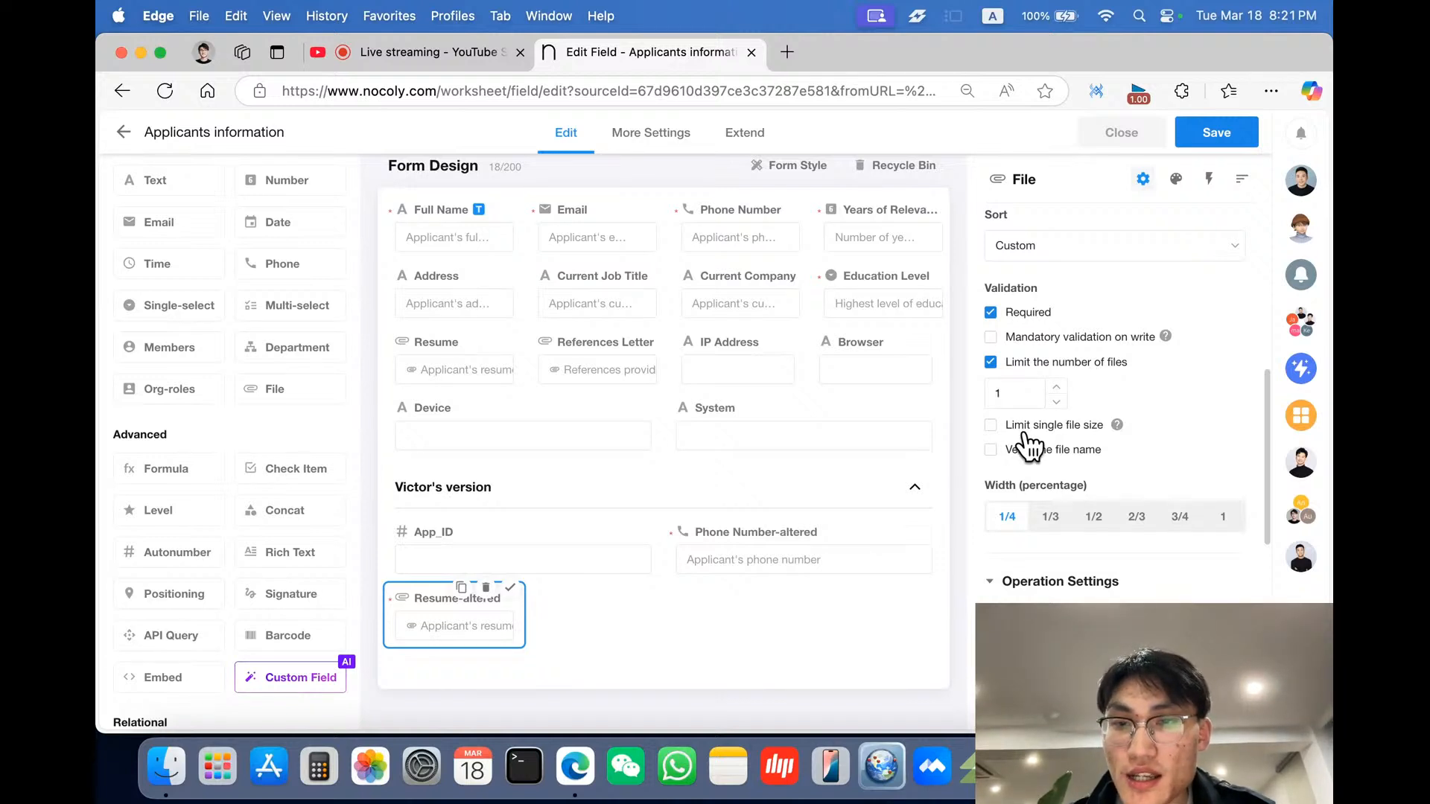
- Limit the Resume-altered field's single file size to 5 MB
click(1089, 432)
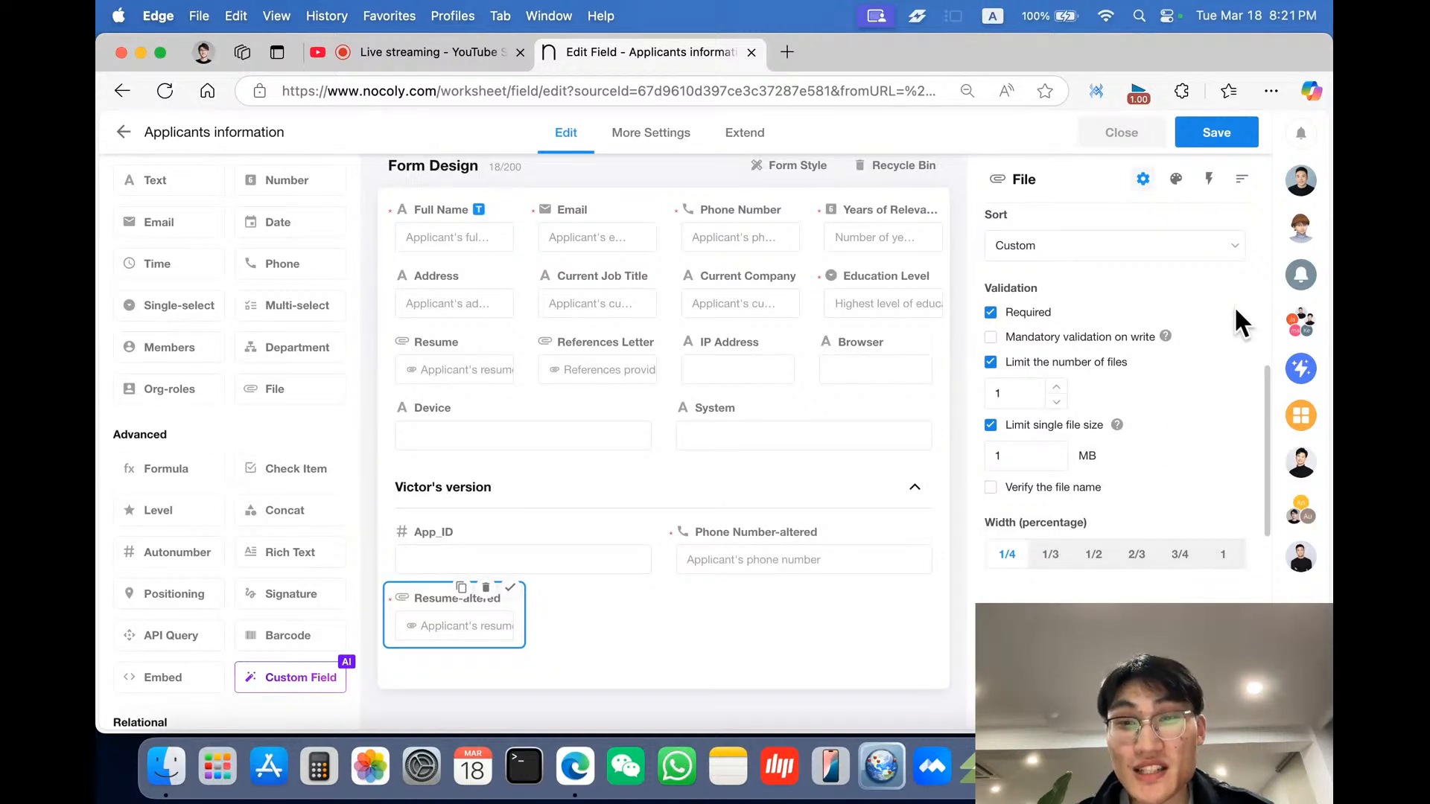
click(1041, 456)
key(BackSpace)
text(5)
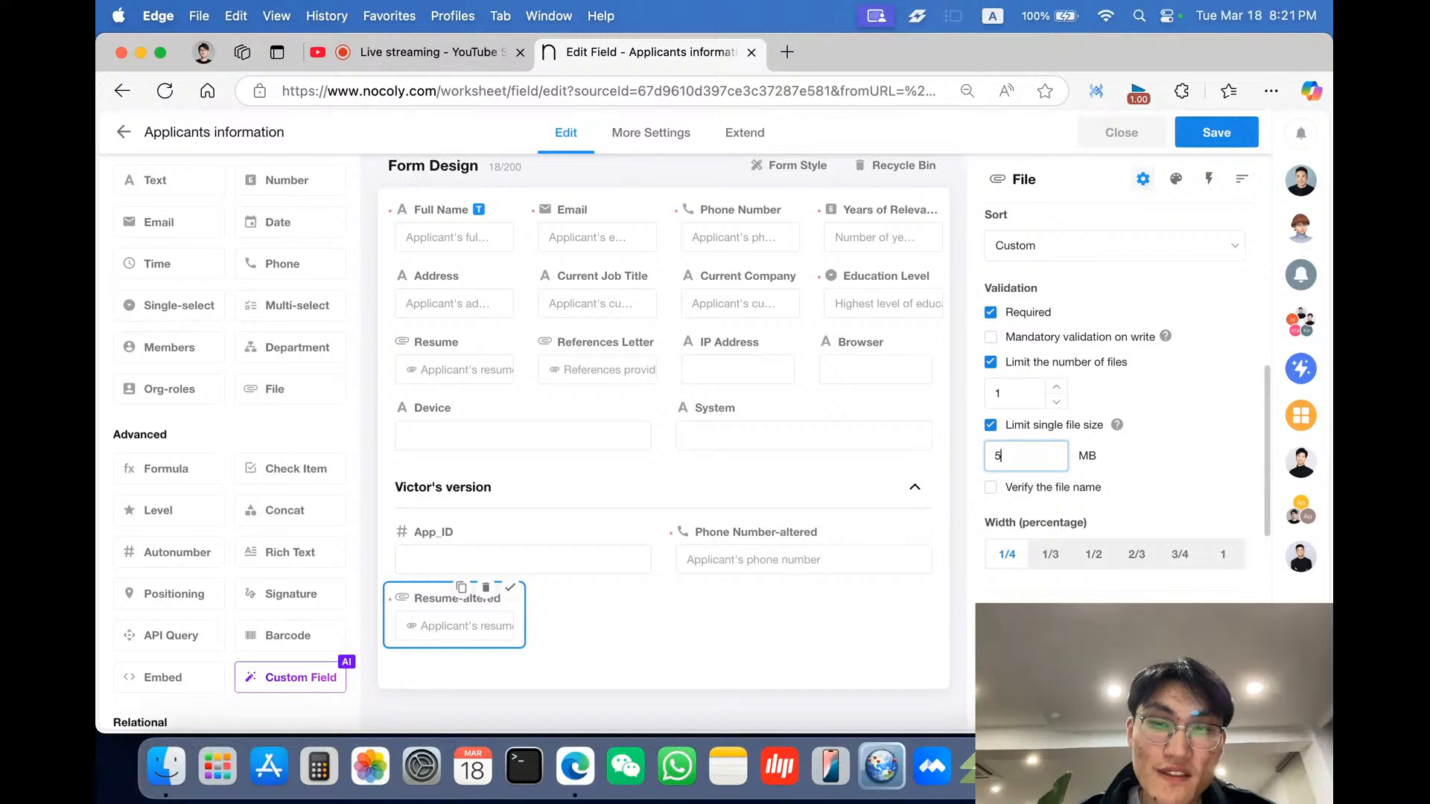
click(1114, 484)
- Set the Resume-altered field to read-only in its field attributes
scroll(1114, 484, down, 2)
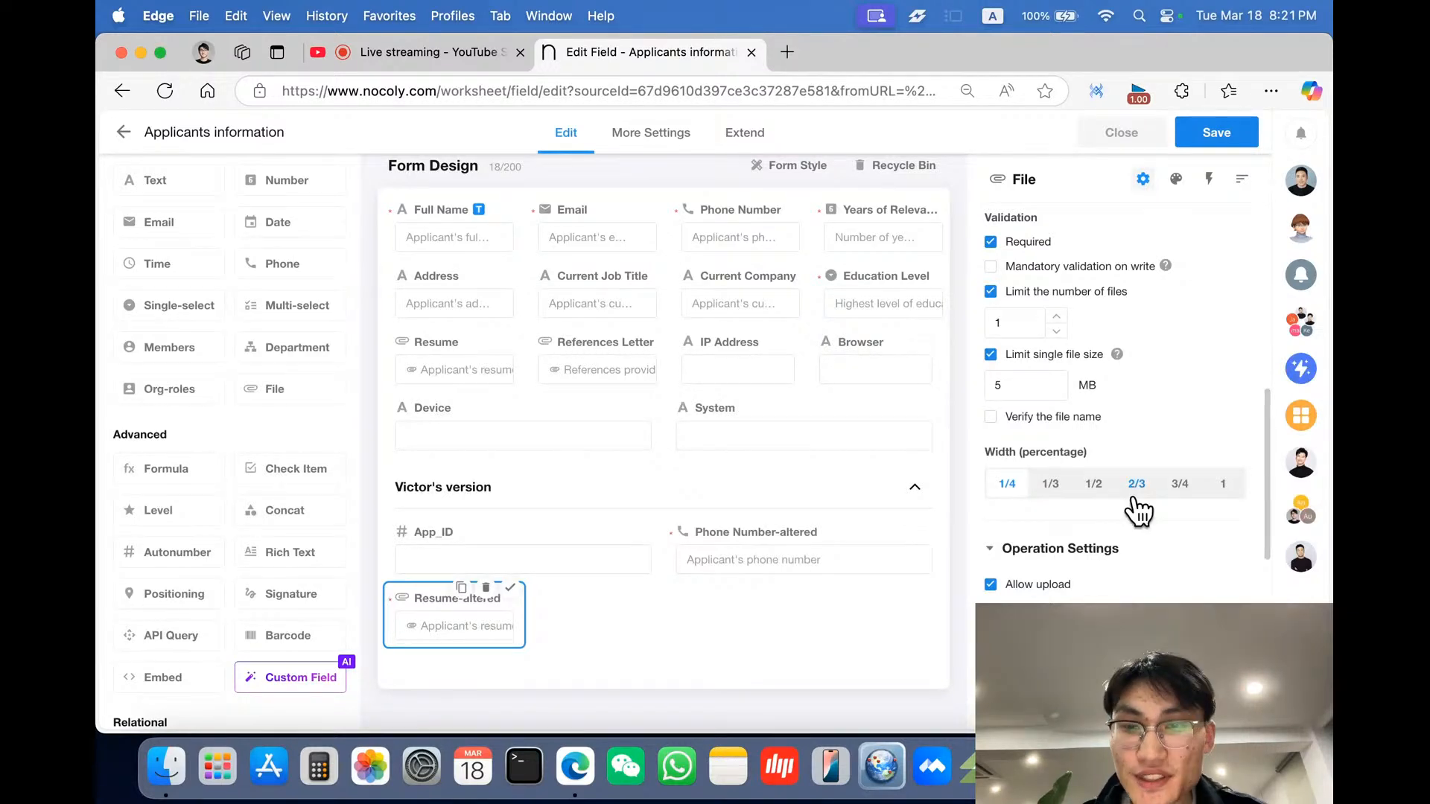
scroll(1130, 507, down, 2)
scroll(1097, 496, down, 2)
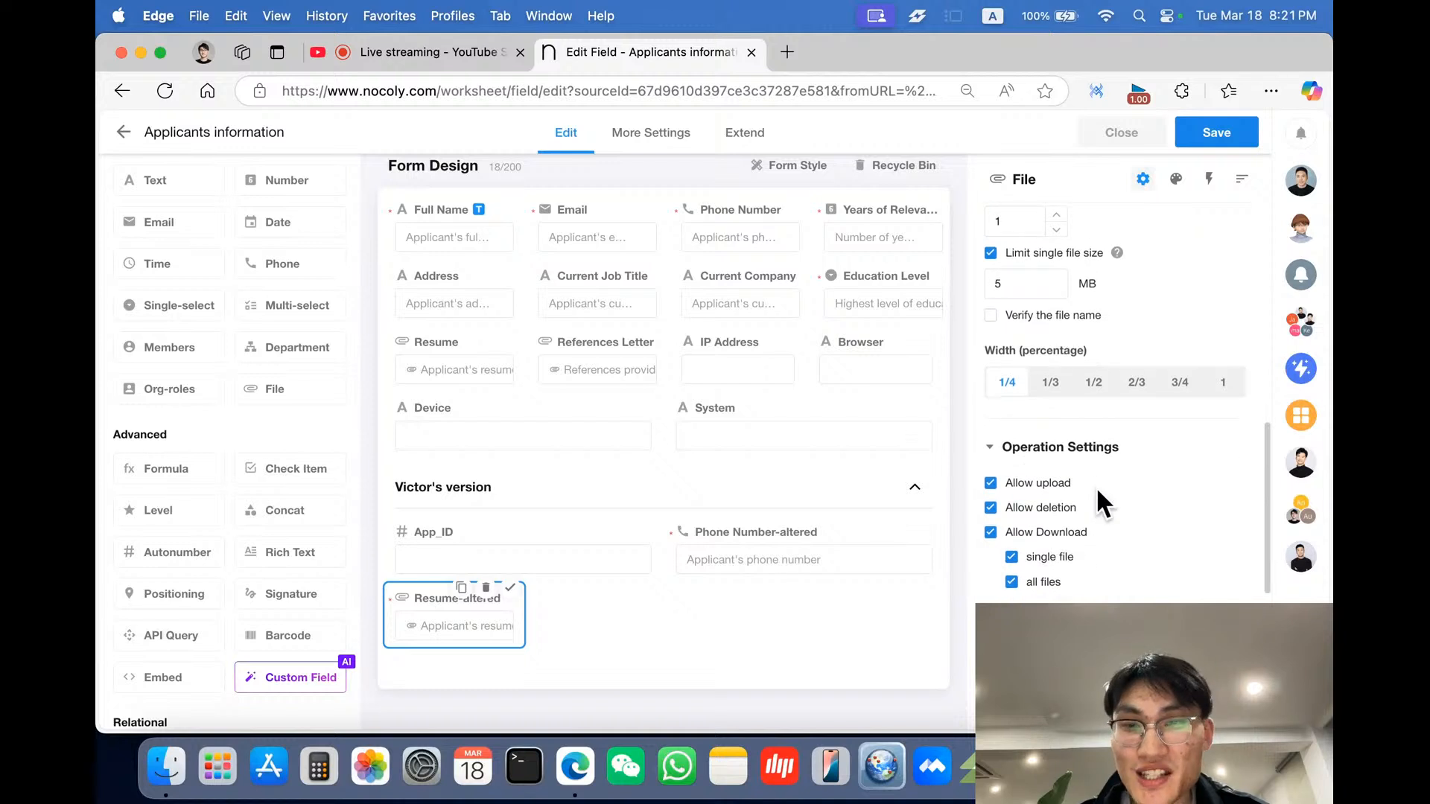
scroll(1096, 484, down, 2)
scroll(1113, 410, down, 2)
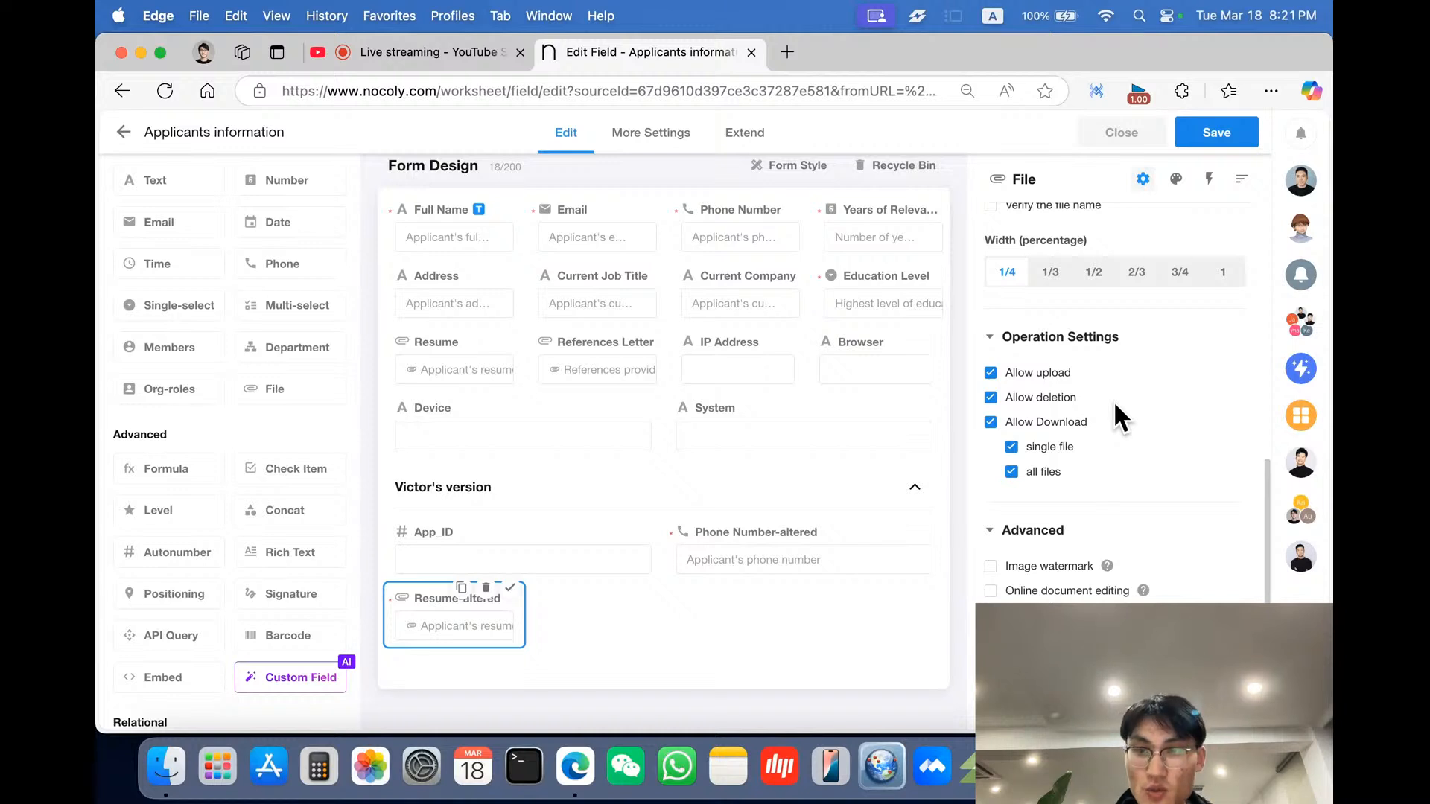
scroll(1114, 401, down, 5)
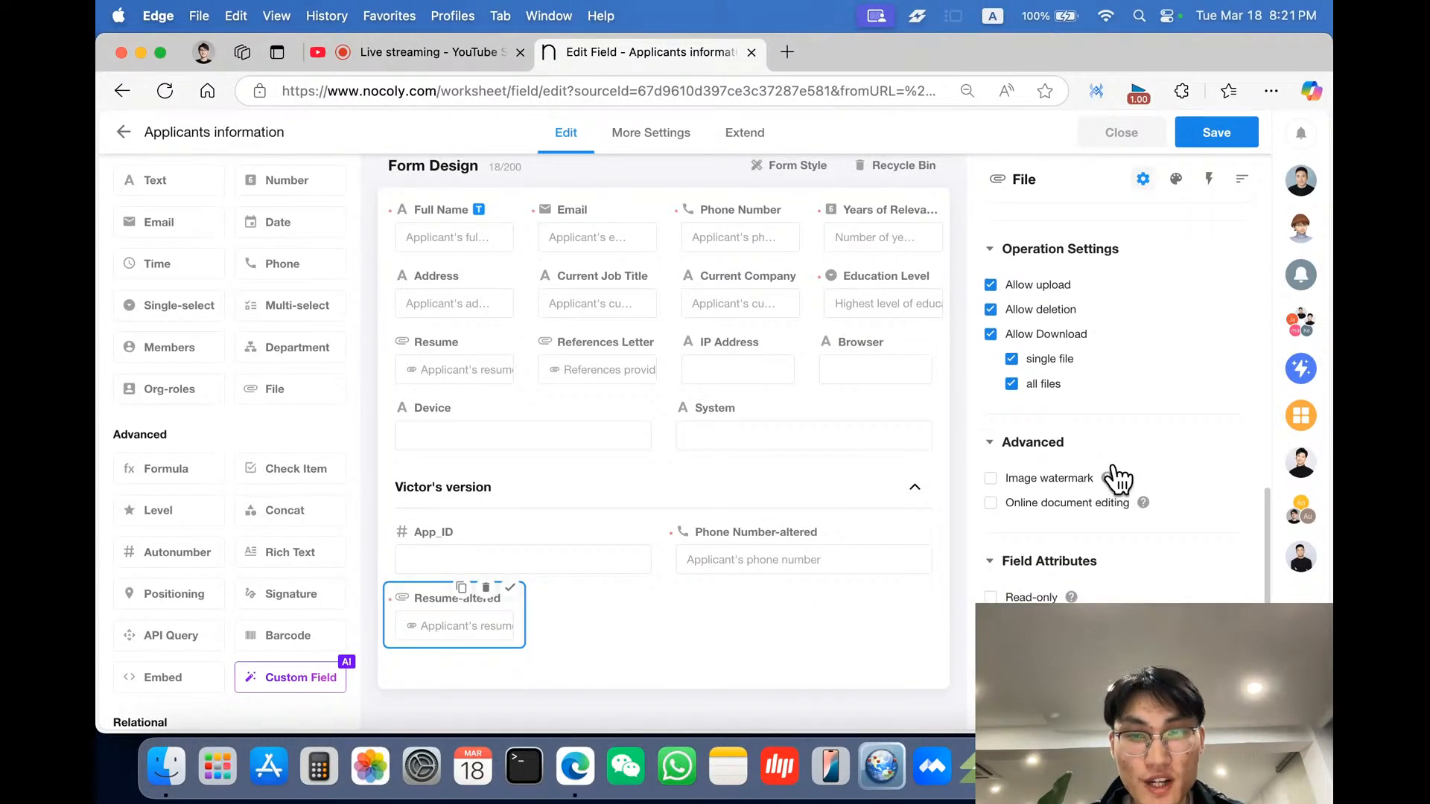
scroll(1123, 494, down, 1)
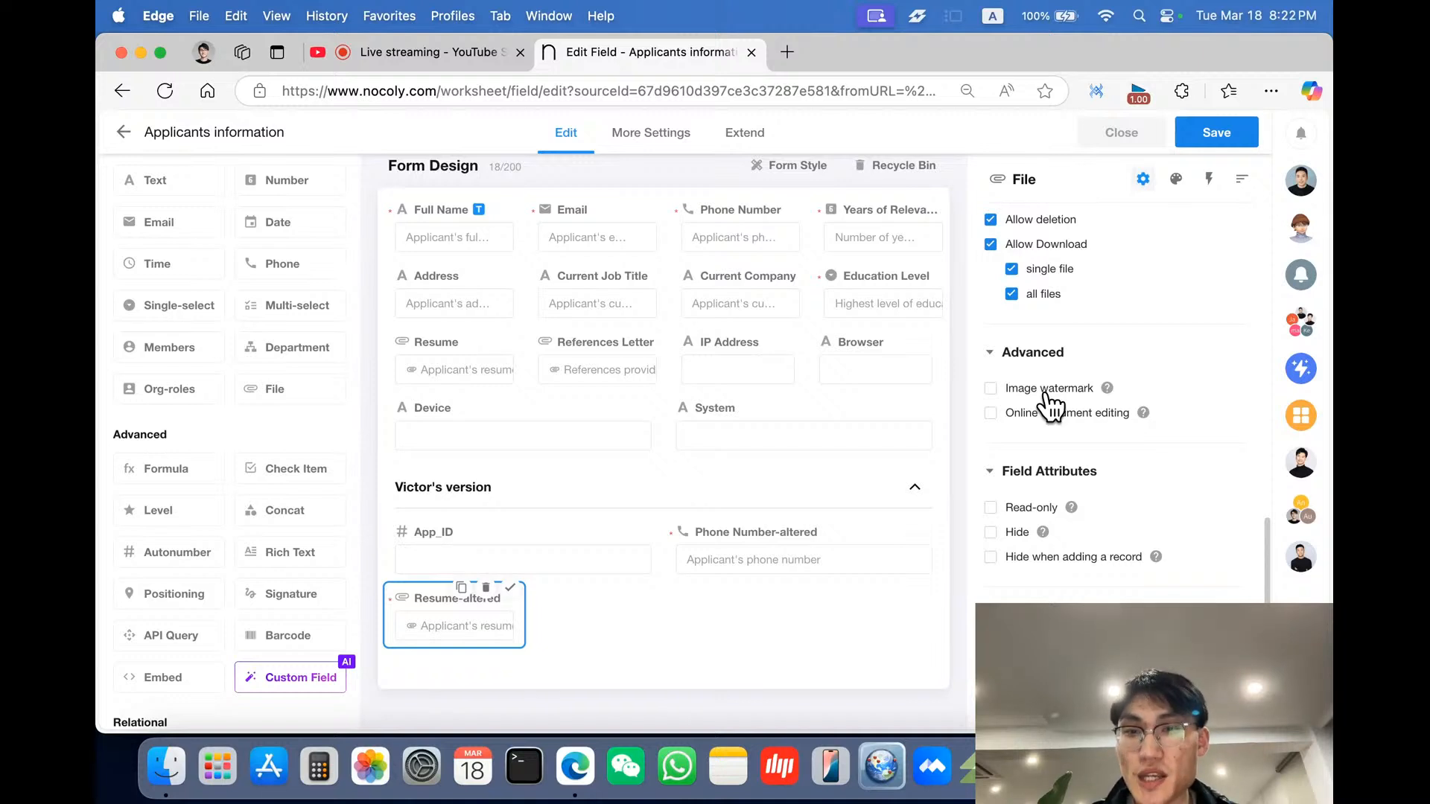
scroll(1095, 402, down, 2)
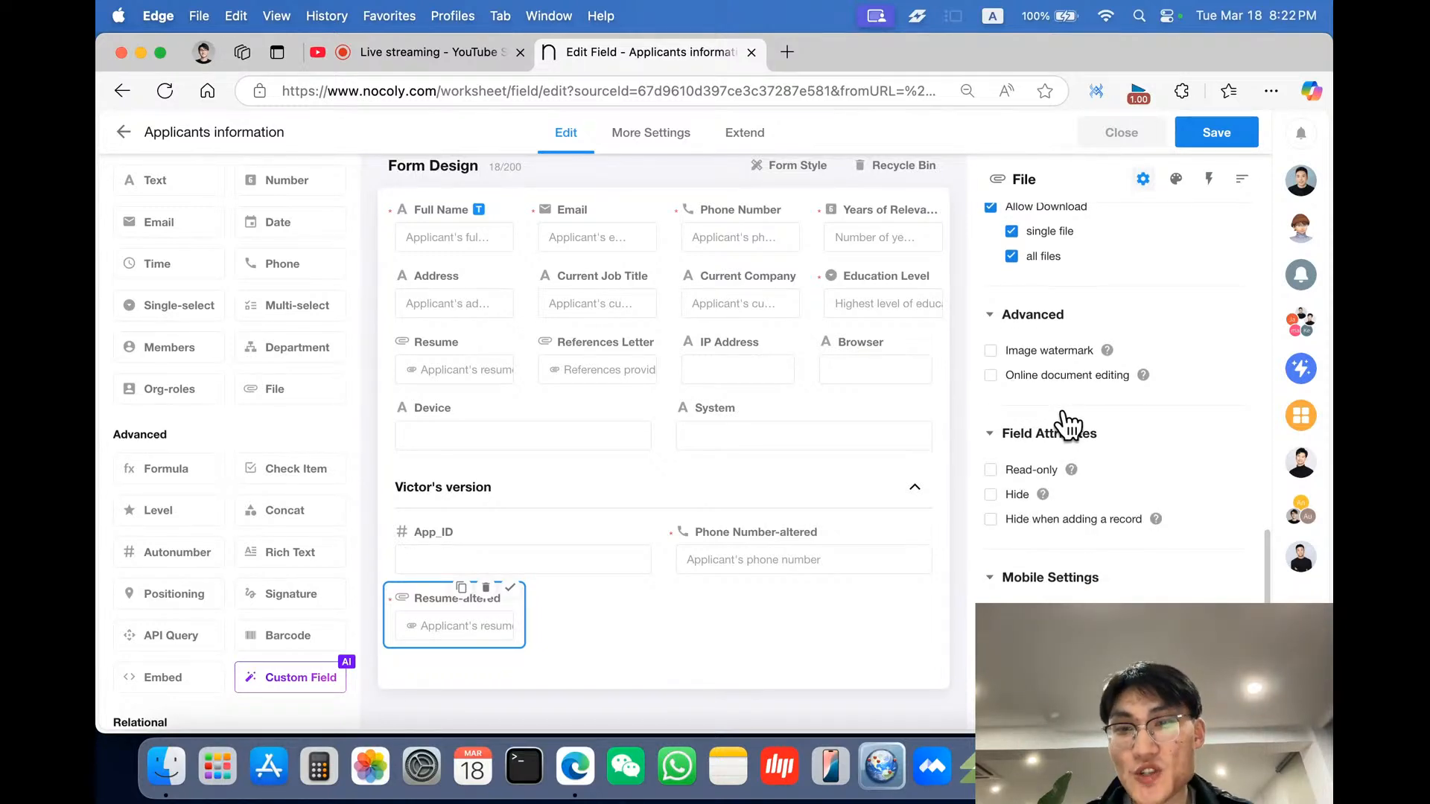
scroll(1065, 425, down, 2)
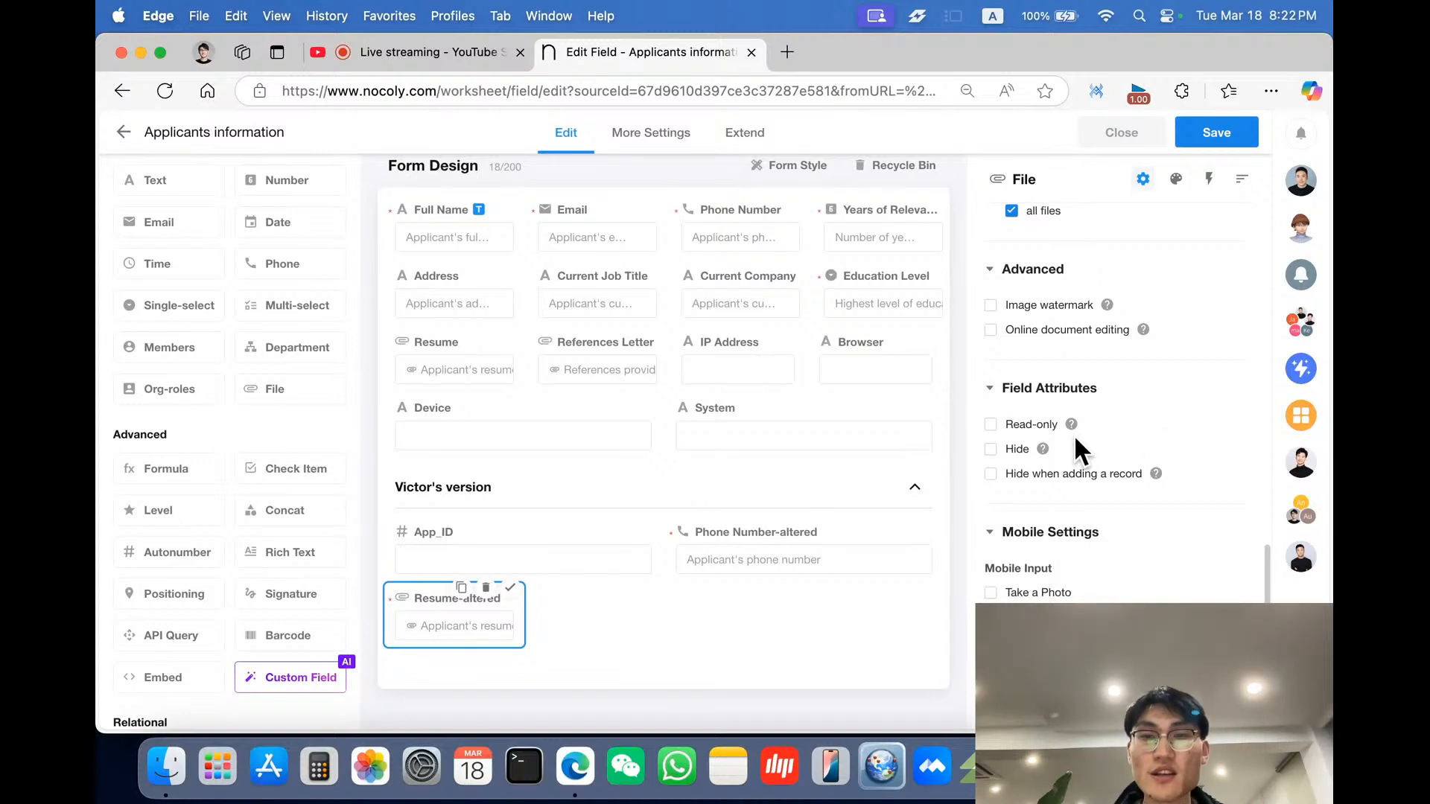
click(1034, 425)
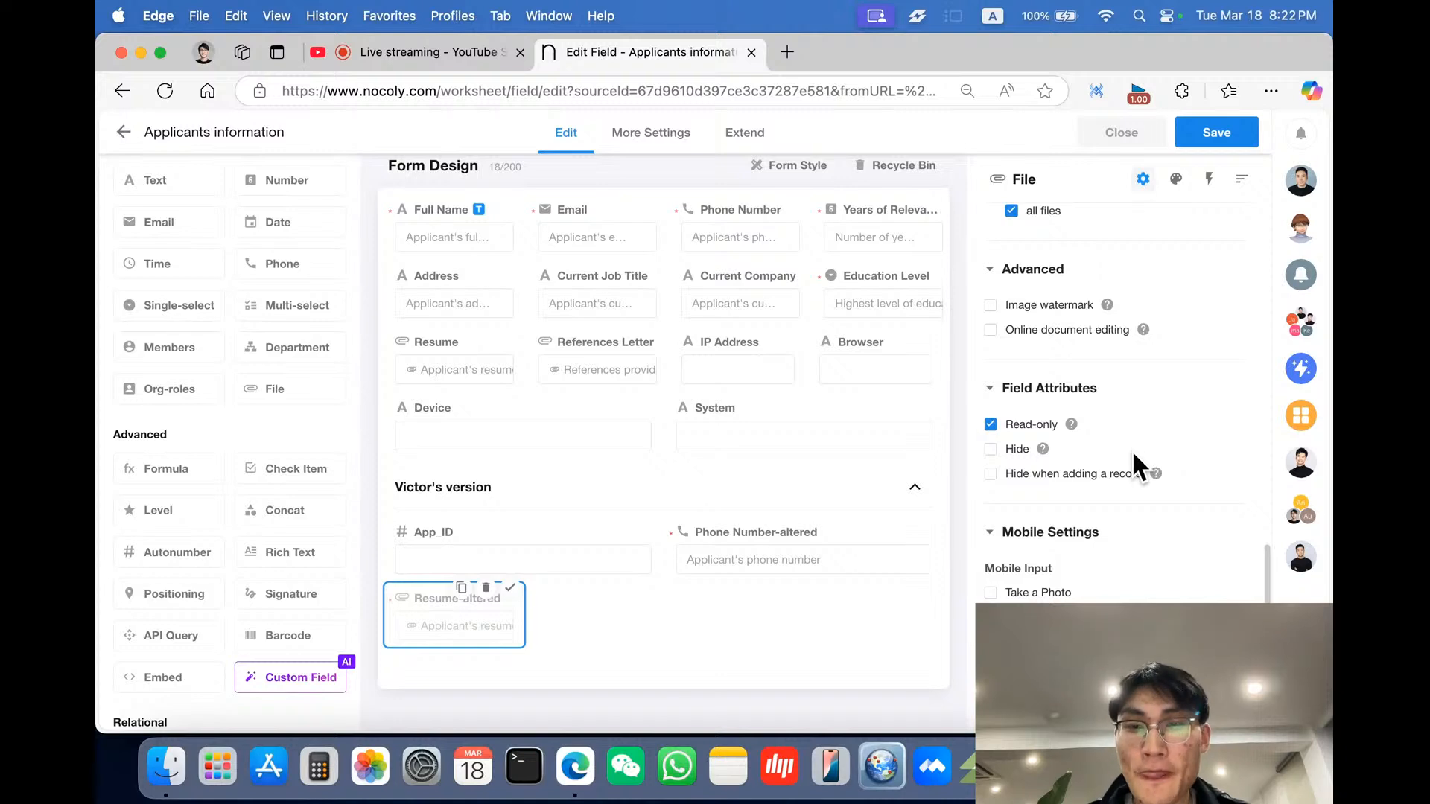
- Review the HR manager's requirements in the chat again
scroll(1132, 449, down, 1)
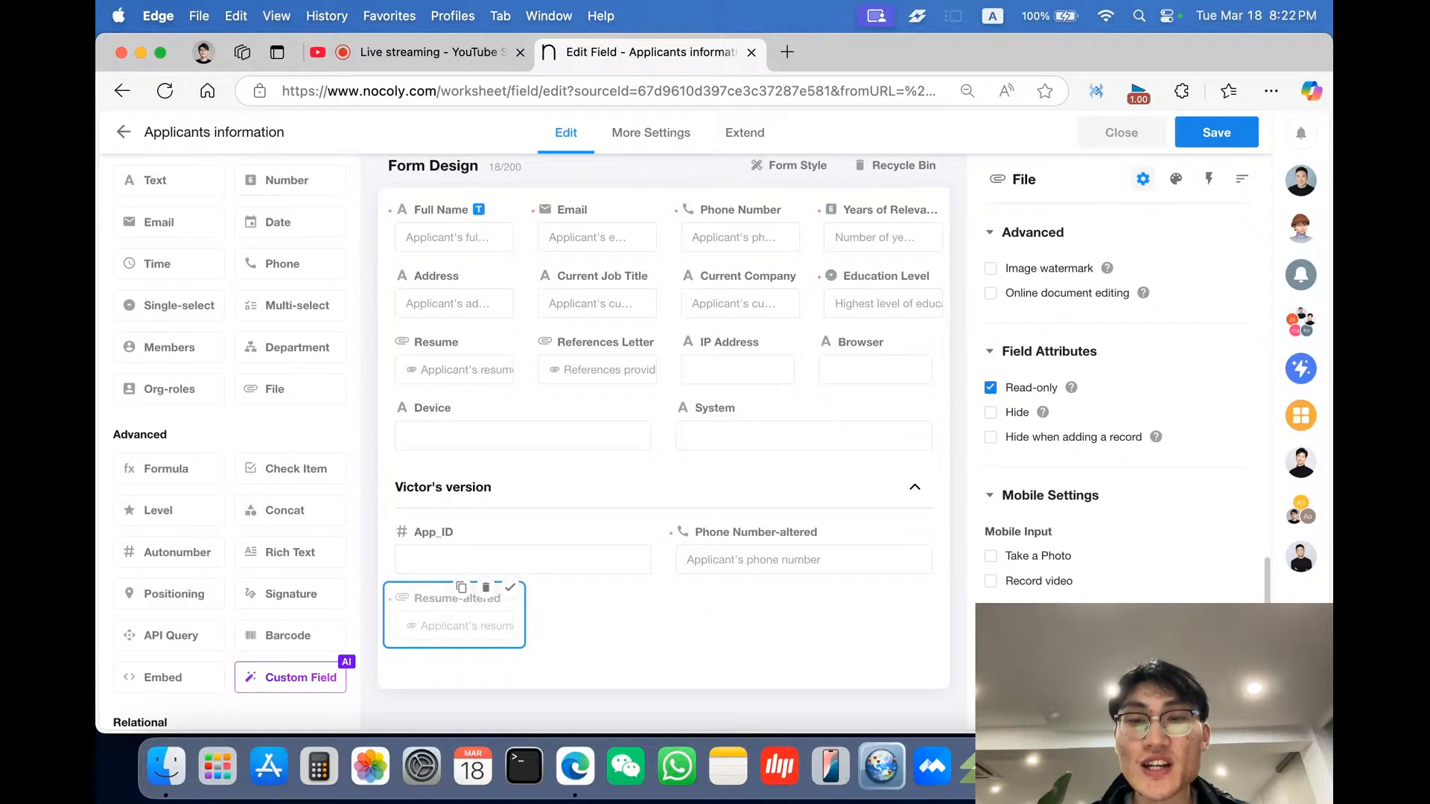
scroll(1117, 410, up, 5)
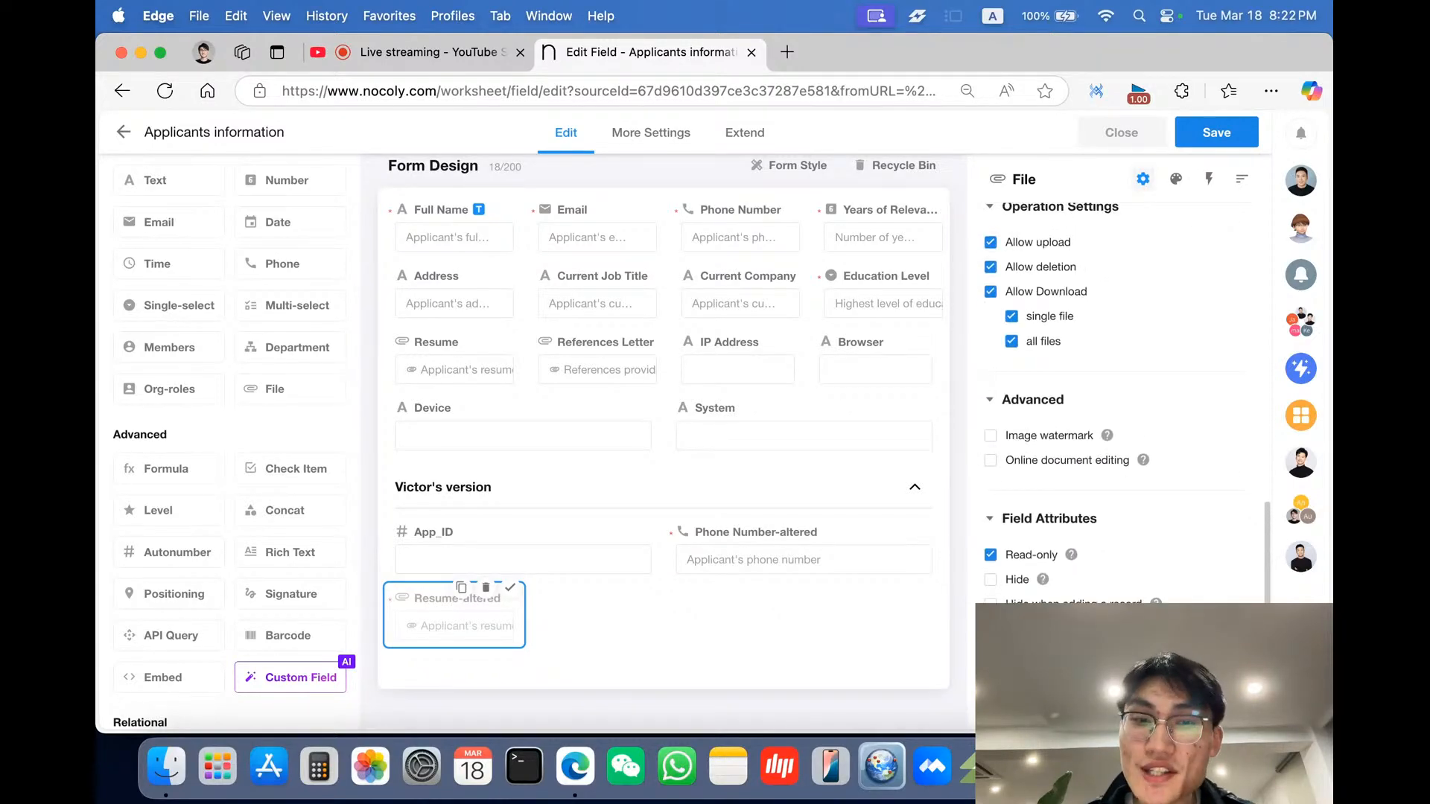
scroll(1117, 410, up, 4)
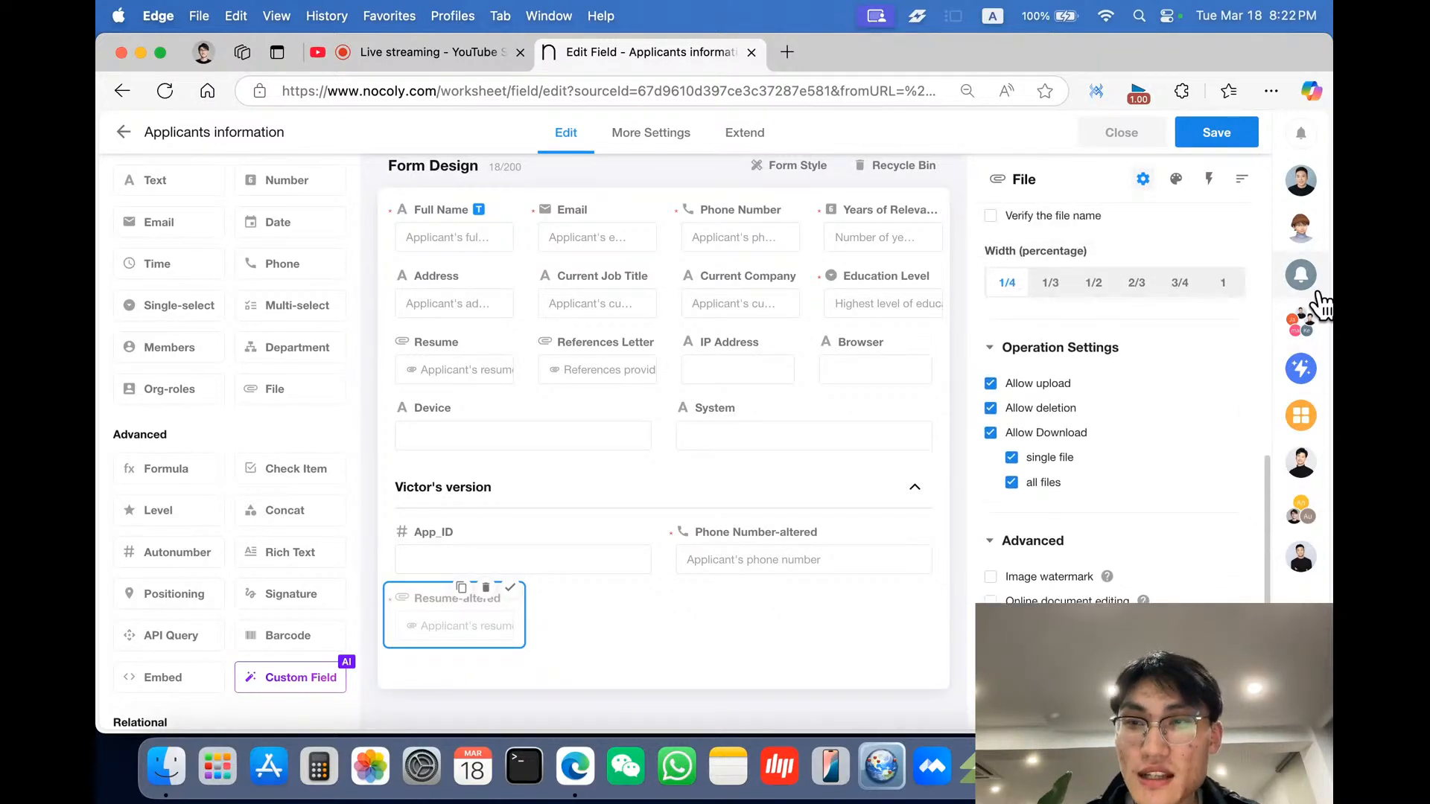
click(1301, 181)
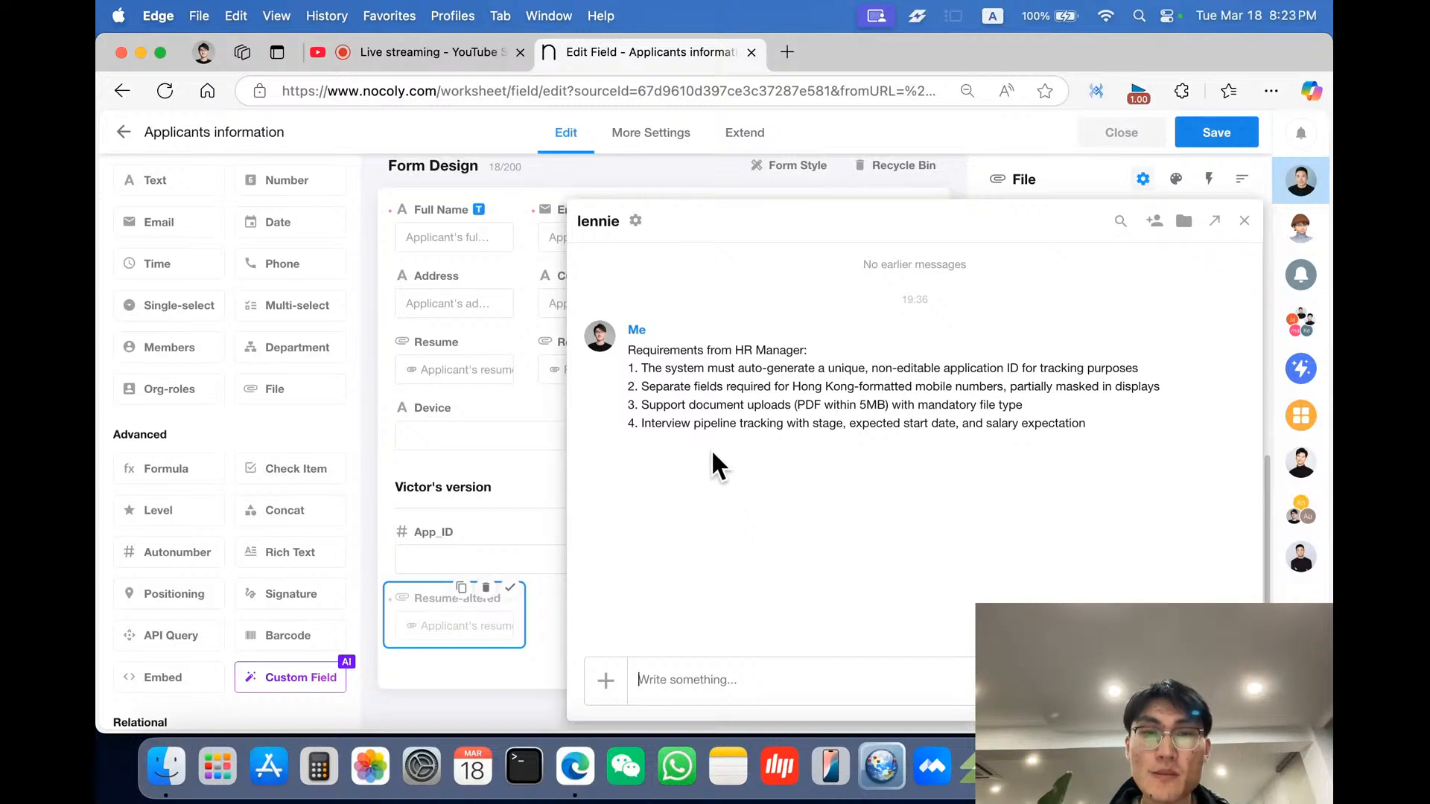
click(443, 626)
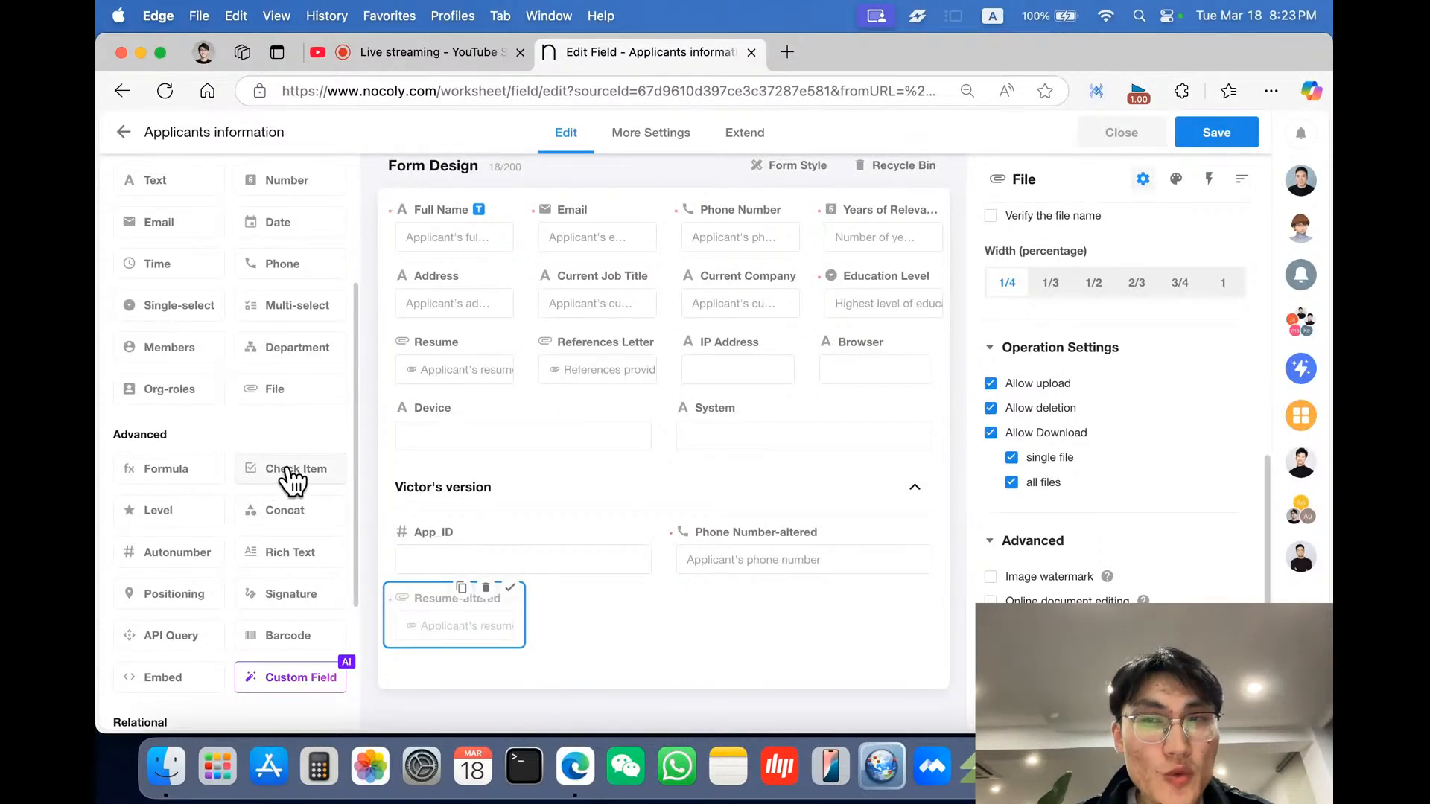
- Add a Single-select field named Stage beside Resume-altered in the Victor's version section
scroll(292, 480, up, 1)
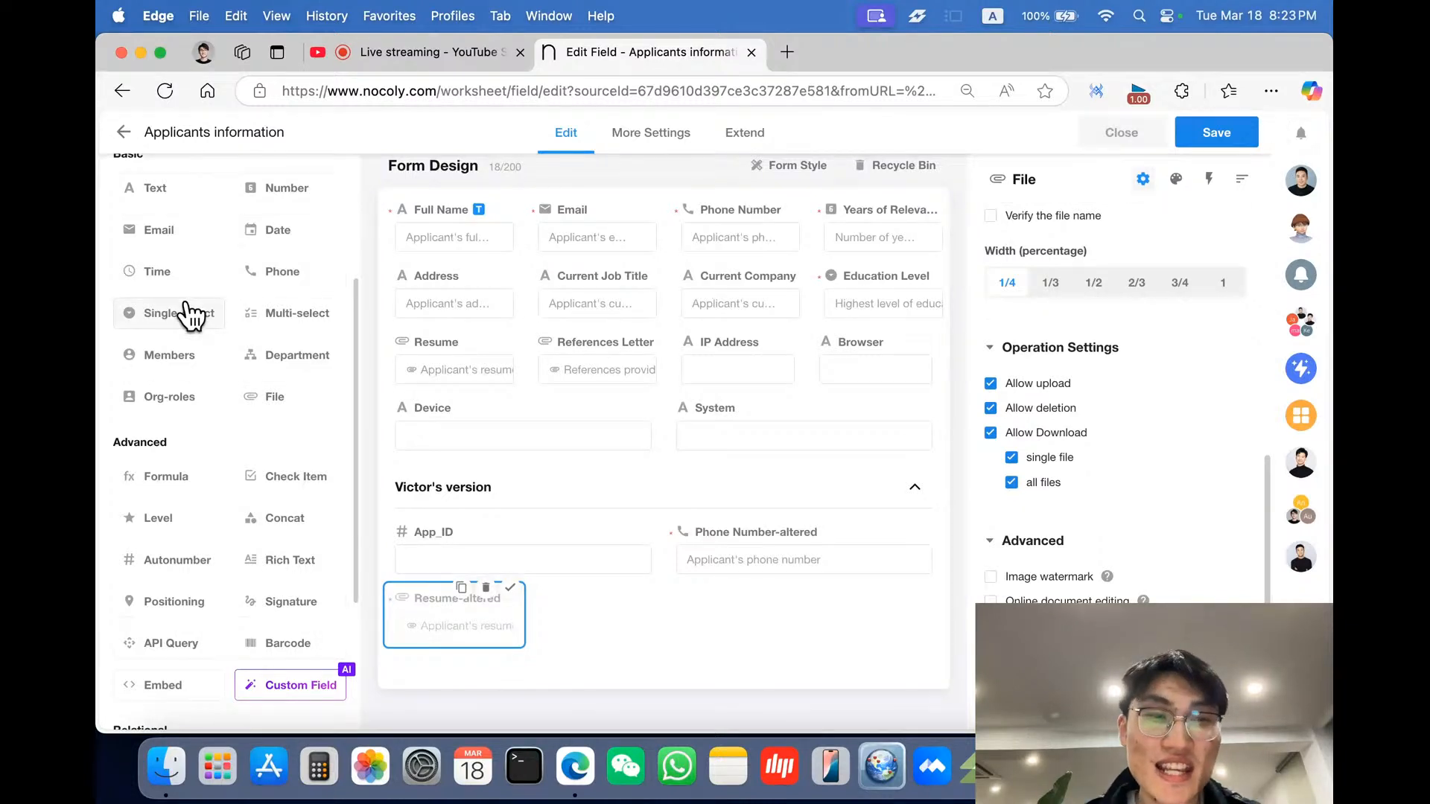
drag(178, 311, 648, 588)
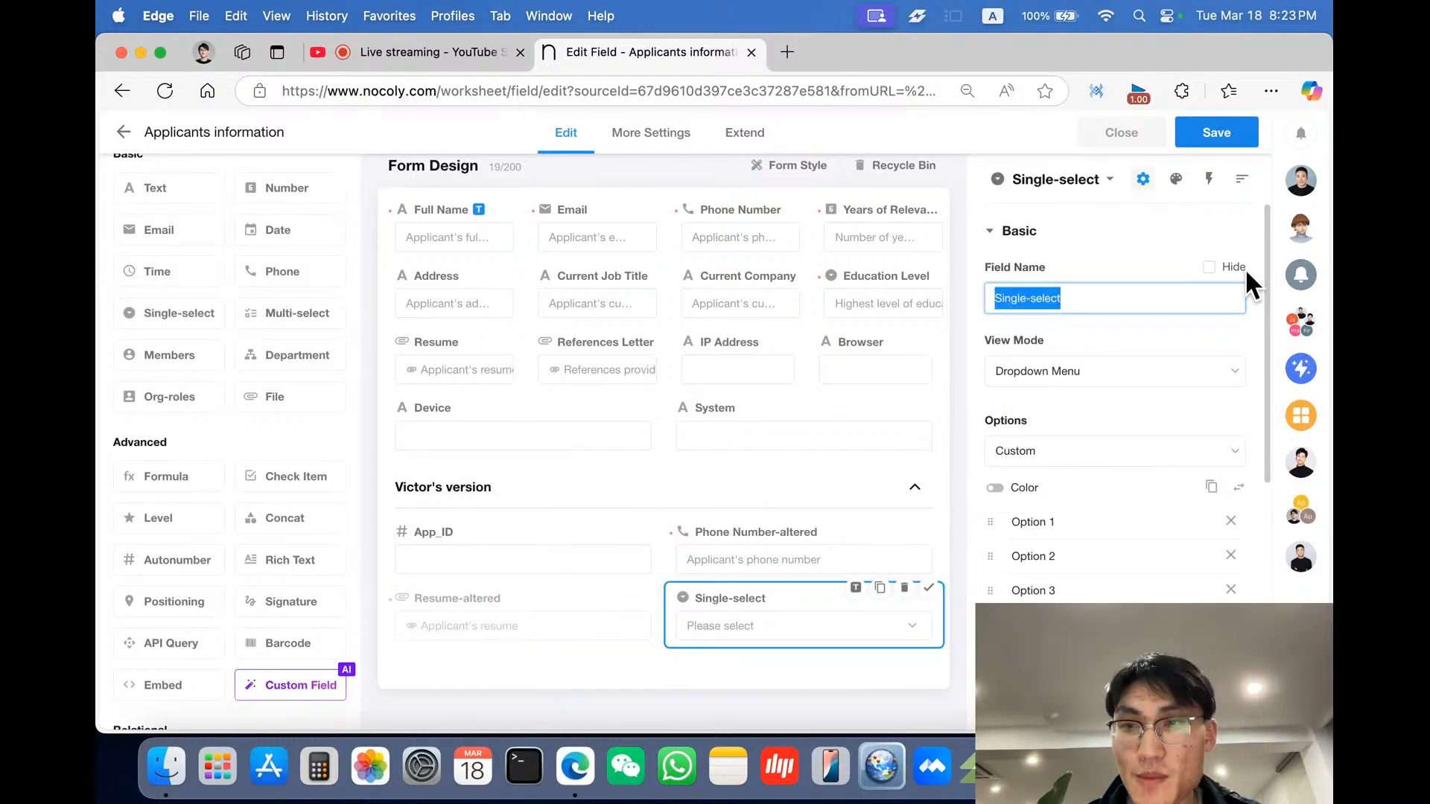
click(1299, 180)
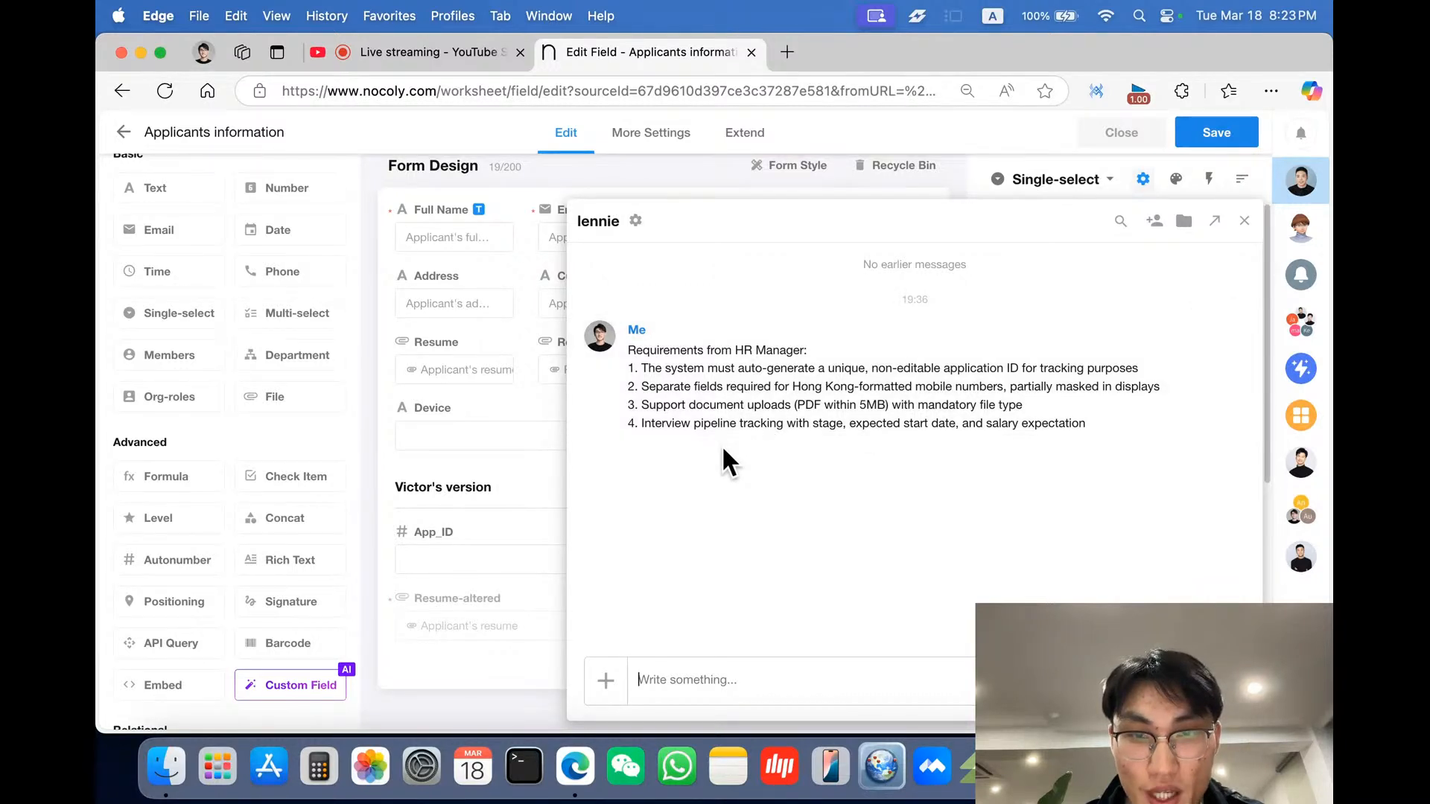
click(501, 595)
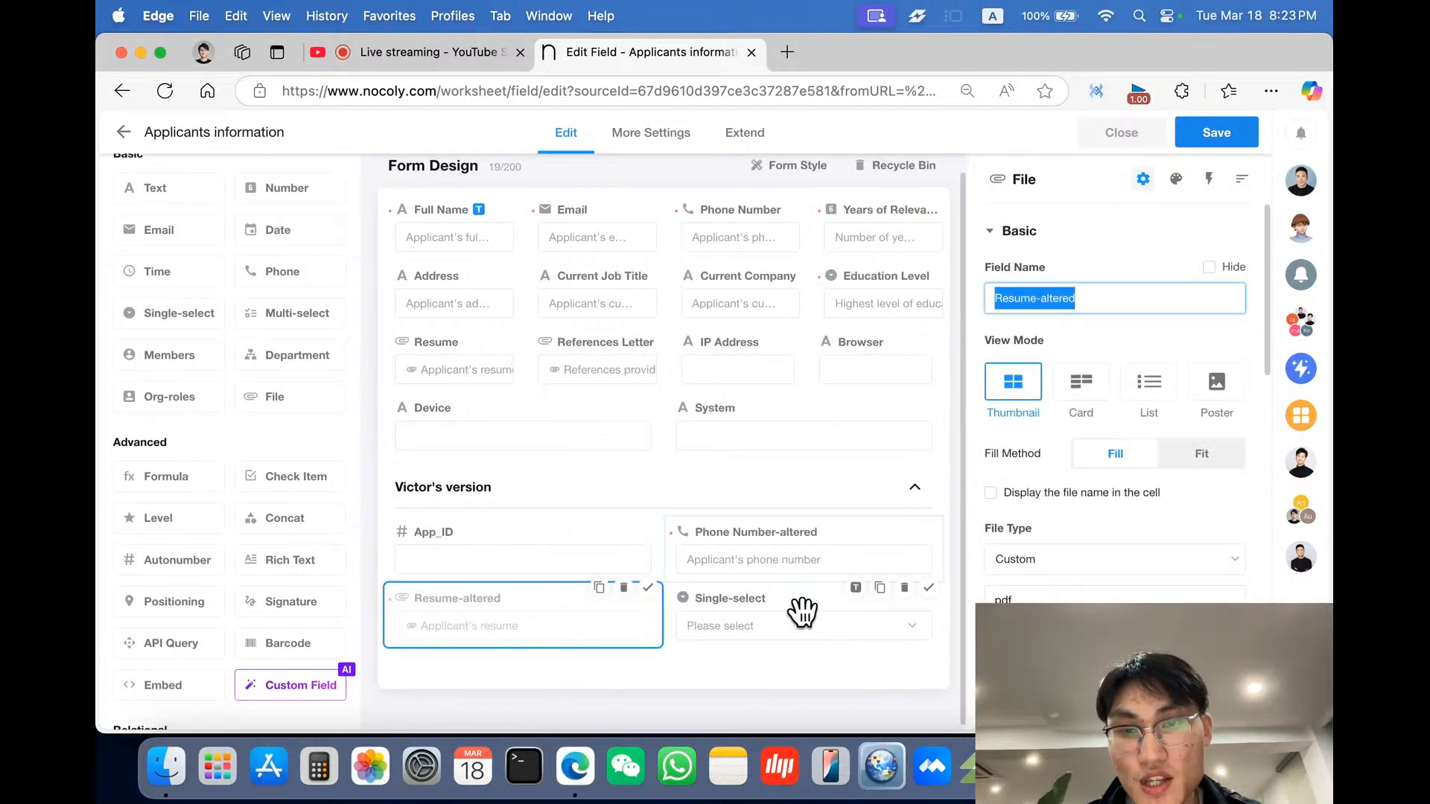
click(802, 611)
text(Stage)
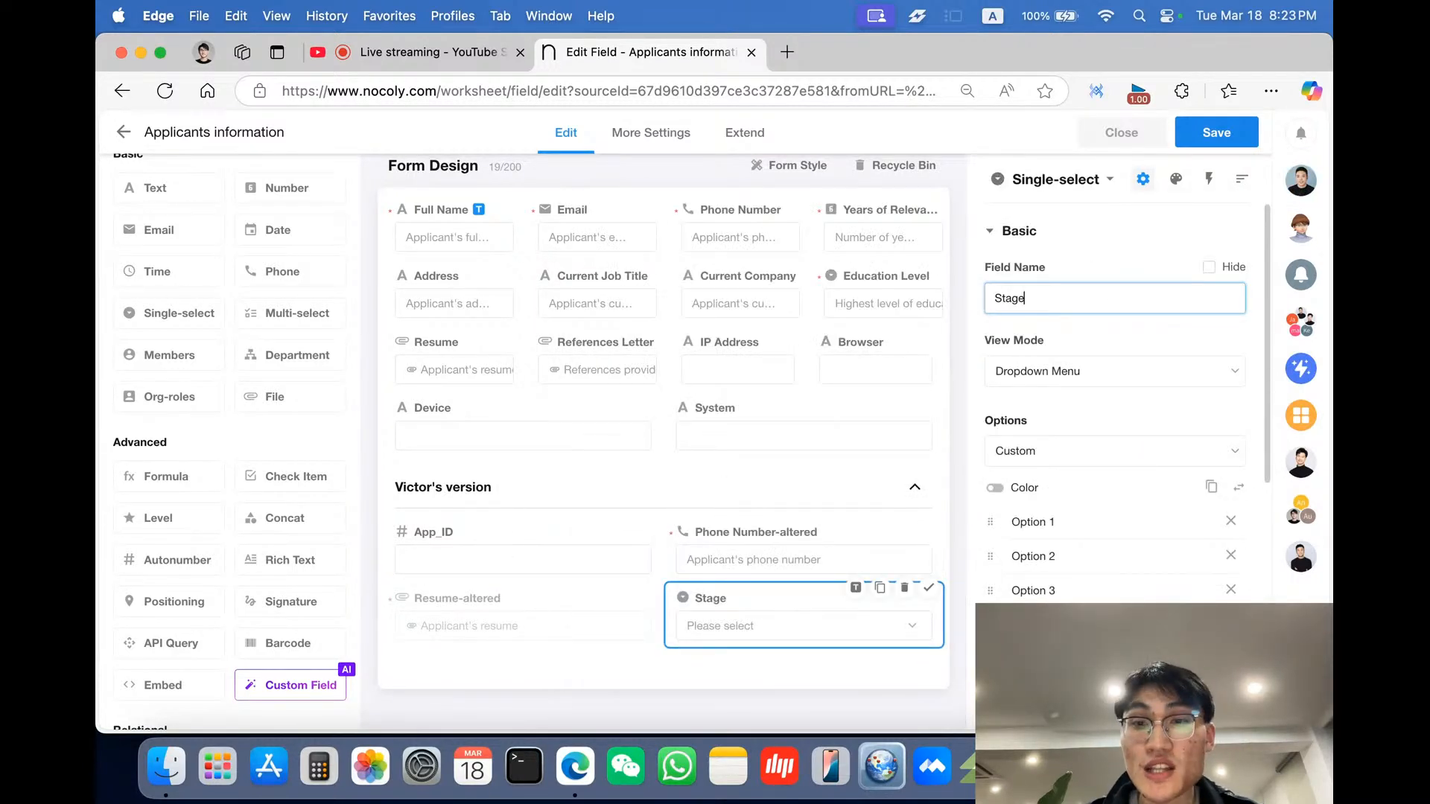
- Set the Stage field's view mode to Progress Bar
click(1063, 413)
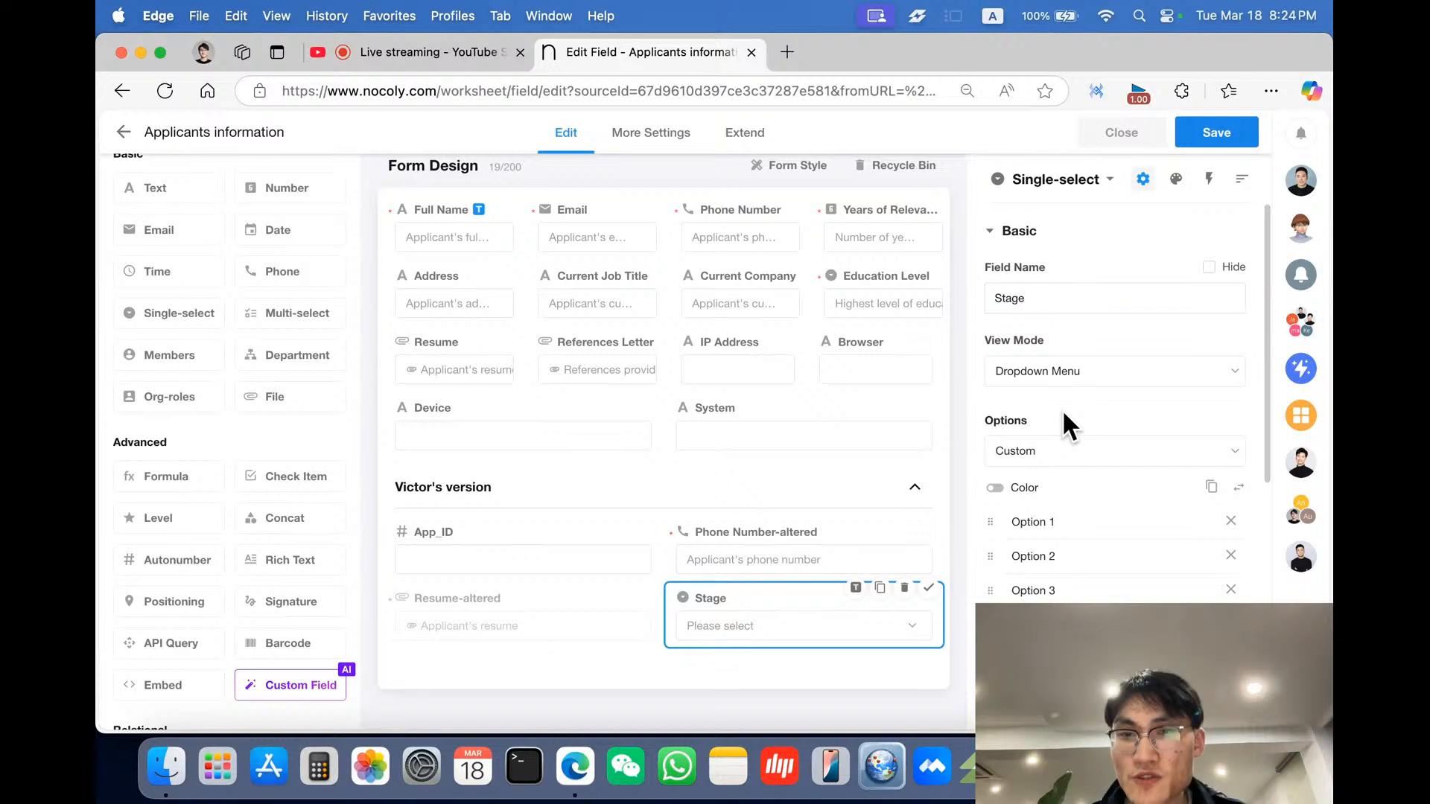
click(1096, 385)
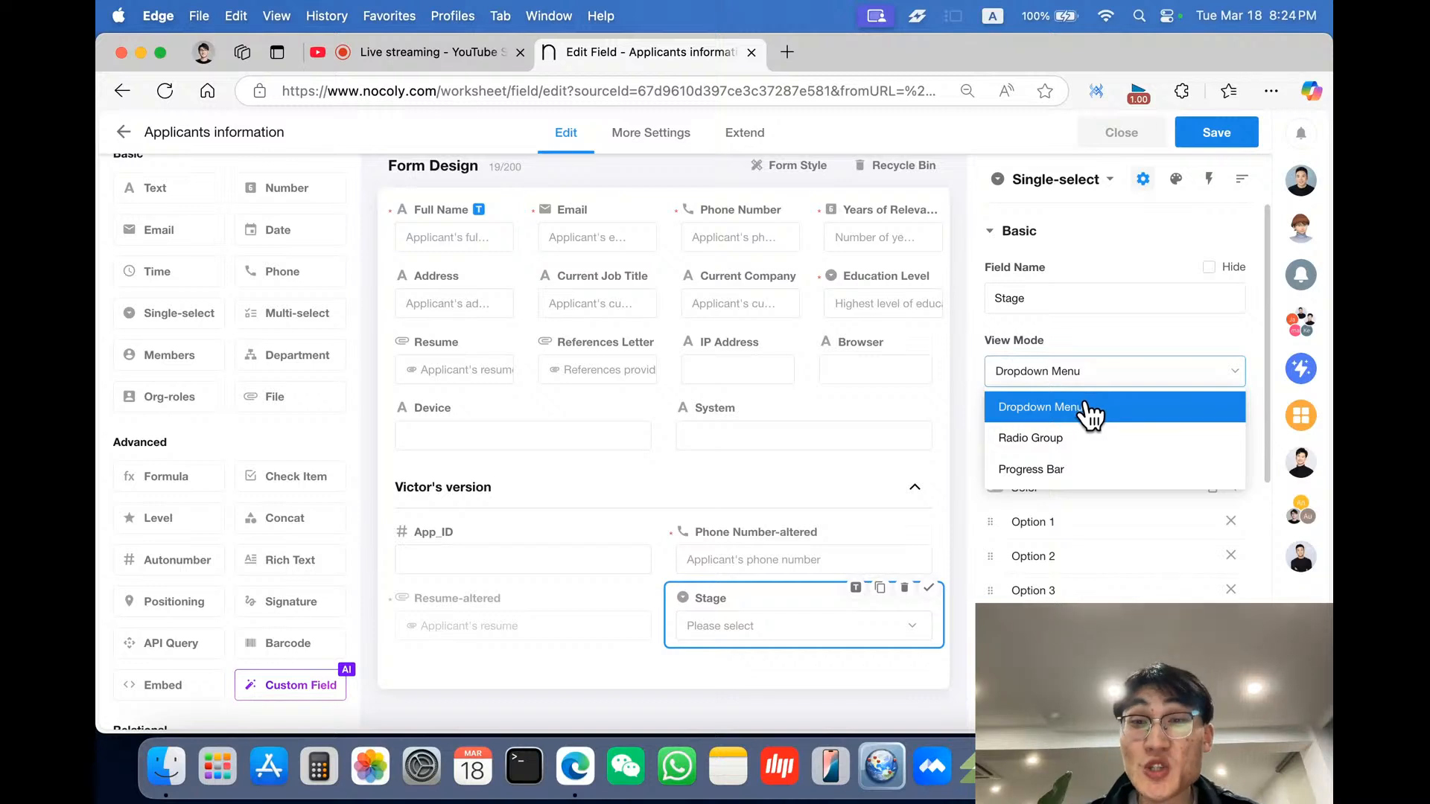
click(1077, 442)
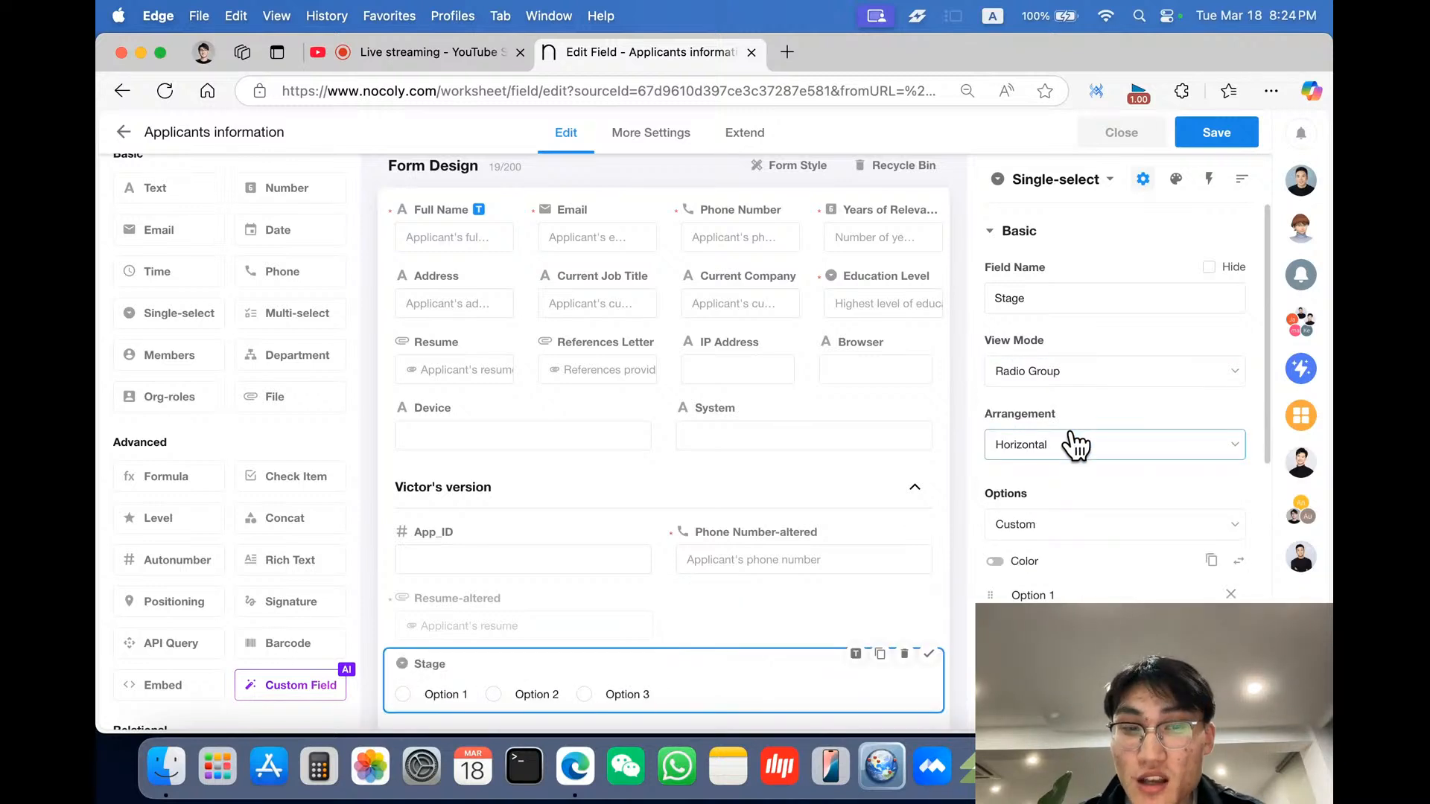
scroll(1068, 440, down, 1)
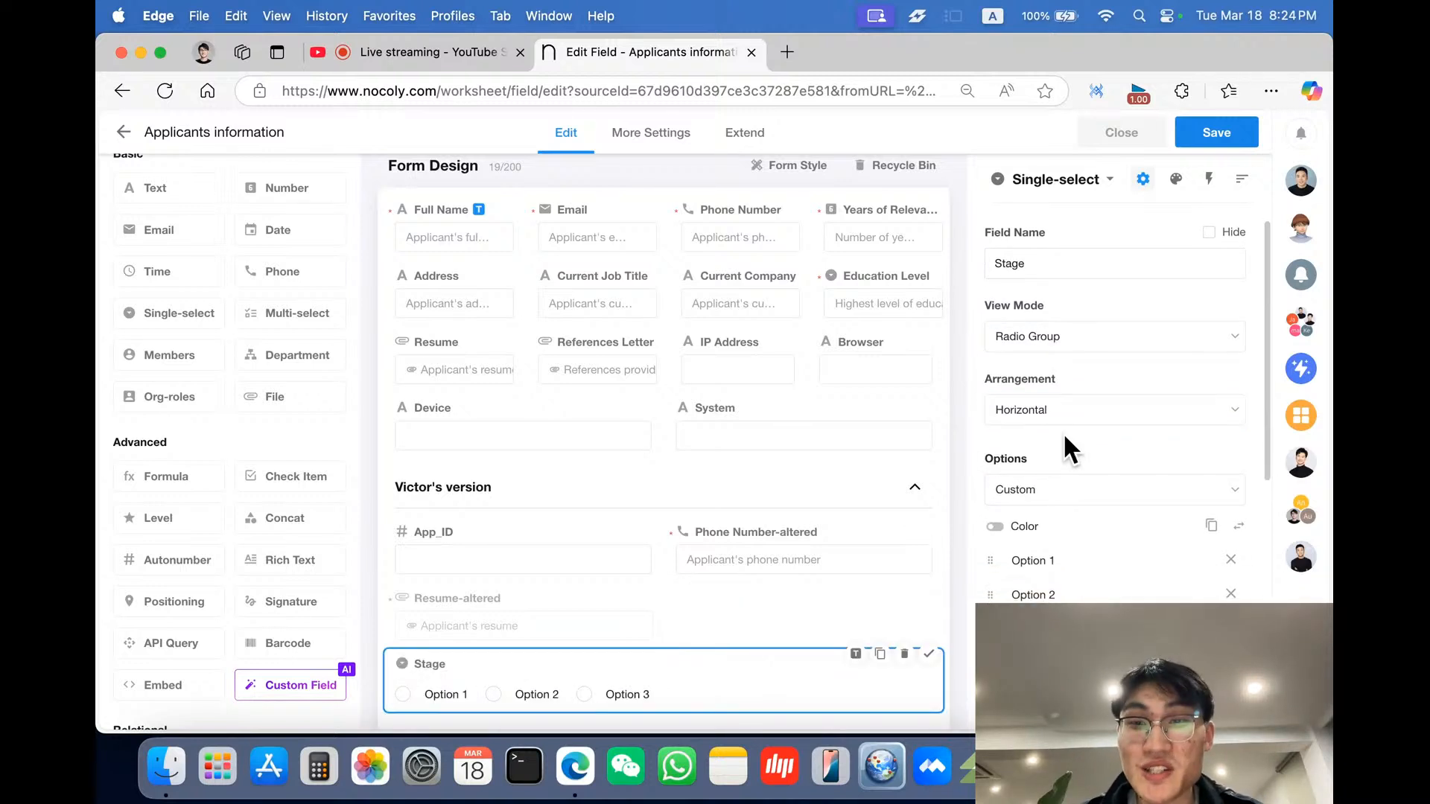
click(1084, 342)
click(1084, 433)
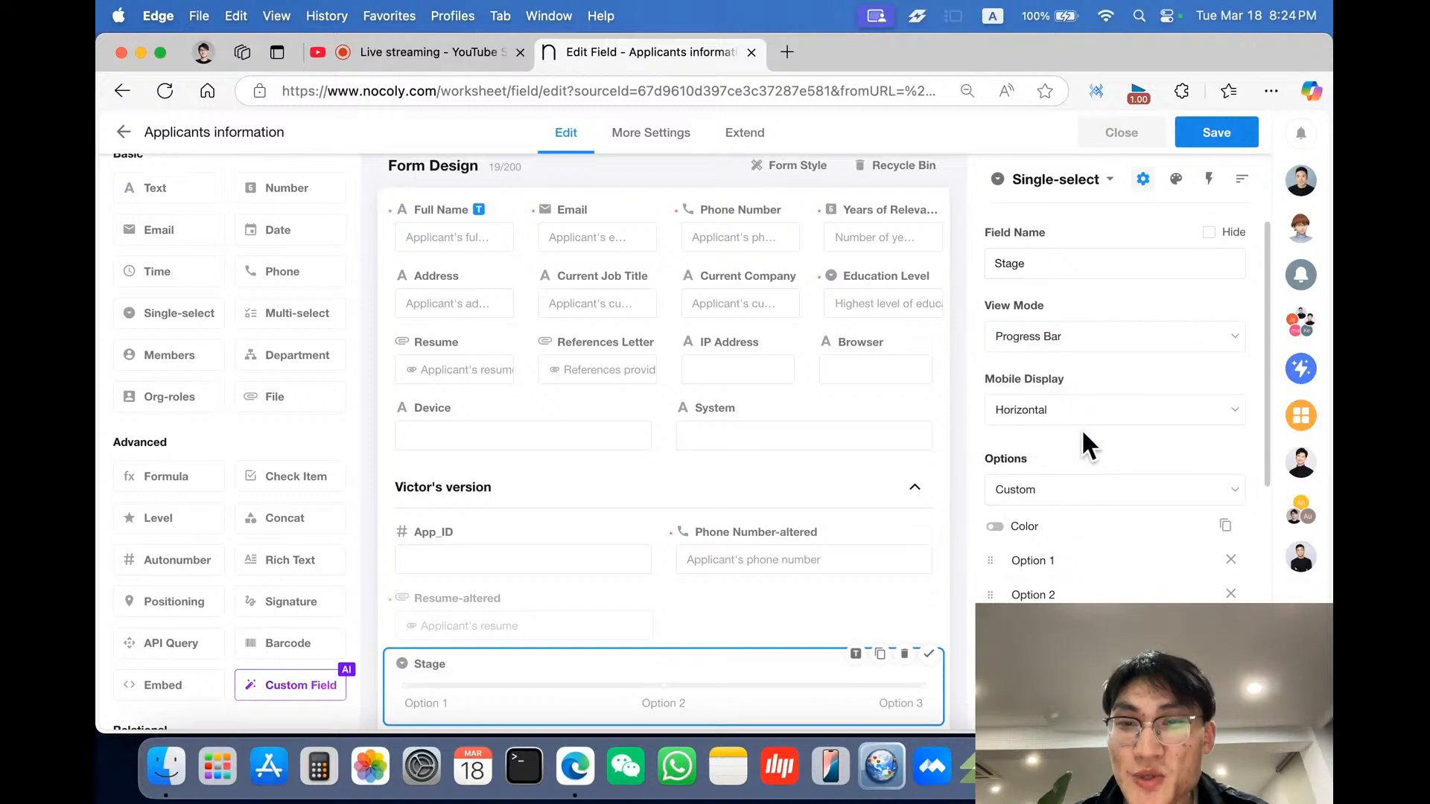
- Examine the option source choices for the Stage field's options
scroll(1081, 427, down, 1)
scroll(861, 548, down, 2)
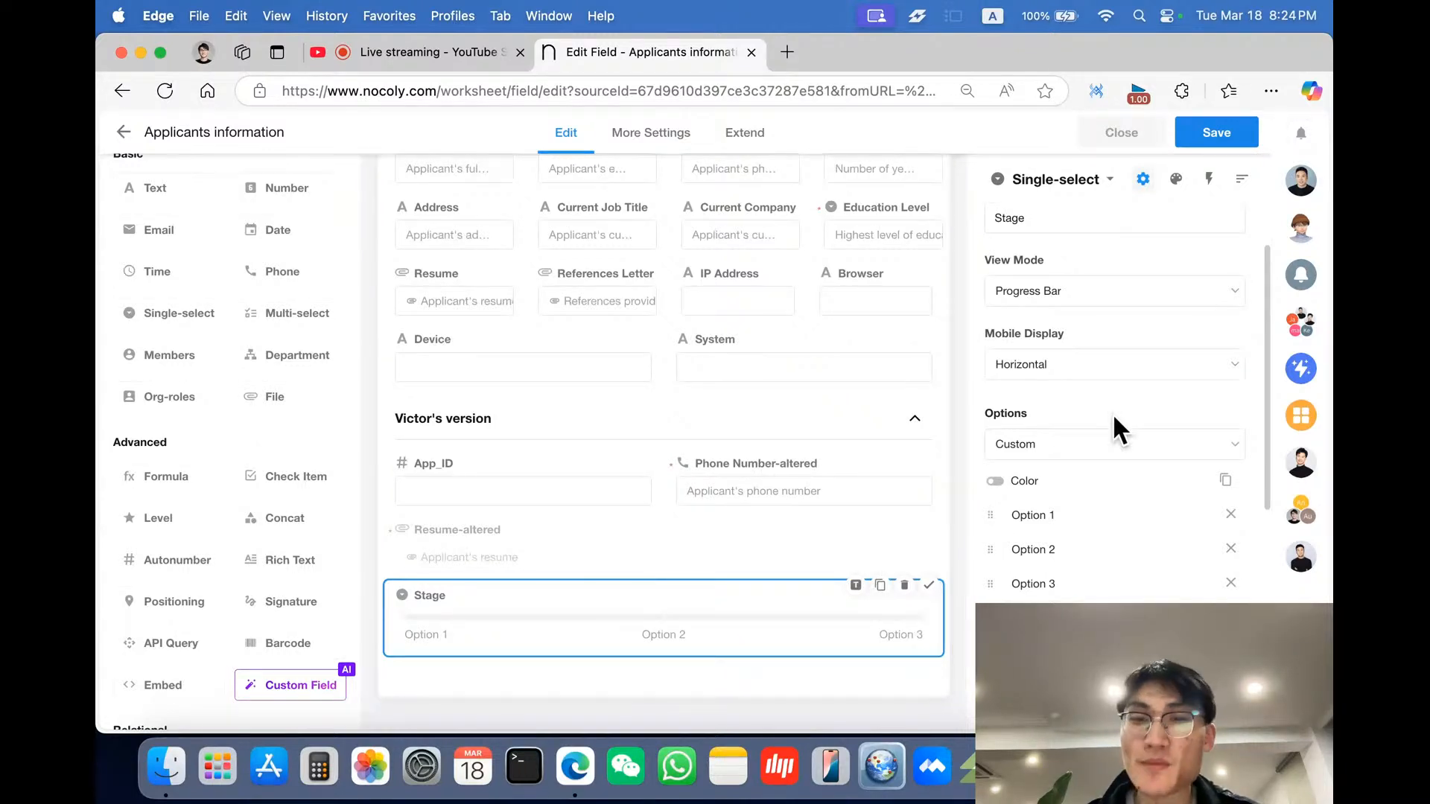
scroll(1111, 412, down, 2)
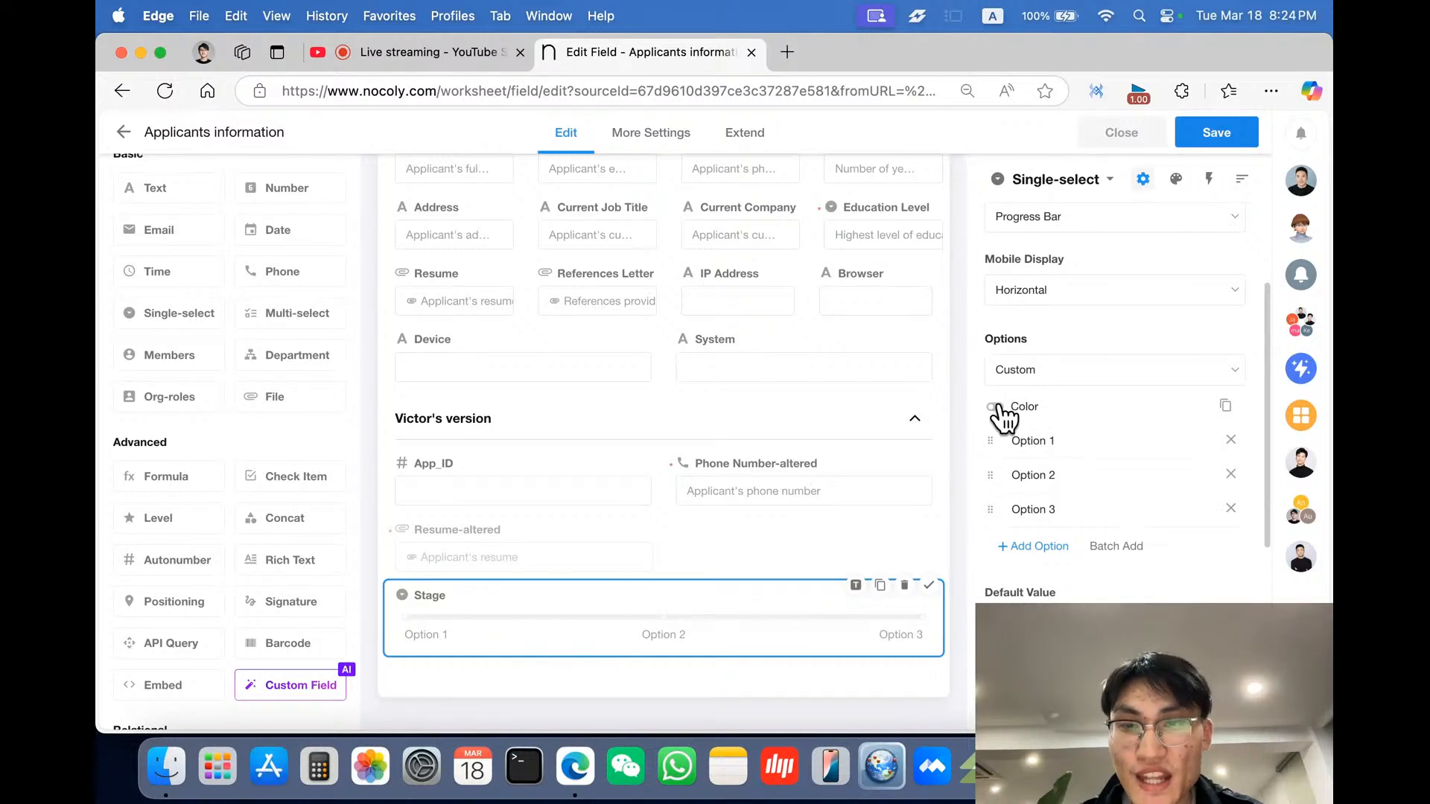
click(1031, 380)
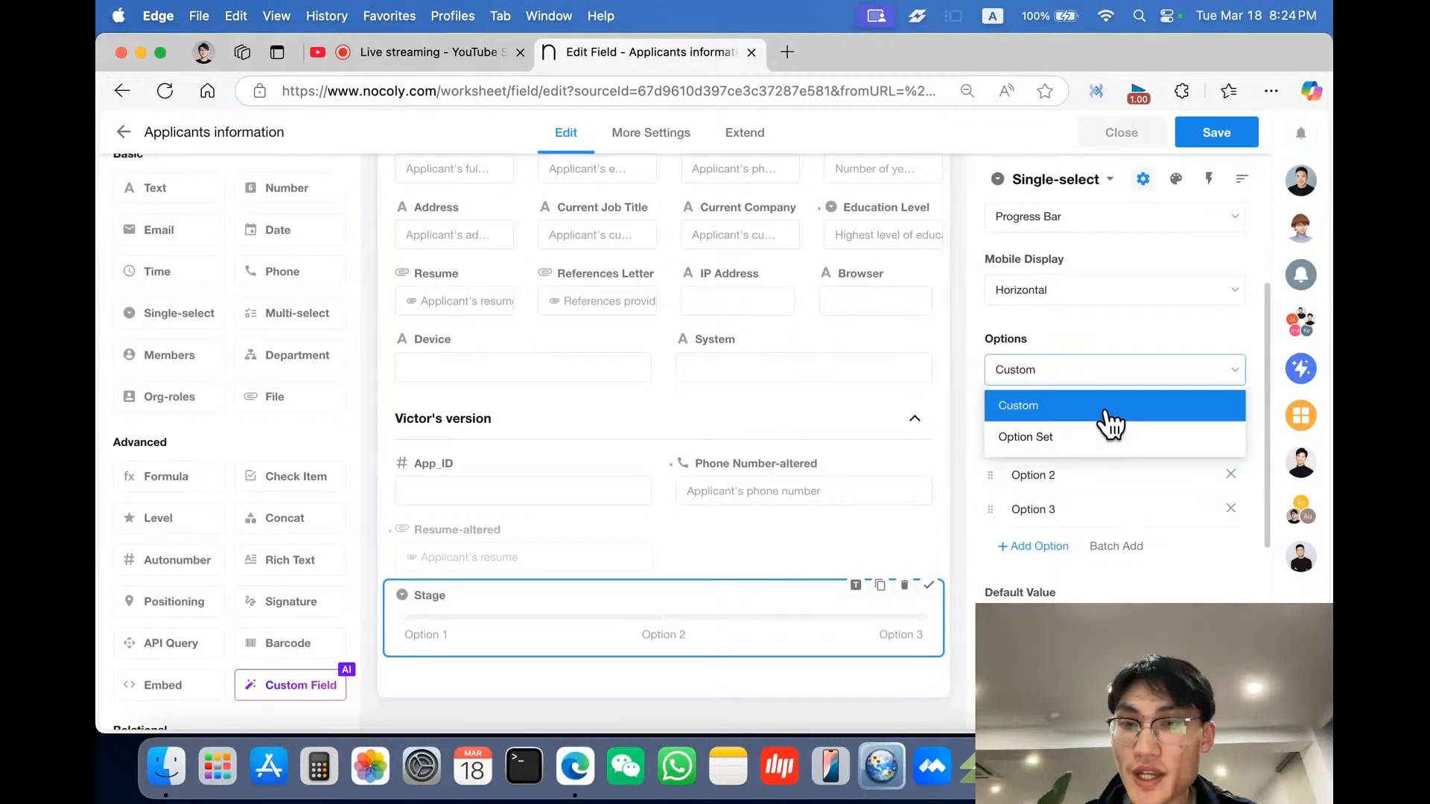
click(1143, 333)
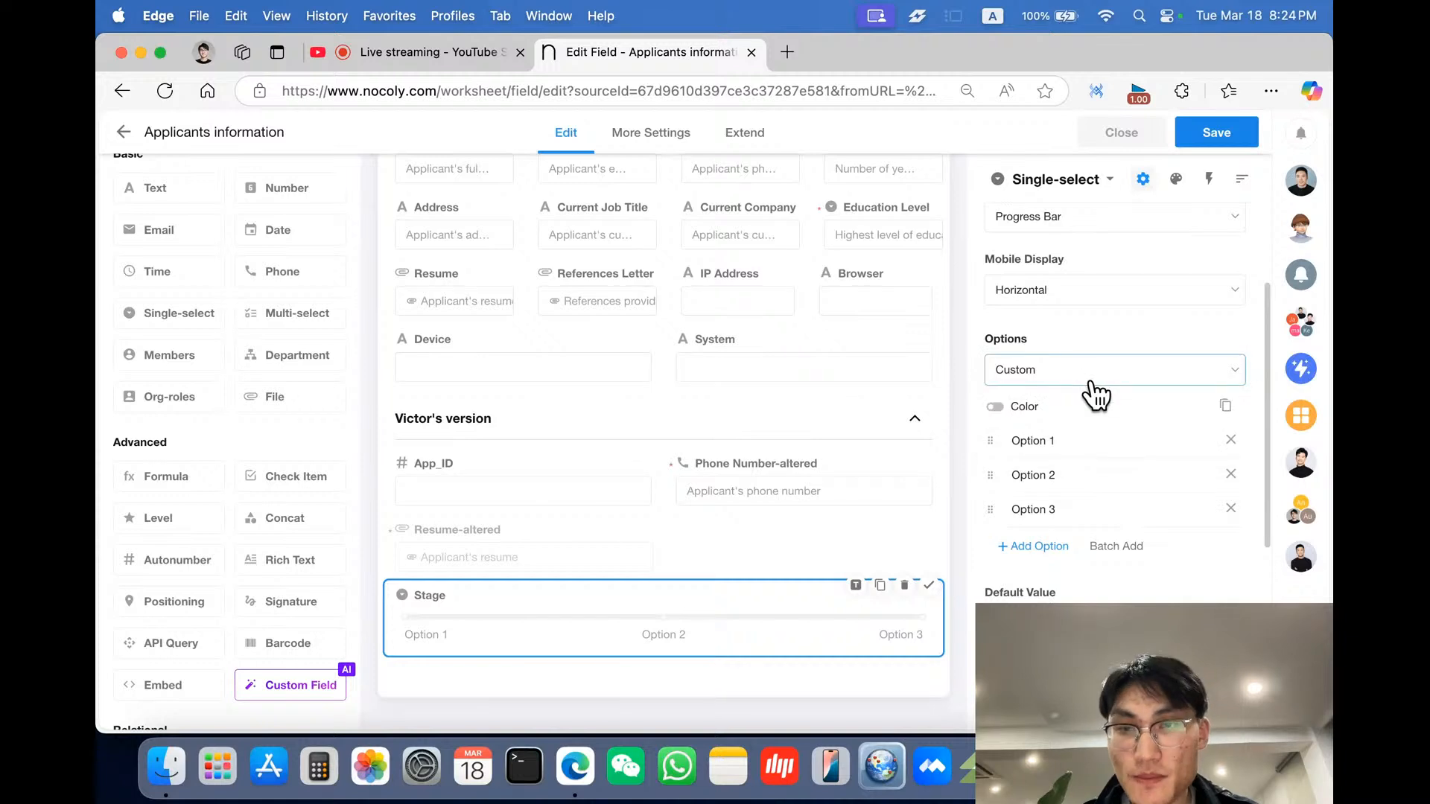
- Turn on option colors and replace the Stage field's options with Pending, Interview I and Interview II
scroll(1089, 391, down, 1)
click(998, 370)
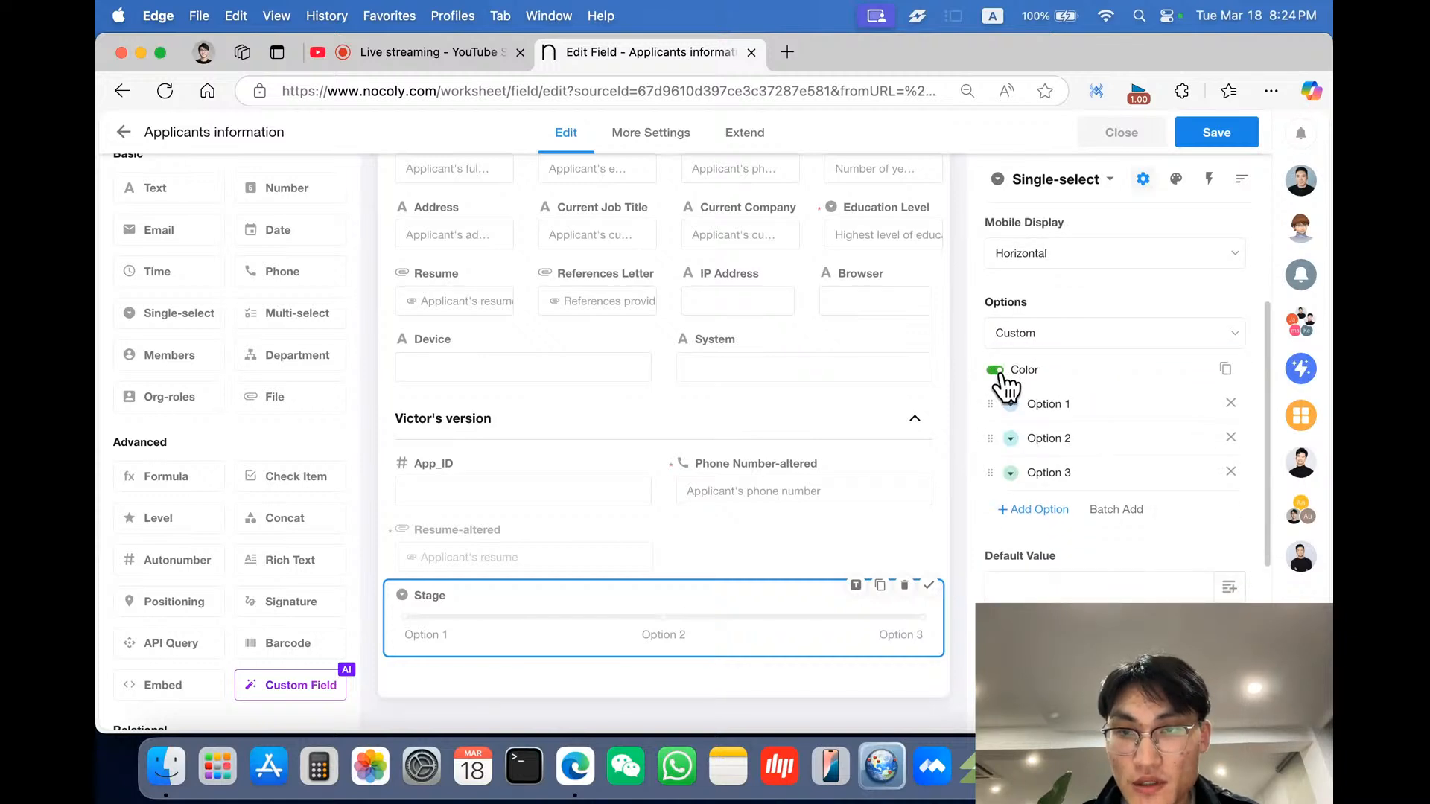
scroll(1105, 465, down, 2)
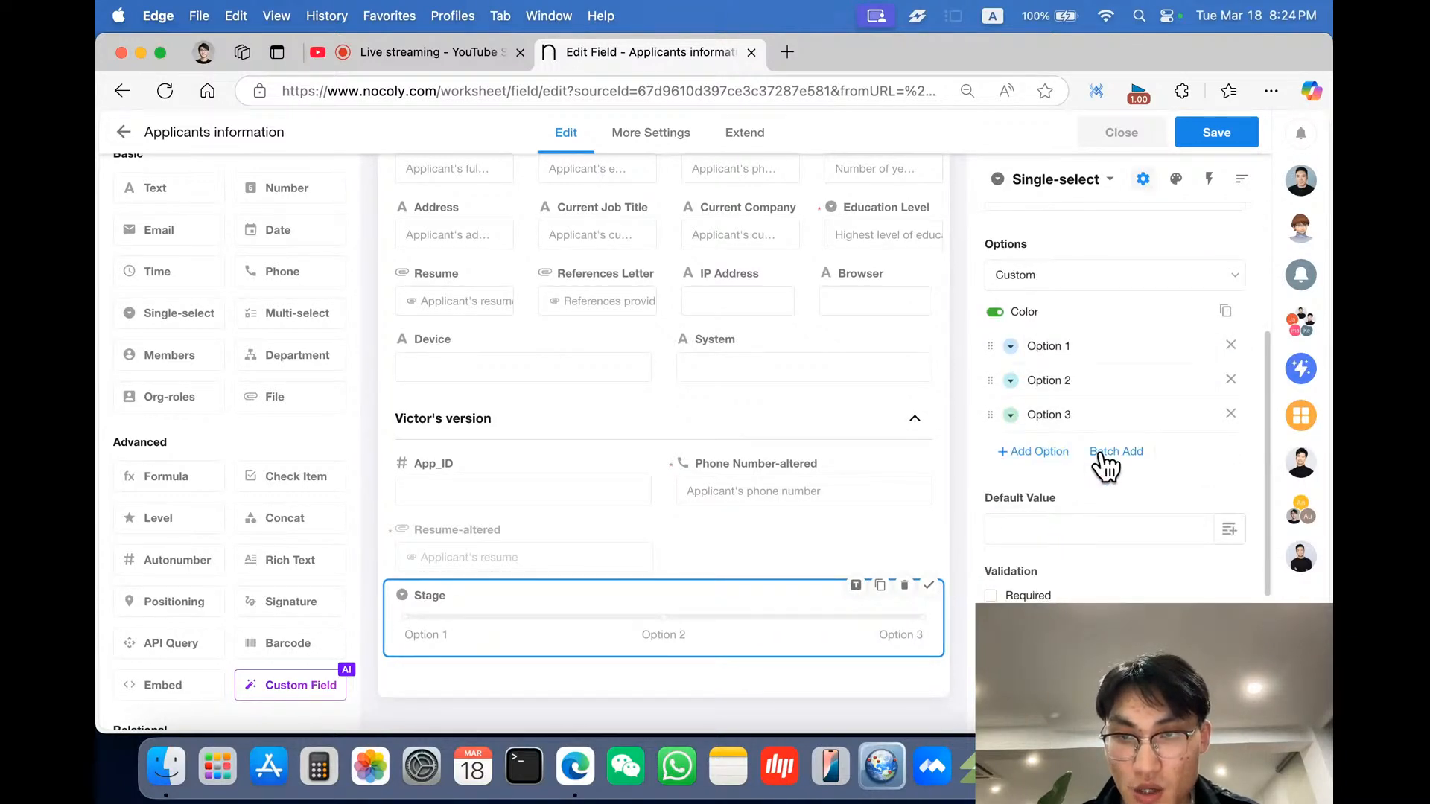
scroll(1113, 470, down, 2)
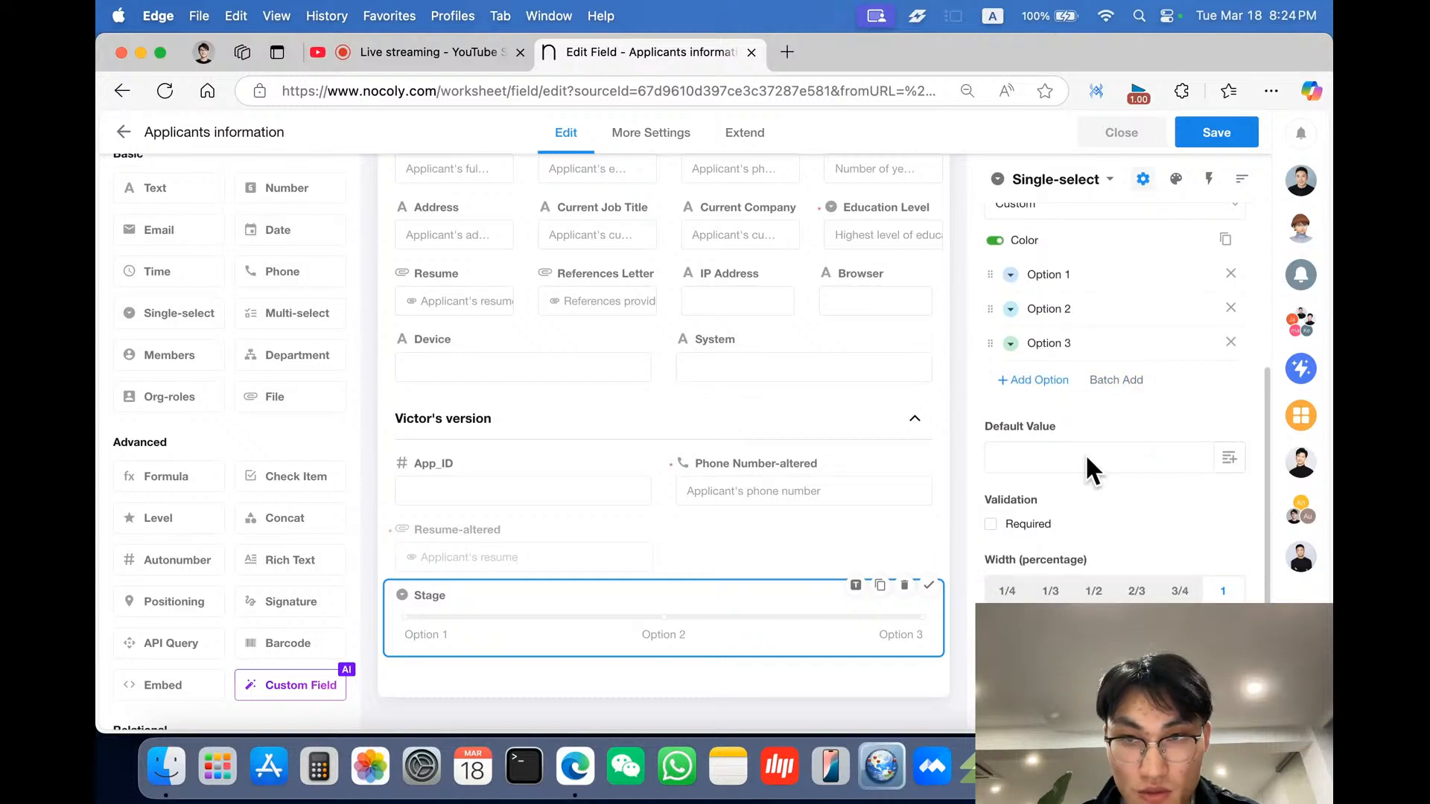
scroll(1085, 453, up, 1)
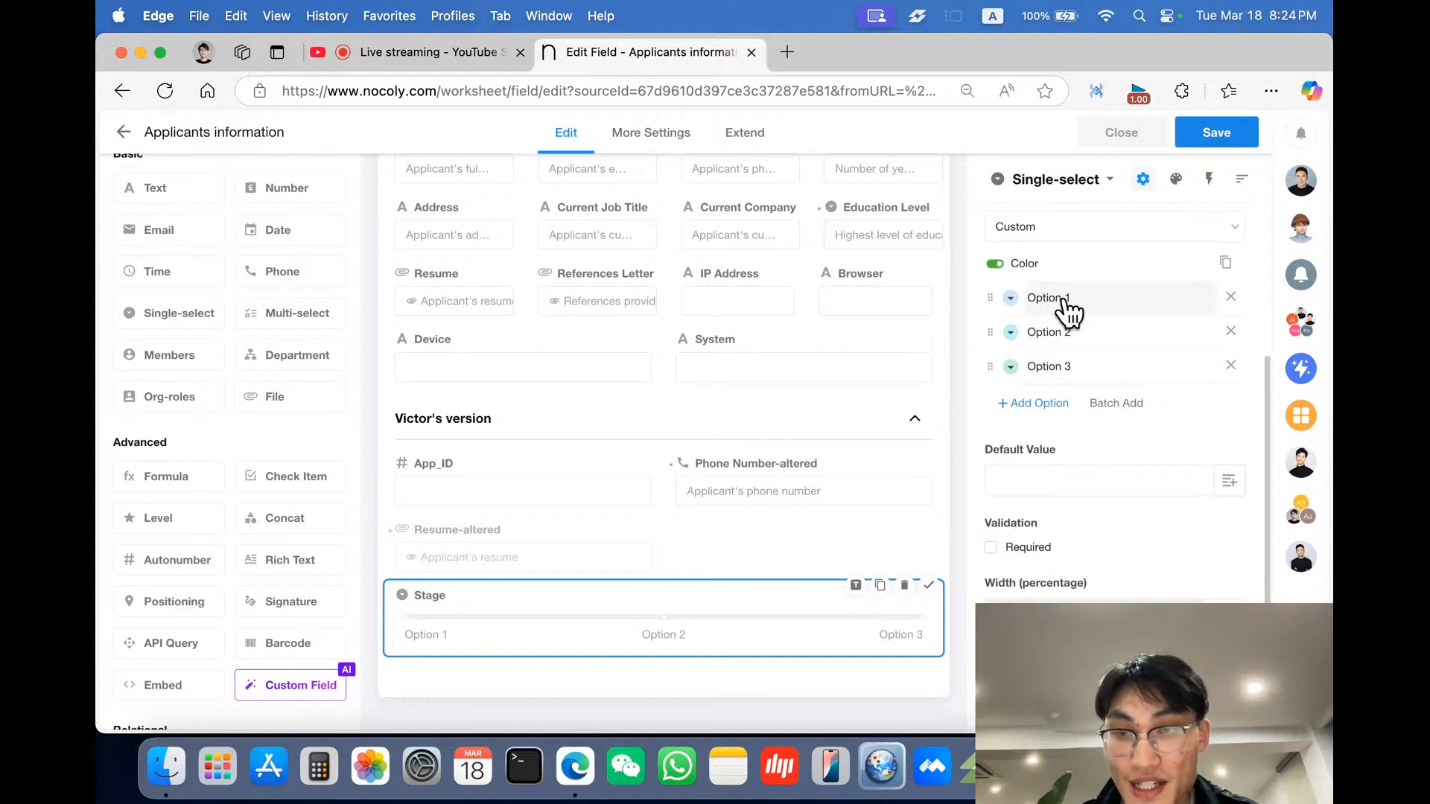
click(1110, 408)
drag(712, 336, 414, 256)
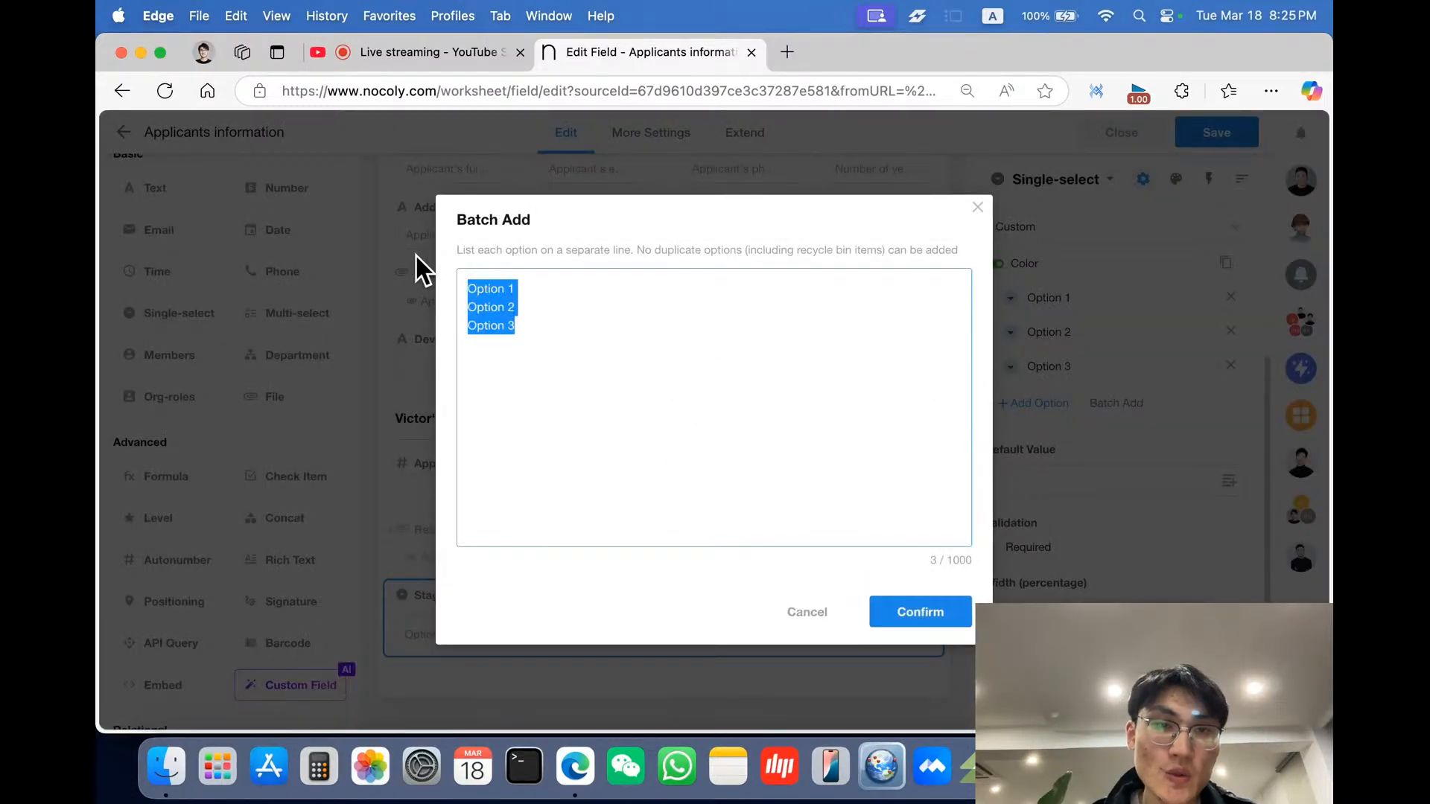
key(BackSpace)
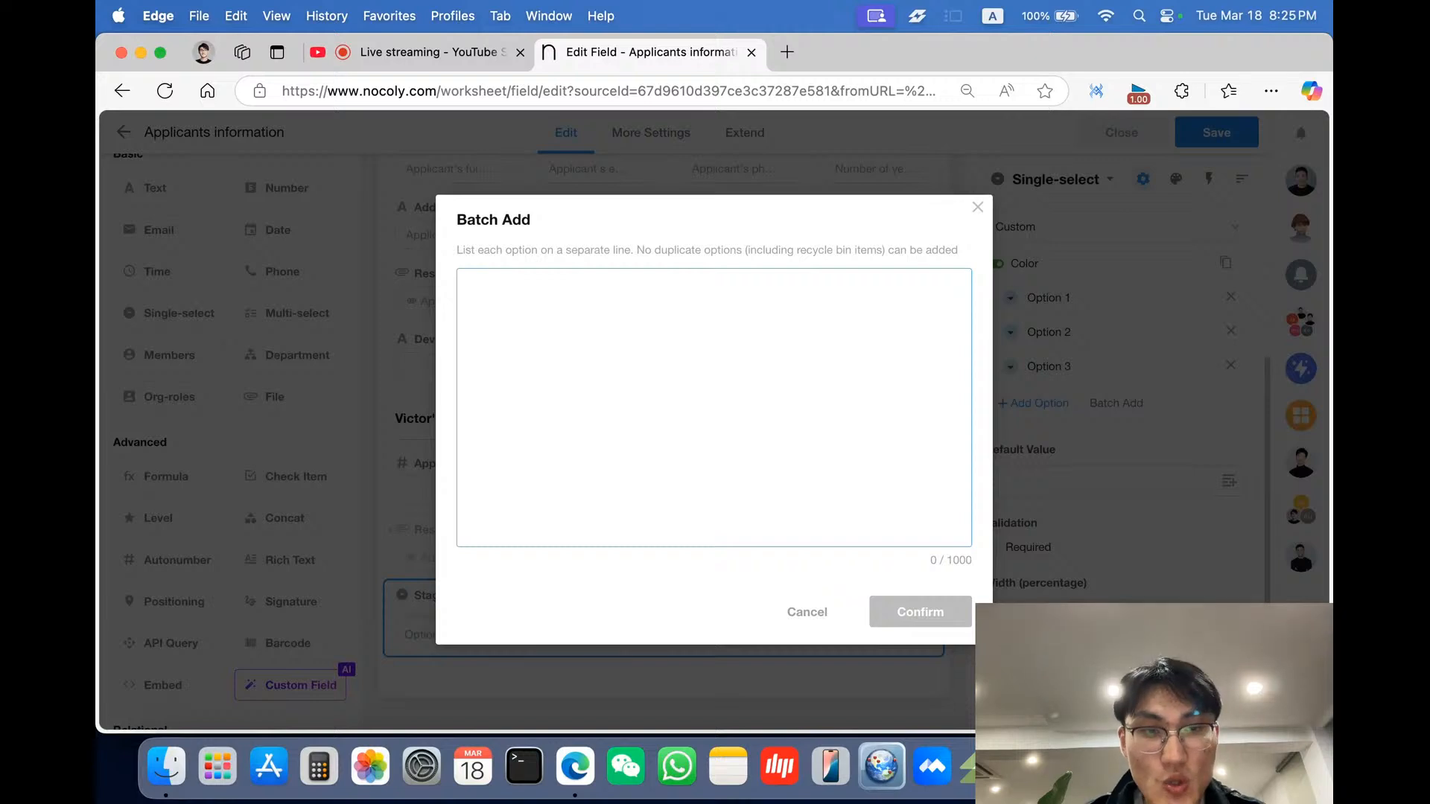
text(Pending)
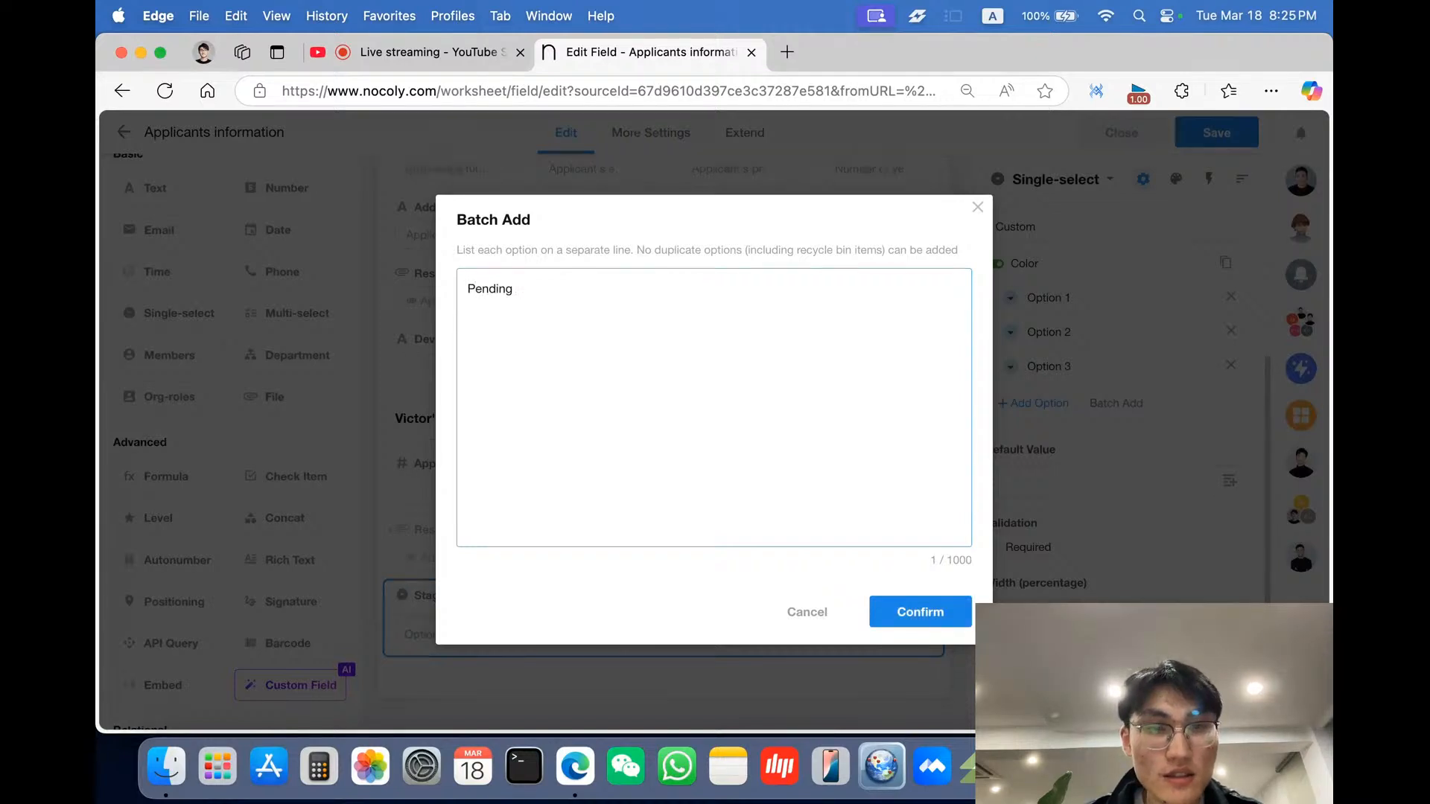
key(Return)
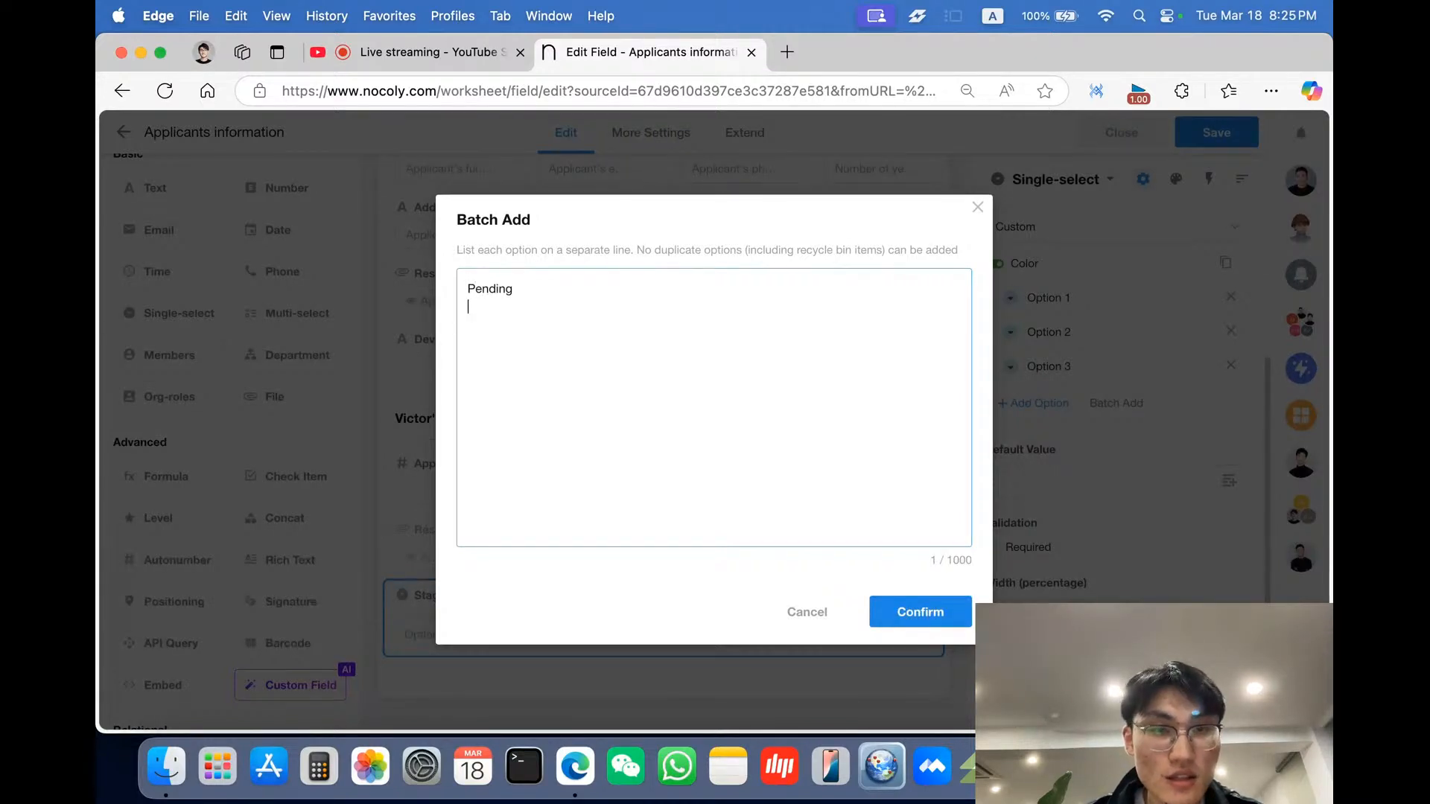
text(Interview I)
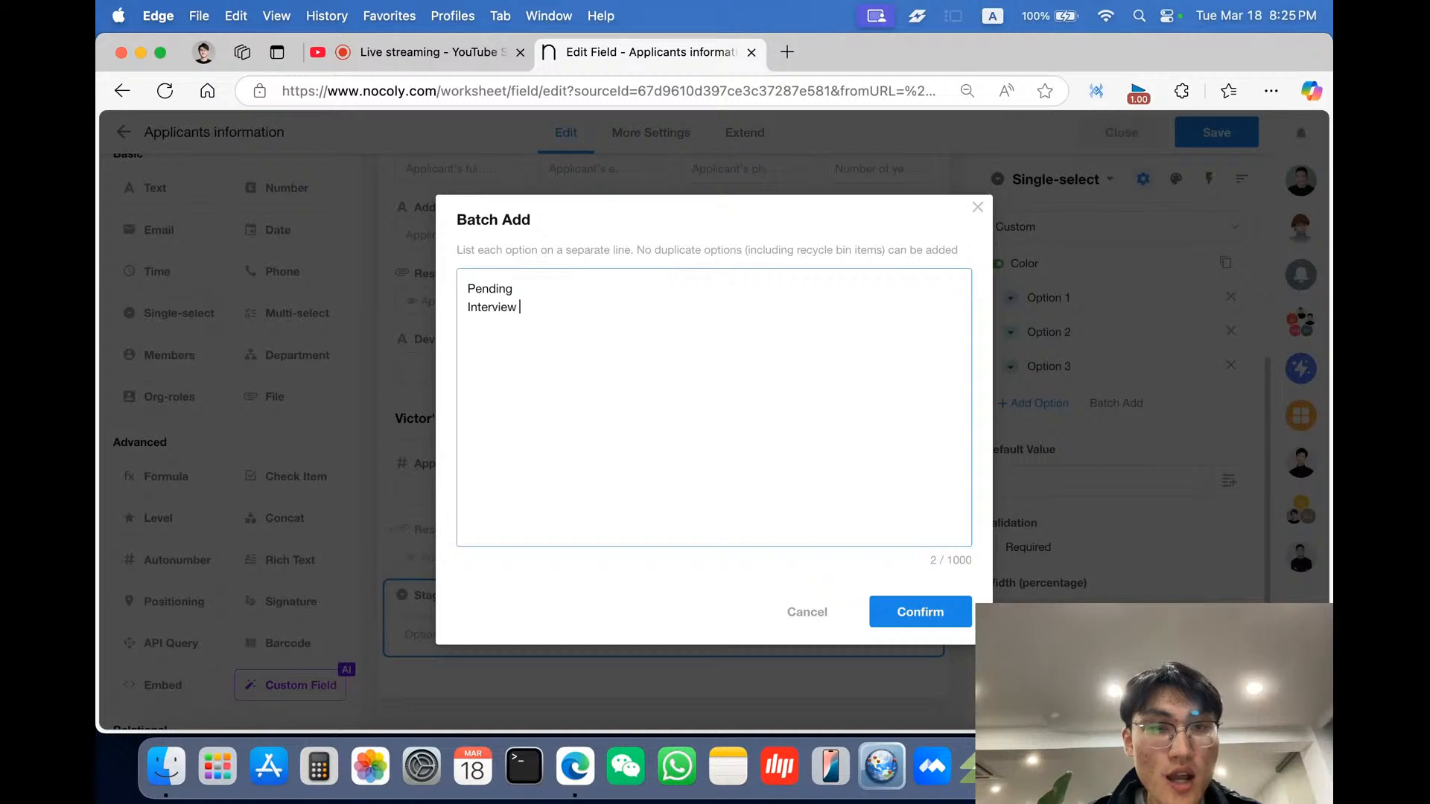
key(Return)
text(Interview II)
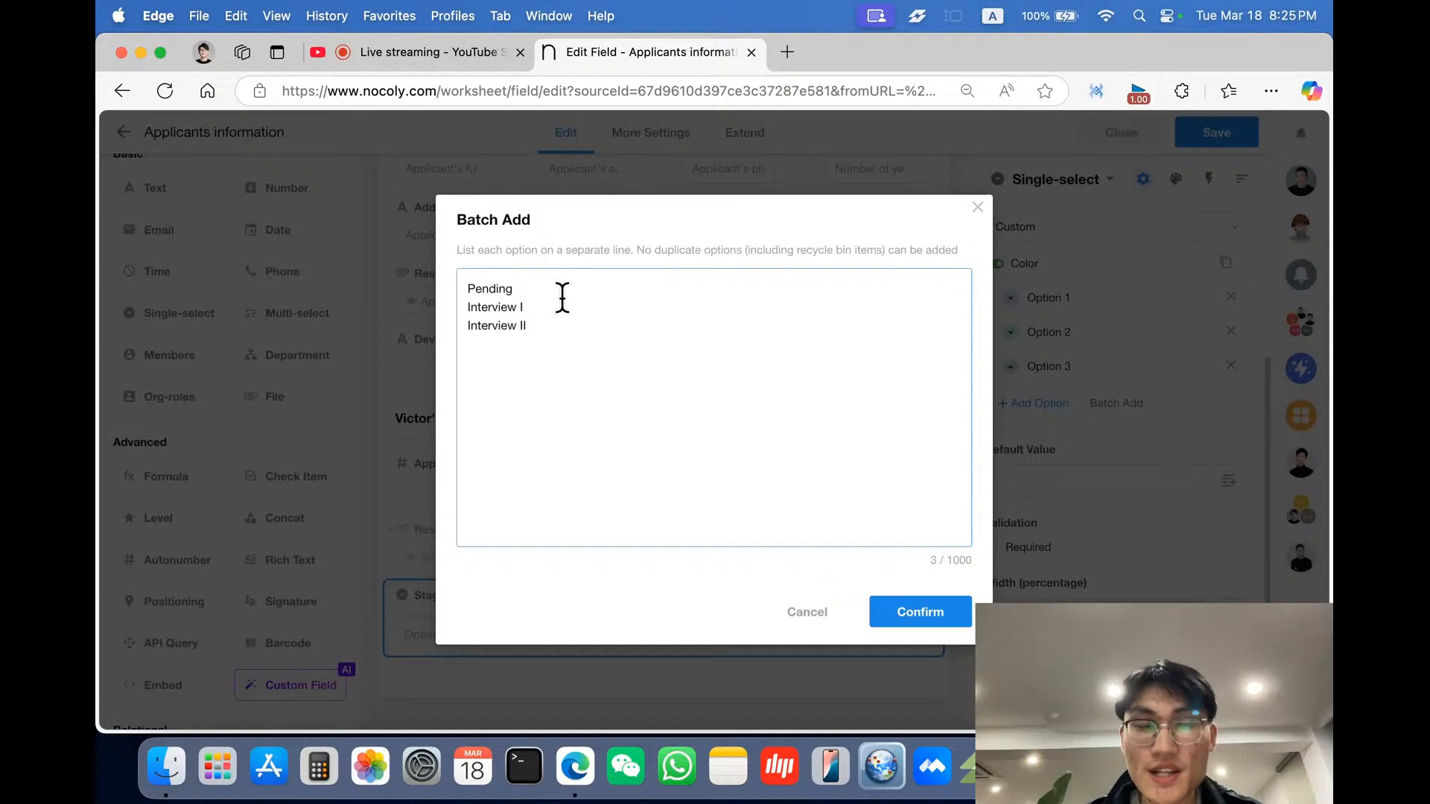
click(918, 615)
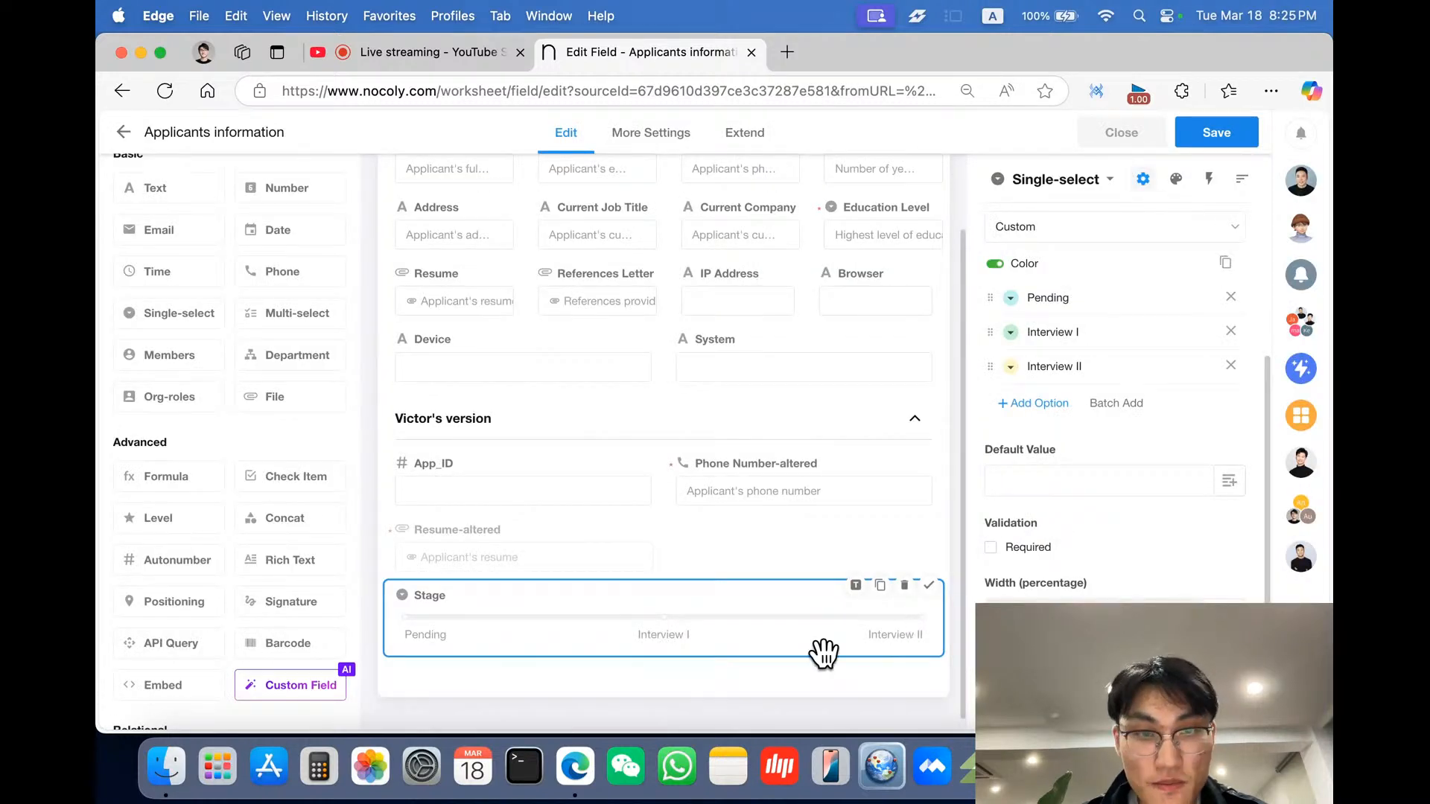
- Set the Stage field's default value to Pending
scroll(824, 652, down, 1)
scroll(1110, 447, down, 2)
scroll(1106, 558, down, 2)
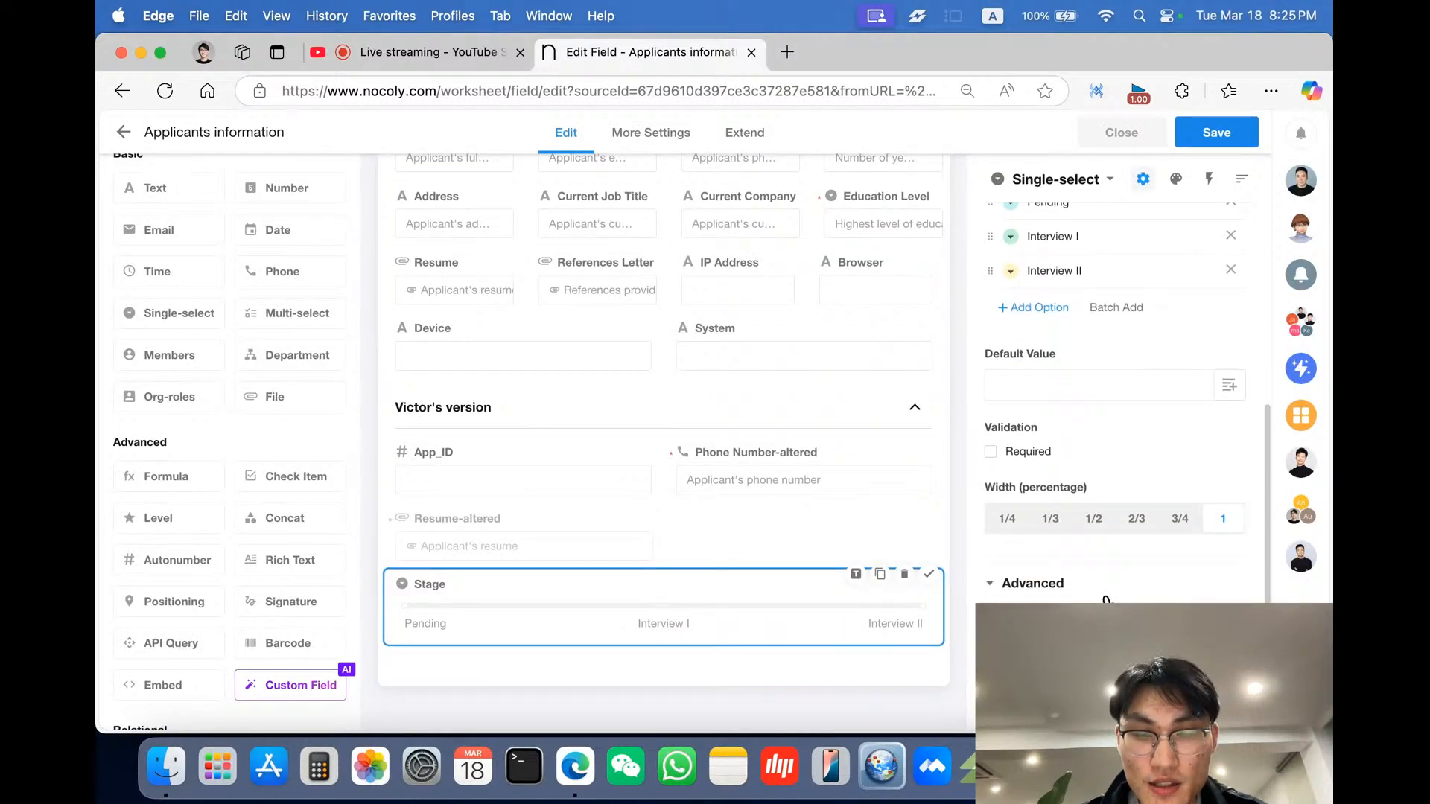
click(1229, 347)
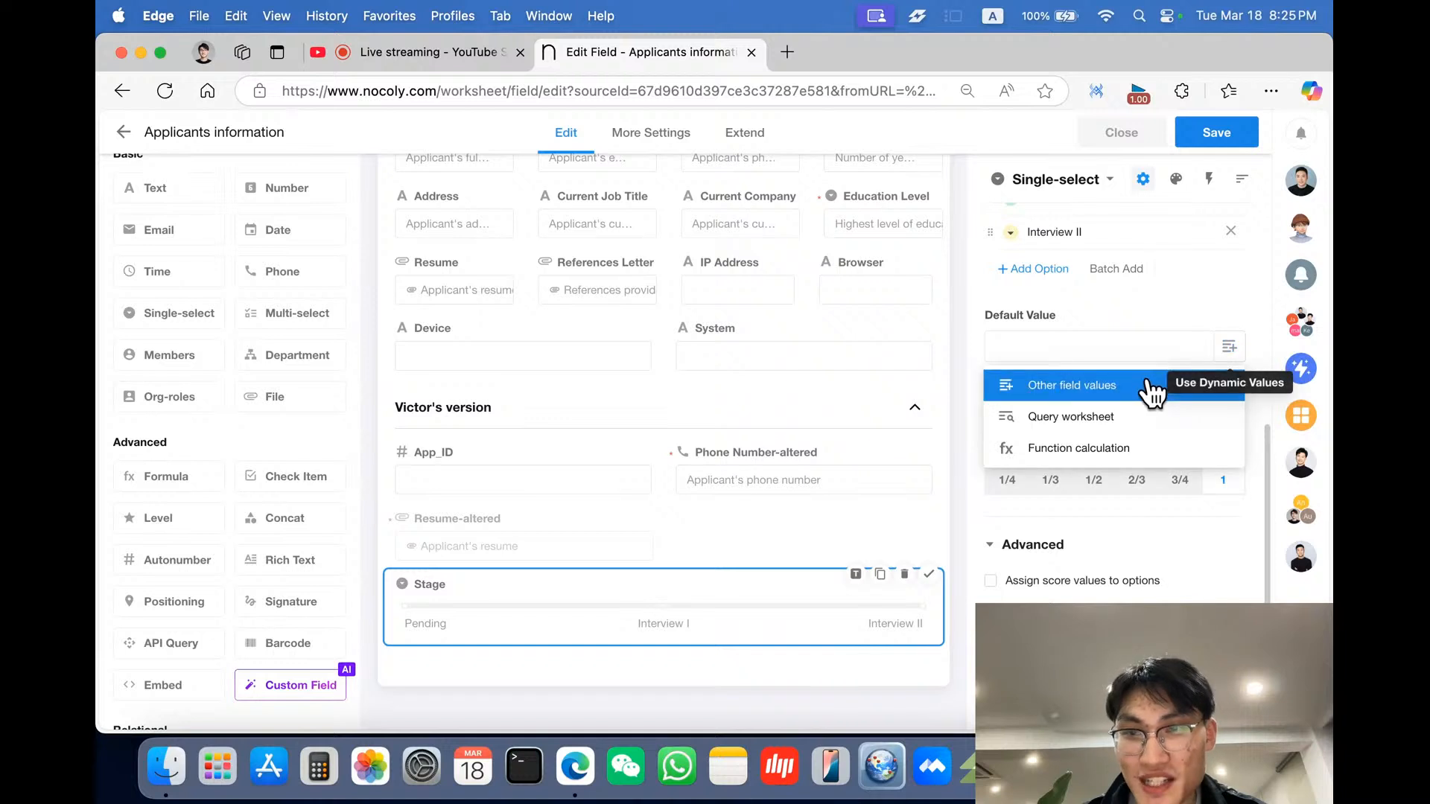
click(1110, 344)
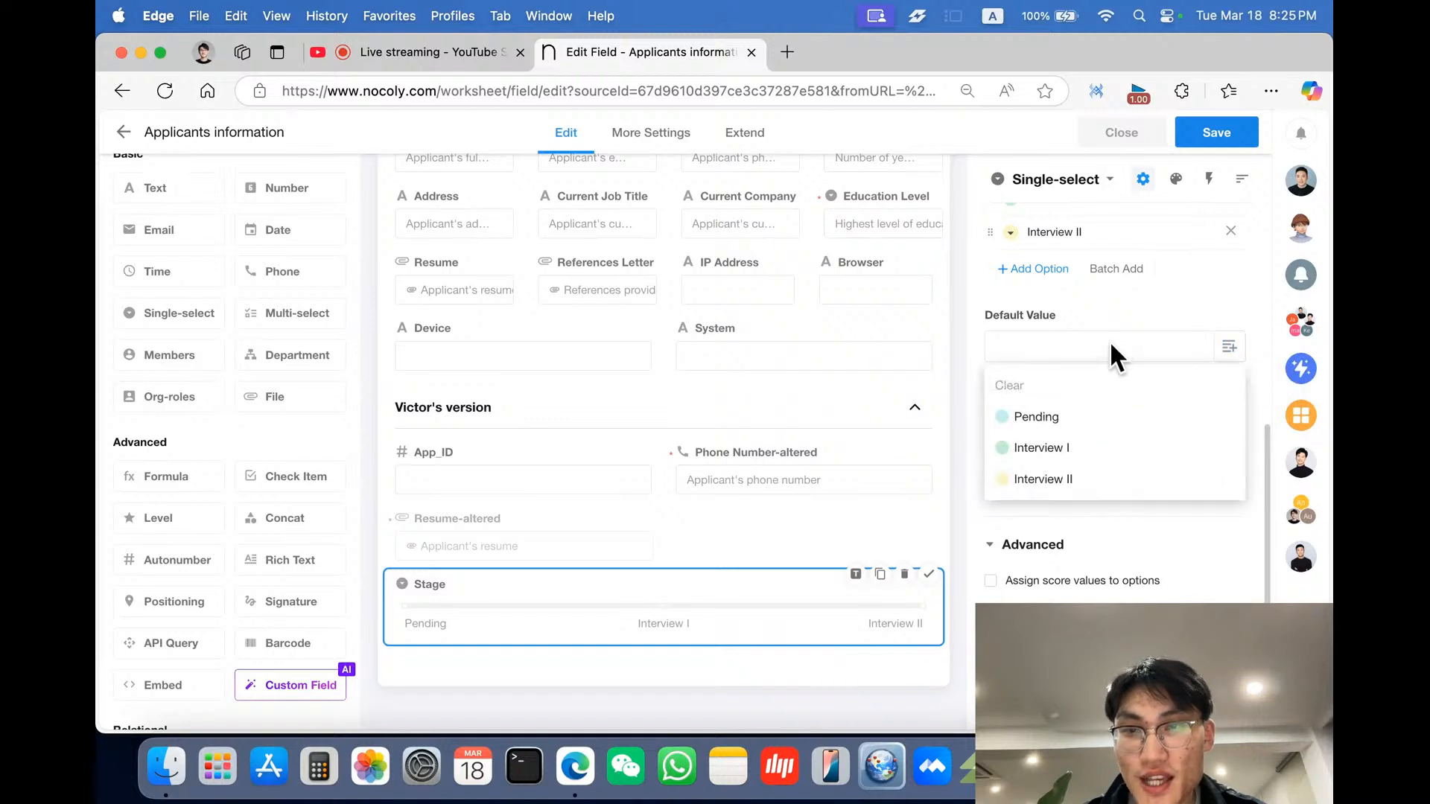
click(1086, 417)
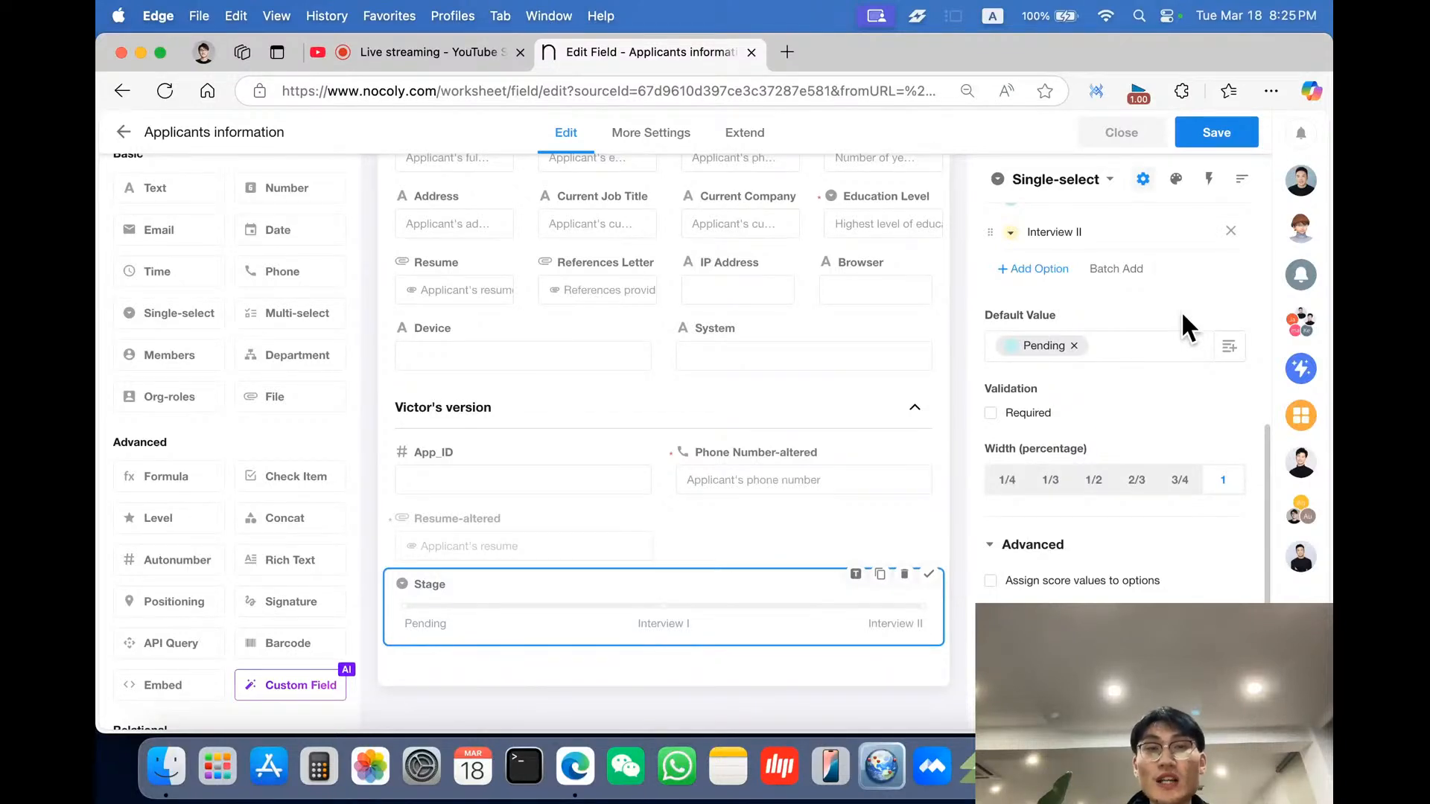
- Make the Stage field required and read-only
scroll(1153, 415, down, 1)
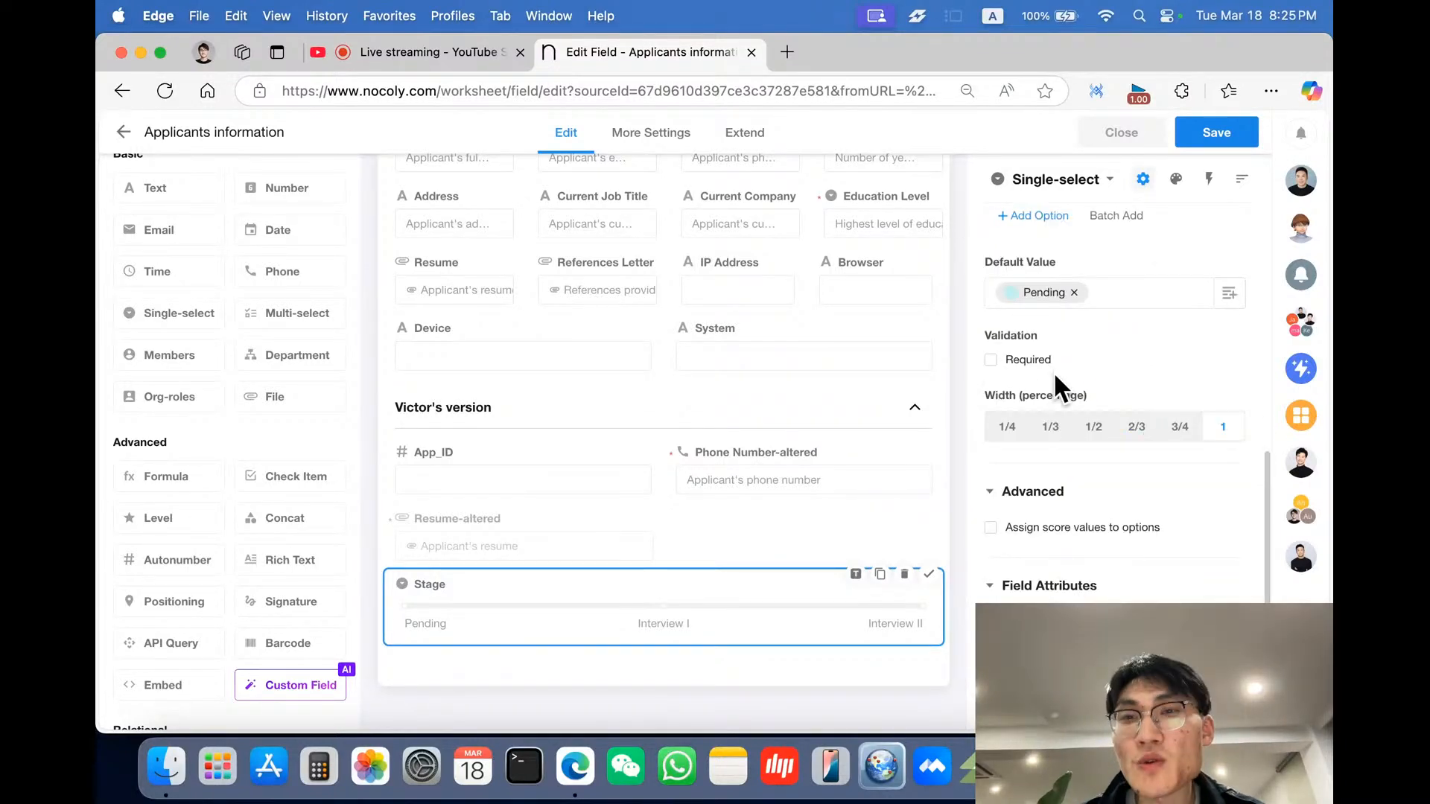
scroll(1055, 378, down, 1)
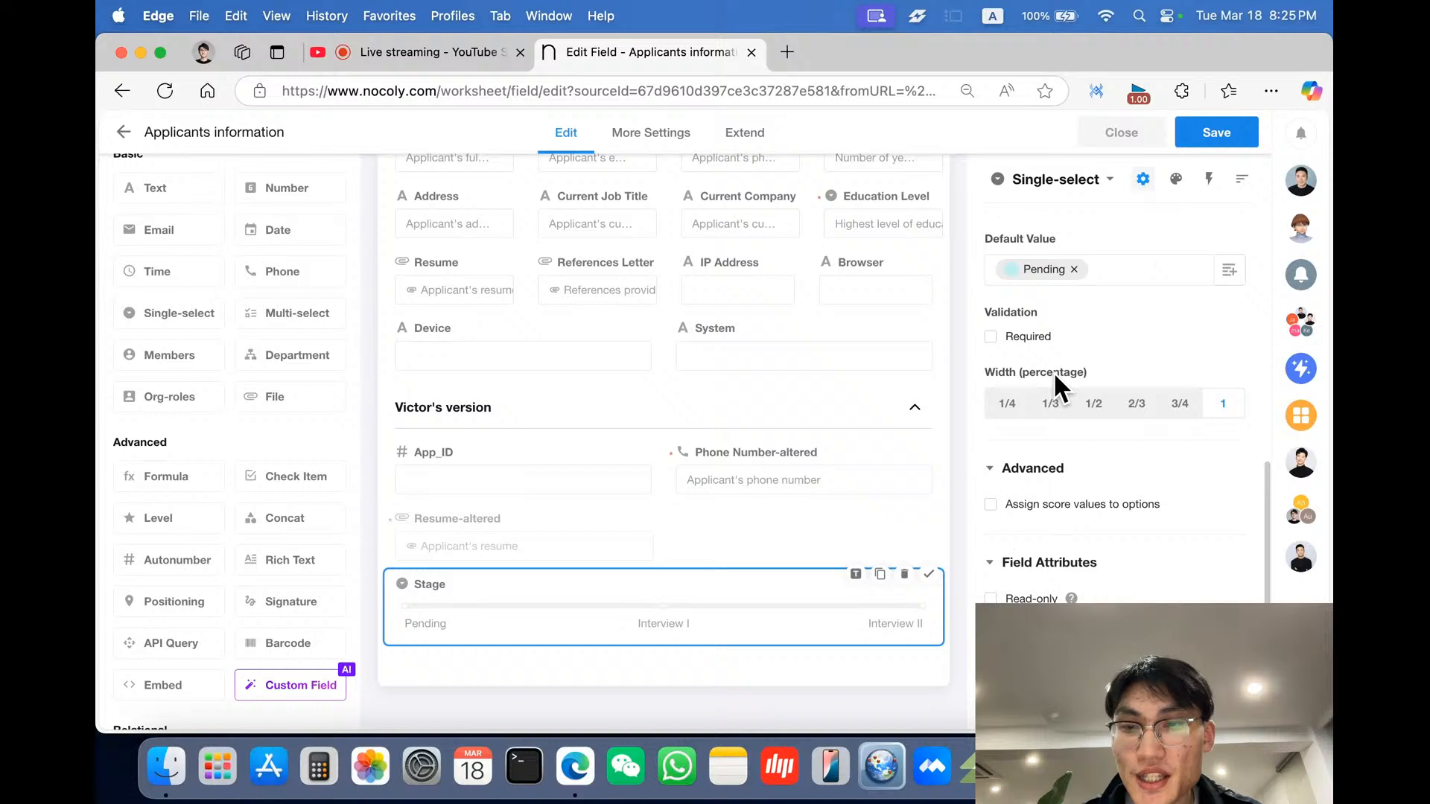
click(1030, 339)
scroll(1083, 374, down, 1)
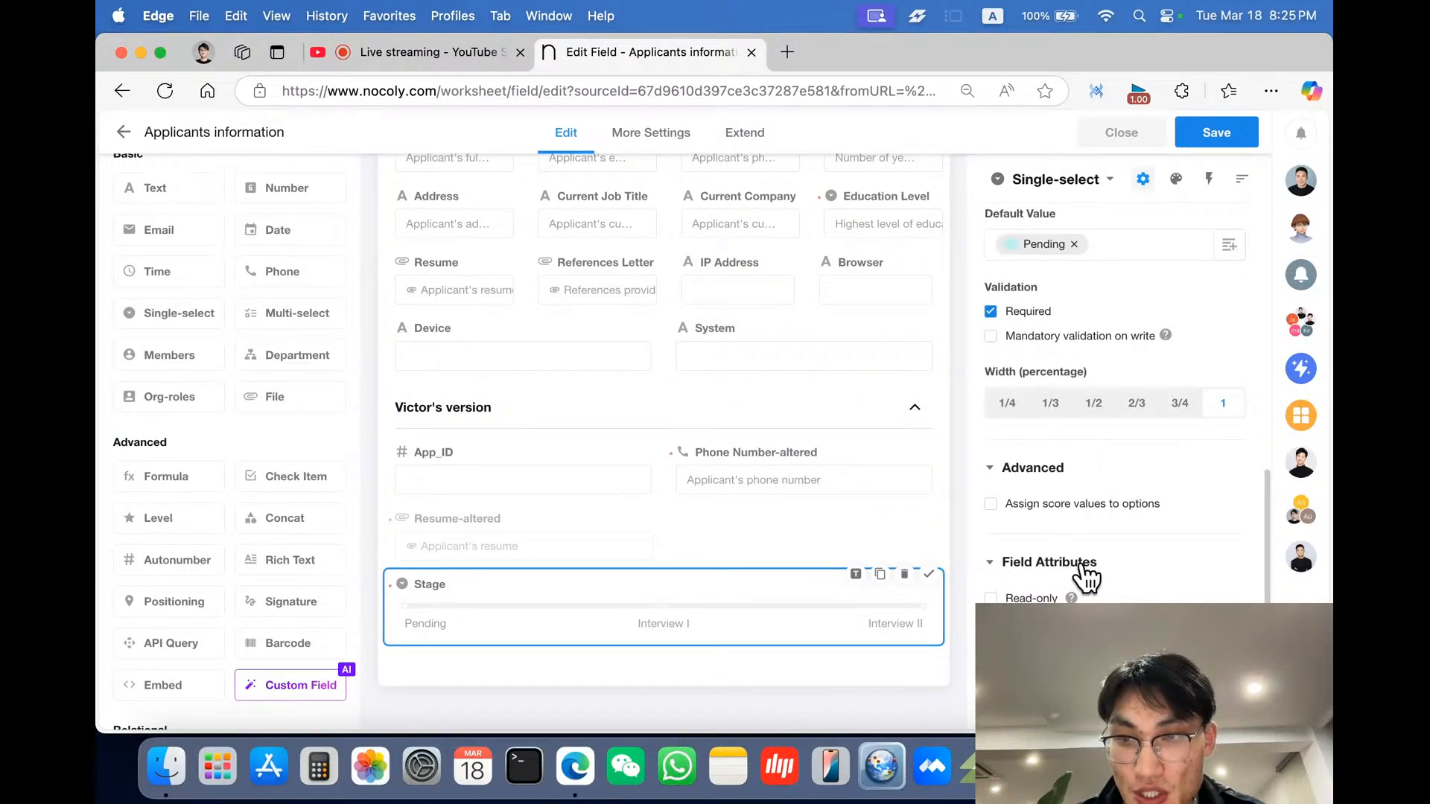
click(1039, 599)
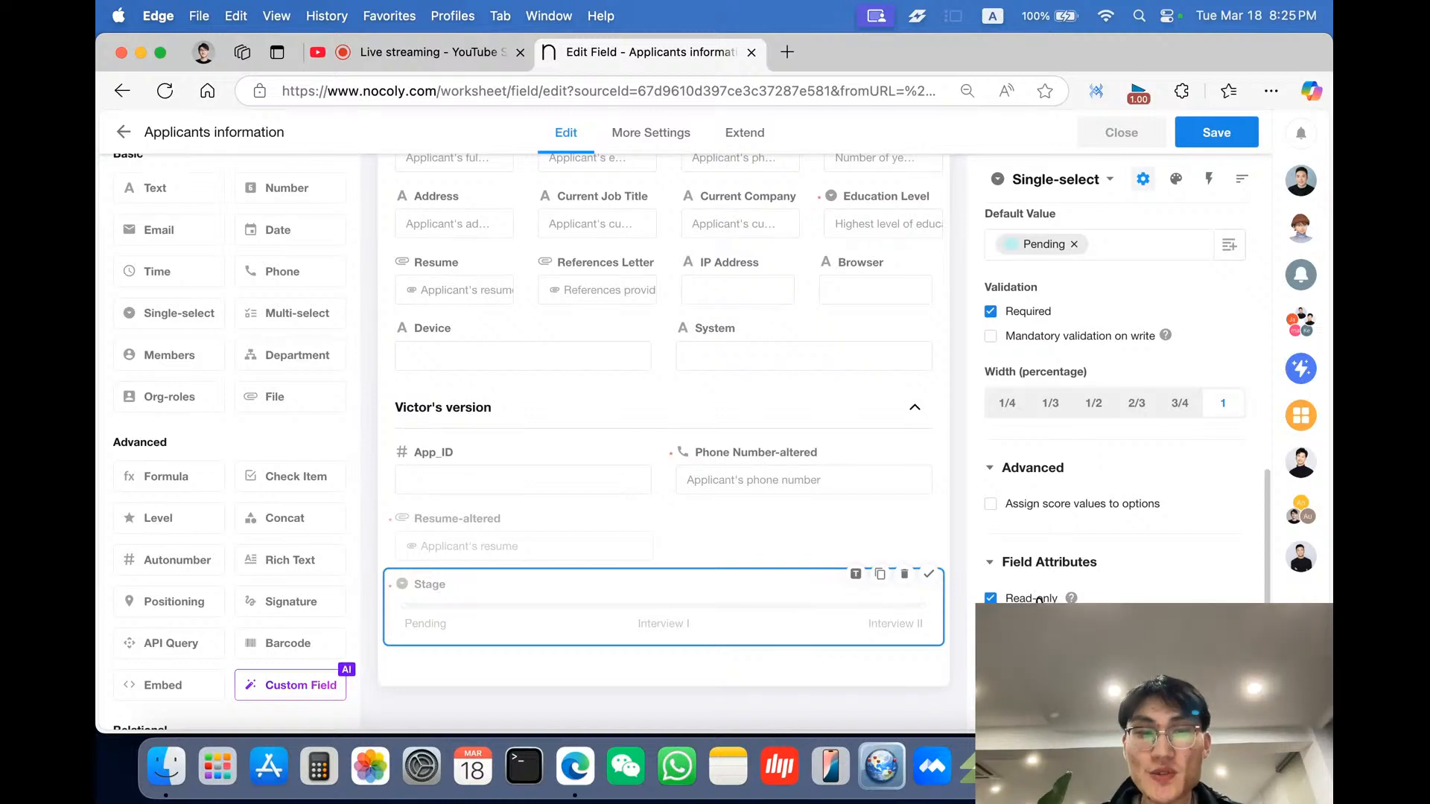
- Review the HR manager's requirements in the chat
click(1296, 186)
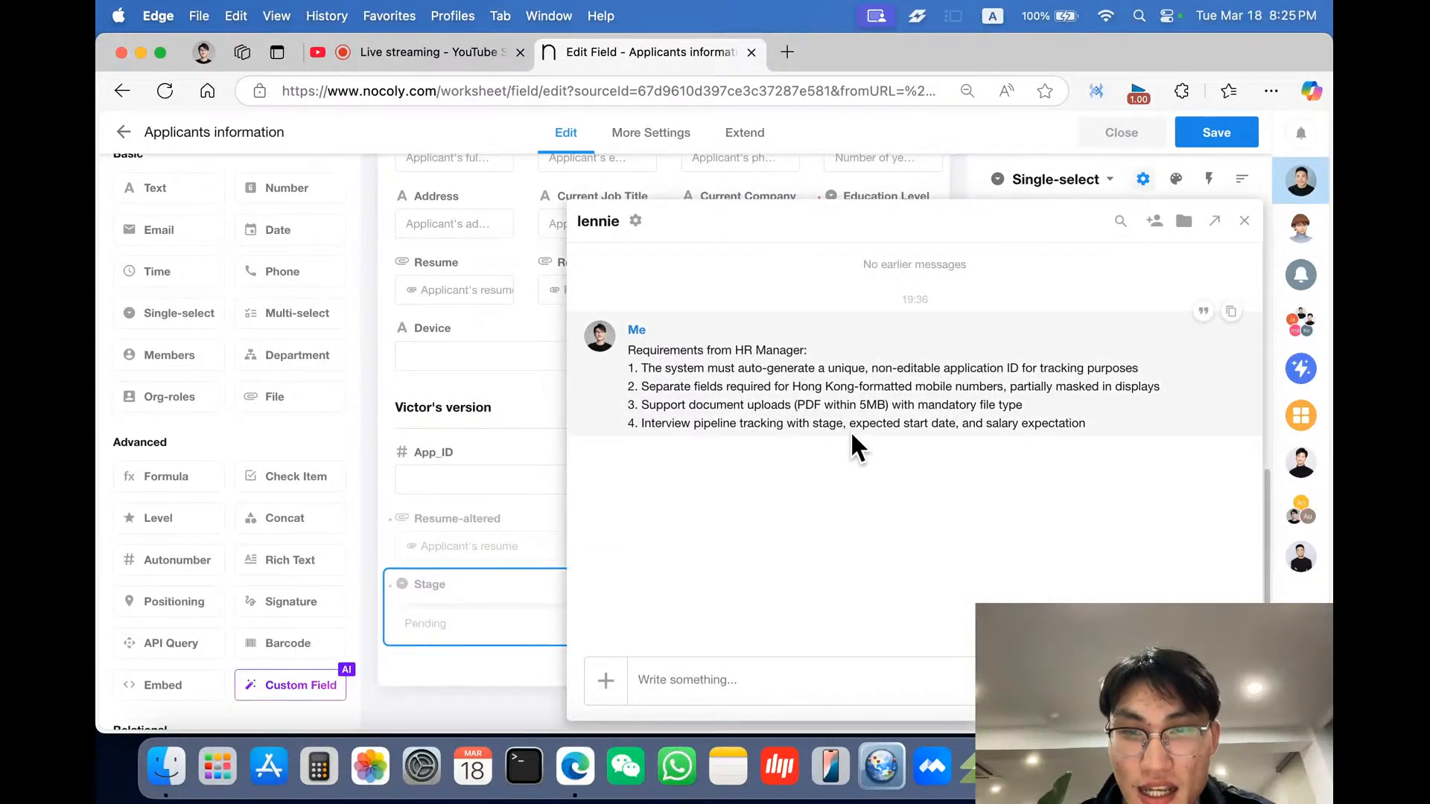
click(504, 627)
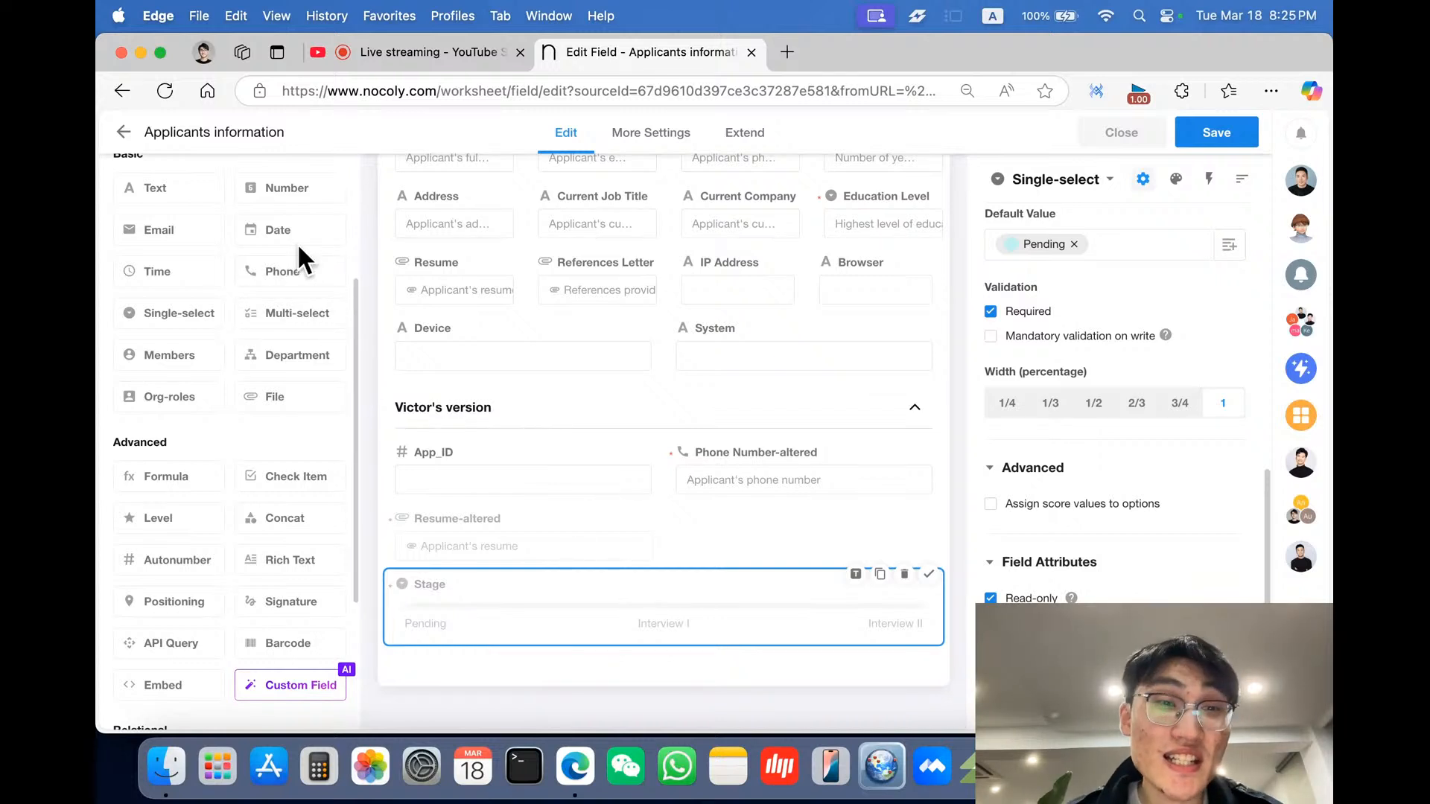
- Add a Date field named Expected Start Date below Stage in the Victor's version section
drag(302, 235, 518, 655)
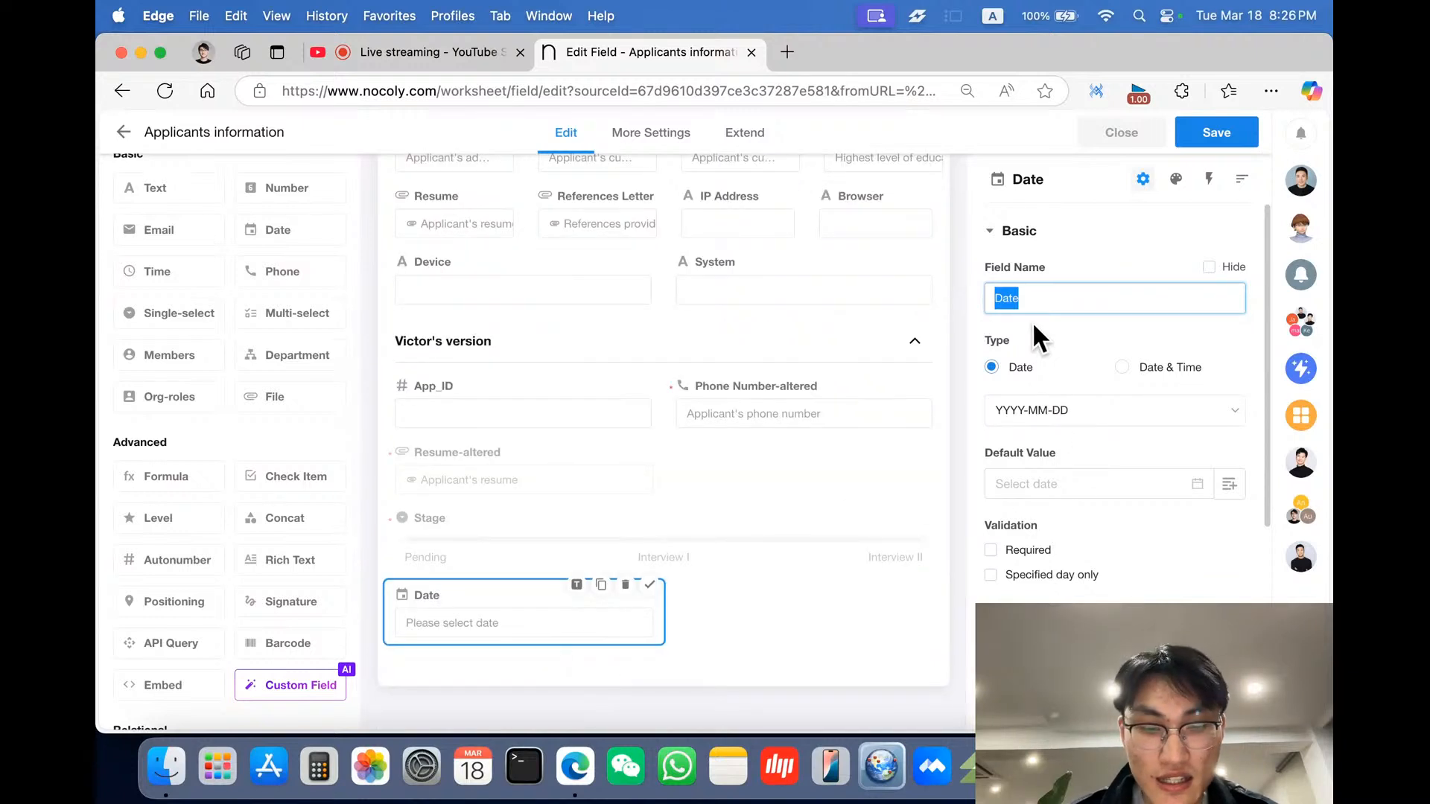
text(Expected)
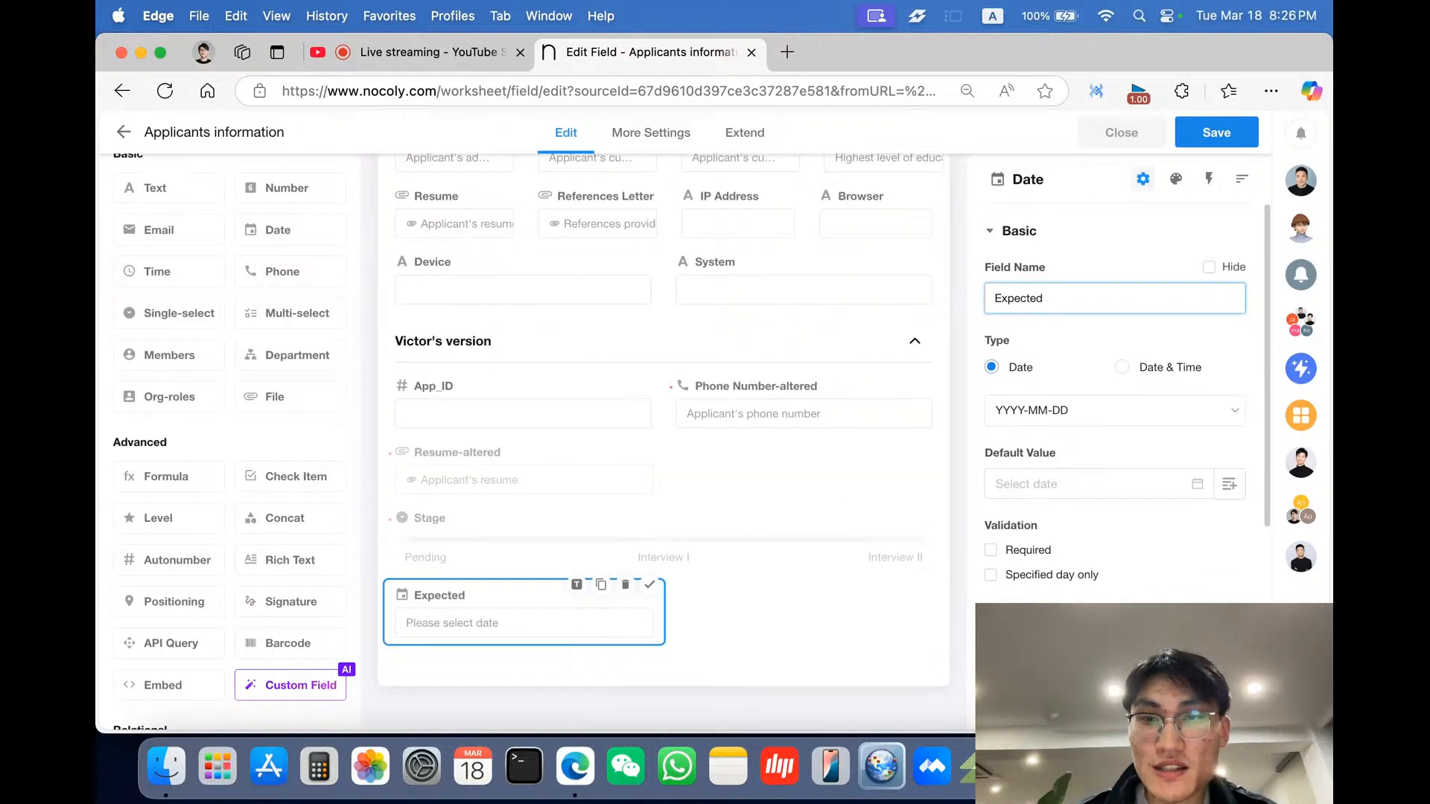
text( Start )
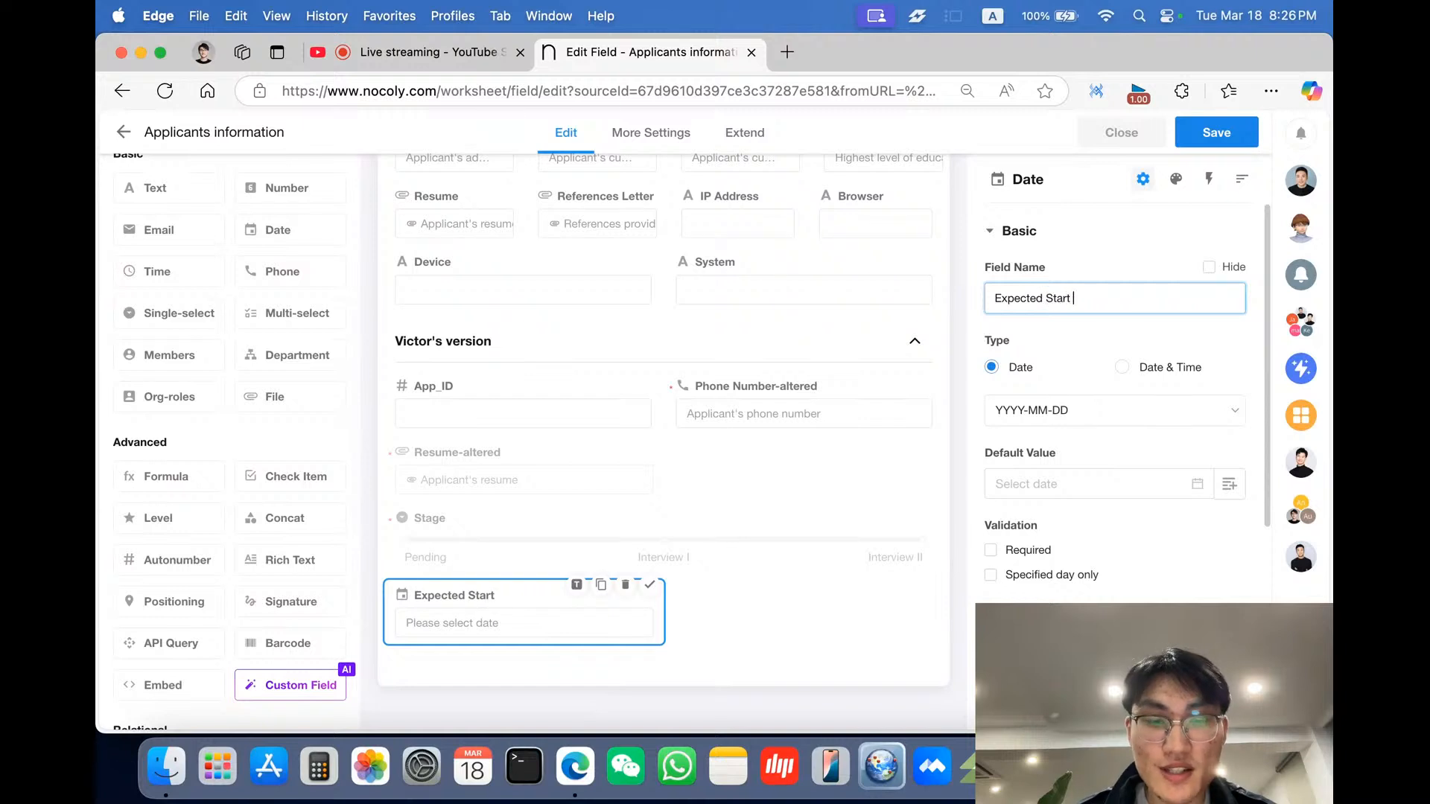
text(Date)
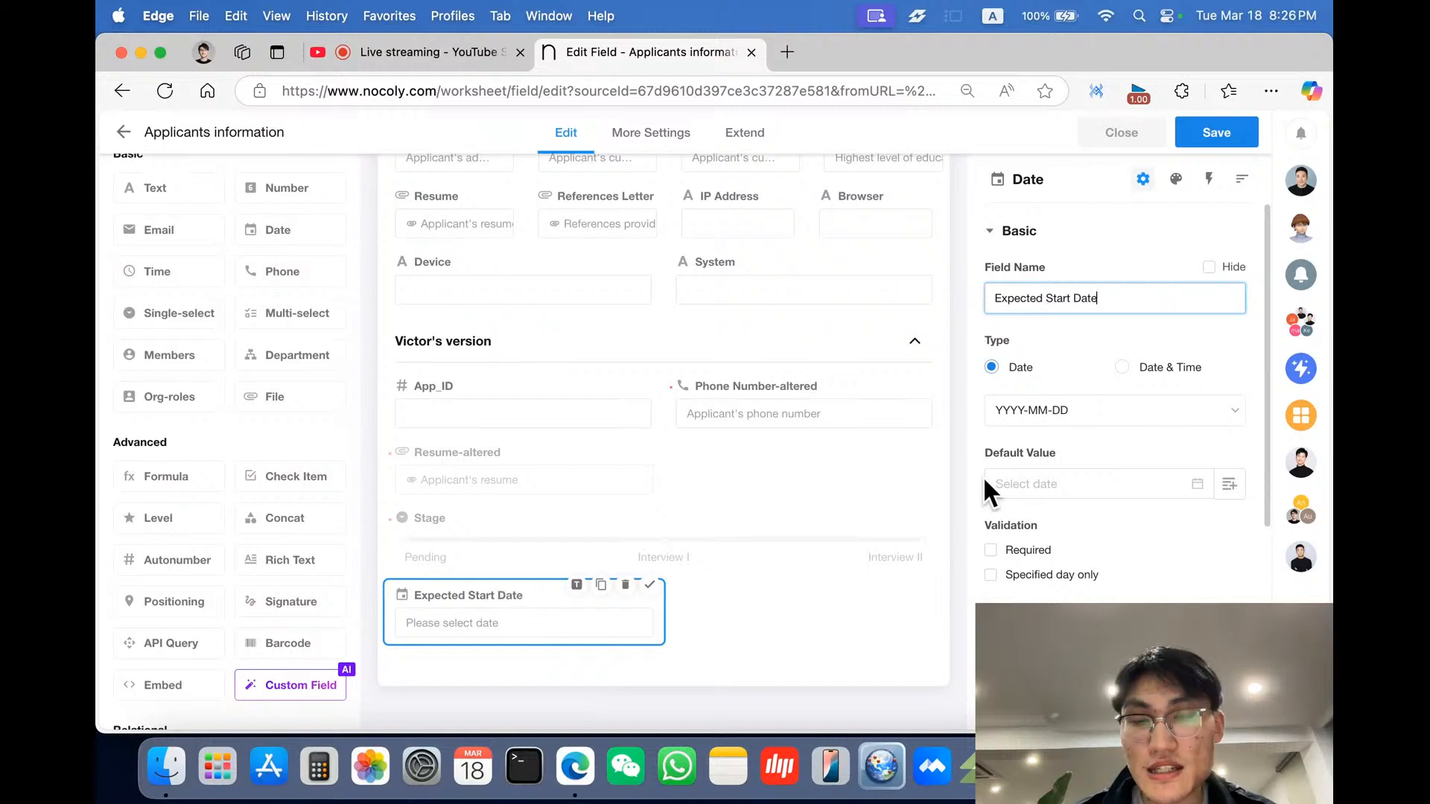
- Examine the date type and format options for the Expected Start Date field
click(1122, 369)
click(1024, 369)
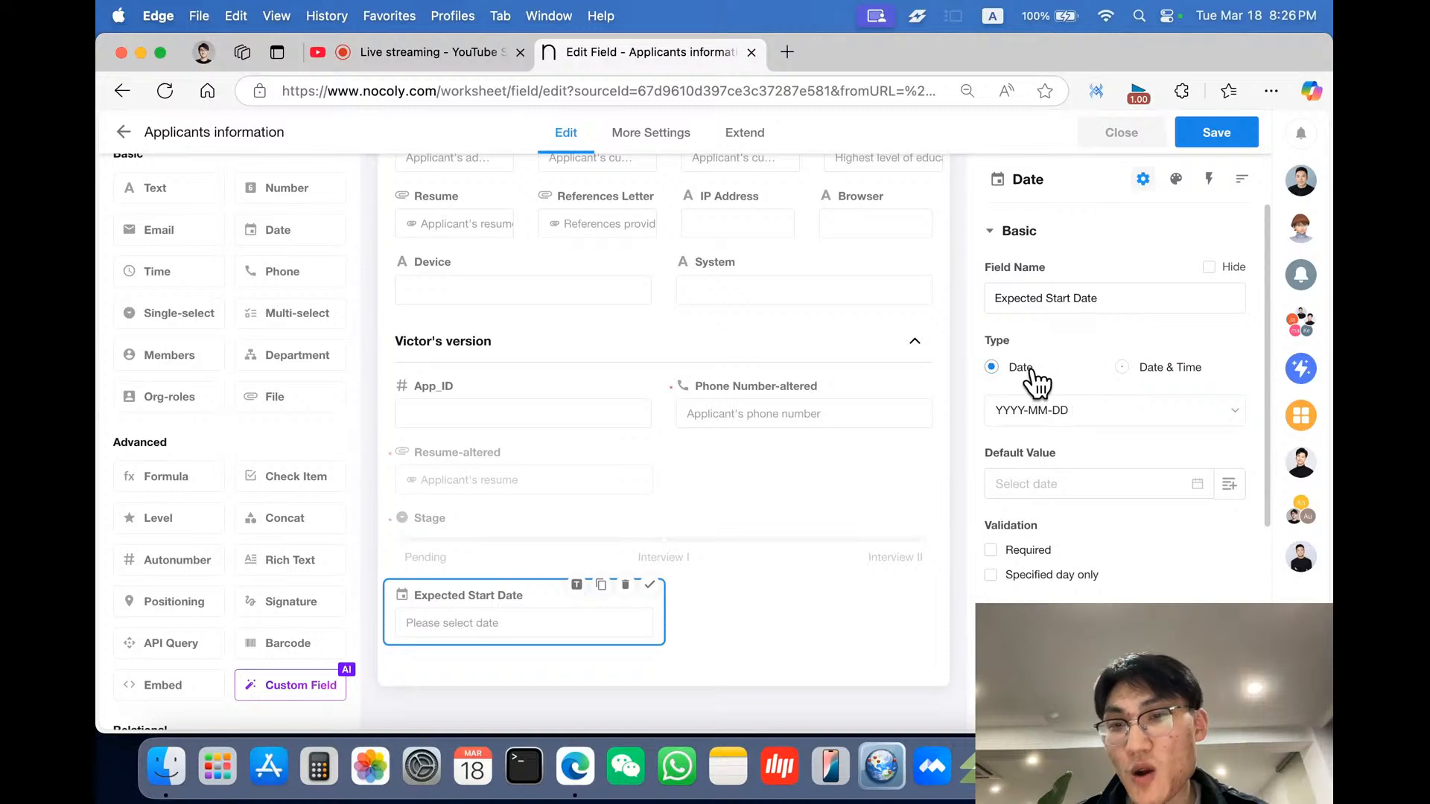
scroll(1088, 392, down, 2)
click(1100, 381)
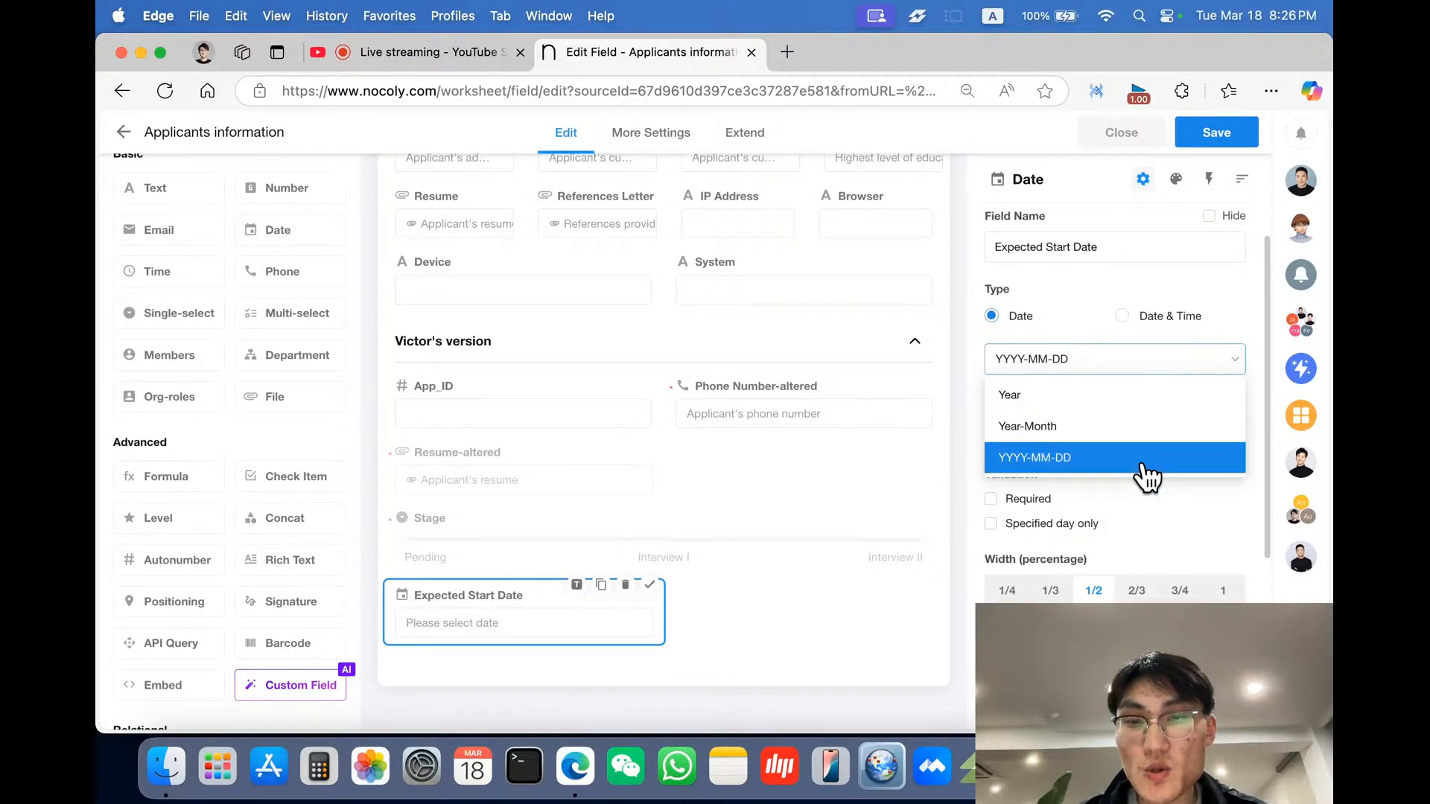
click(1205, 283)
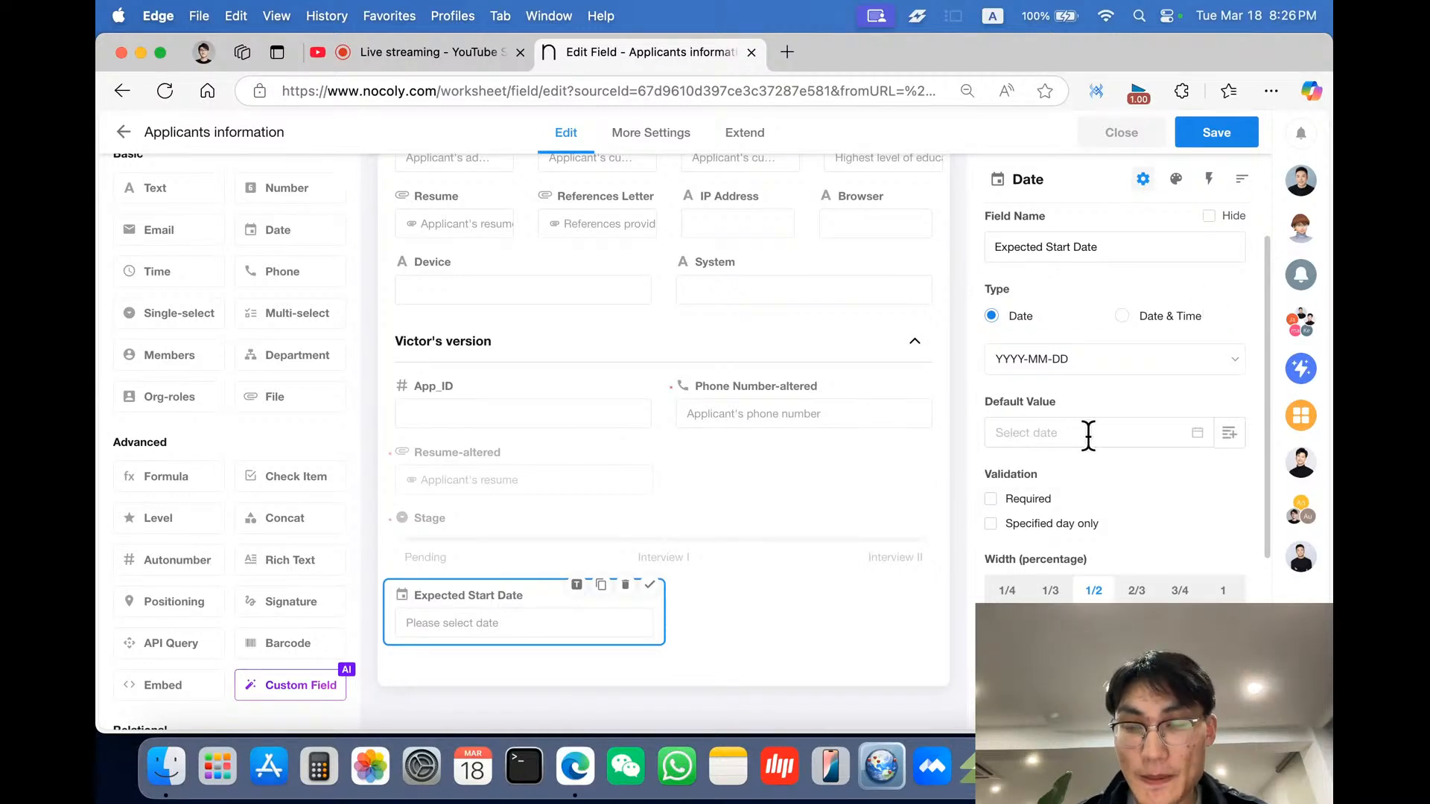
- Try restricting the Expected Start Date field to specified days only
scroll(1087, 440, down, 2)
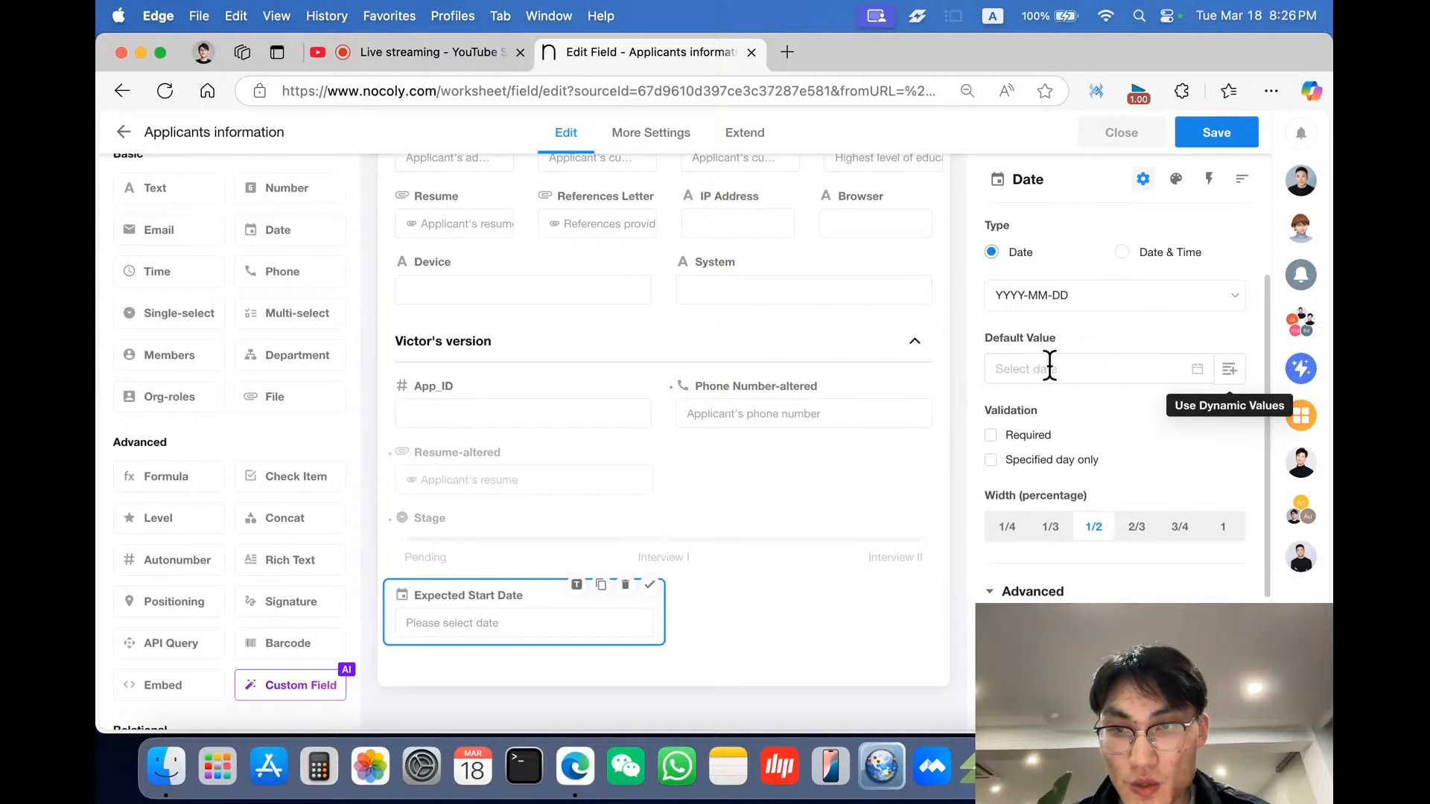
scroll(1065, 357, down, 1)
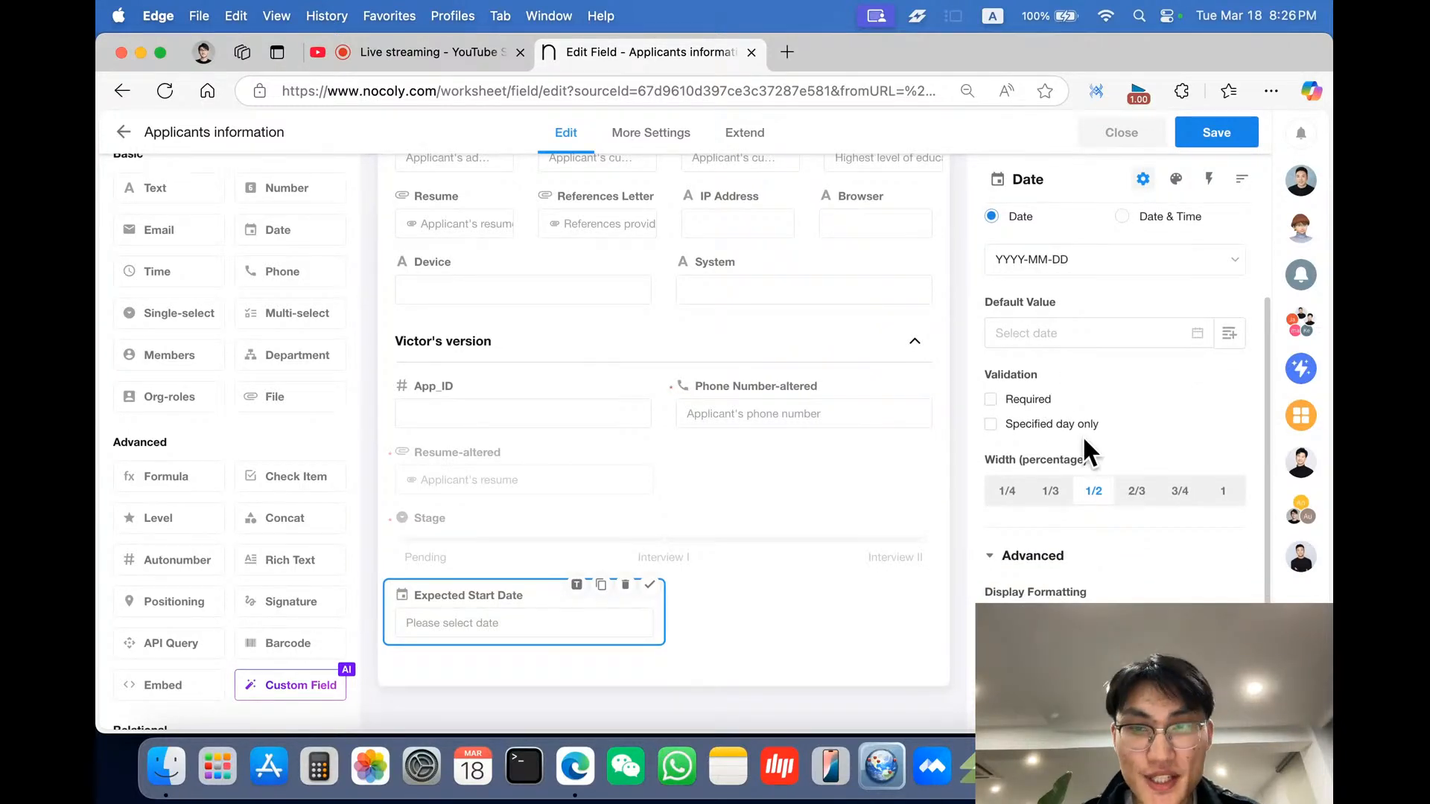
scroll(1084, 447, down, 1)
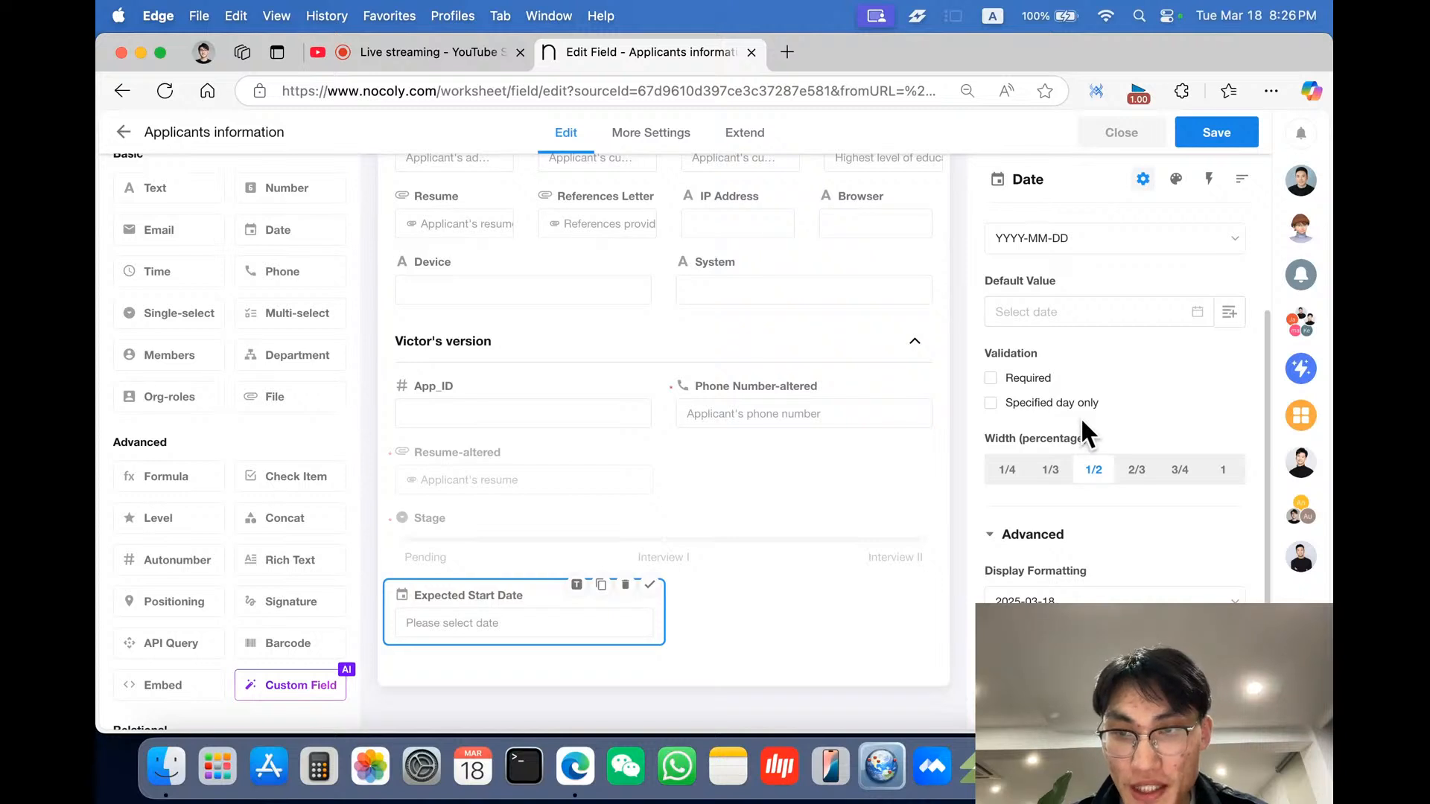
click(1081, 406)
click(1087, 441)
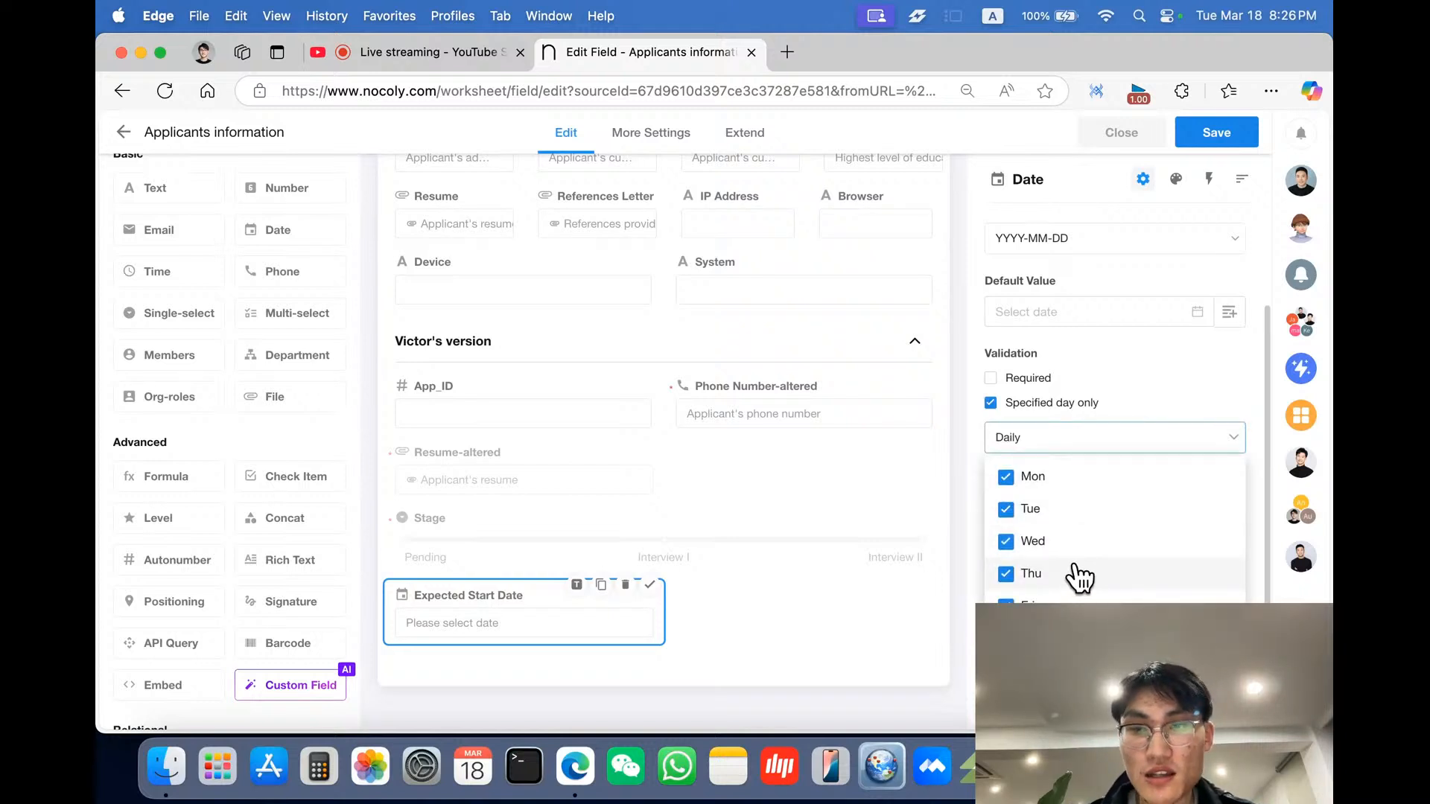
click(1082, 406)
click(1082, 406)
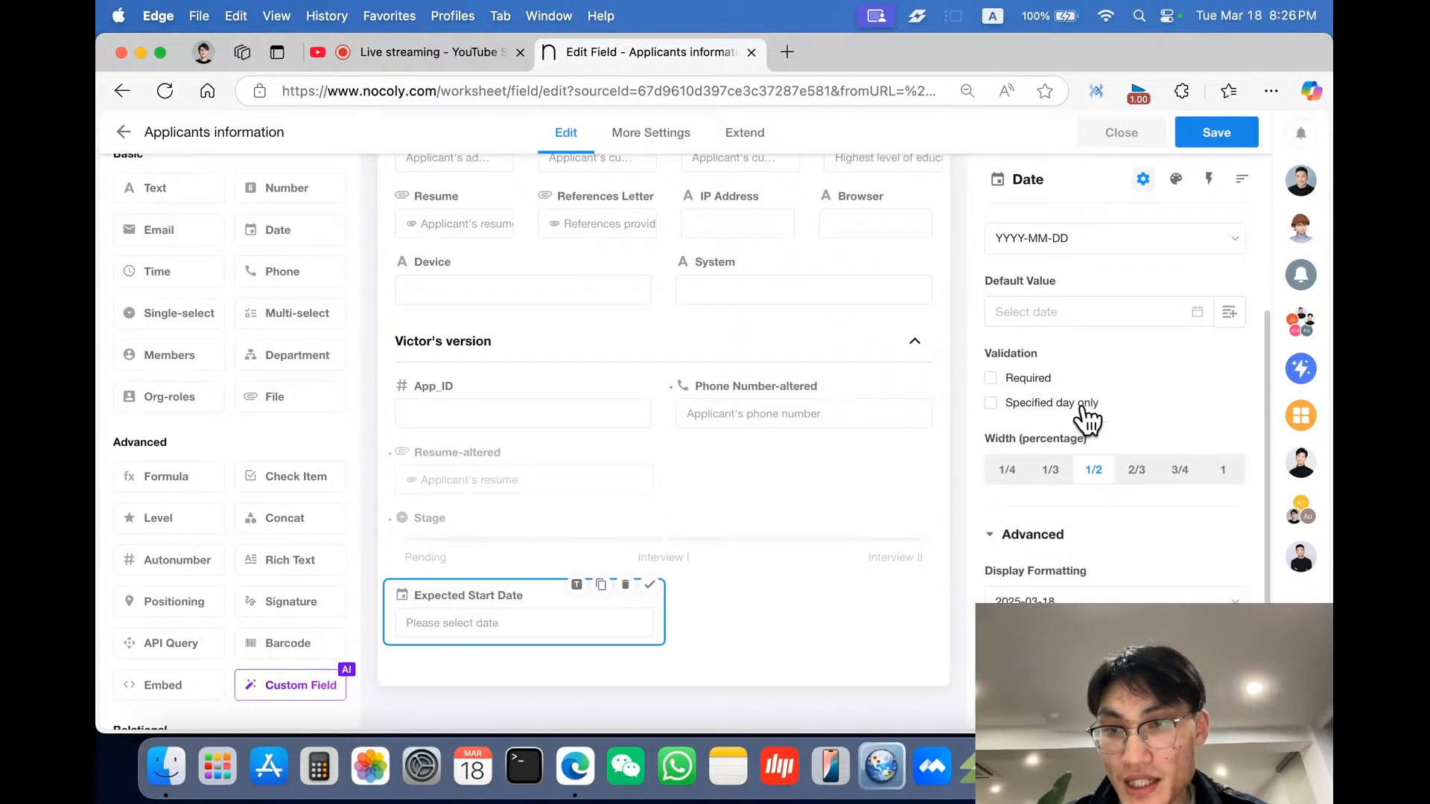
scroll(1122, 486, down, 3)
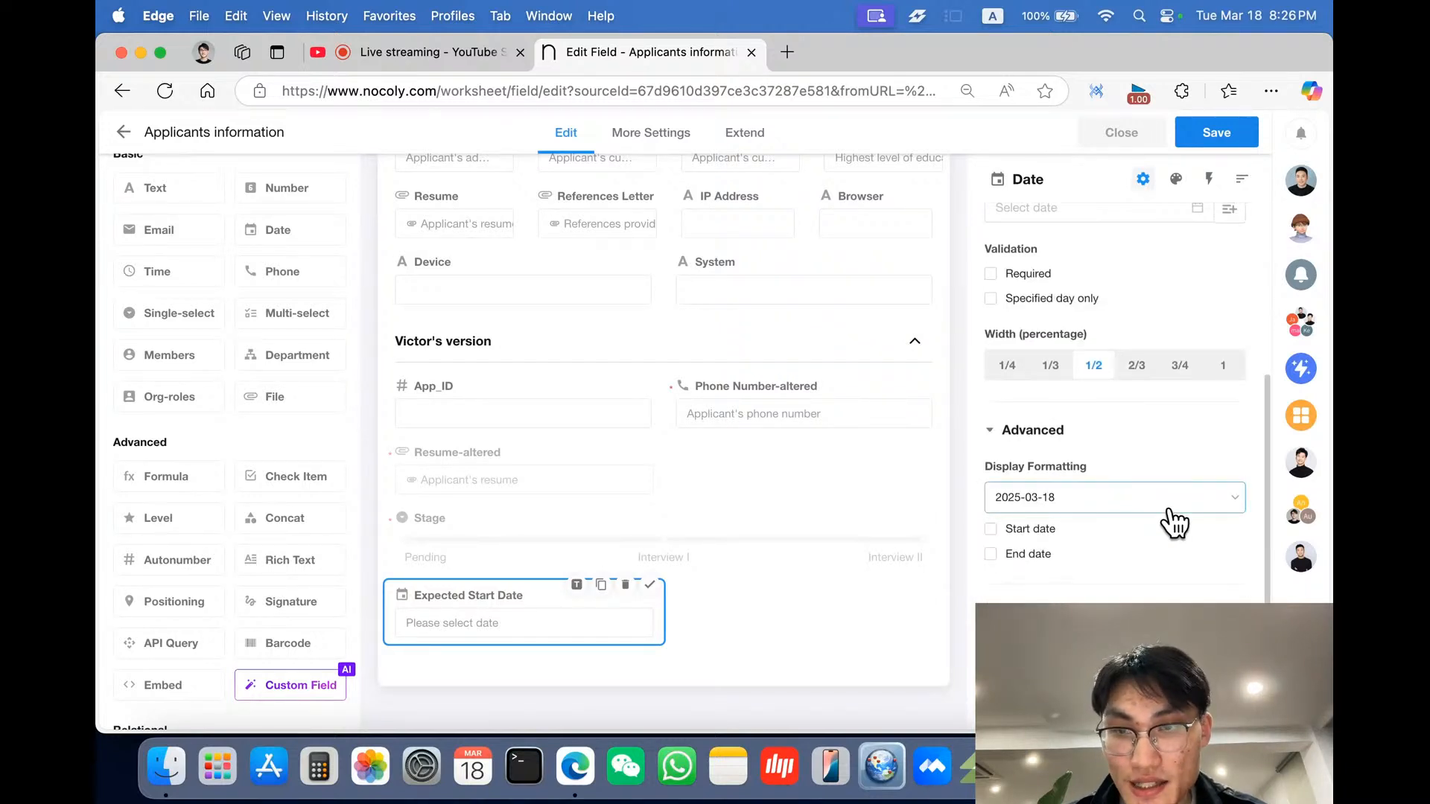
scroll(1174, 520, down, 2)
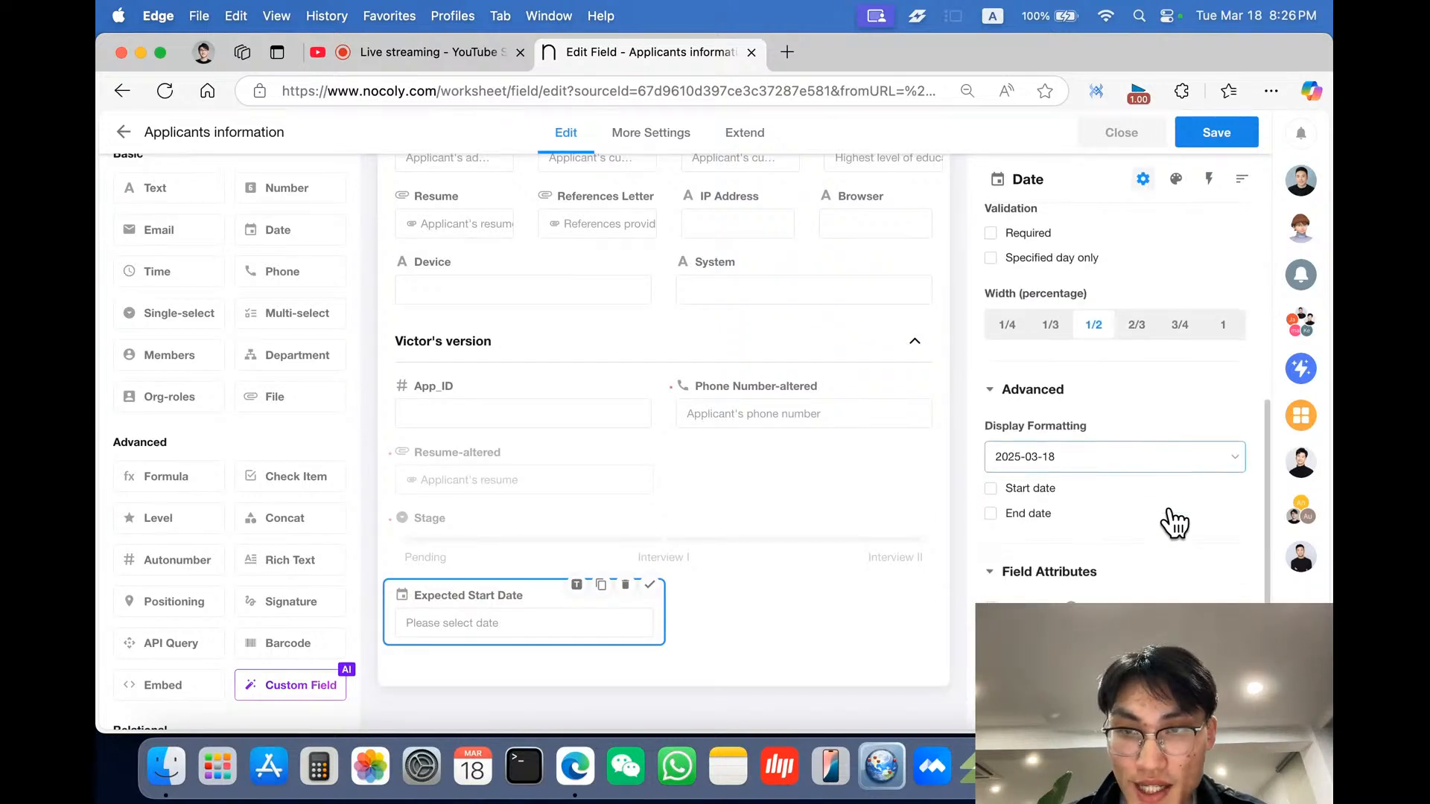
- Review the Display Formatting options for the Expected Start Date field
click(1091, 452)
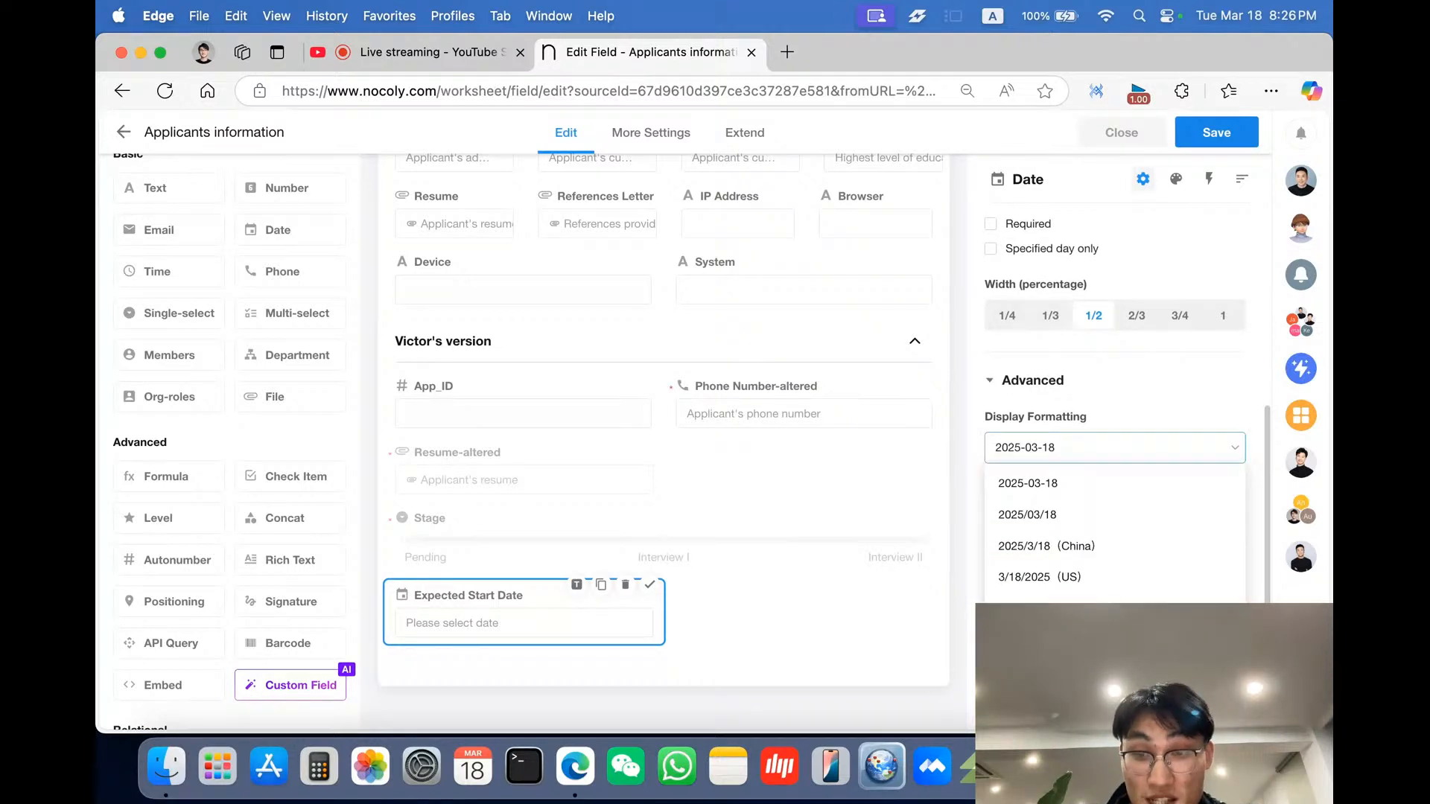
click(1139, 383)
click(1069, 507)
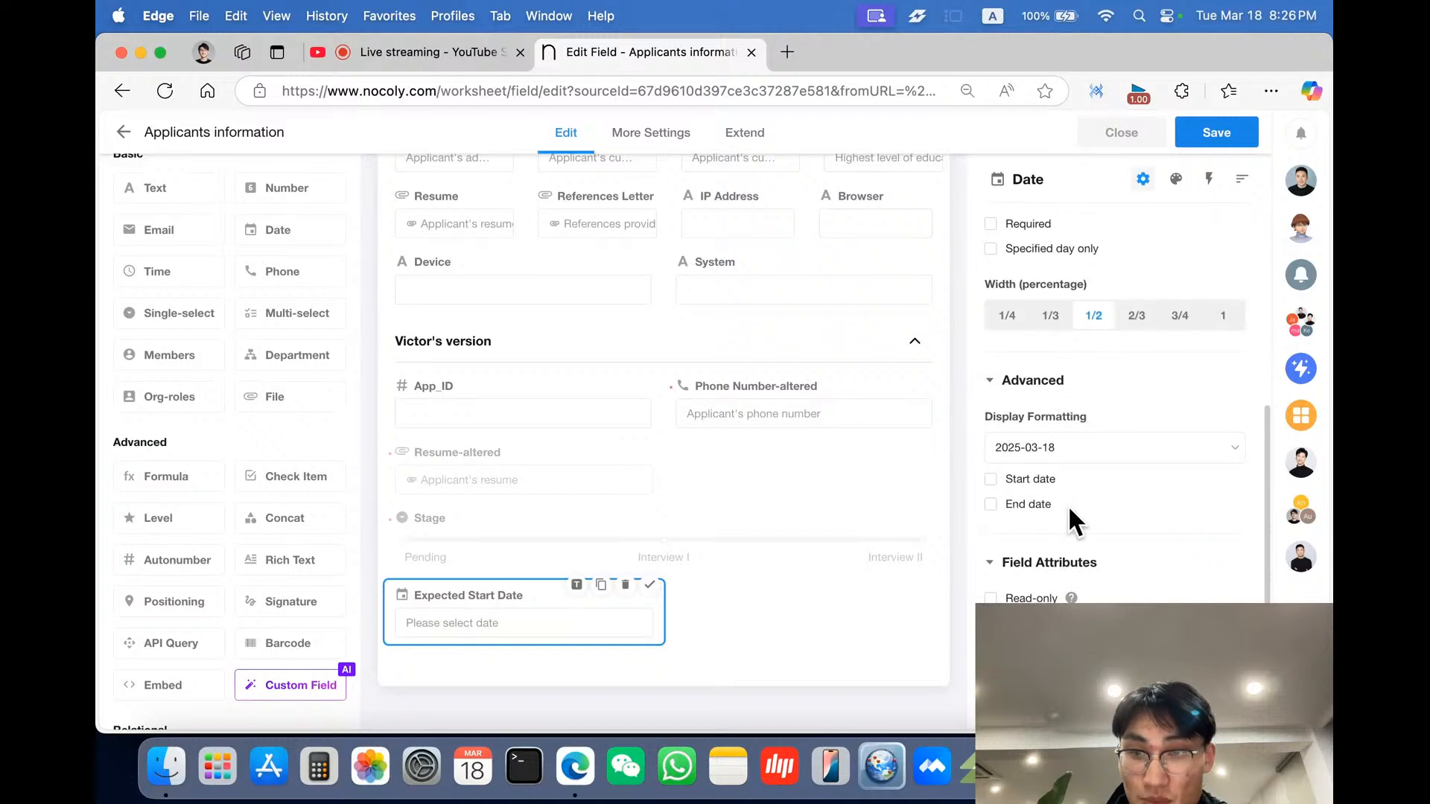
scroll(1068, 504, up, 3)
scroll(1068, 505, down, 3)
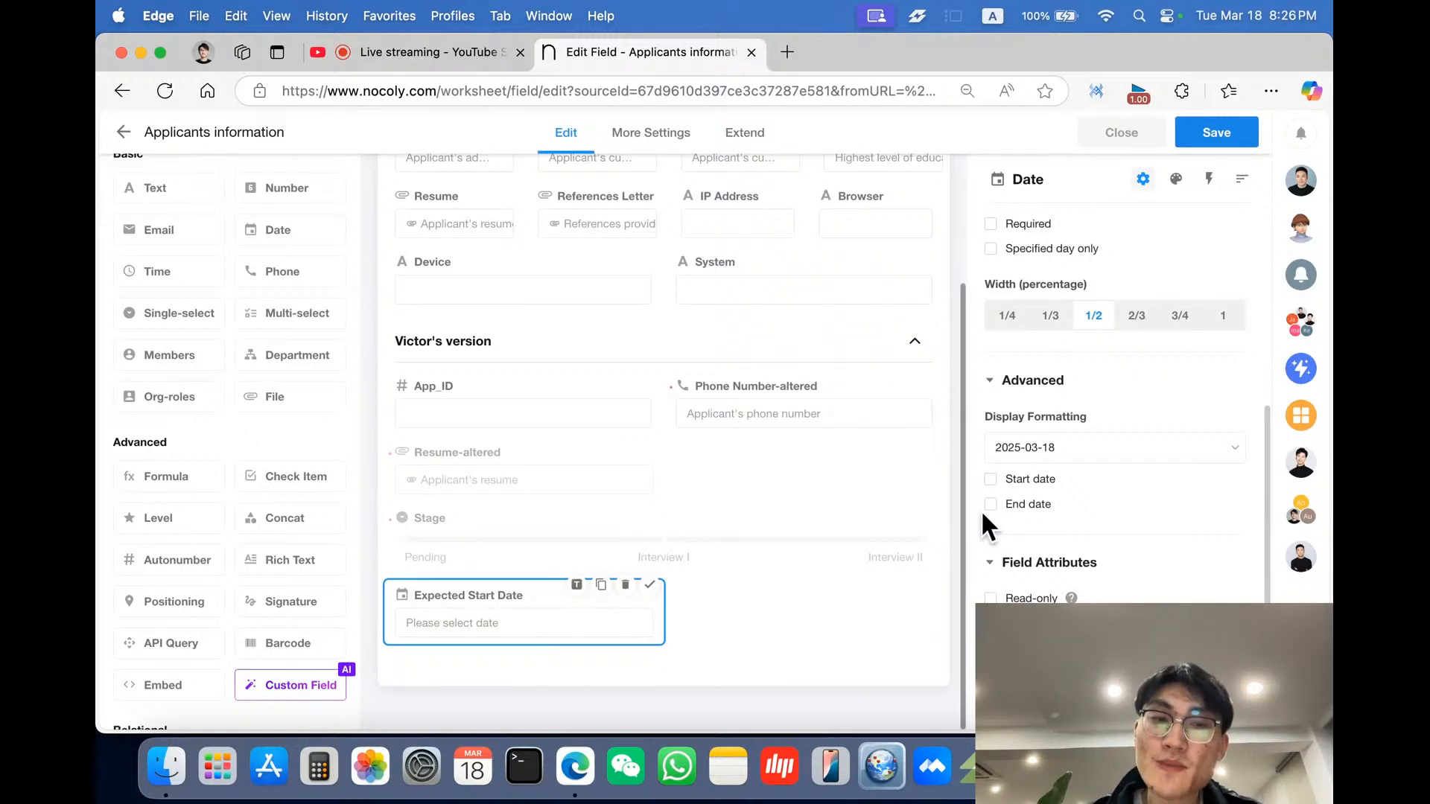
- Add a Number field next to Expected Start Date in the Victor's version section
click(1314, 207)
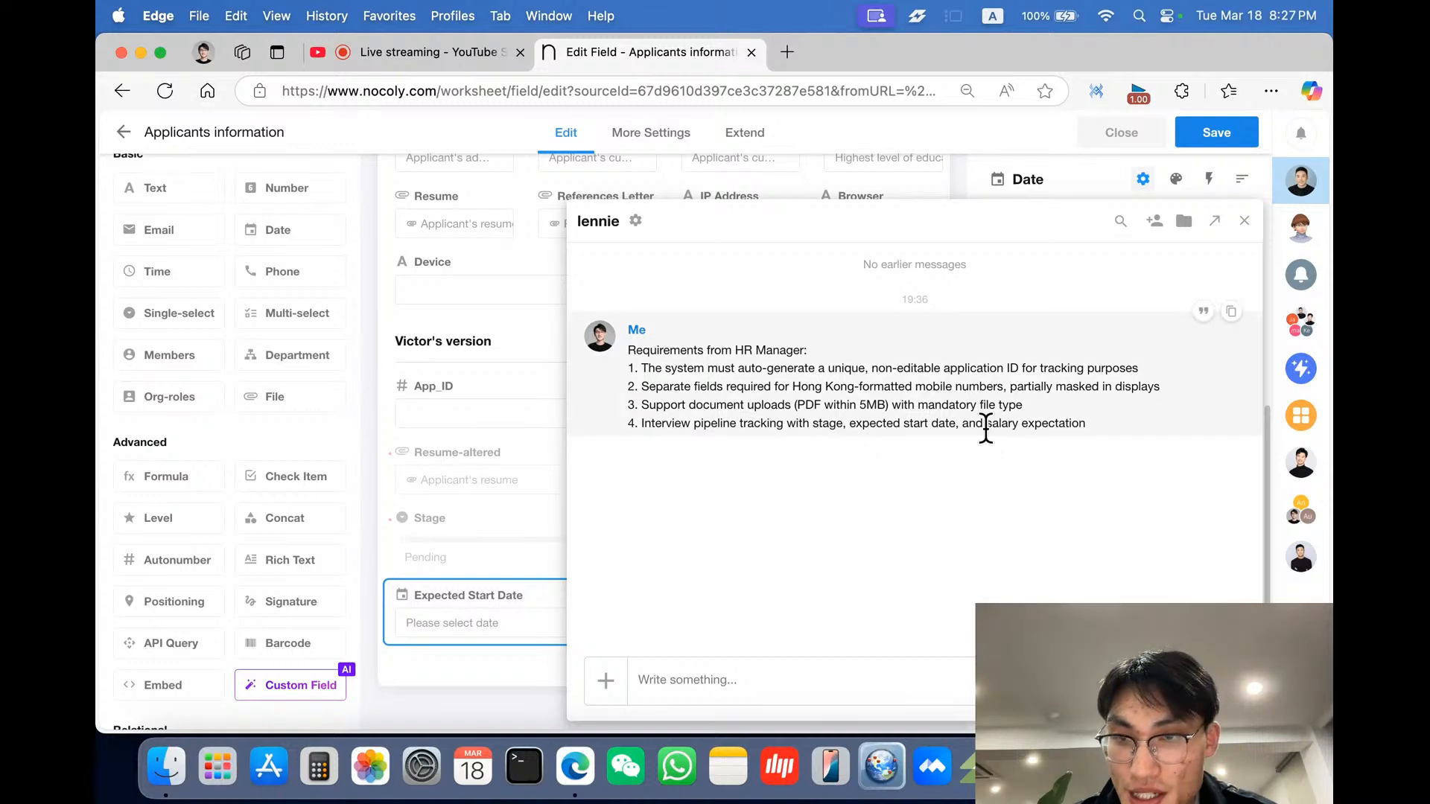
drag(985, 424, 1087, 424)
key(super+c)
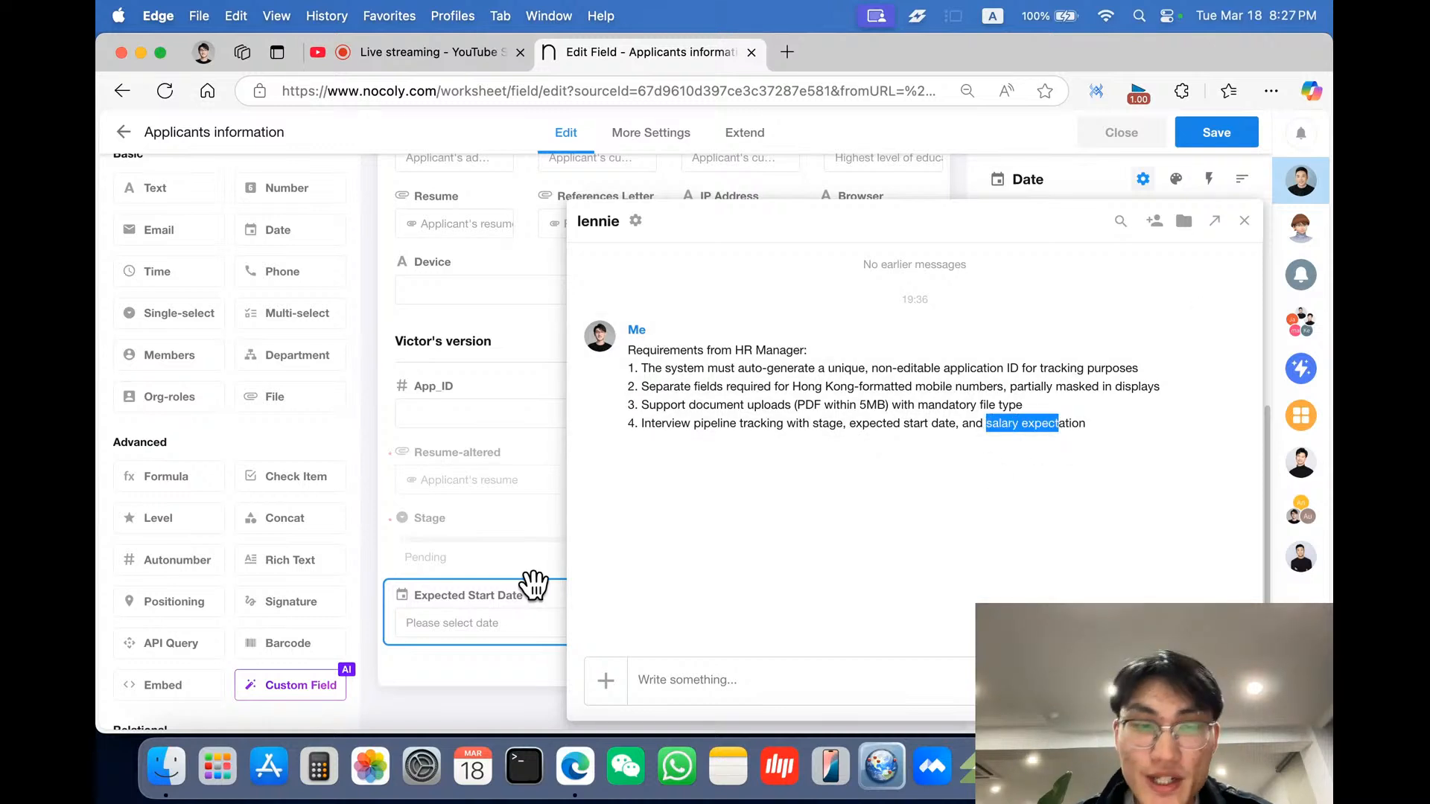
click(469, 595)
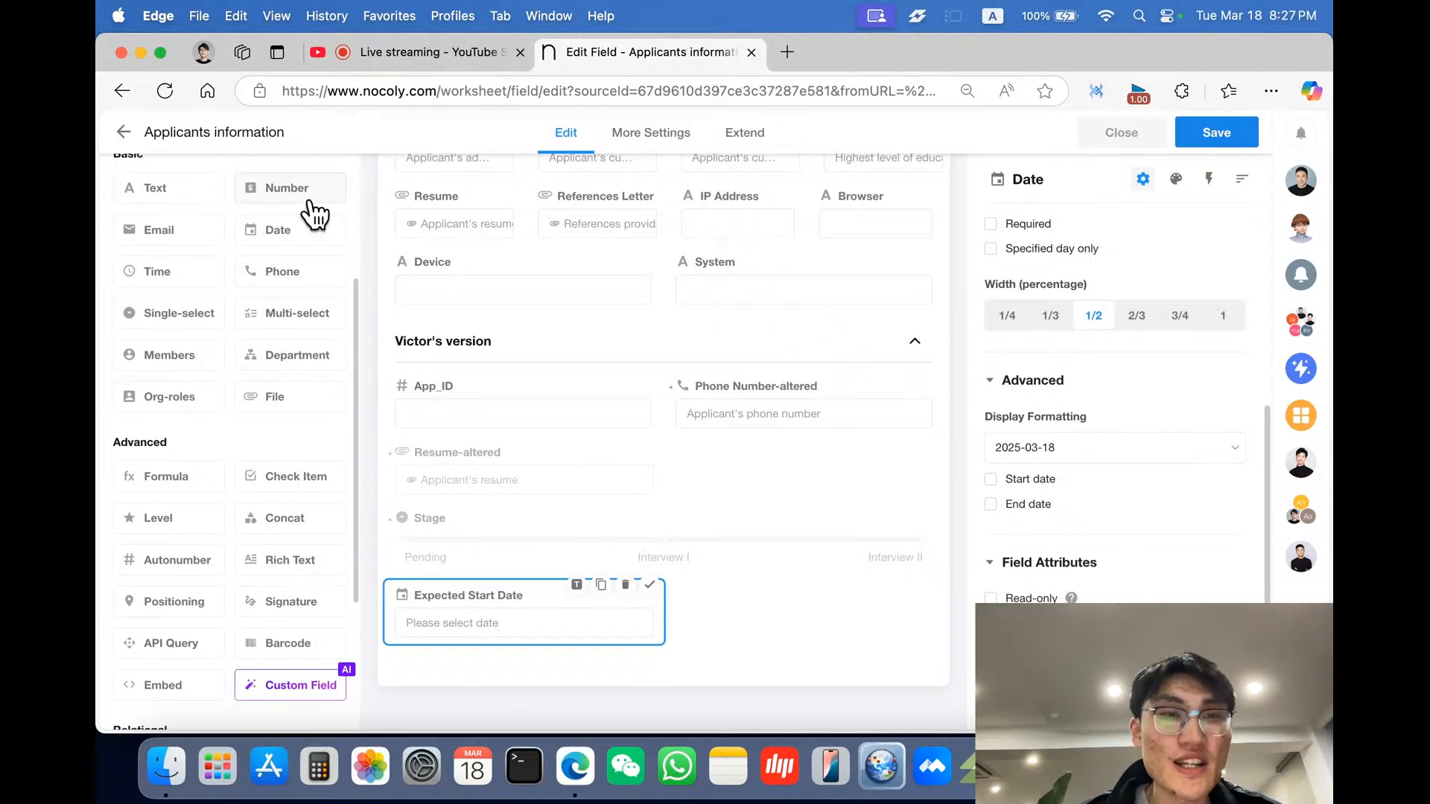
drag(316, 215, 804, 625)
- Name the new Number field Salary Expectation, copying the wording from the HR requirements chat
click(1302, 197)
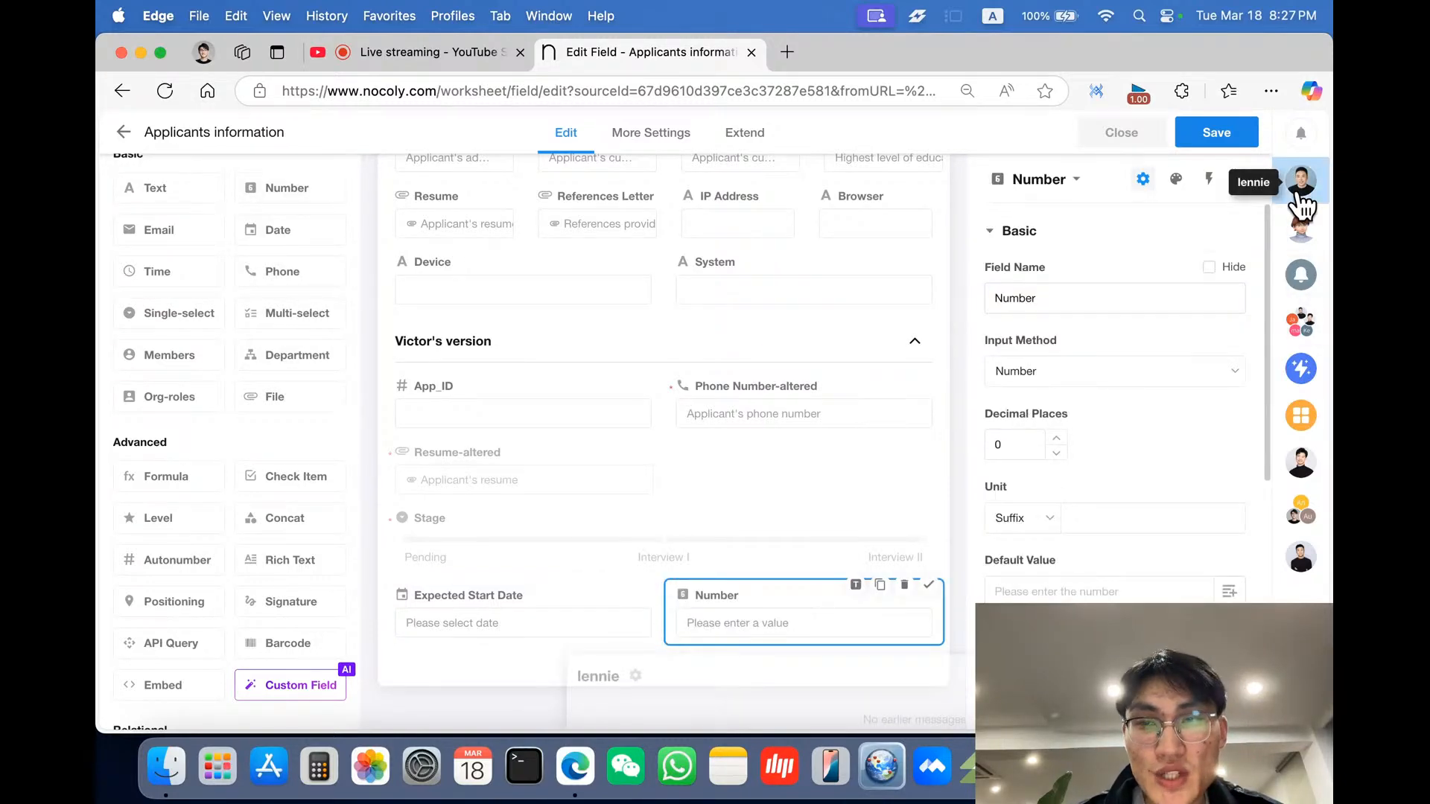
drag(986, 423, 1073, 424)
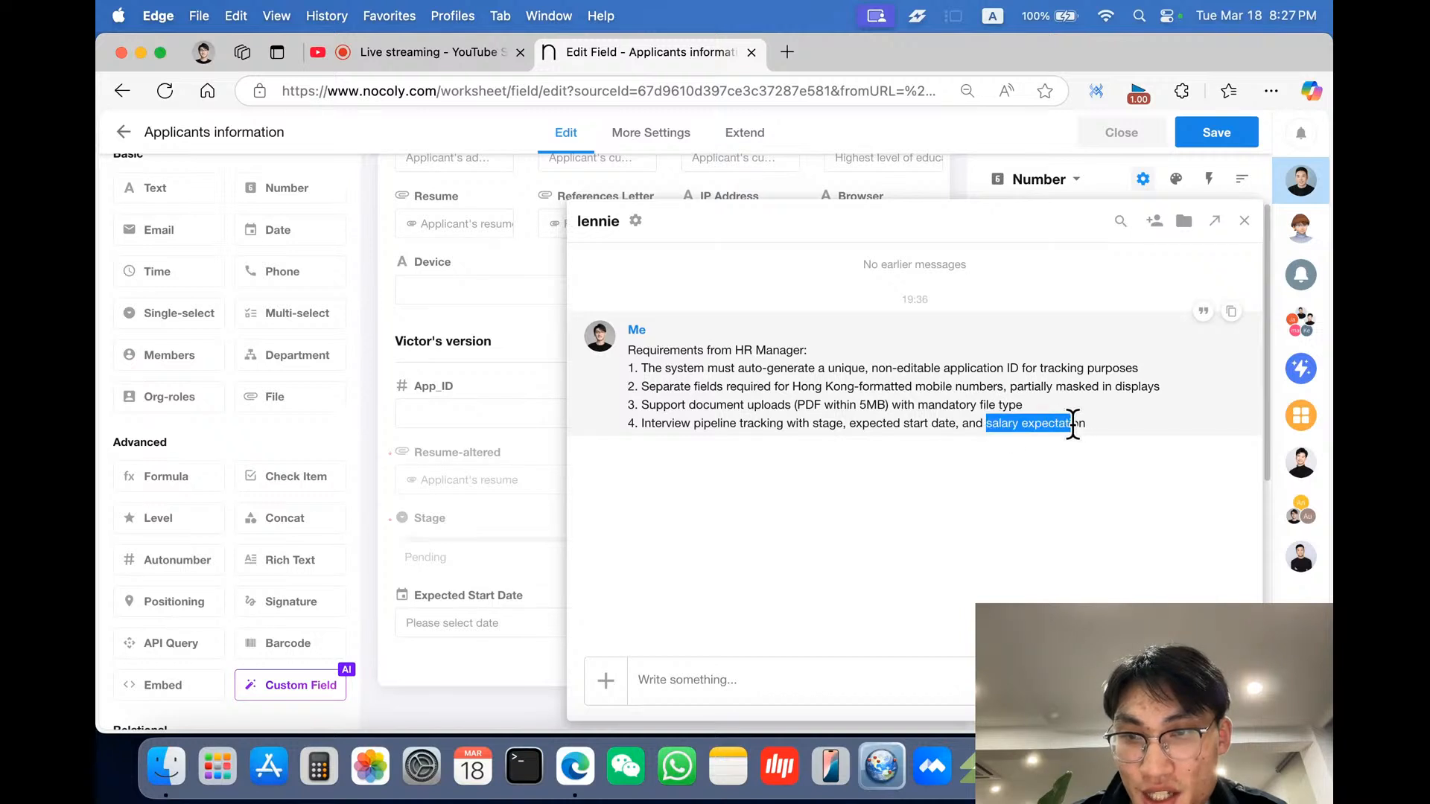
click(457, 578)
click(695, 616)
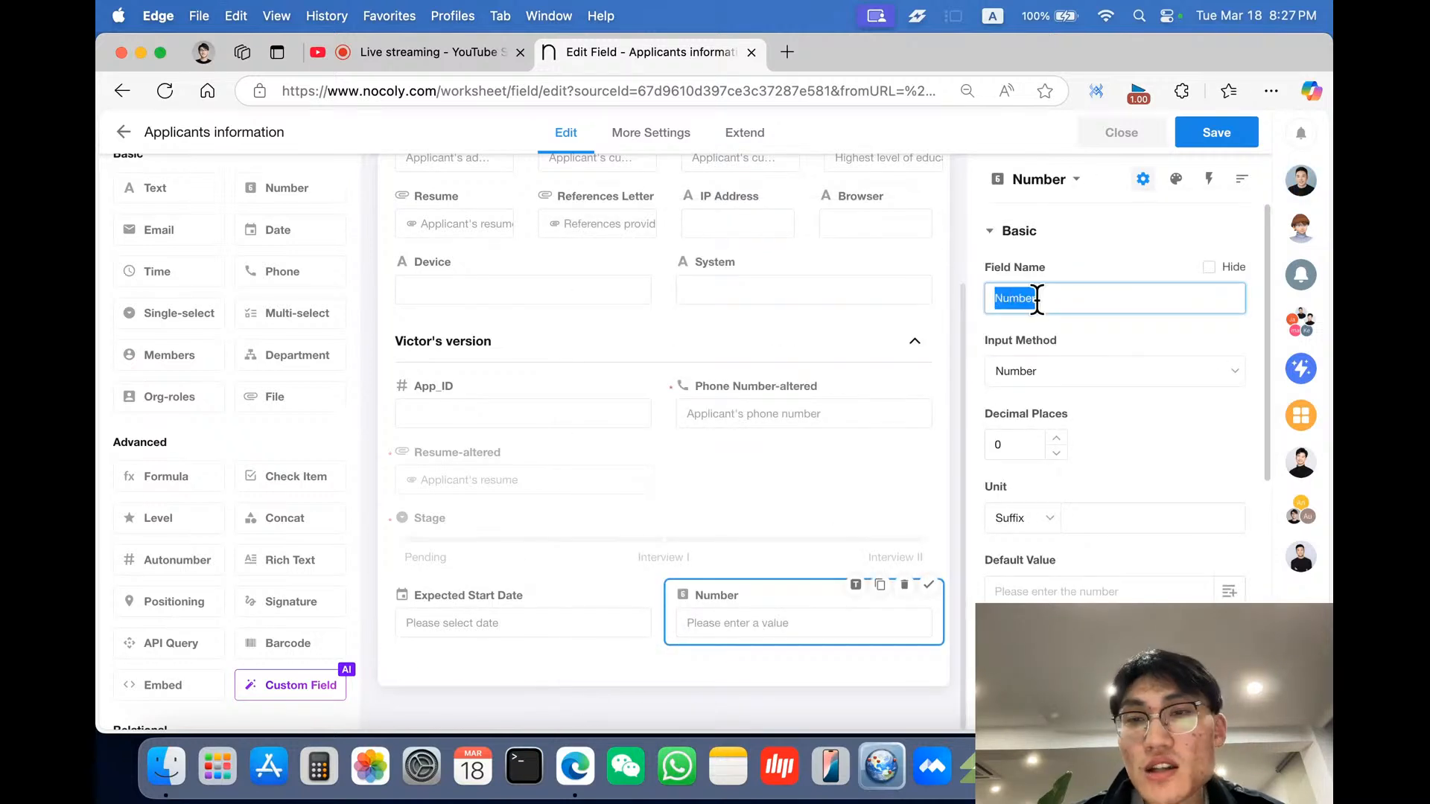
key(super+v)
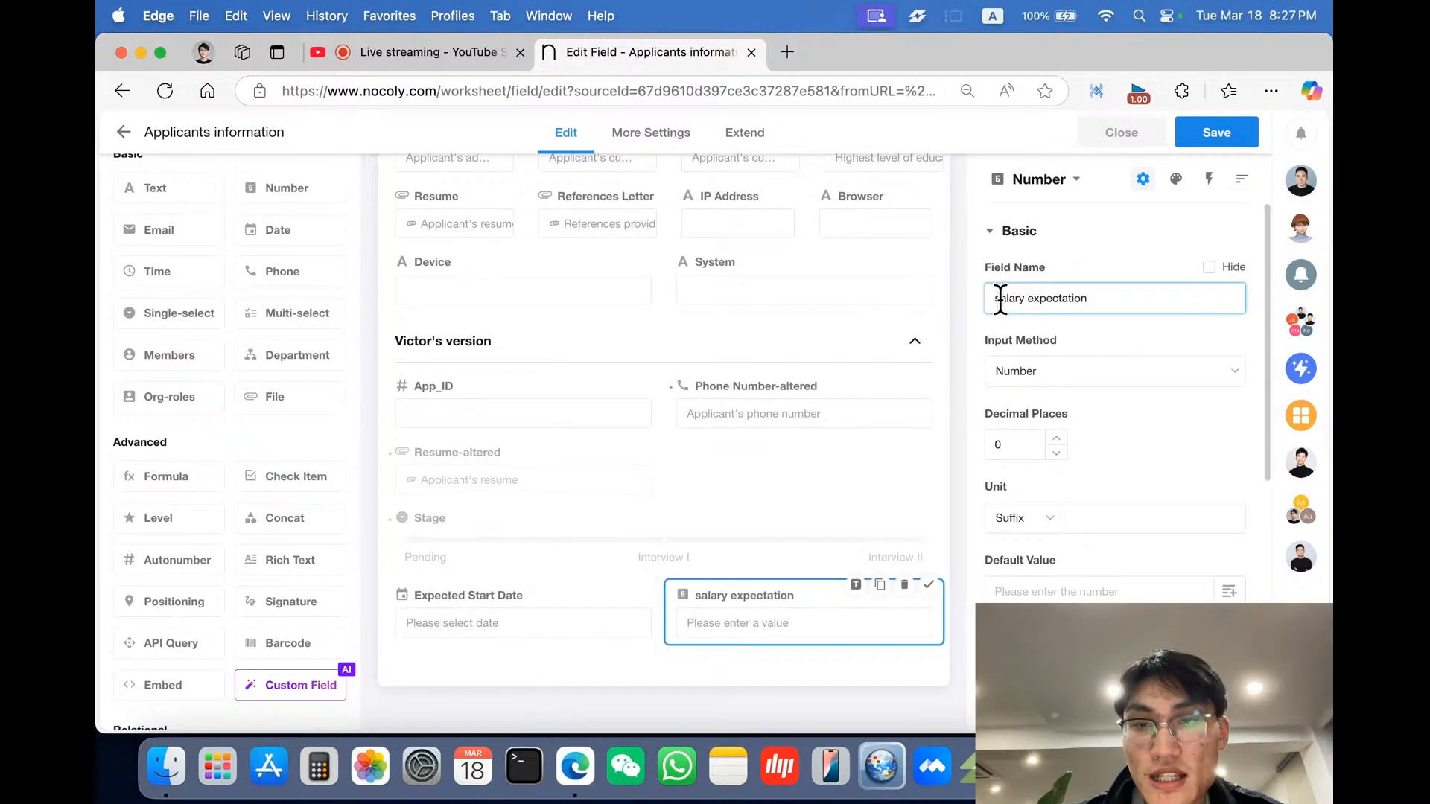
key(BackSpace)
text(S)
click(1035, 299)
key(BackSpace)
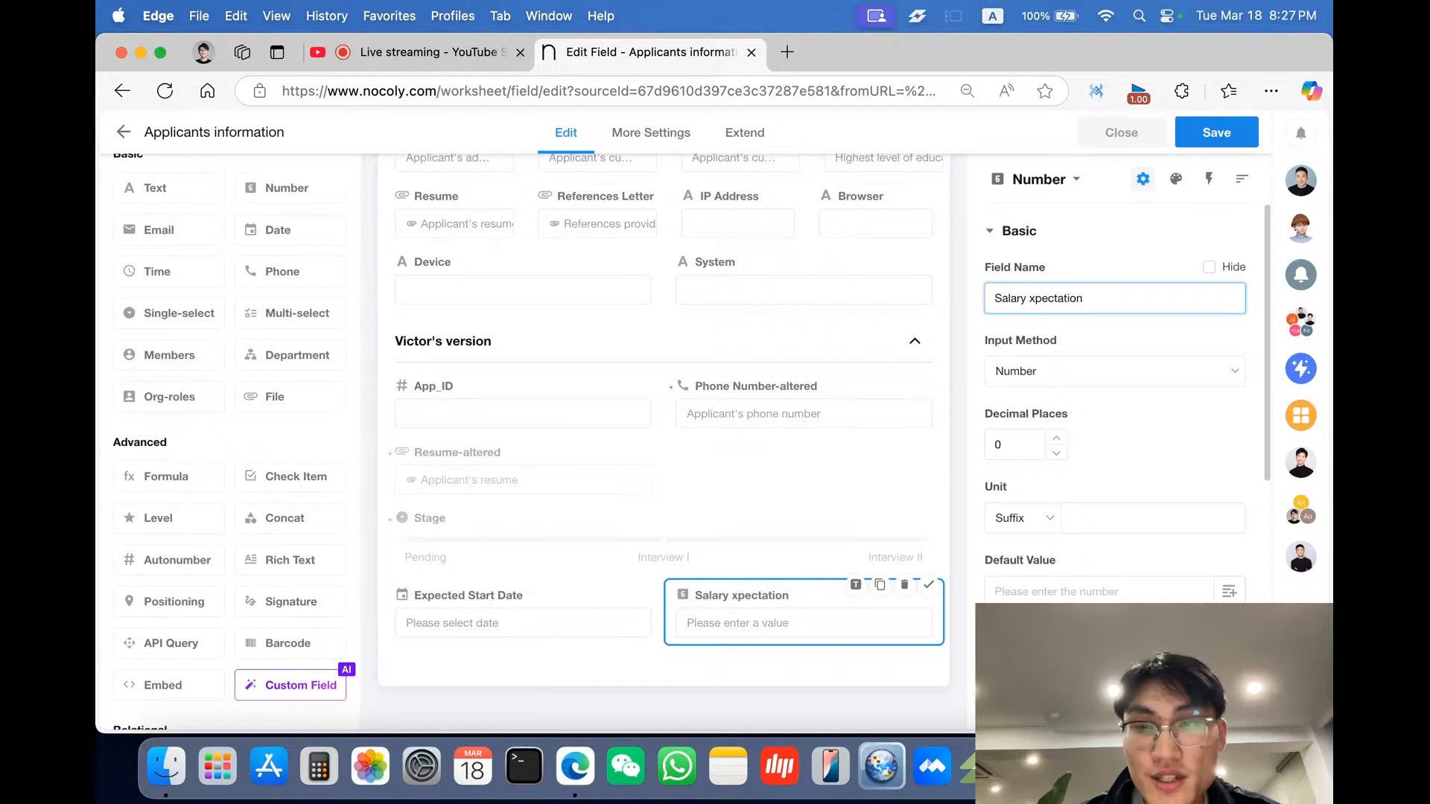
text(E)
click(1139, 414)
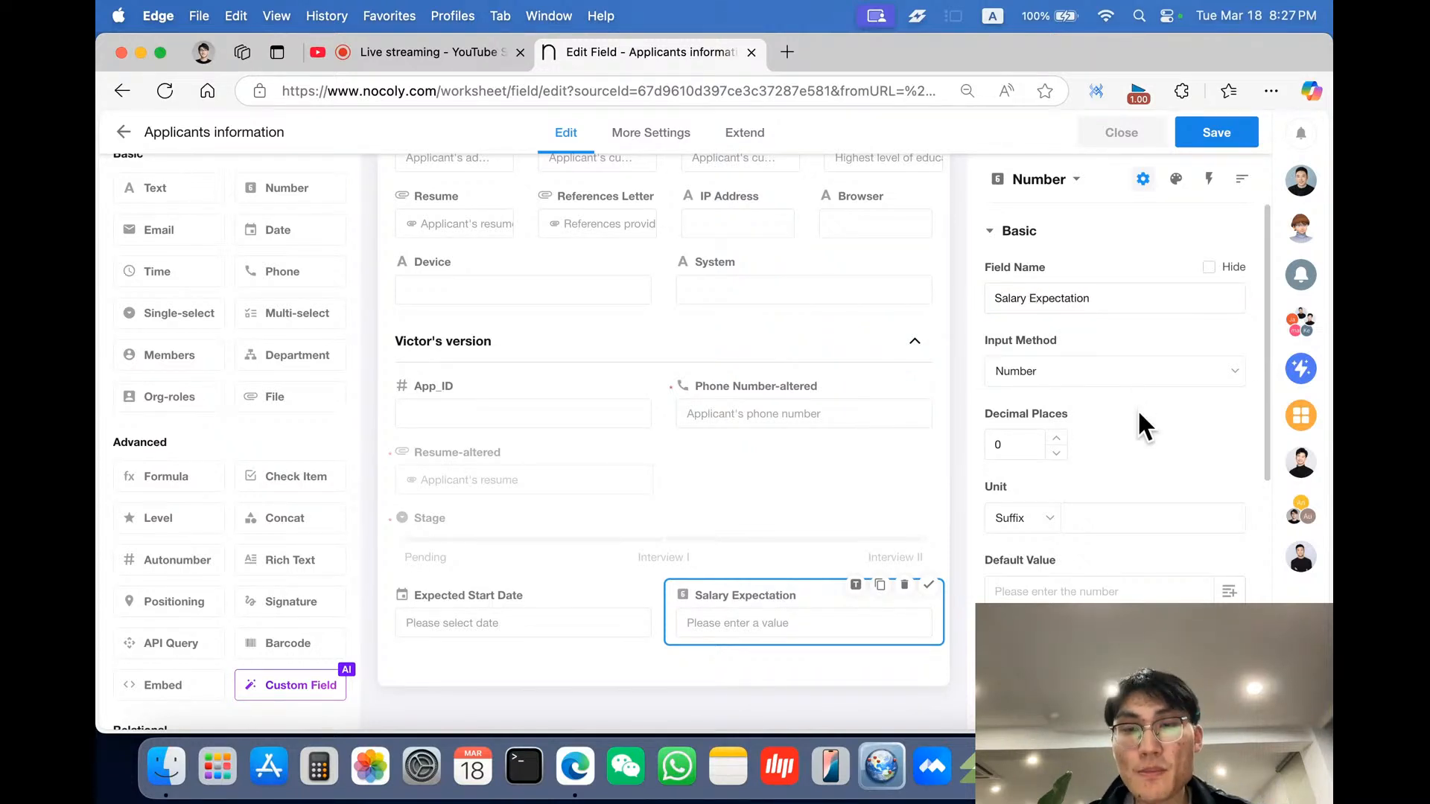
- Keep Number as the input method and set the Salary Expectation unit suffix to HKD
click(1133, 383)
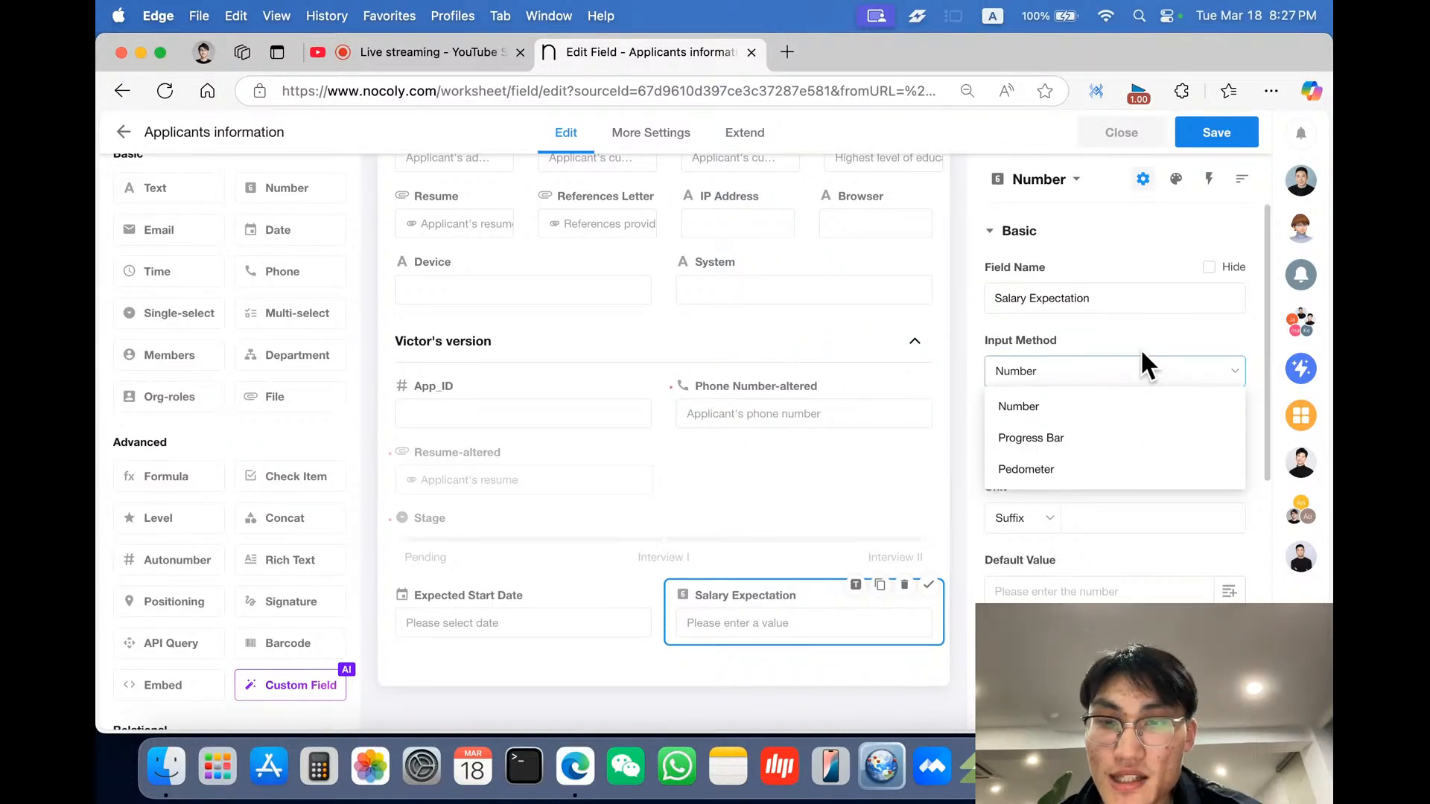
click(1151, 335)
click(1015, 446)
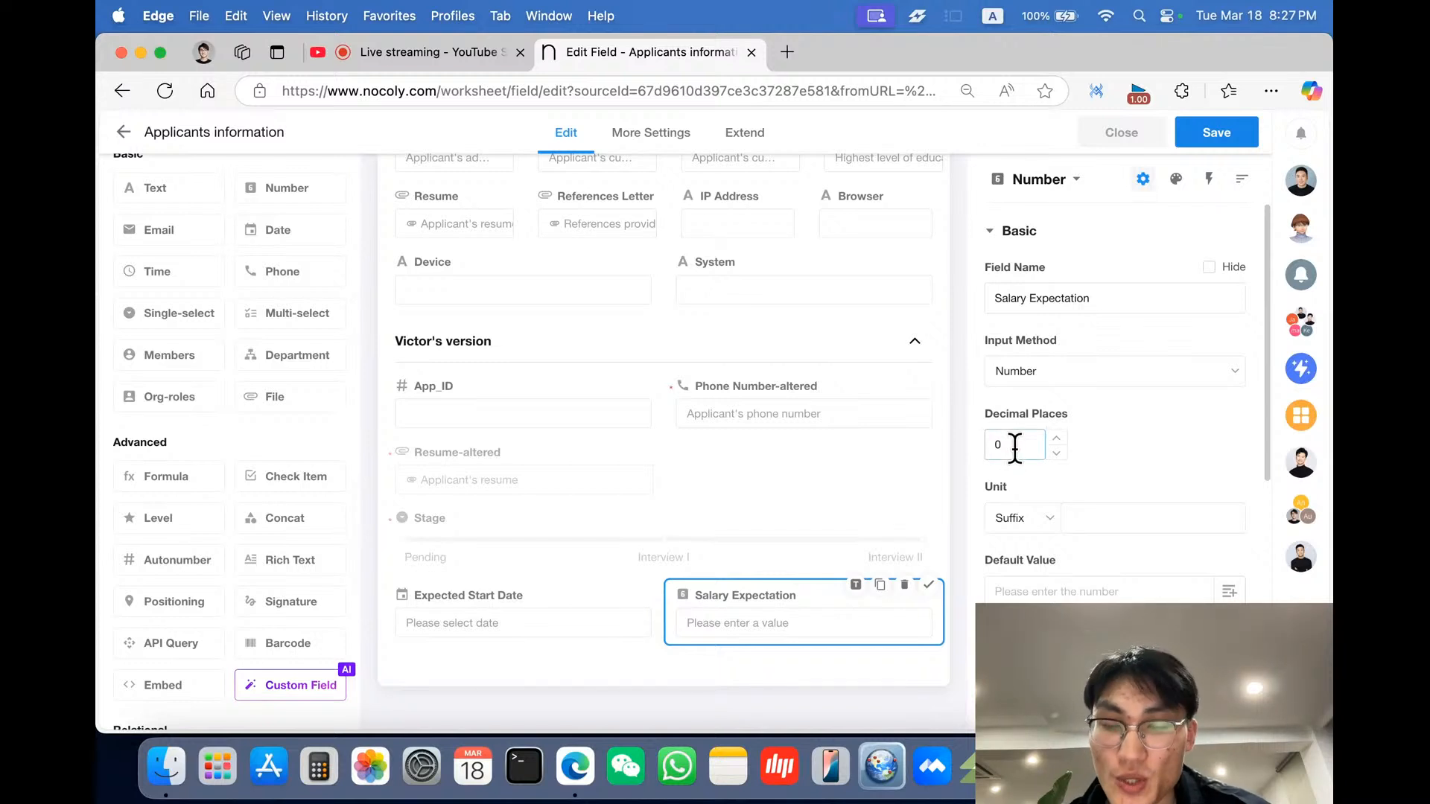
scroll(1015, 447, down, 1)
click(1065, 473)
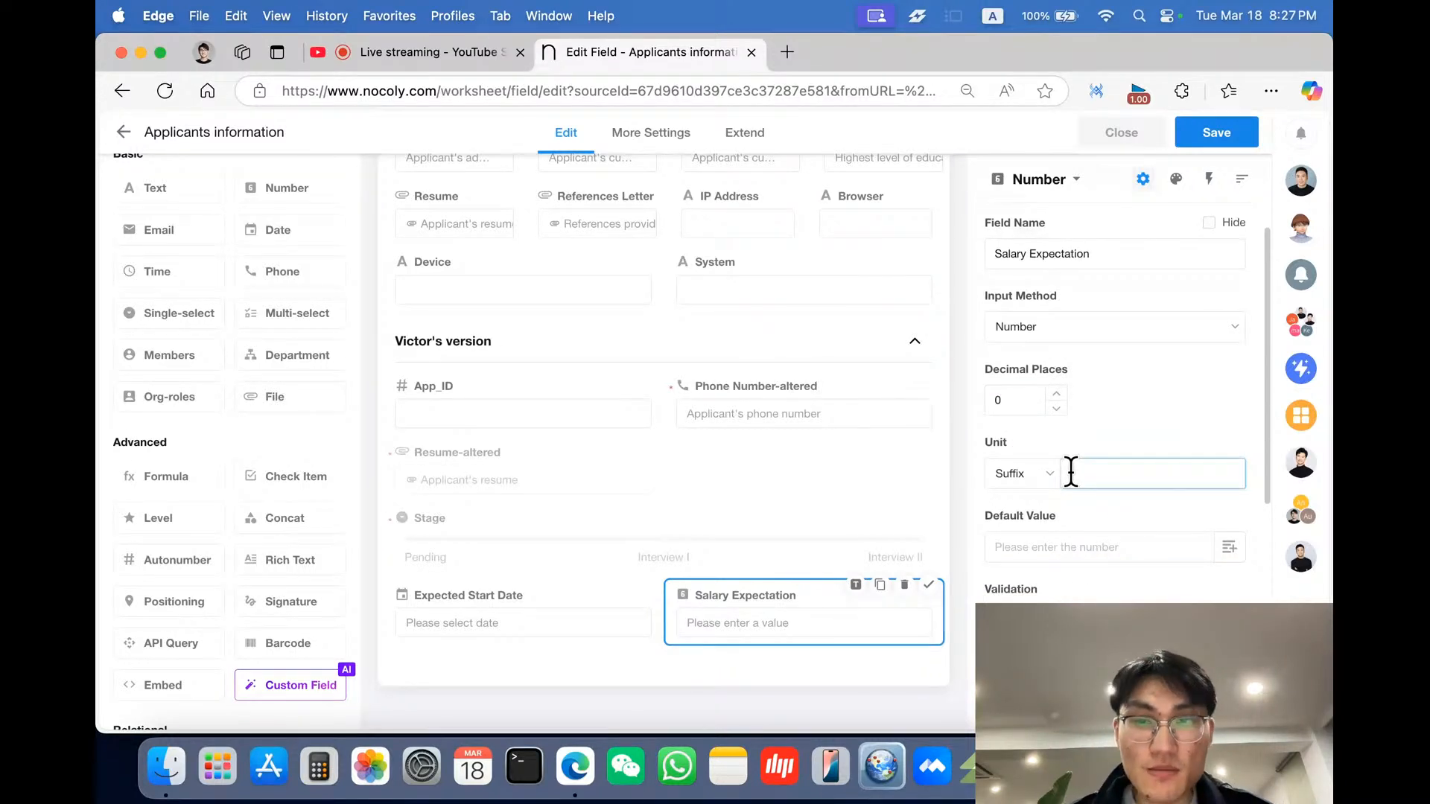
text(HKD)
click(1146, 503)
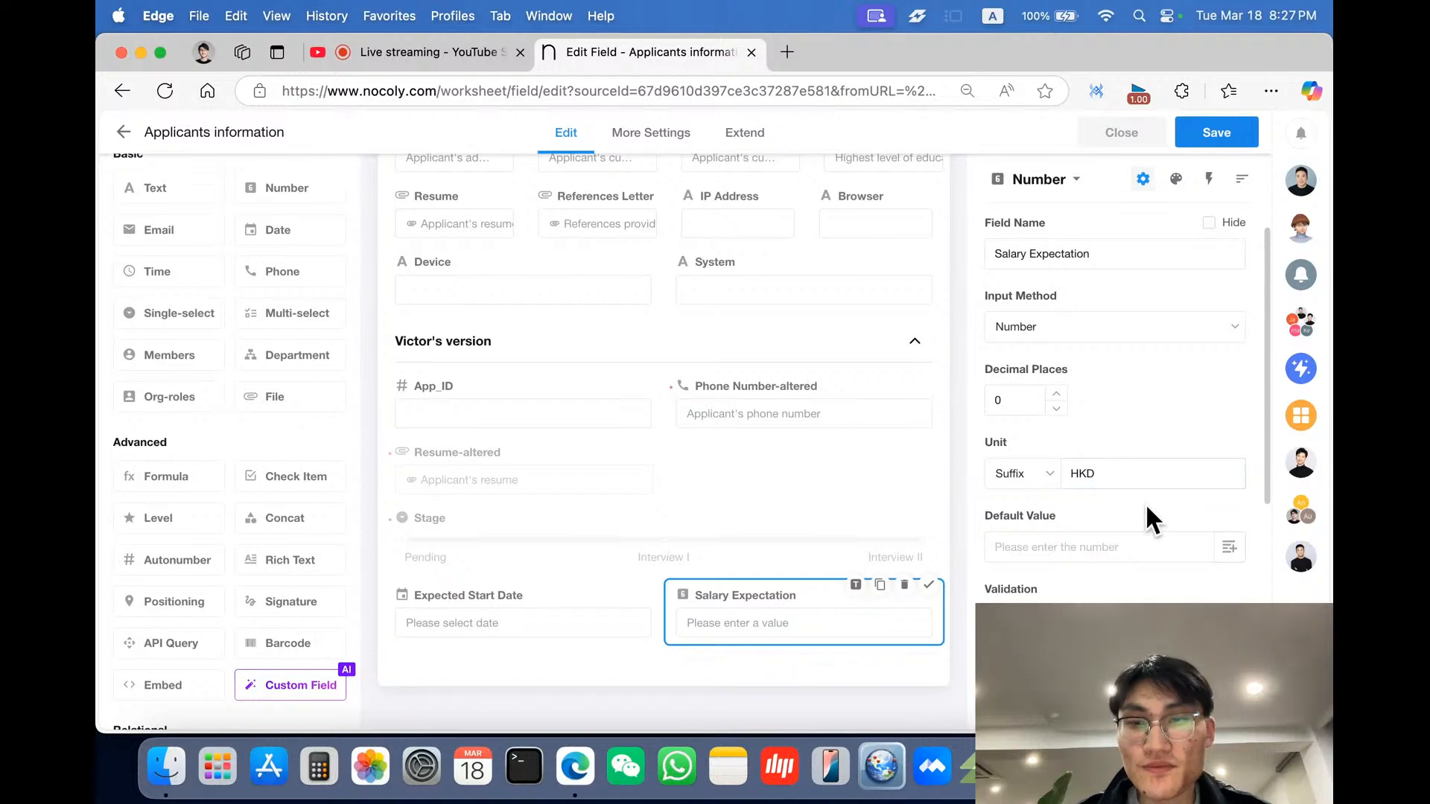
- Try limiting Salary Expectation to a numerical range
scroll(1145, 503, down, 1)
scroll(1145, 503, down, 3)
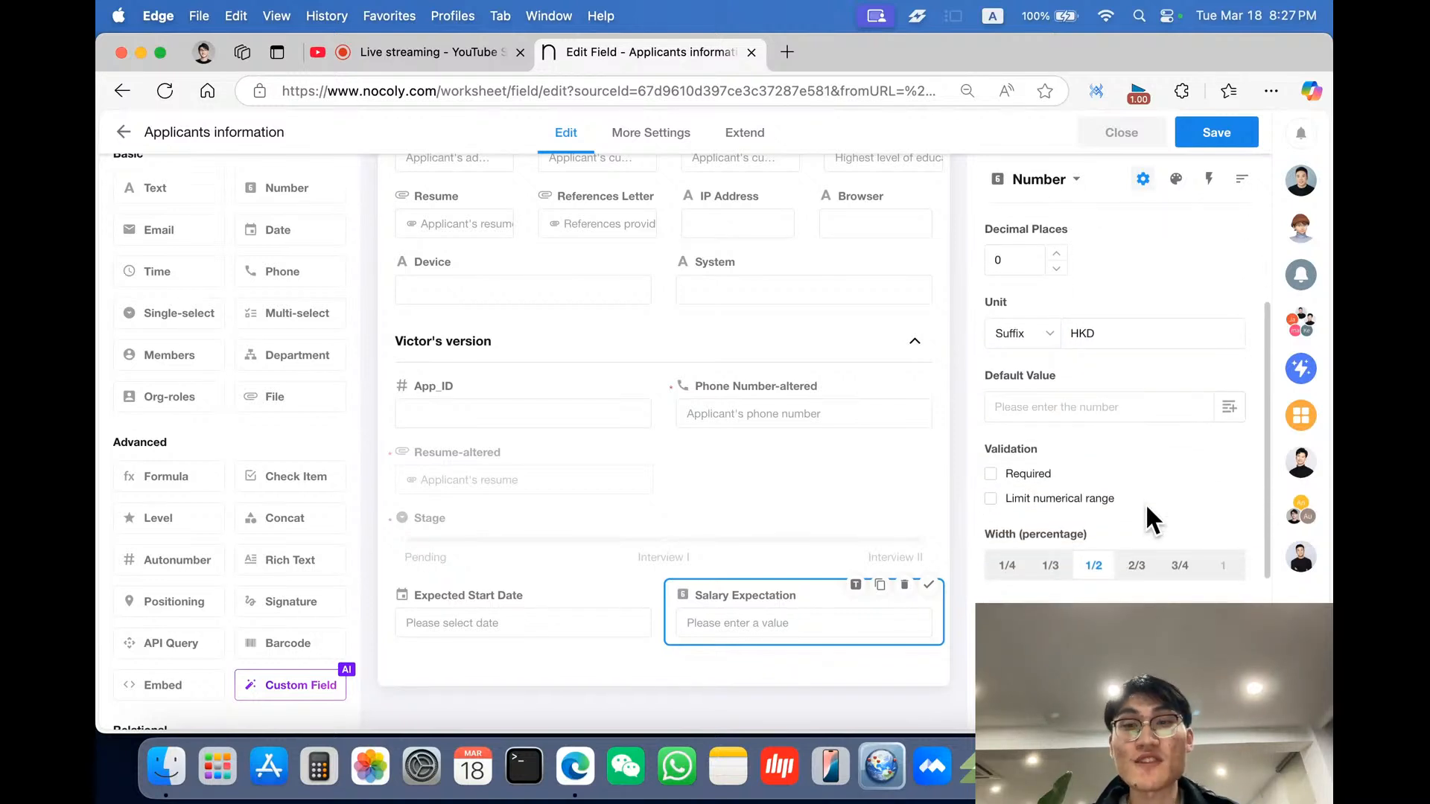
scroll(1145, 502, down, 2)
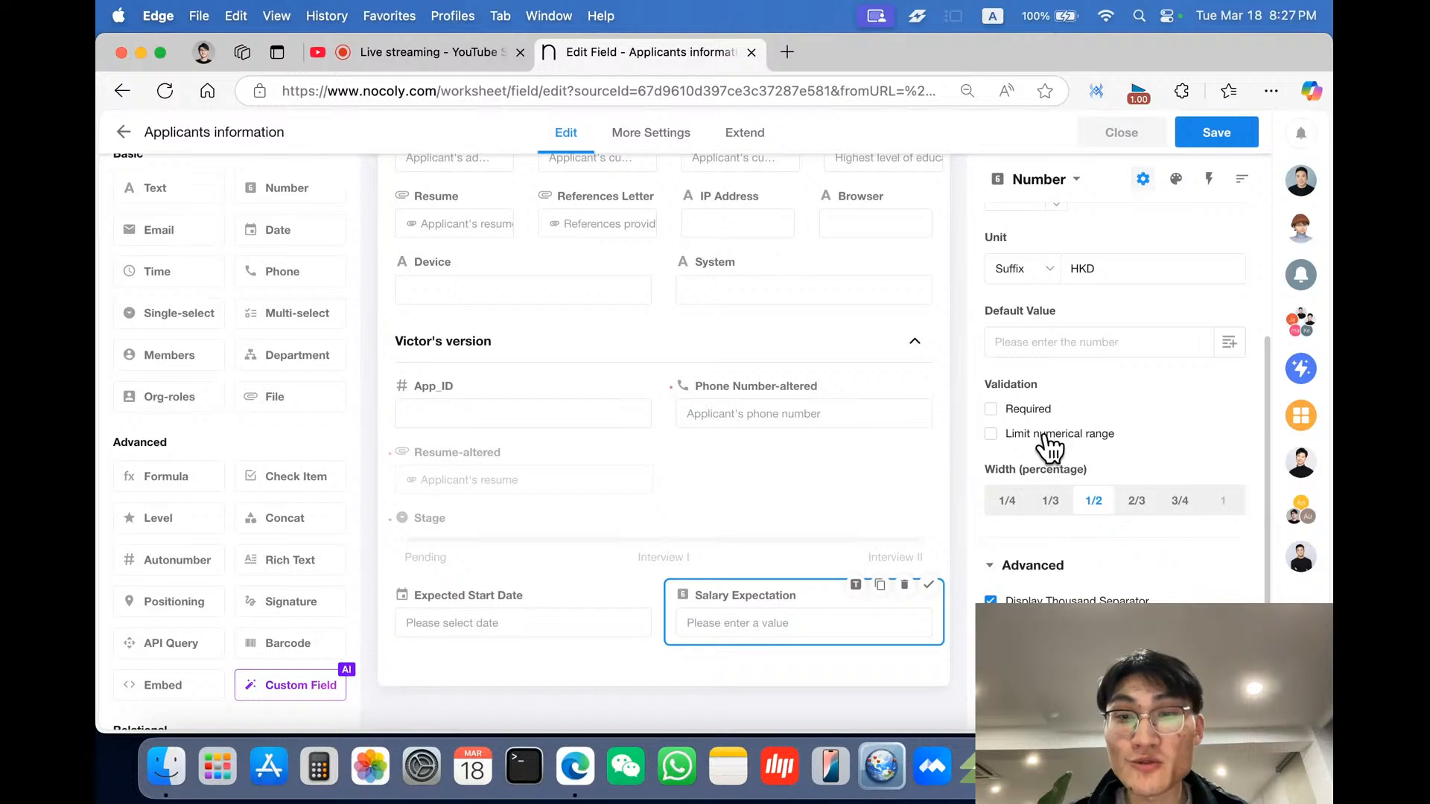
click(1048, 439)
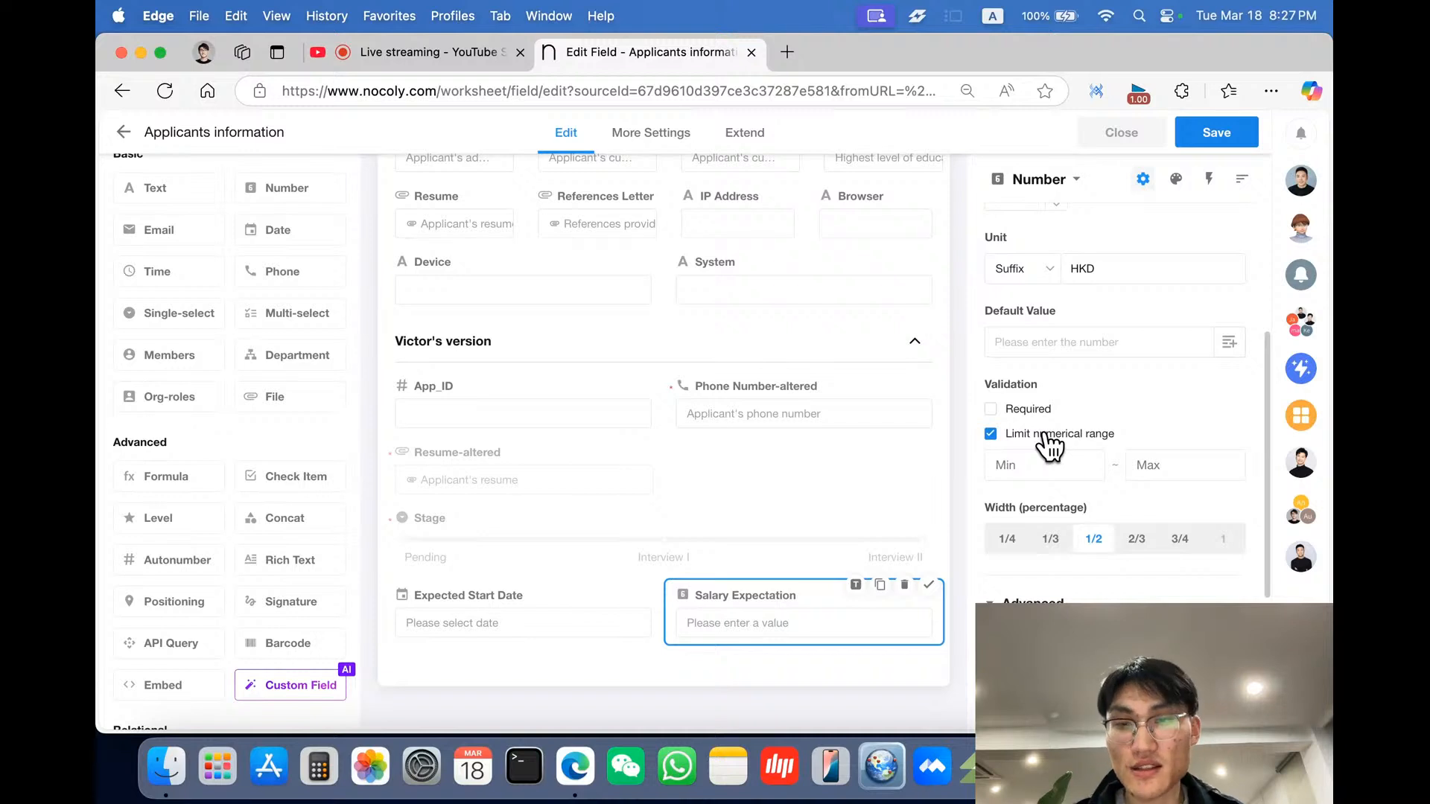
click(1049, 439)
scroll(1050, 445, down, 5)
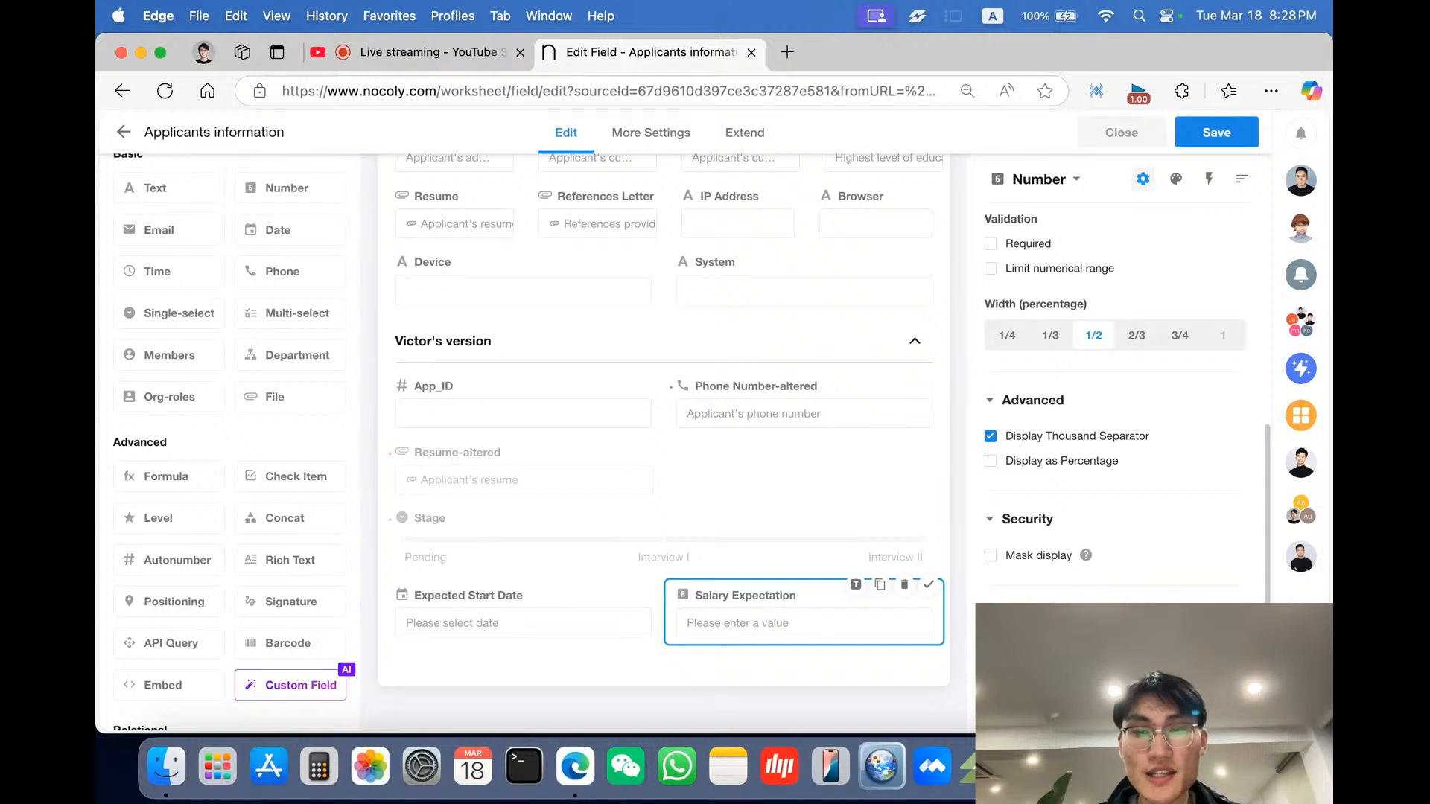
scroll(1198, 573, up, 2)
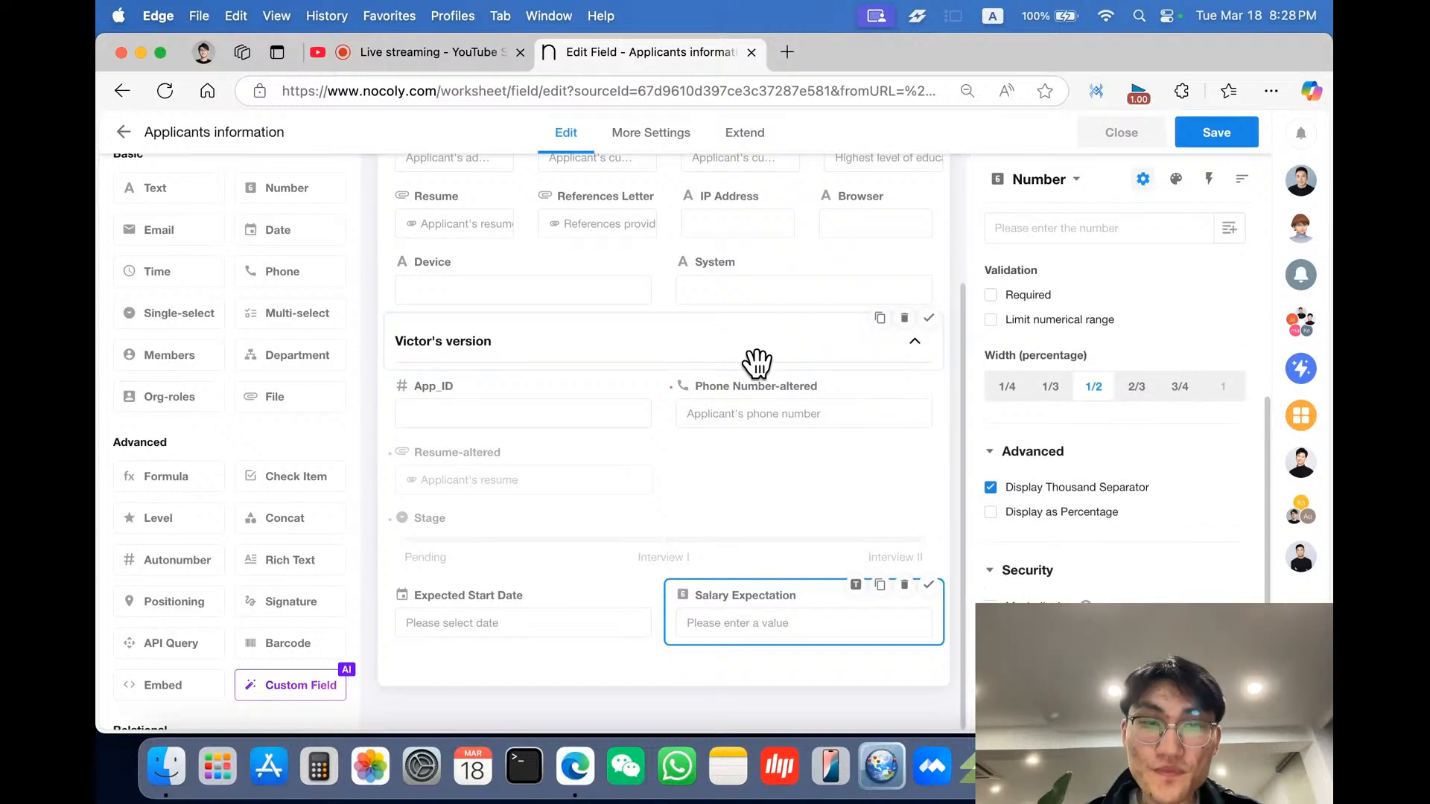
scroll(754, 361, up, 1)
scroll(756, 363, down, 1)
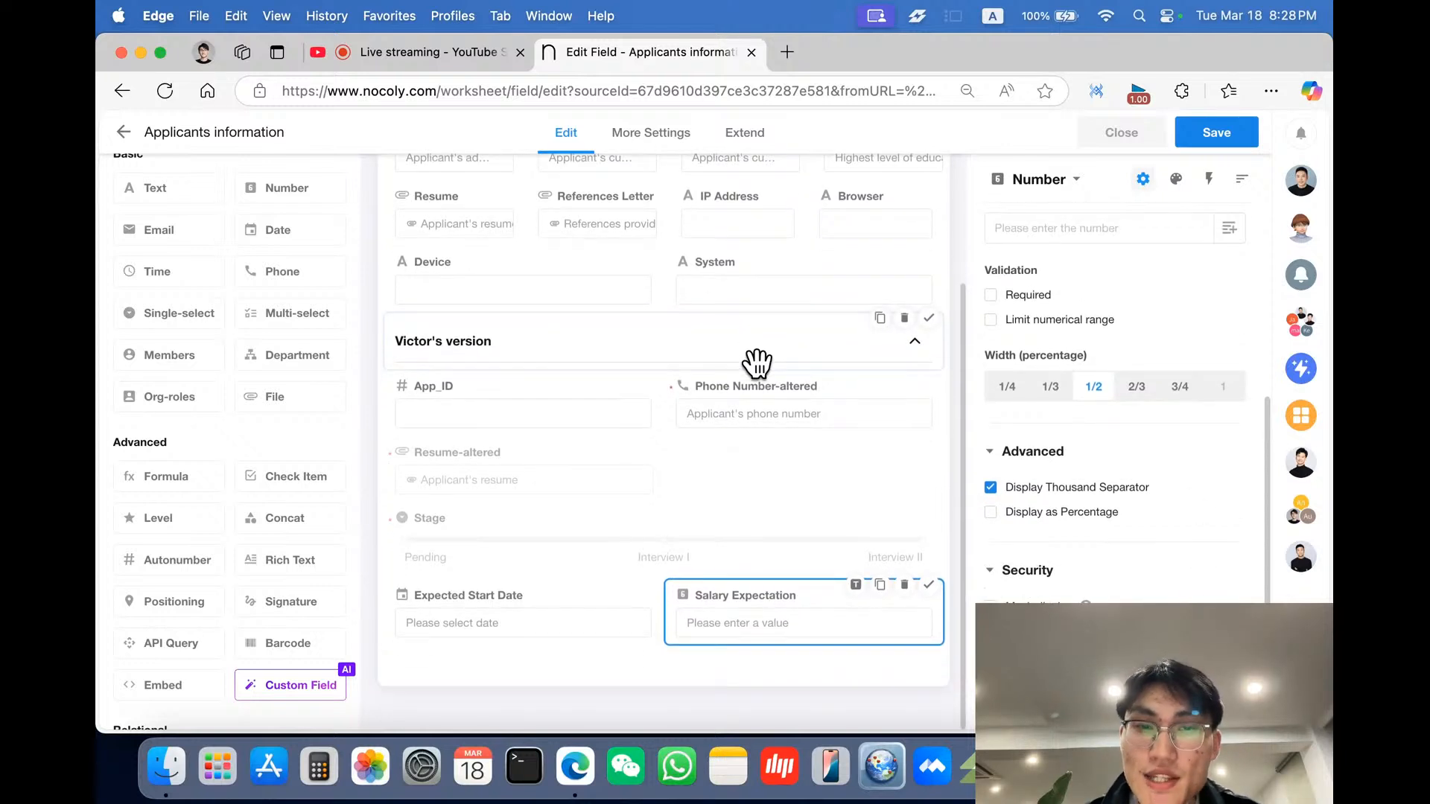
- Save the form changes and close the form editor
click(1300, 181)
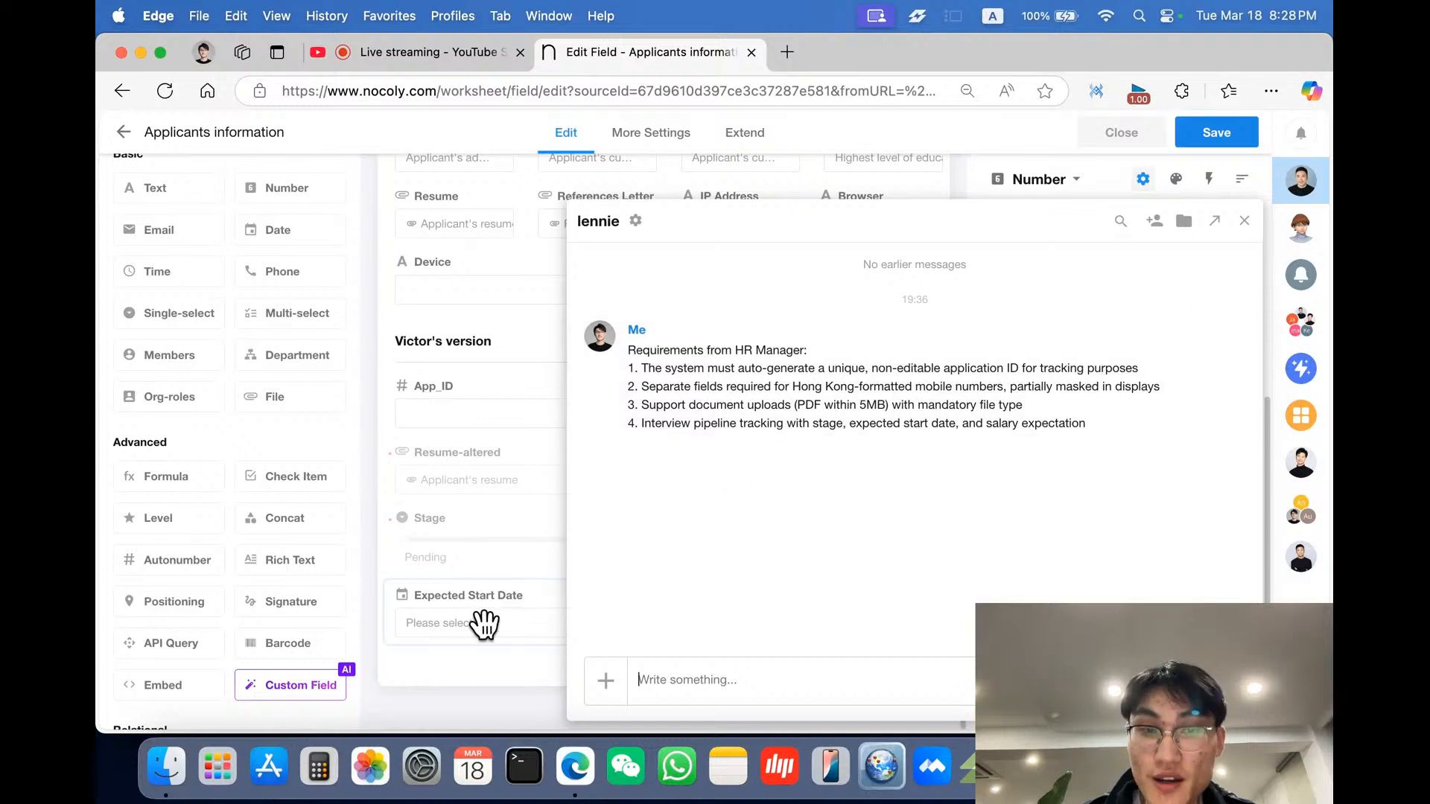
click(485, 658)
click(1194, 140)
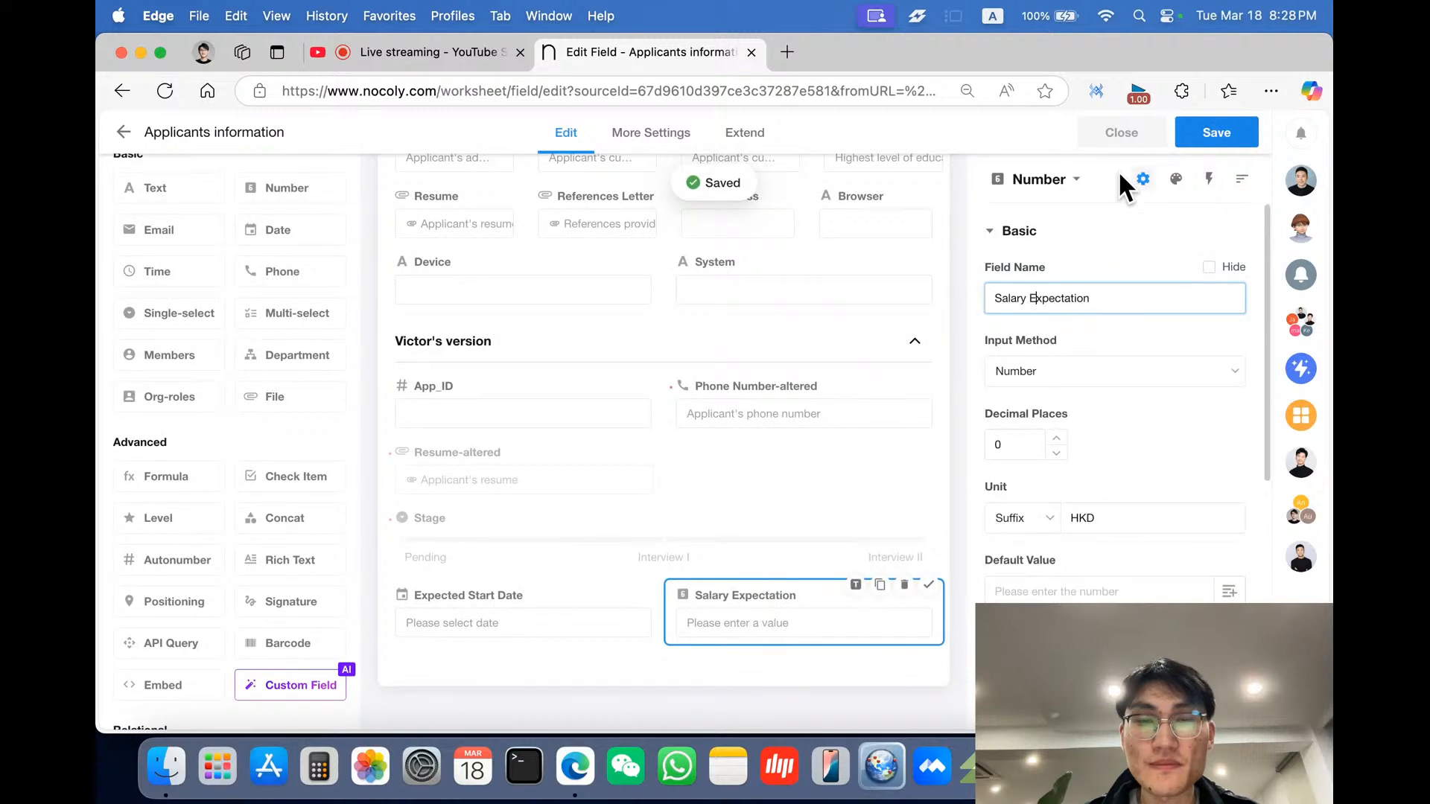
click(1123, 142)
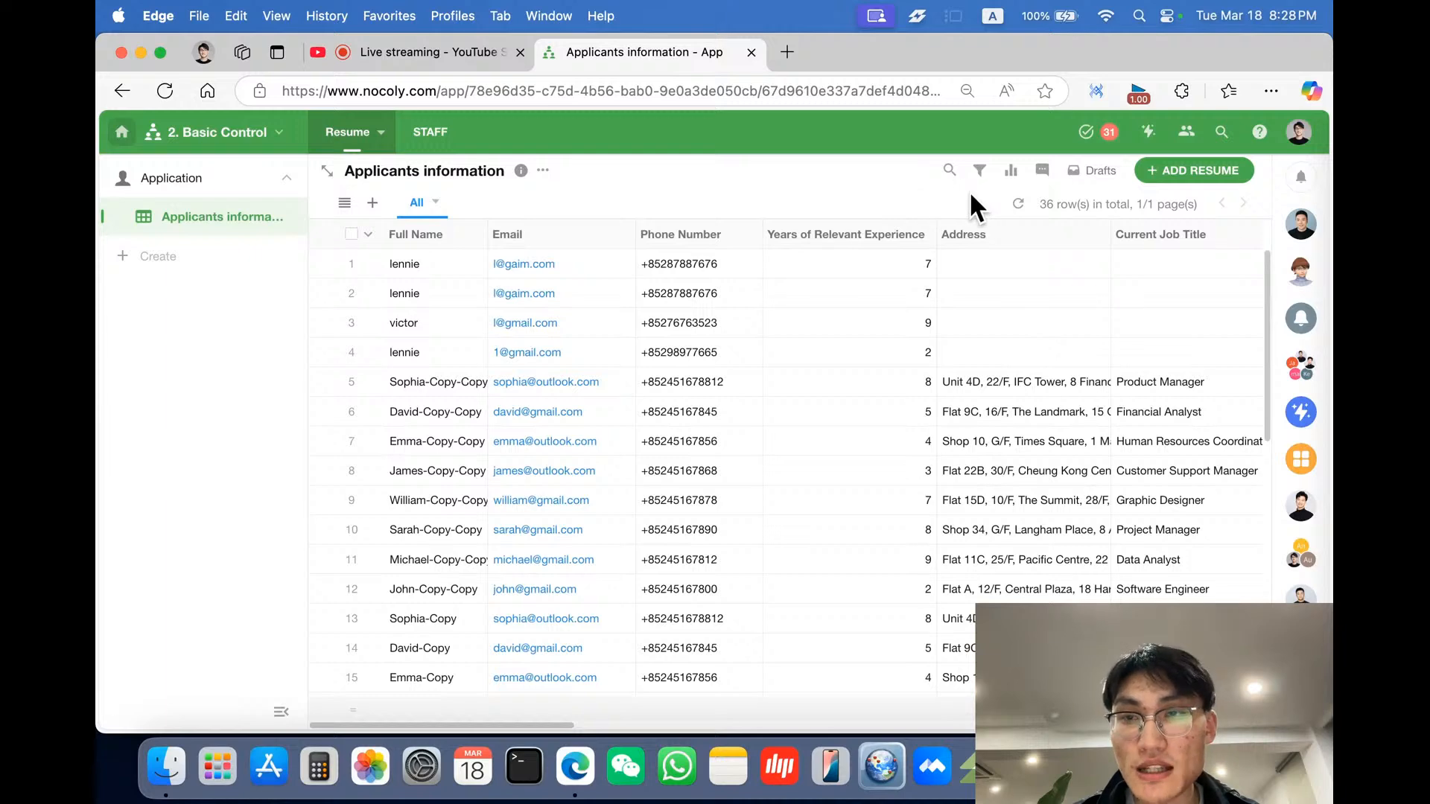
- Start a new resume record and enter a test Hong Kong mobile number in Phone Number-altered
click(1154, 170)
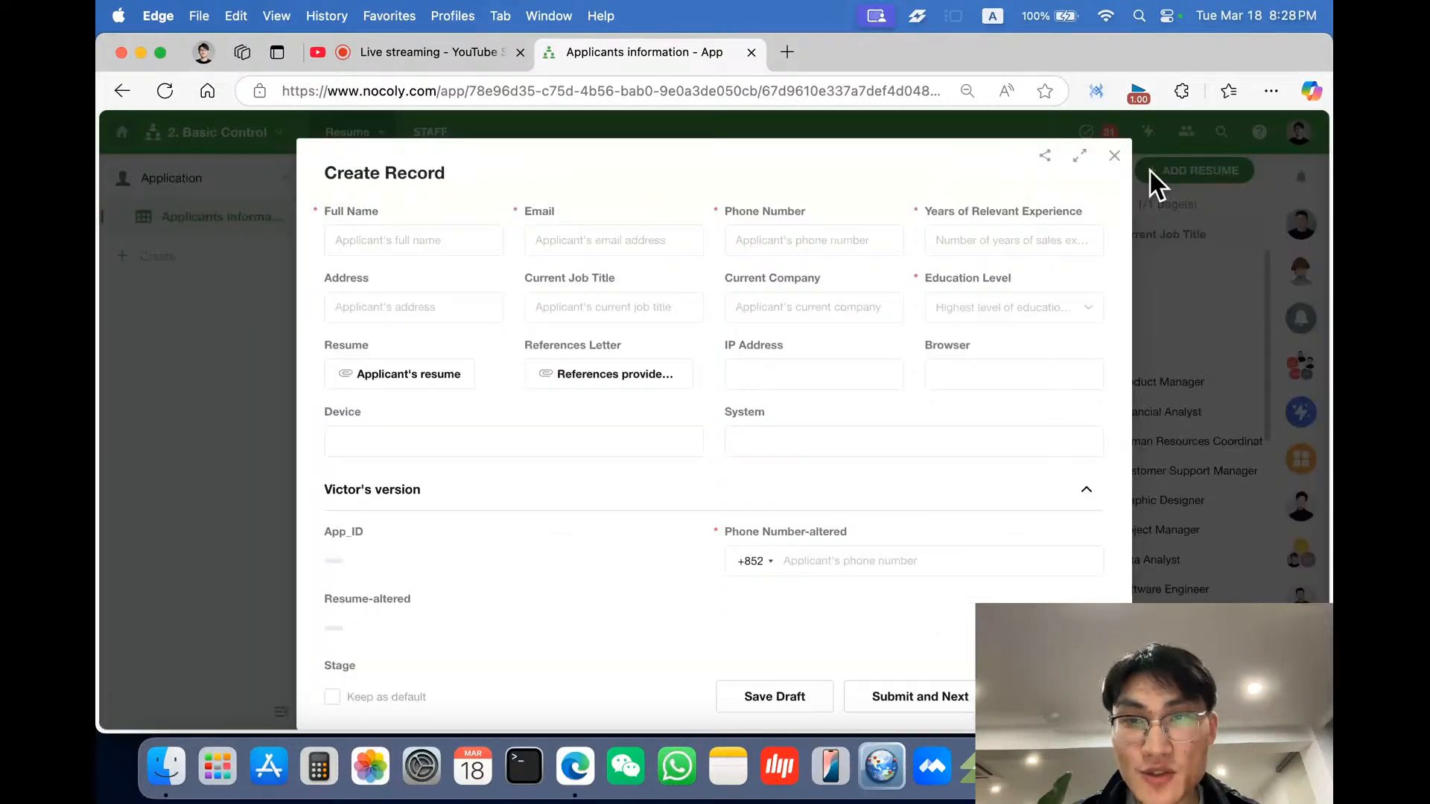
scroll(766, 488, down, 3)
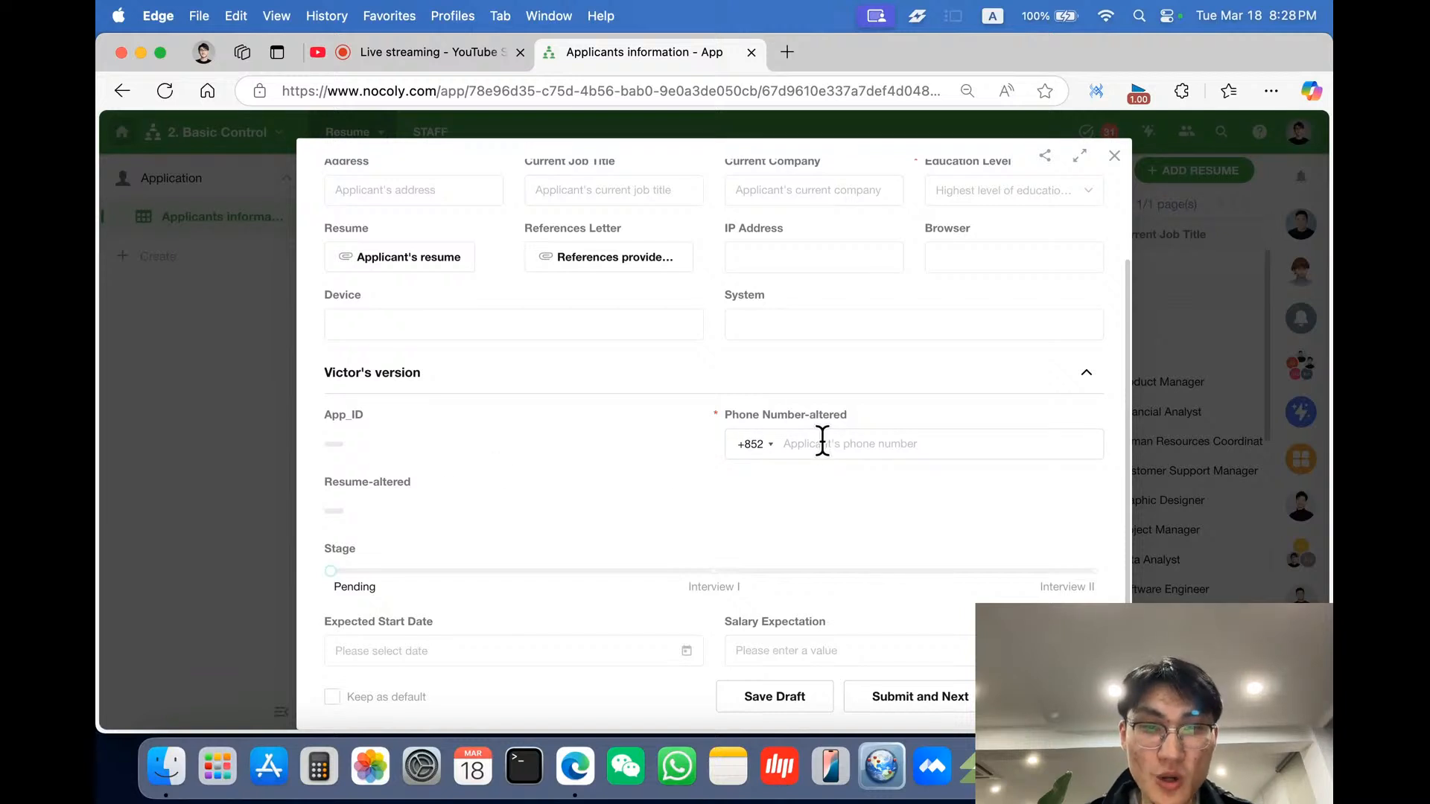
click(754, 445)
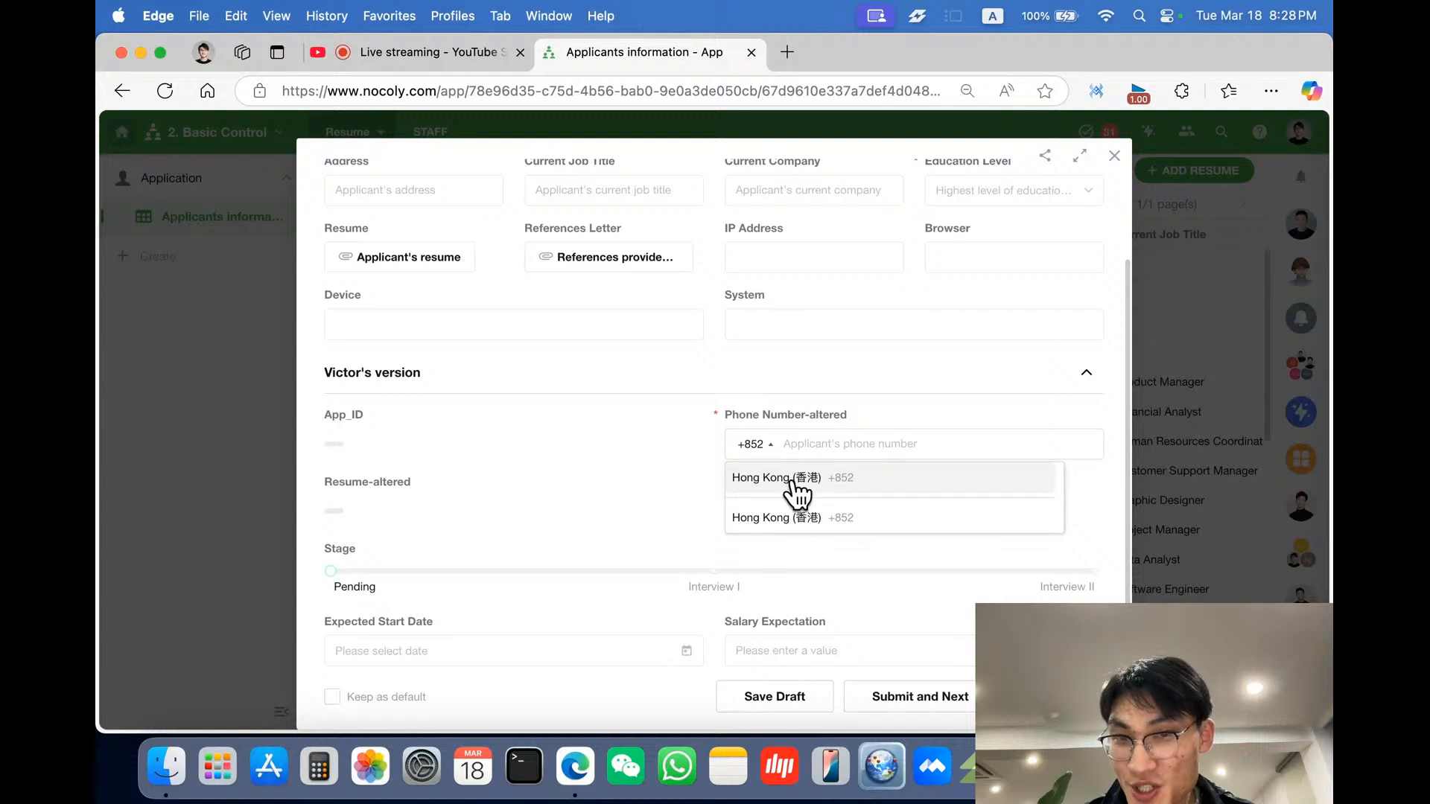
click(838, 447)
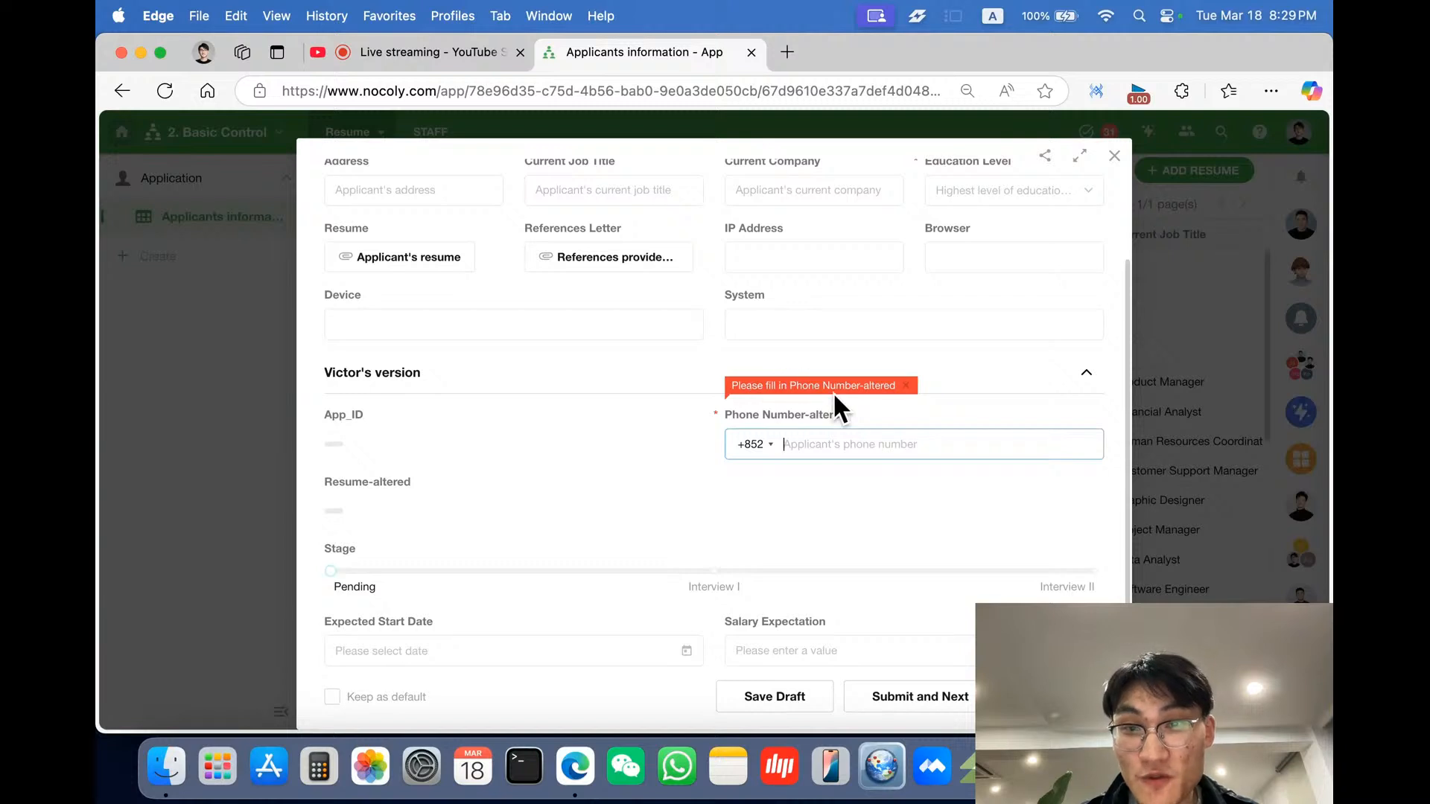
text(12345678)
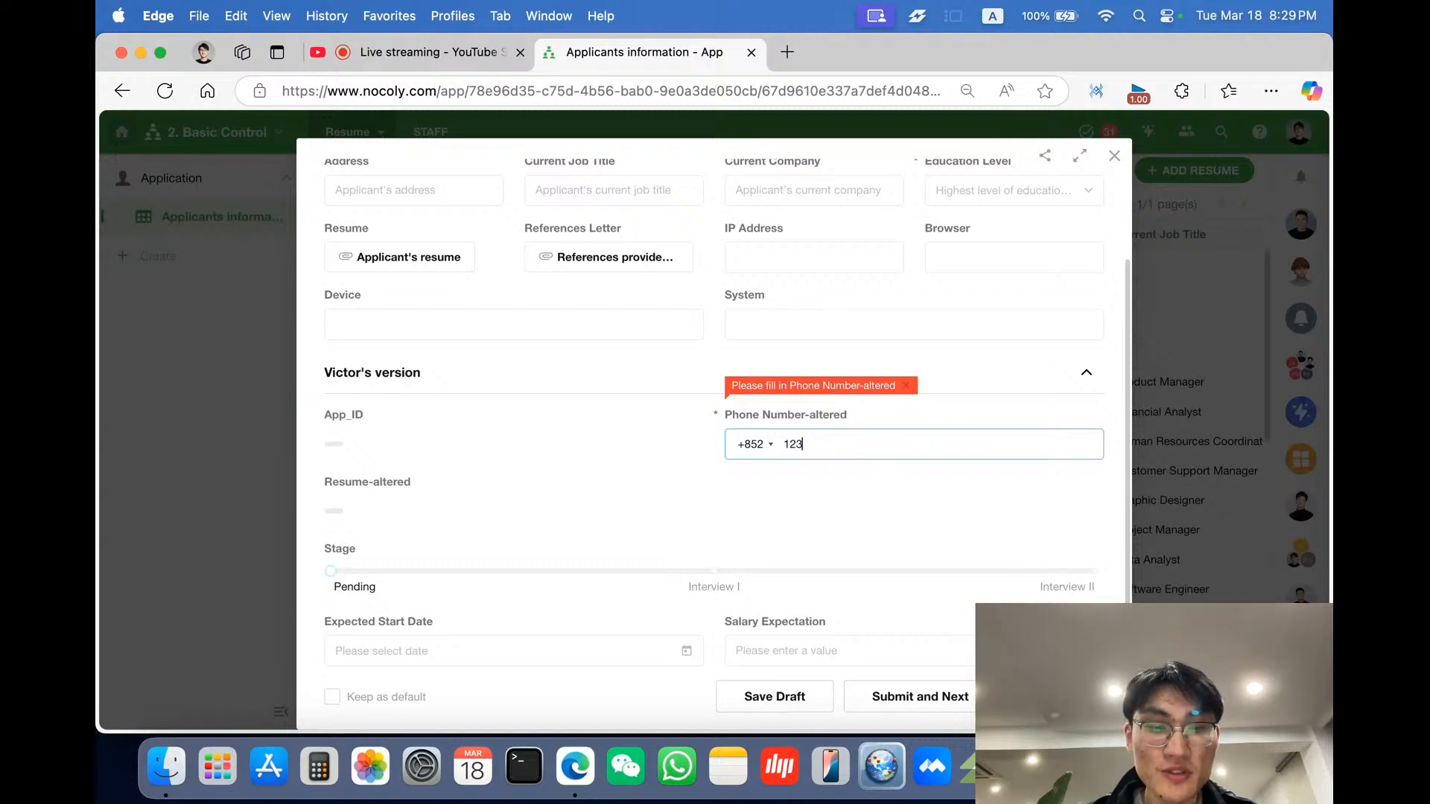
click(752, 521)
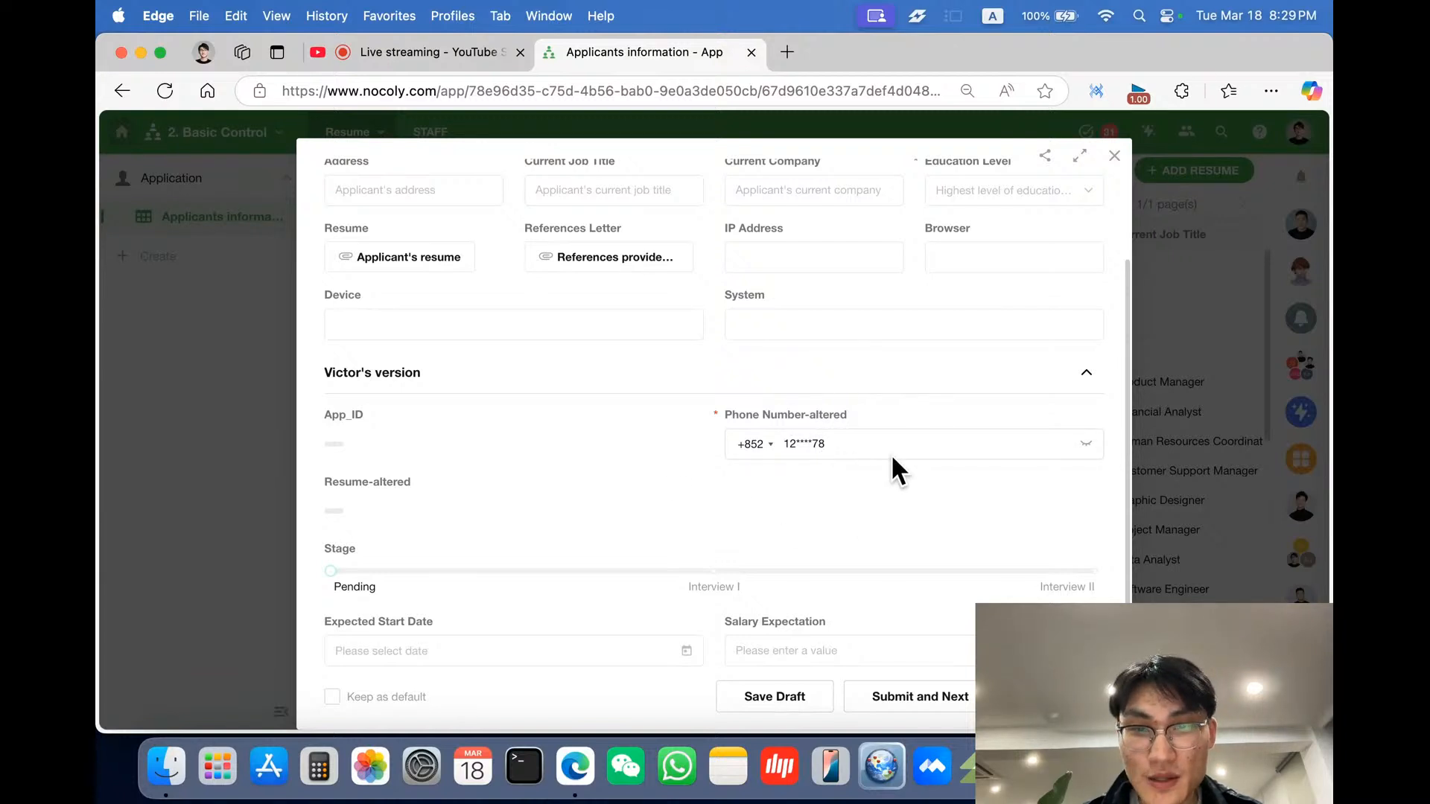
click(1086, 444)
click(1091, 495)
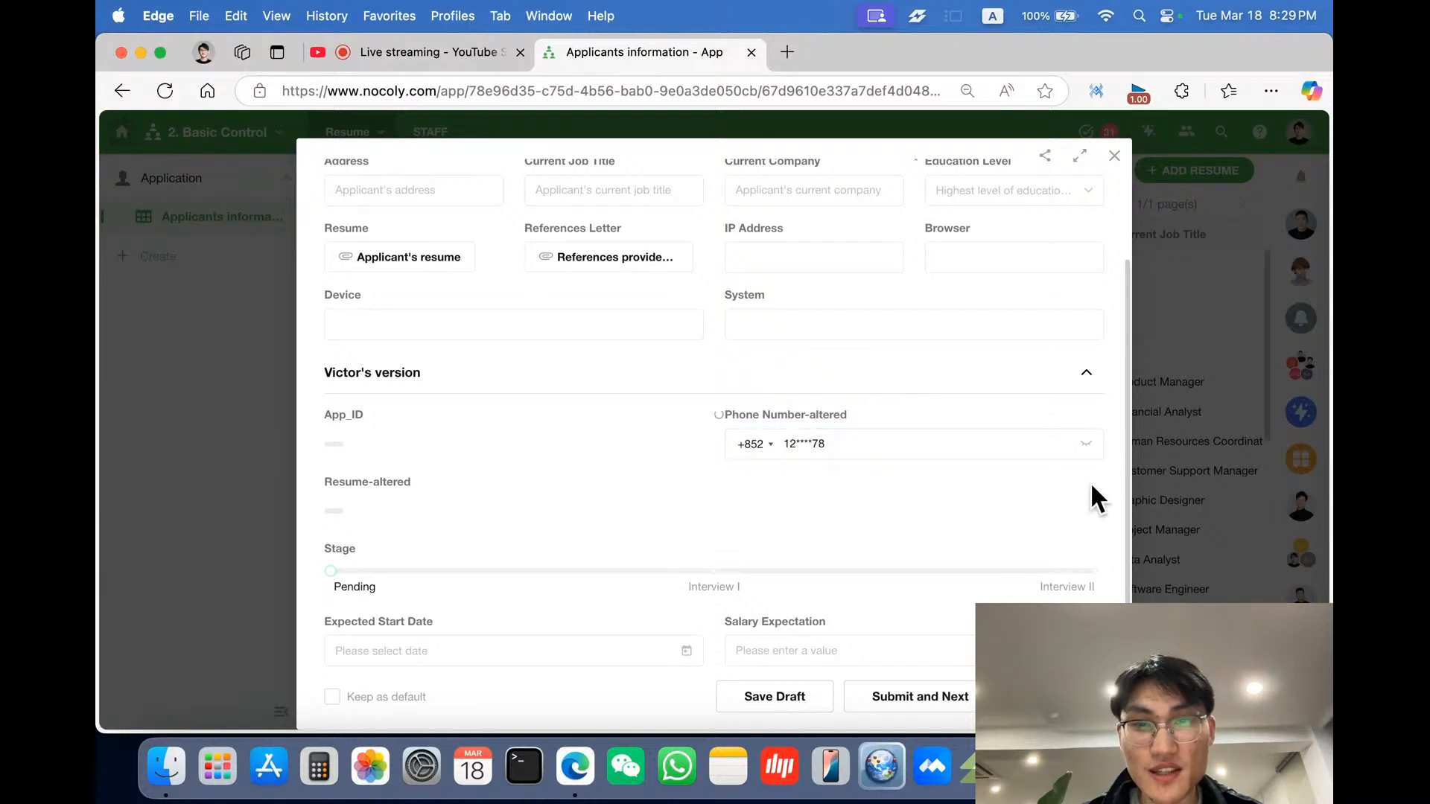
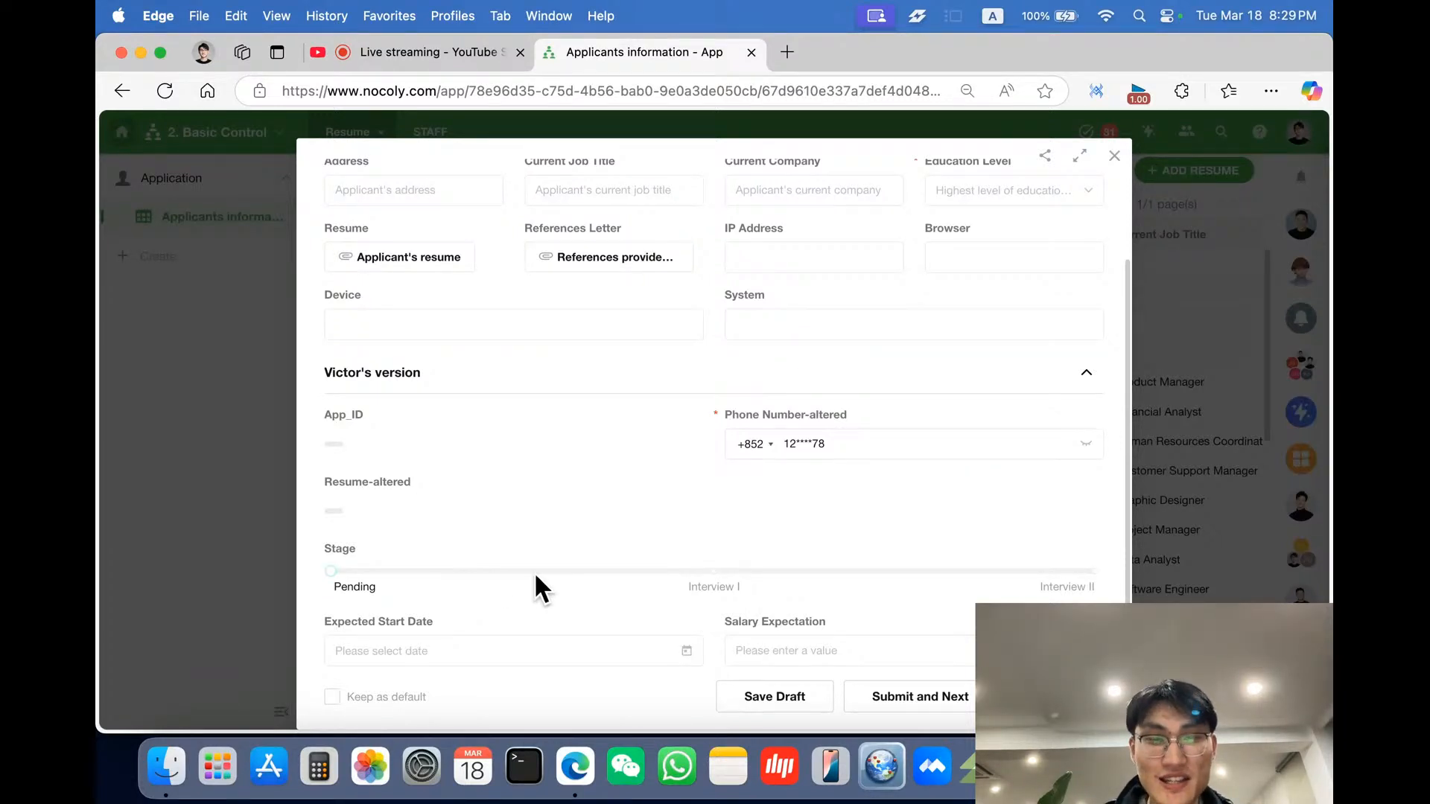
- Try to move the Stage slider from Pending to Interview I
drag(333, 580, 724, 582)
click(723, 582)
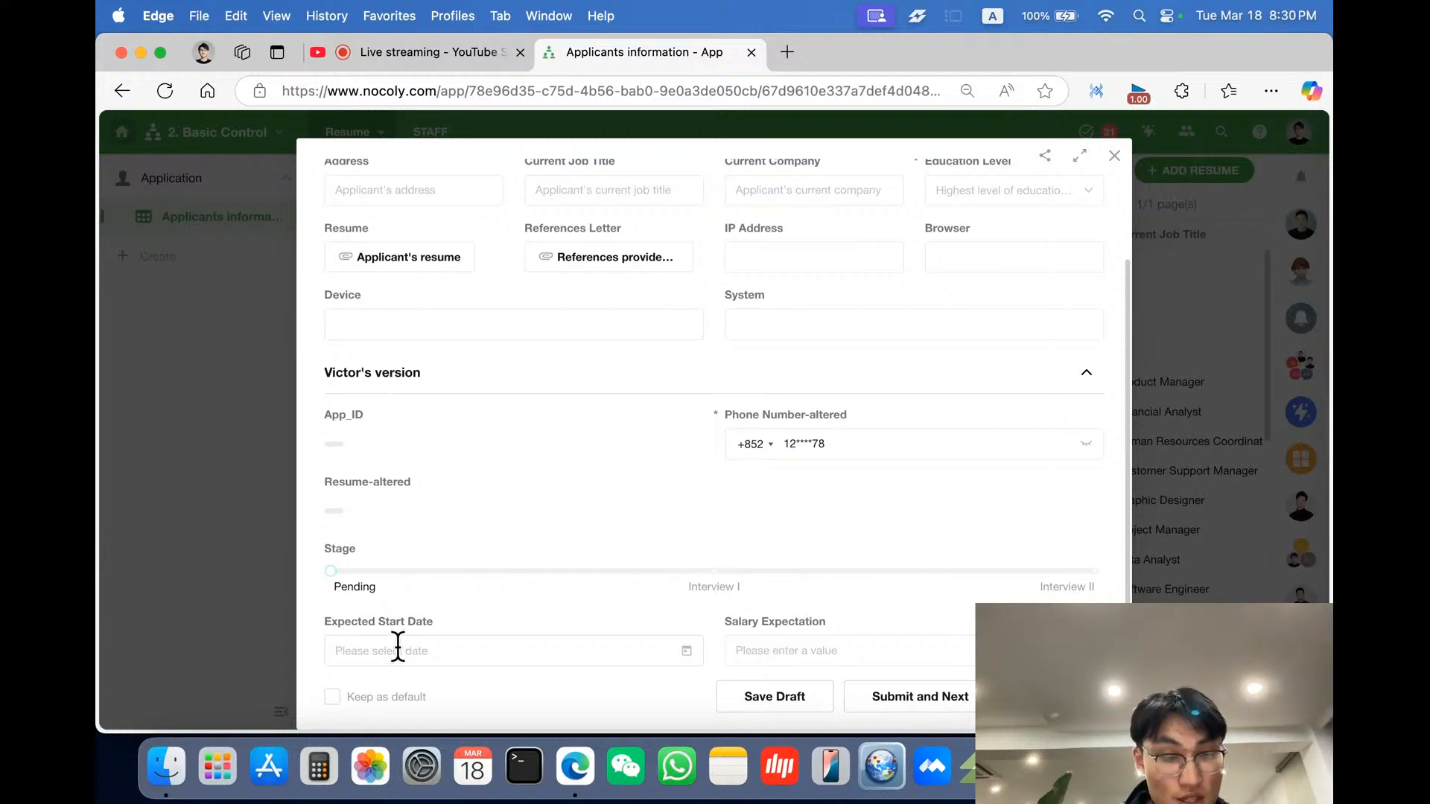
- Set Expected Start Date to 2025-03-24 and Salary Expectation to 10000, then close the record discarding its content
click(432, 655)
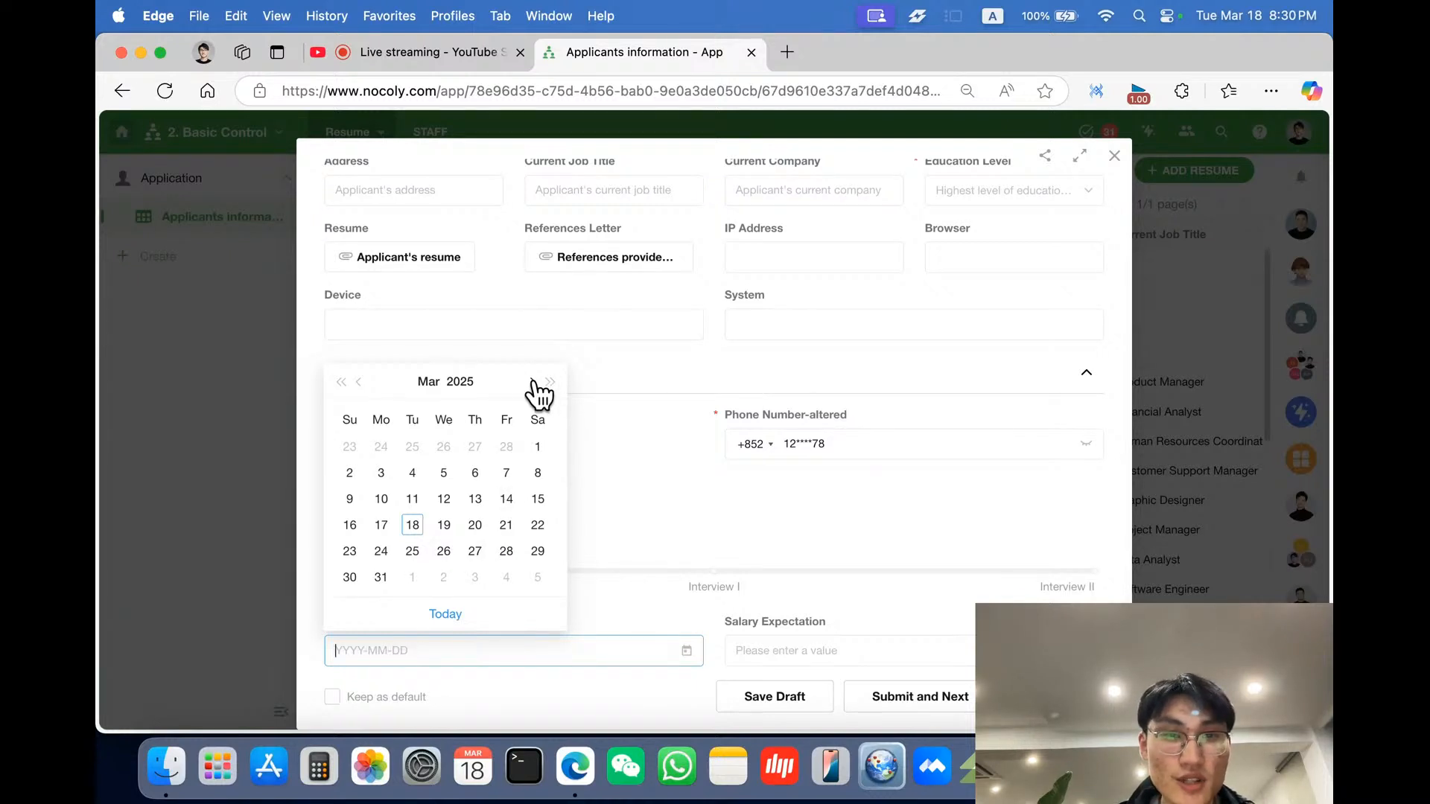
click(380, 551)
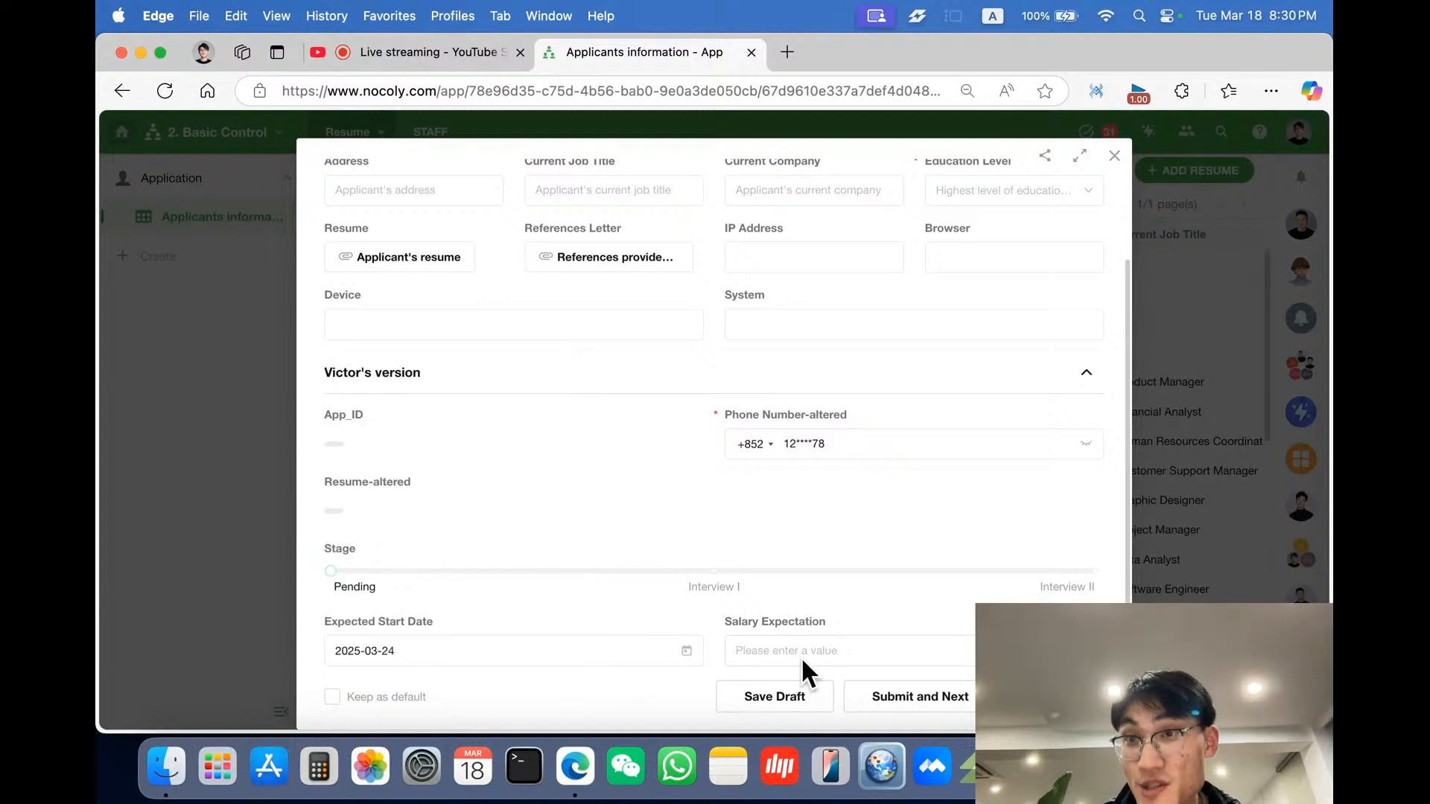
click(942, 648)
text(10000)
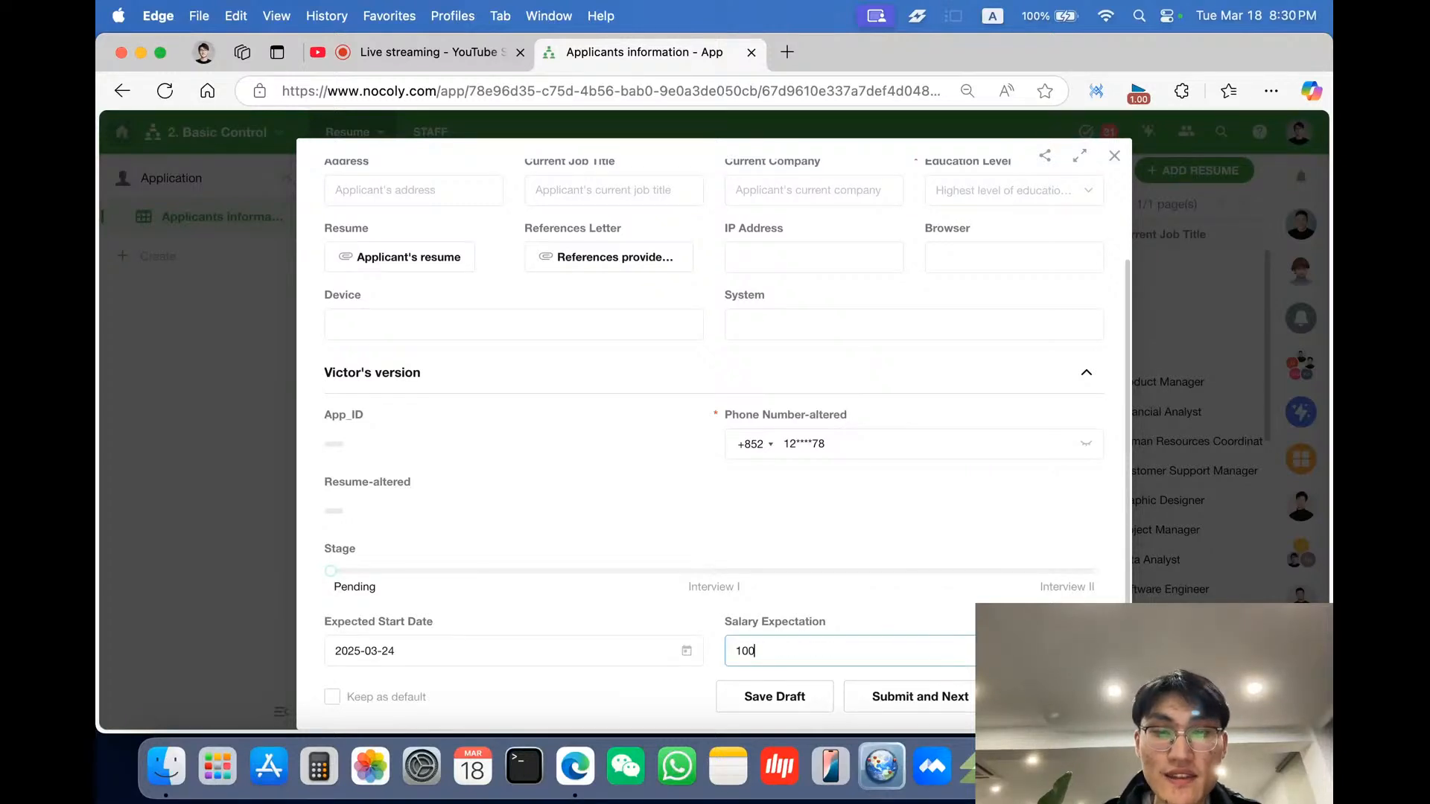
right_click(906, 560)
click(901, 552)
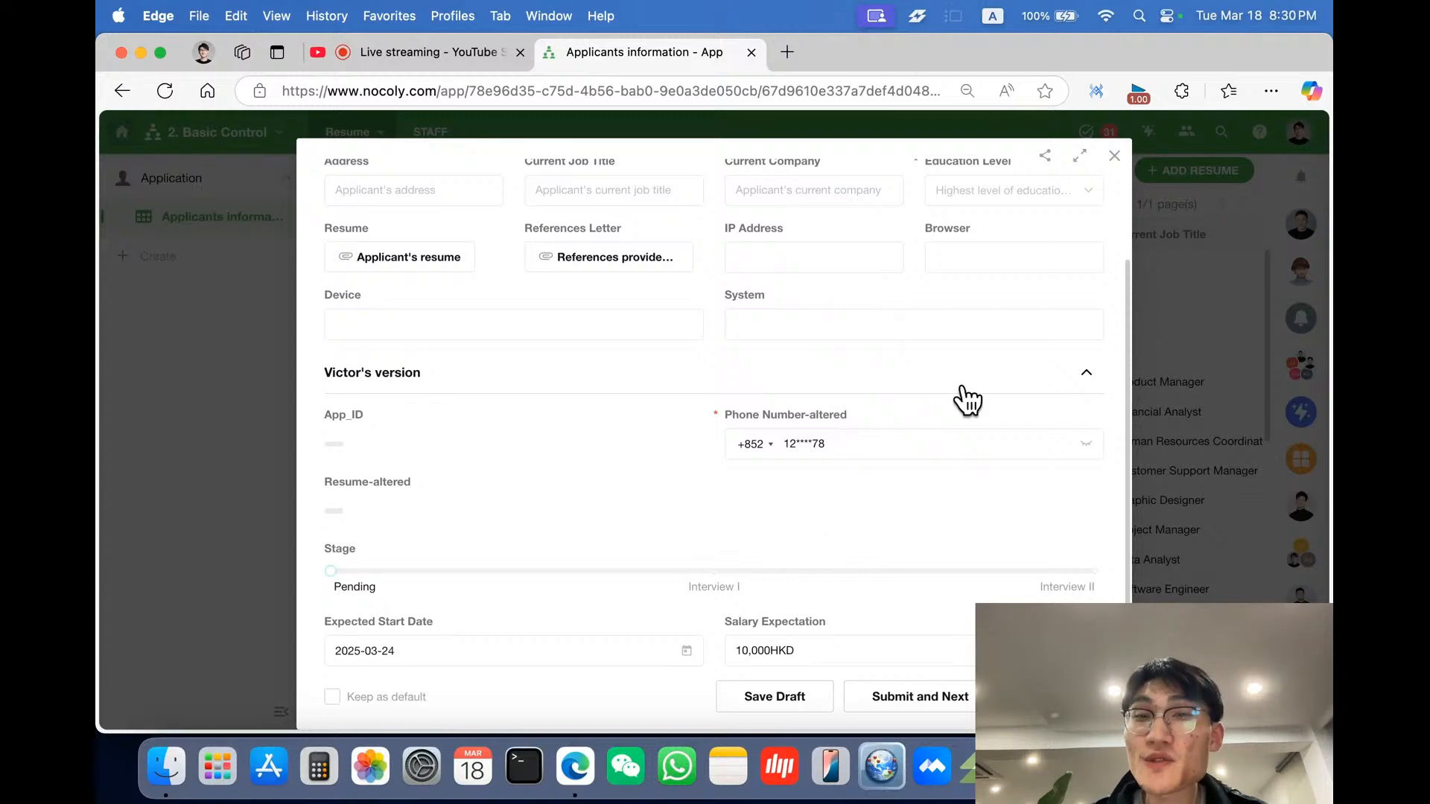
click(1115, 157)
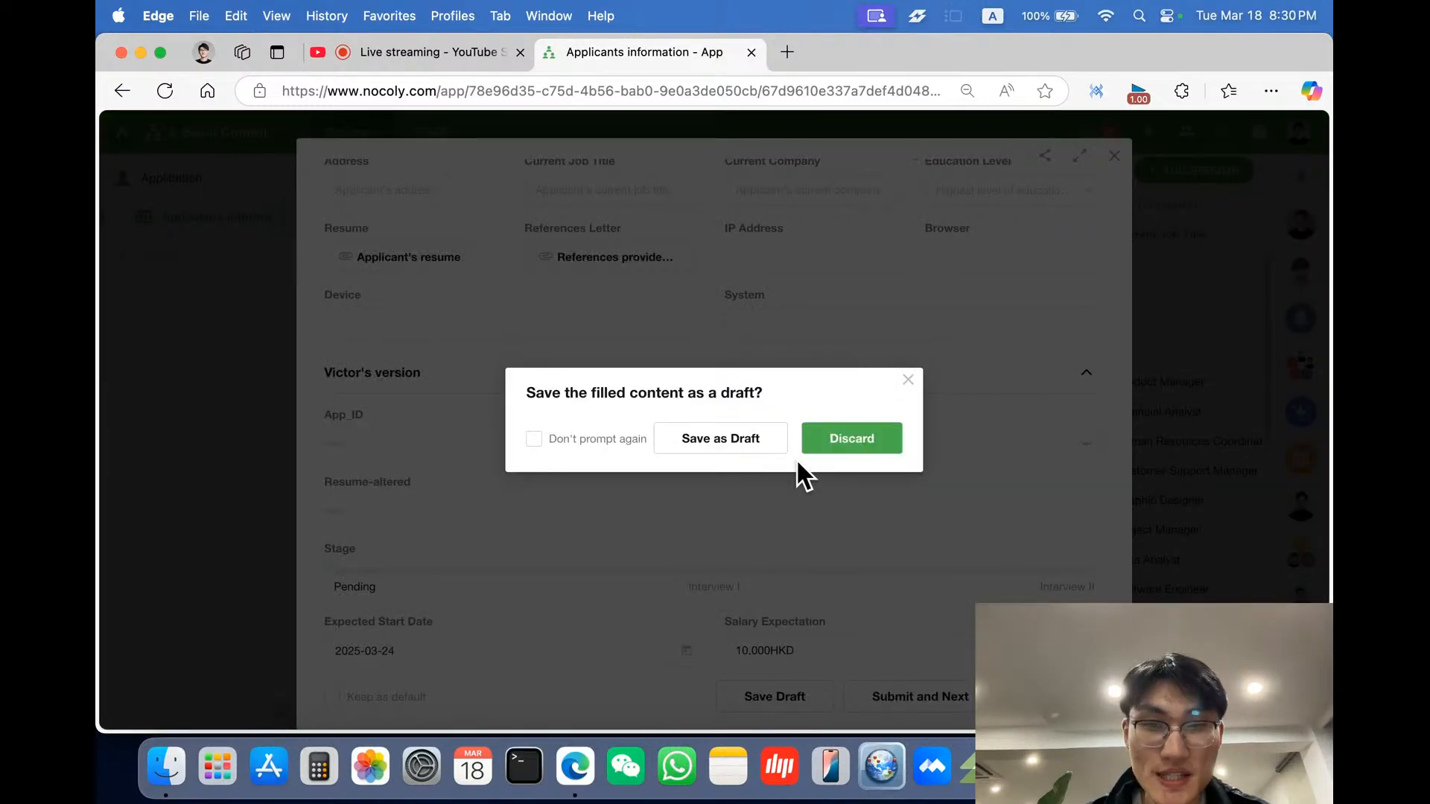
click(824, 449)
- Open the form editor and turn off Read-only for the Stage field
click(542, 170)
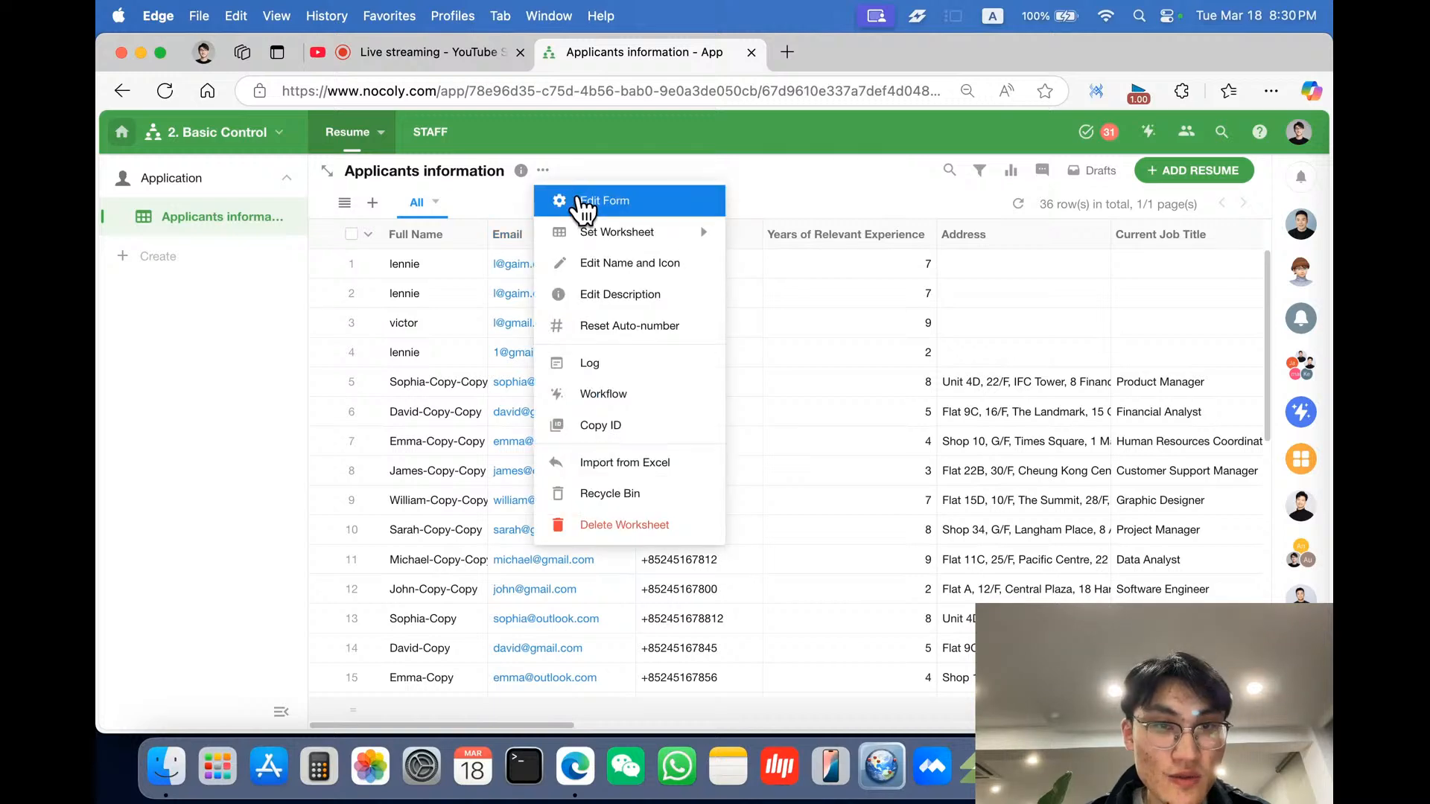
click(588, 203)
scroll(584, 545, down, 3)
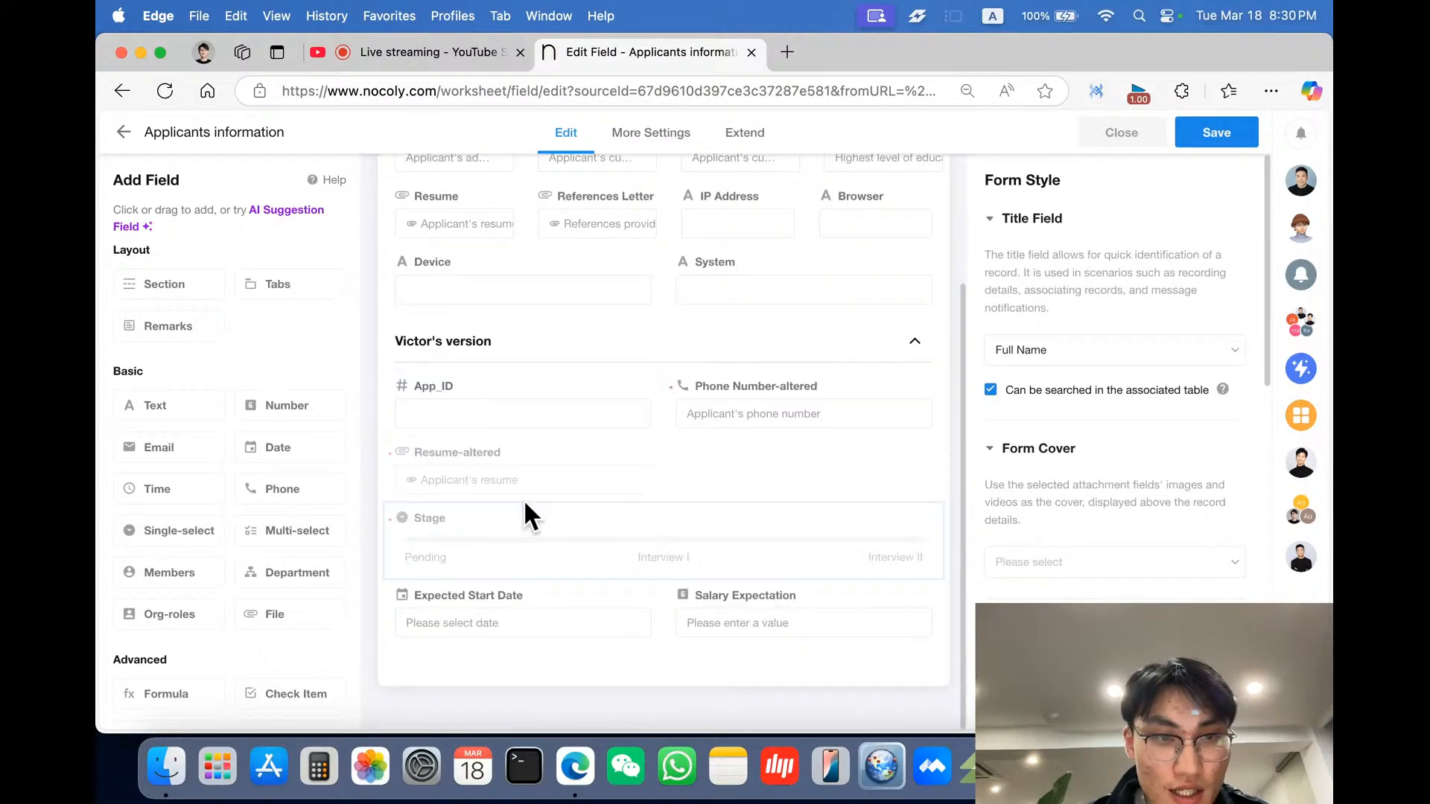
click(538, 530)
scroll(1116, 413, down, 5)
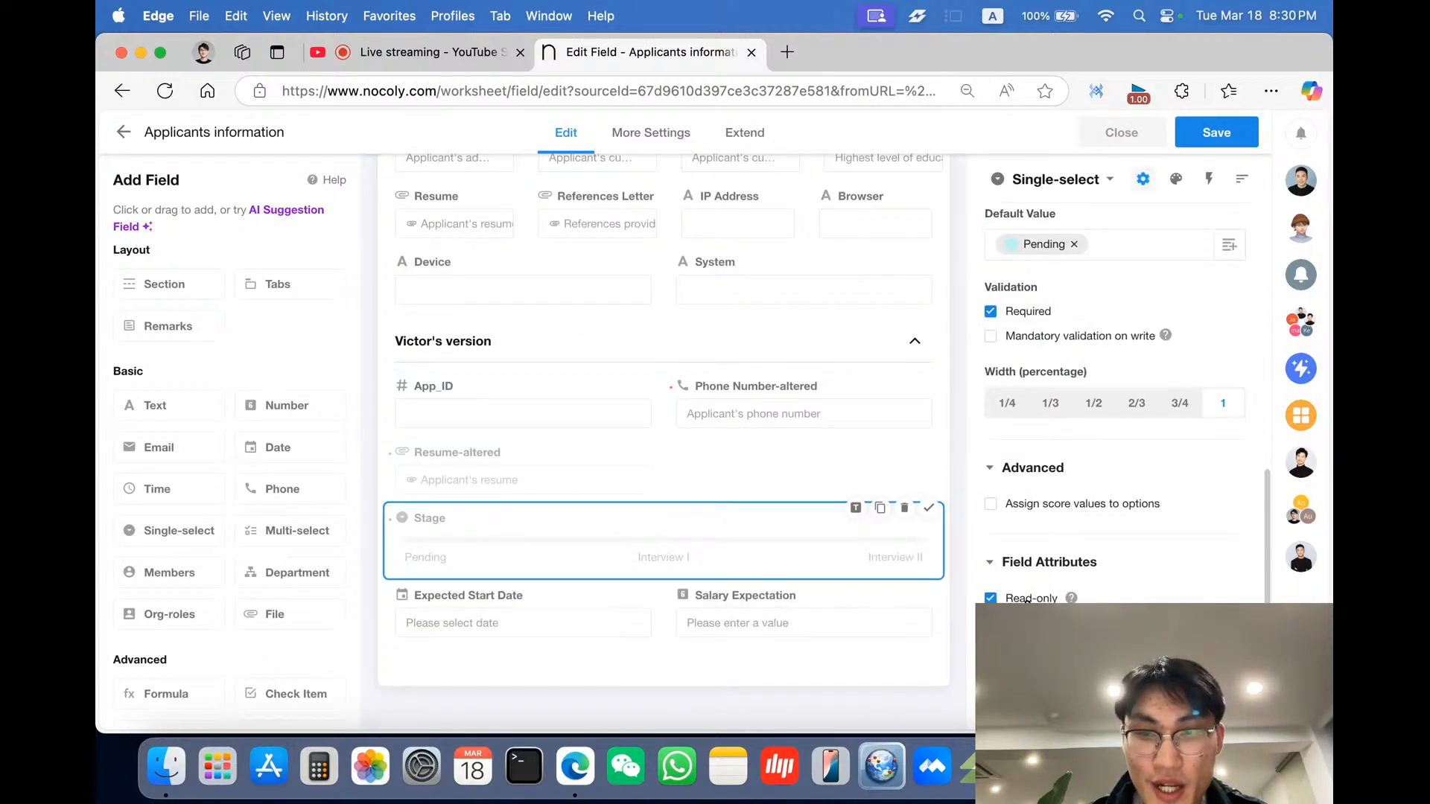
click(1026, 600)
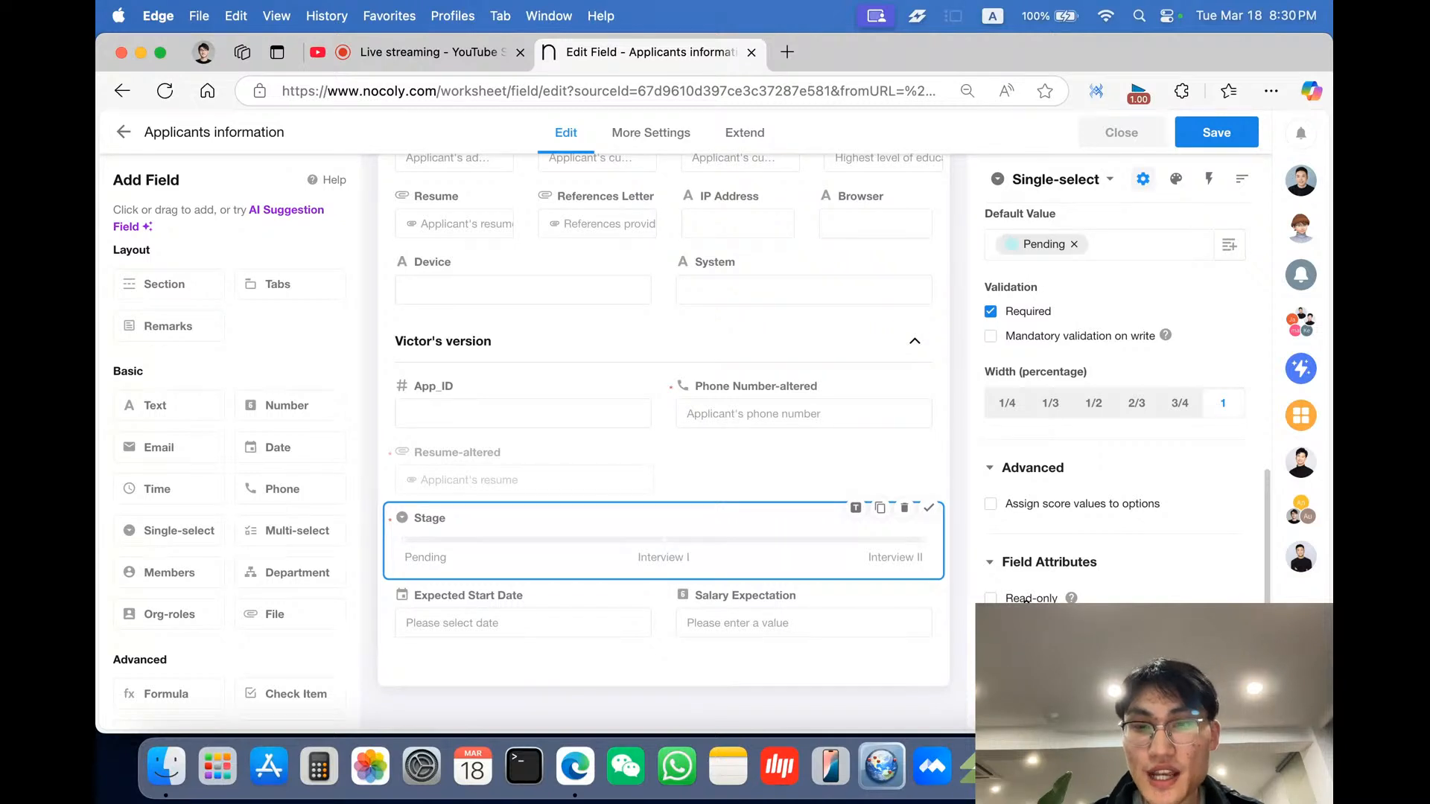
- Turn off Read-only for the Resume-altered field, save the form and close the editor
click(555, 480)
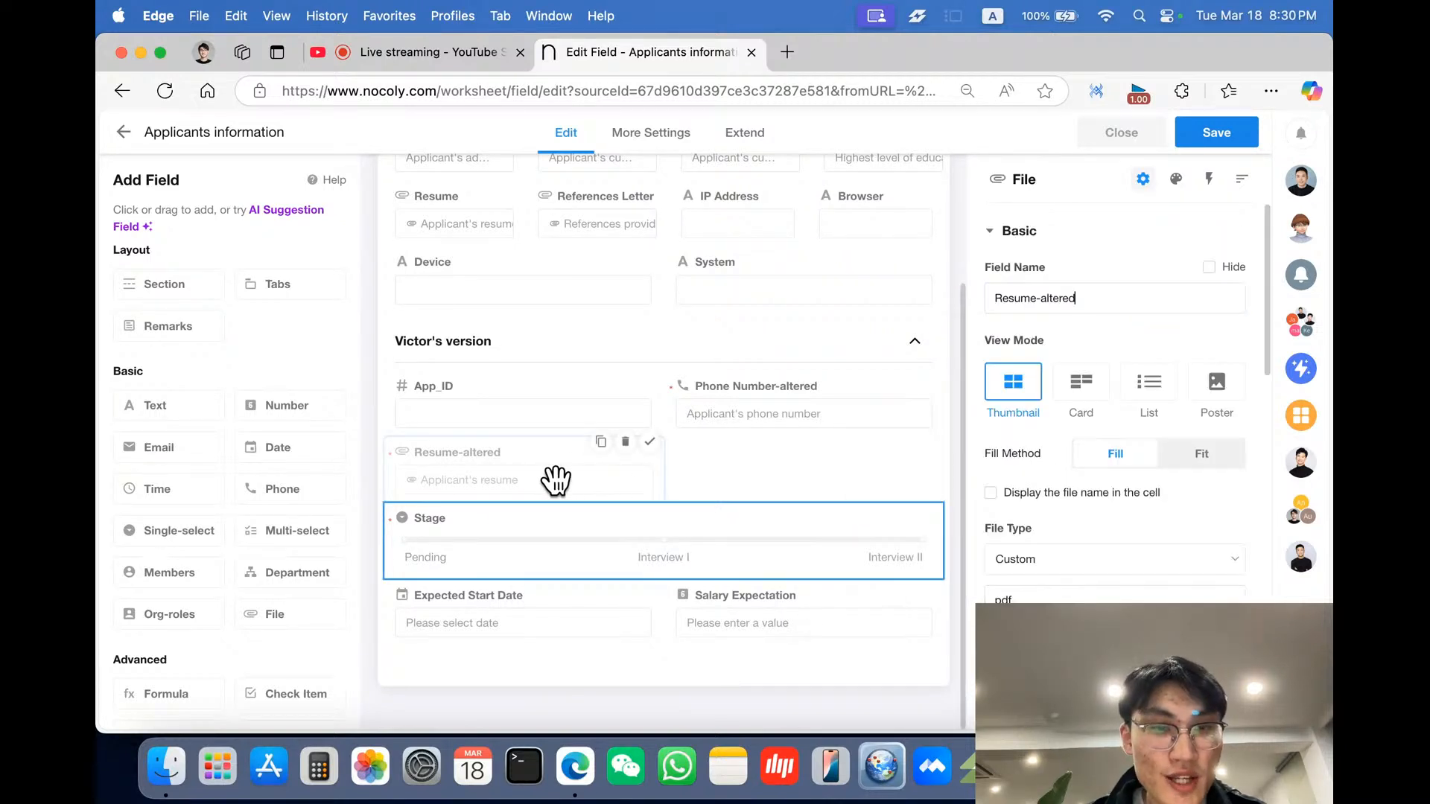
scroll(1056, 589, down, 10)
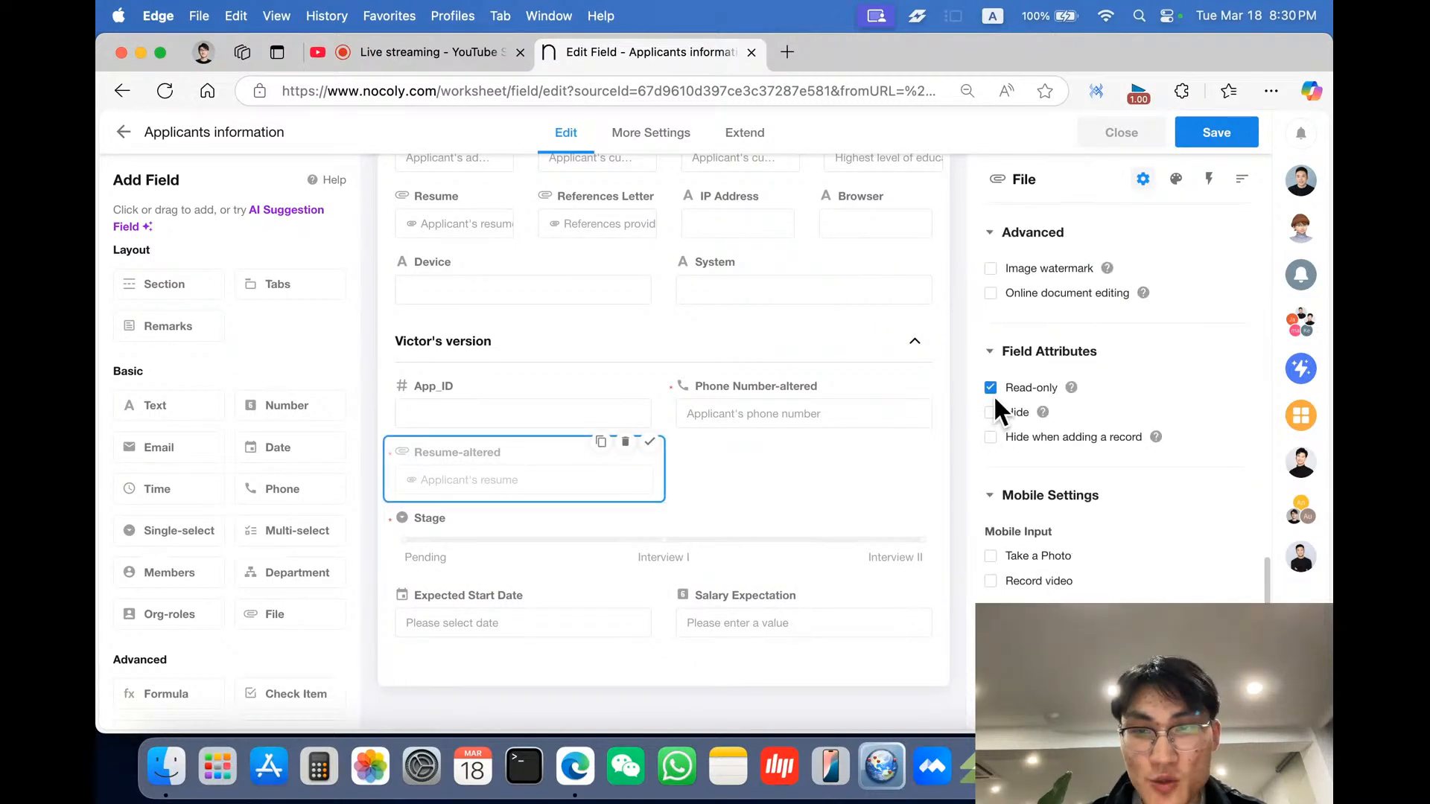
click(1238, 145)
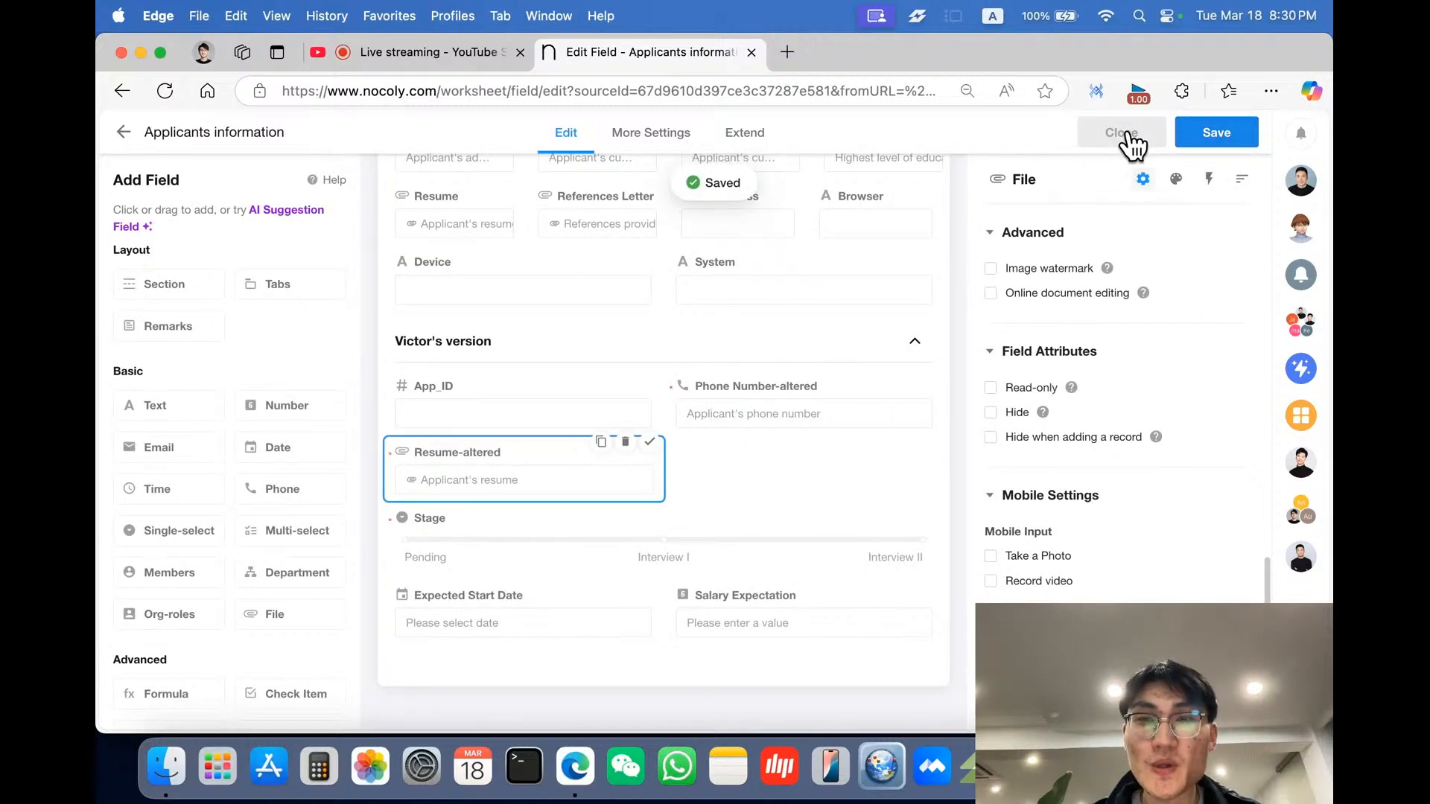
click(1124, 133)
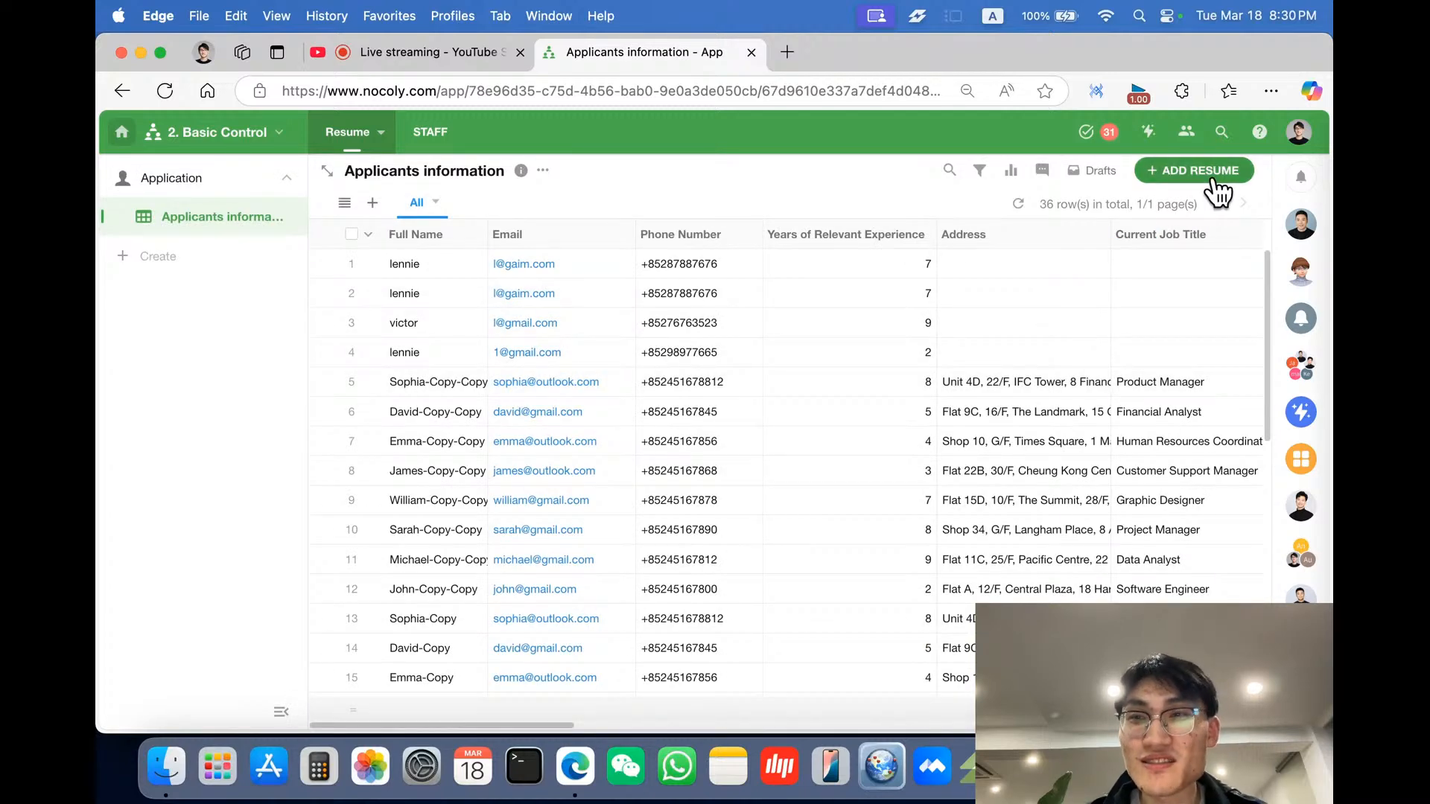
- Start a new resume record and enter the applicant's full name
click(1214, 179)
scroll(548, 505, down, 3)
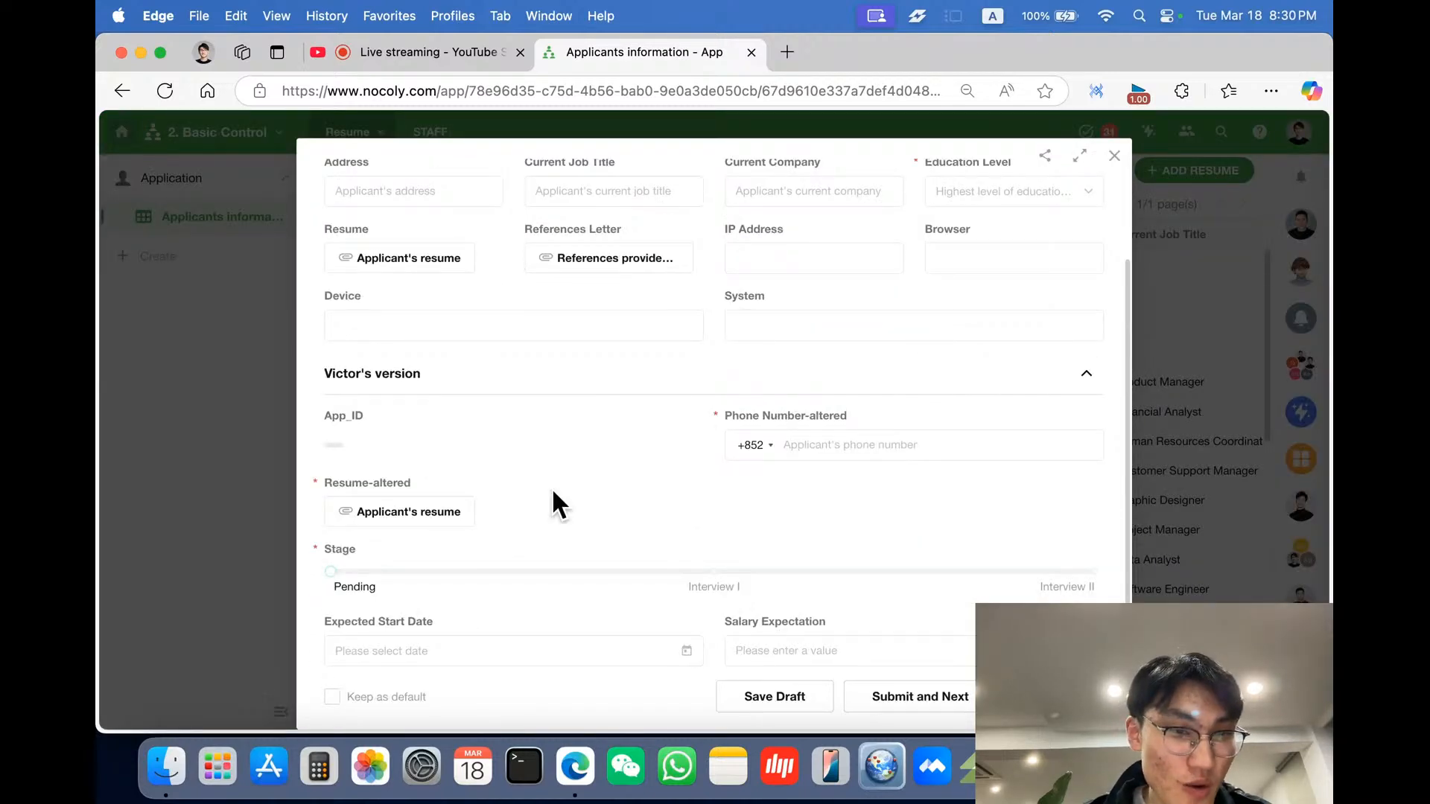
click(839, 443)
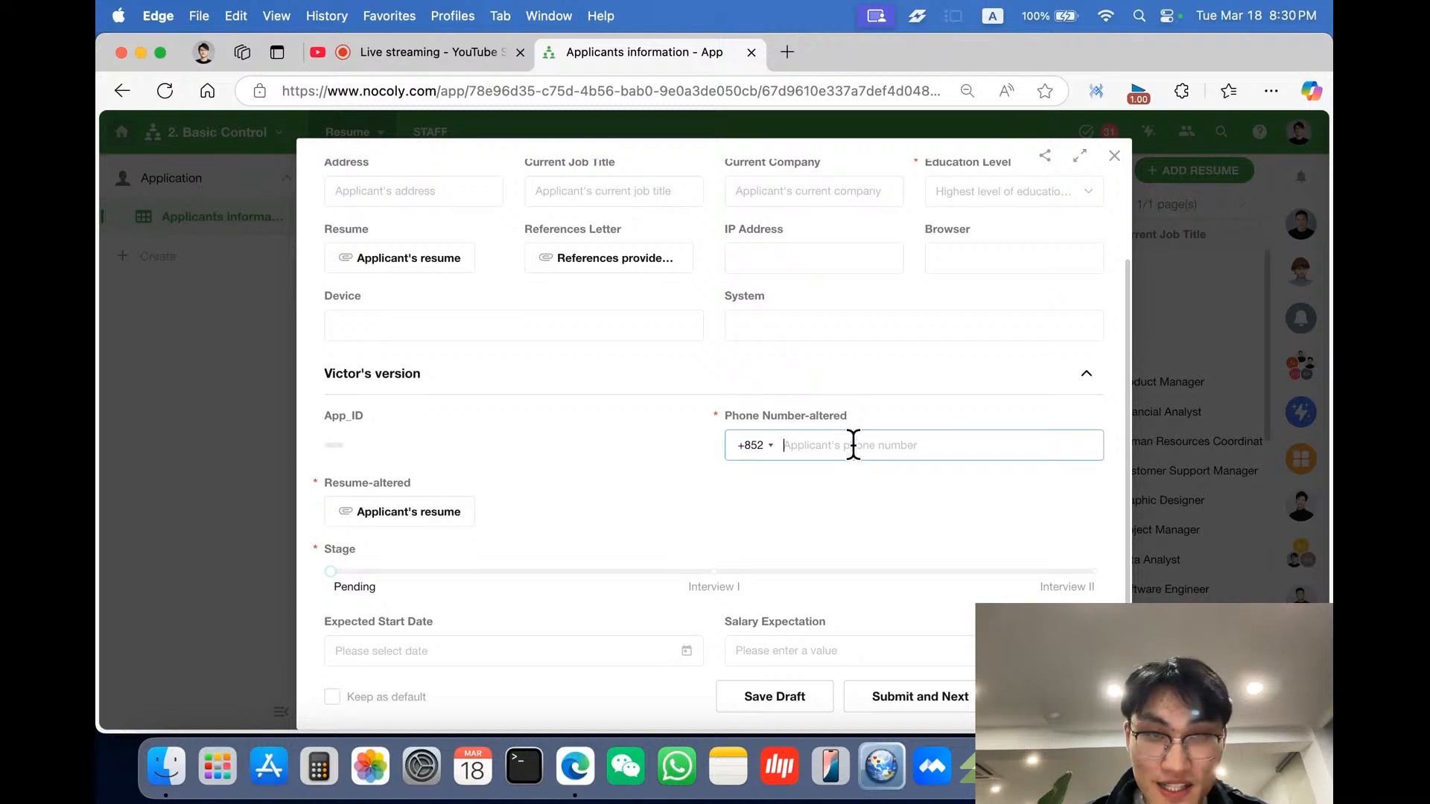
scroll(852, 443, up, 3)
click(400, 238)
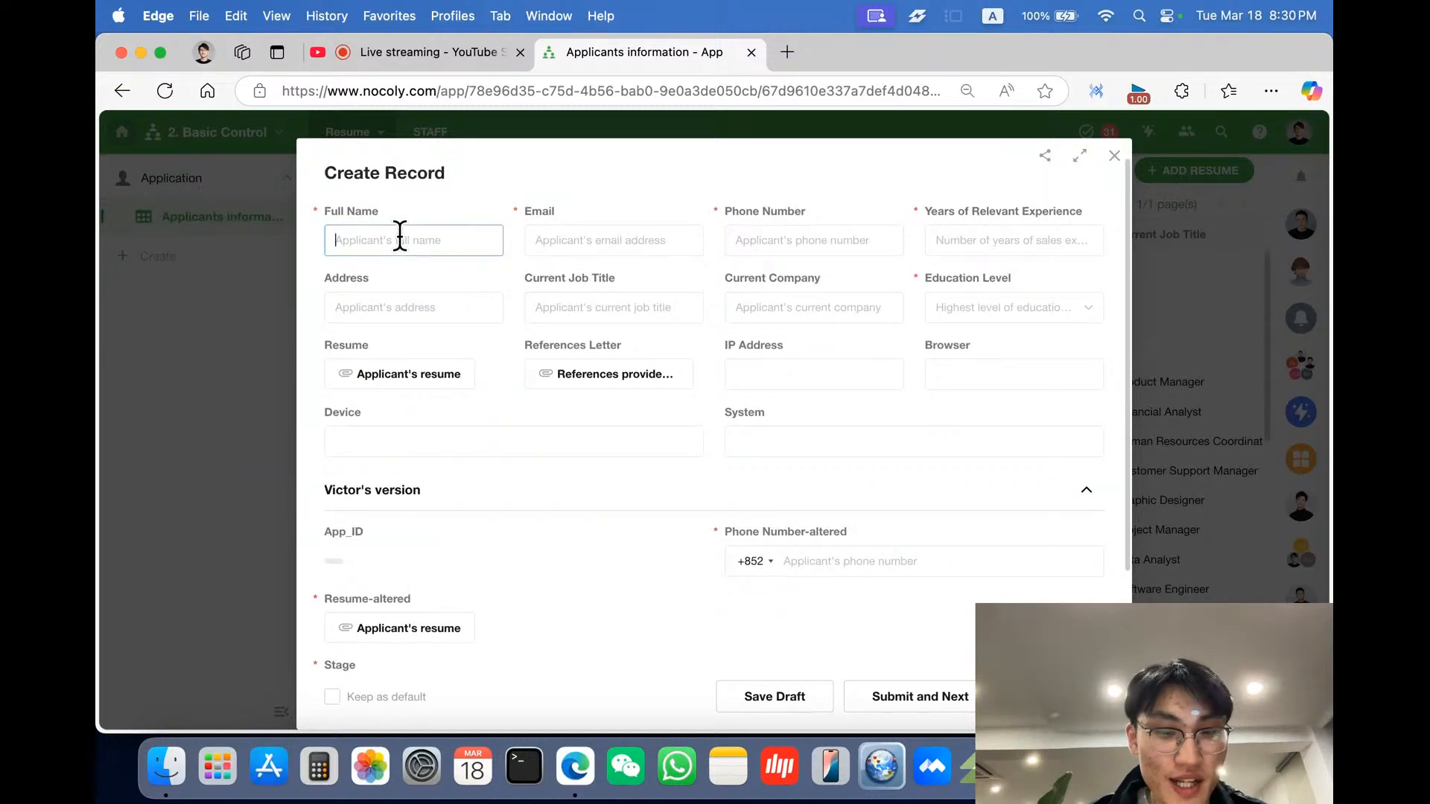
text(Victor)
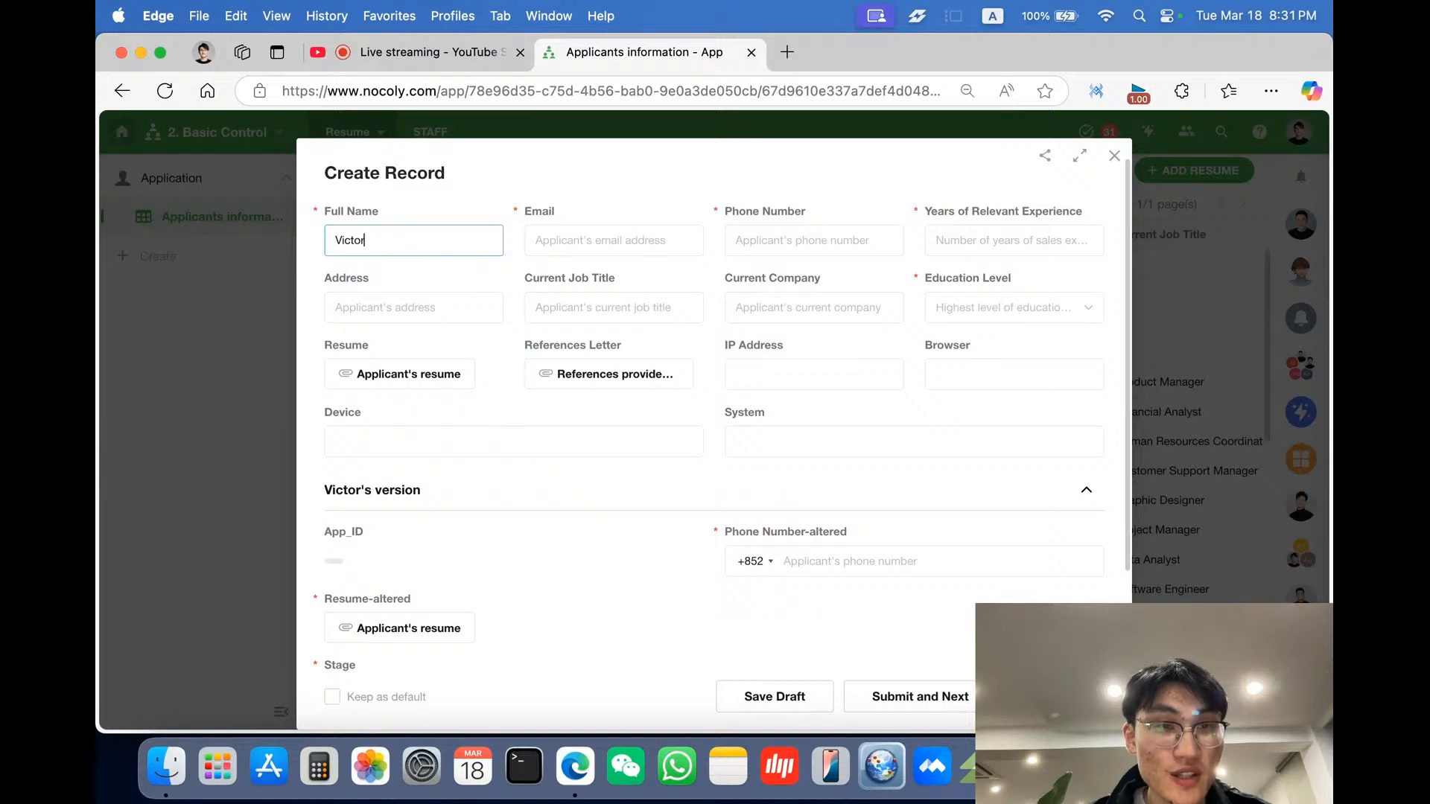
text( C)
- Fill in the applicant's e-mail address and phone number
click(584, 252)
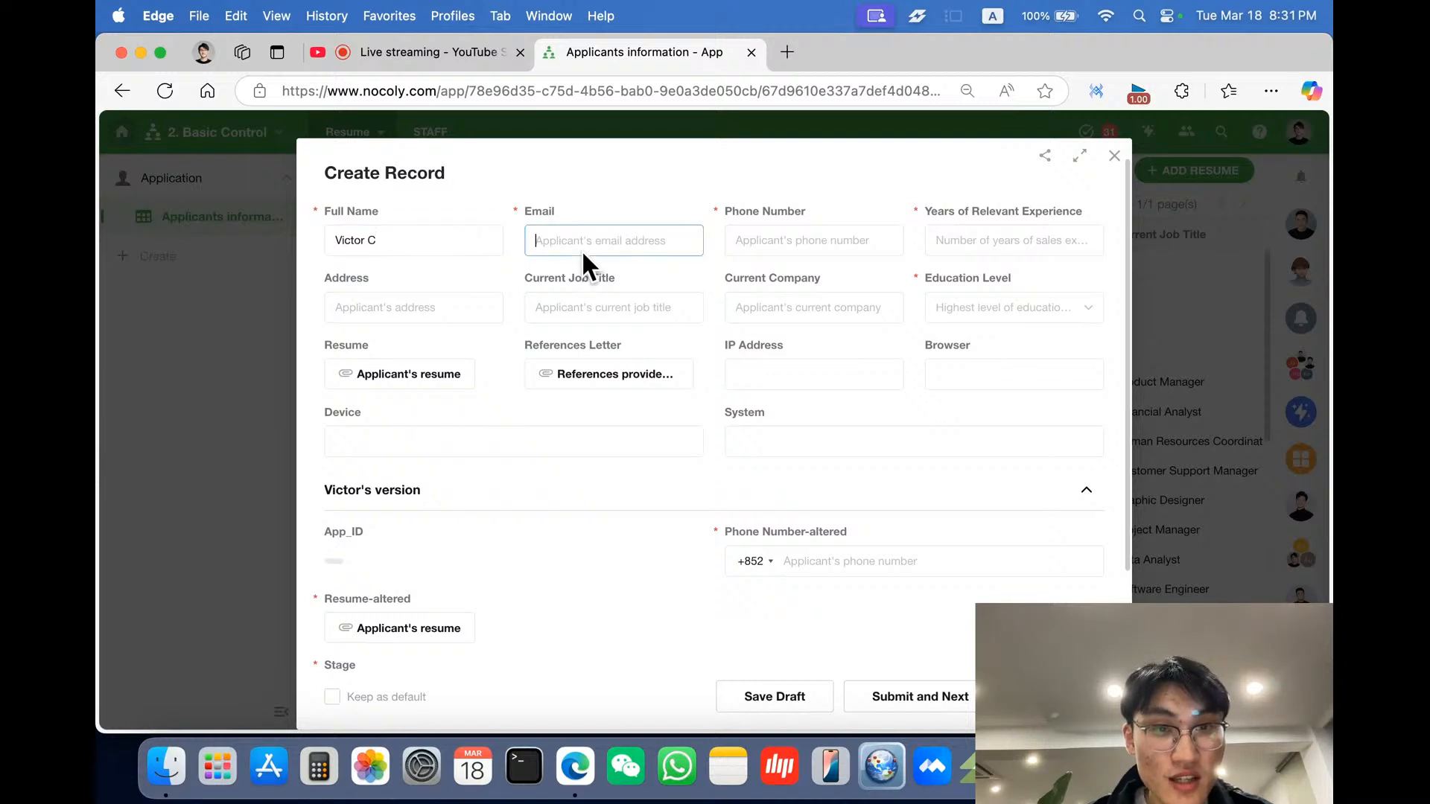
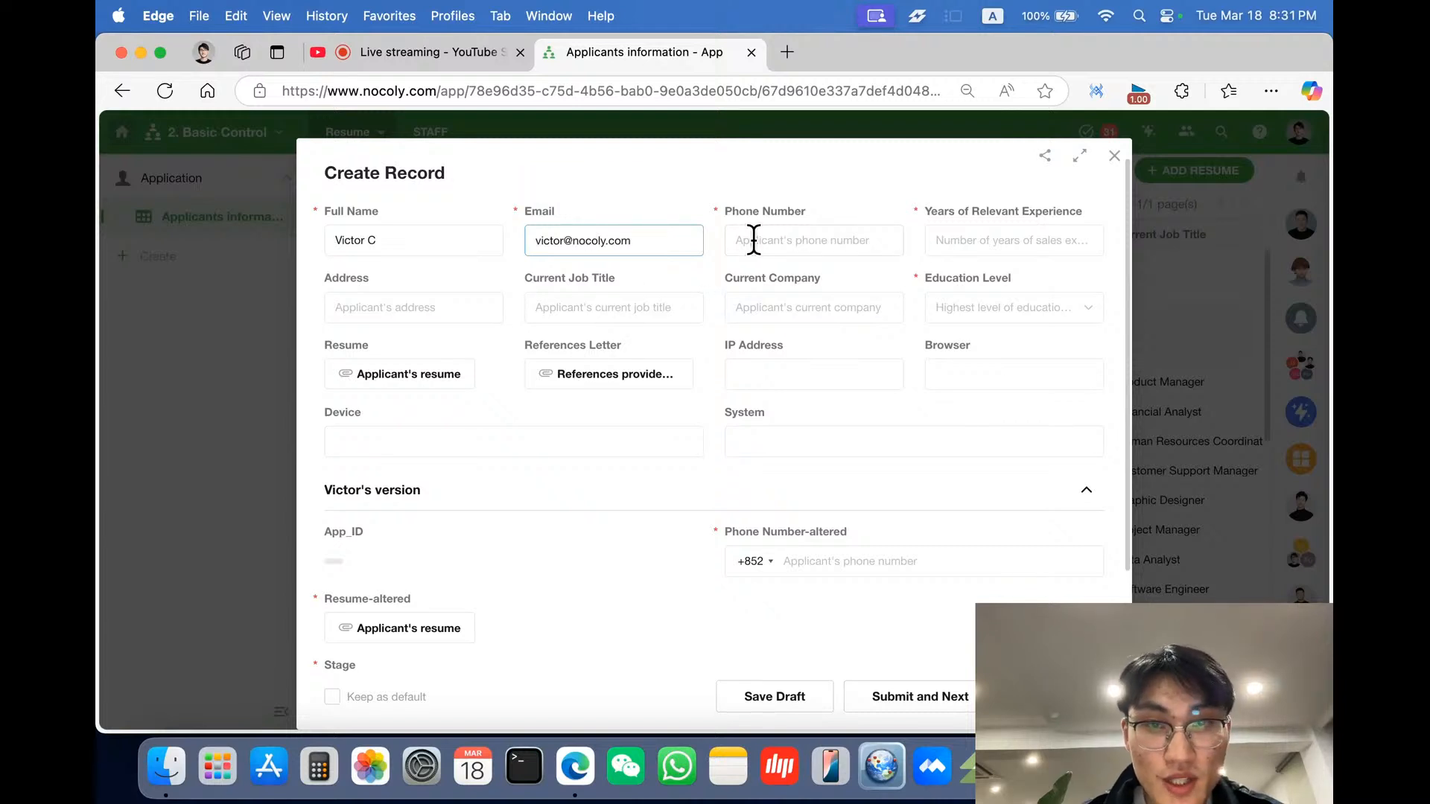
click(754, 241)
text(12345678)
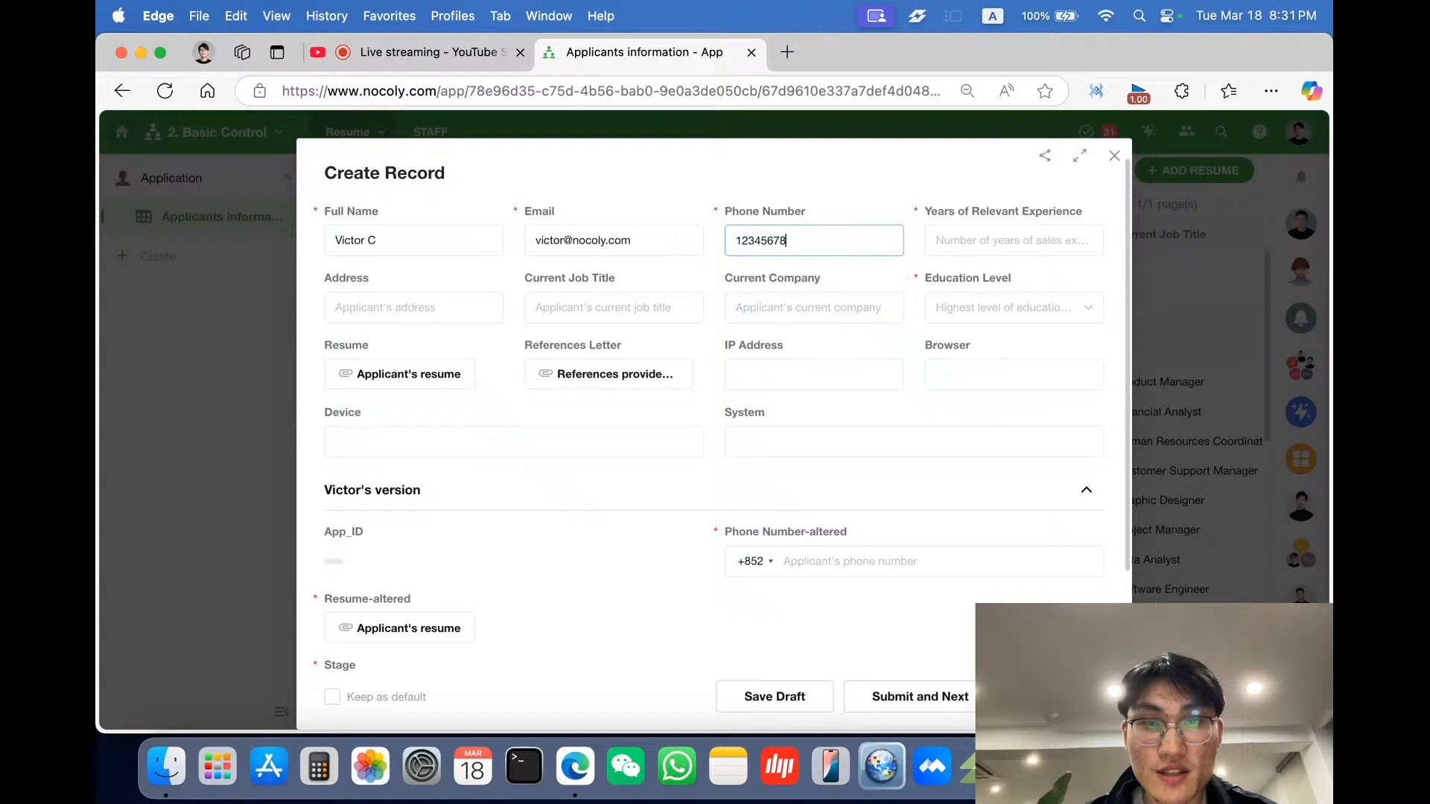
- Set Years of Relevant Experience to 10 and Education Level to Master's Degree
click(957, 245)
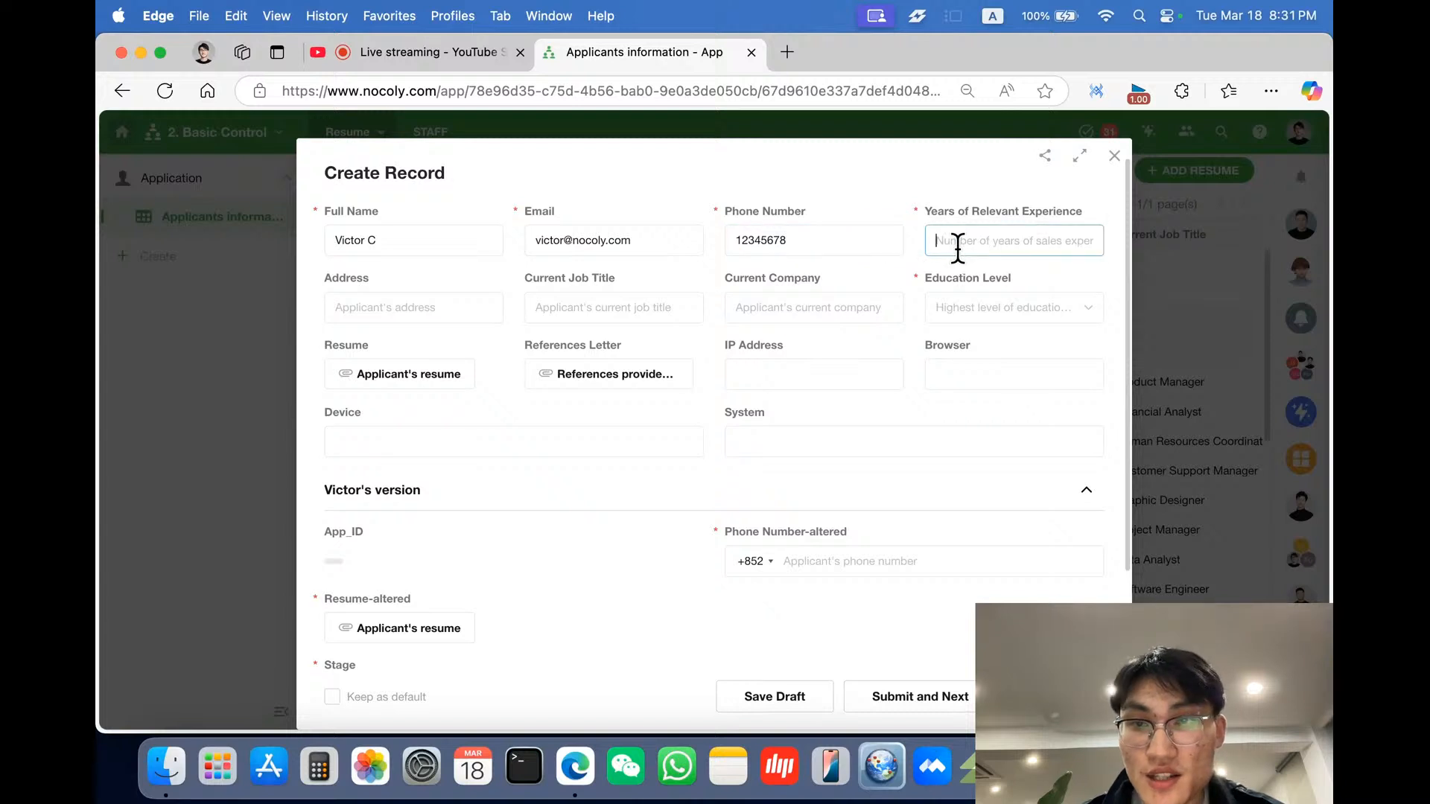
text(10)
click(995, 298)
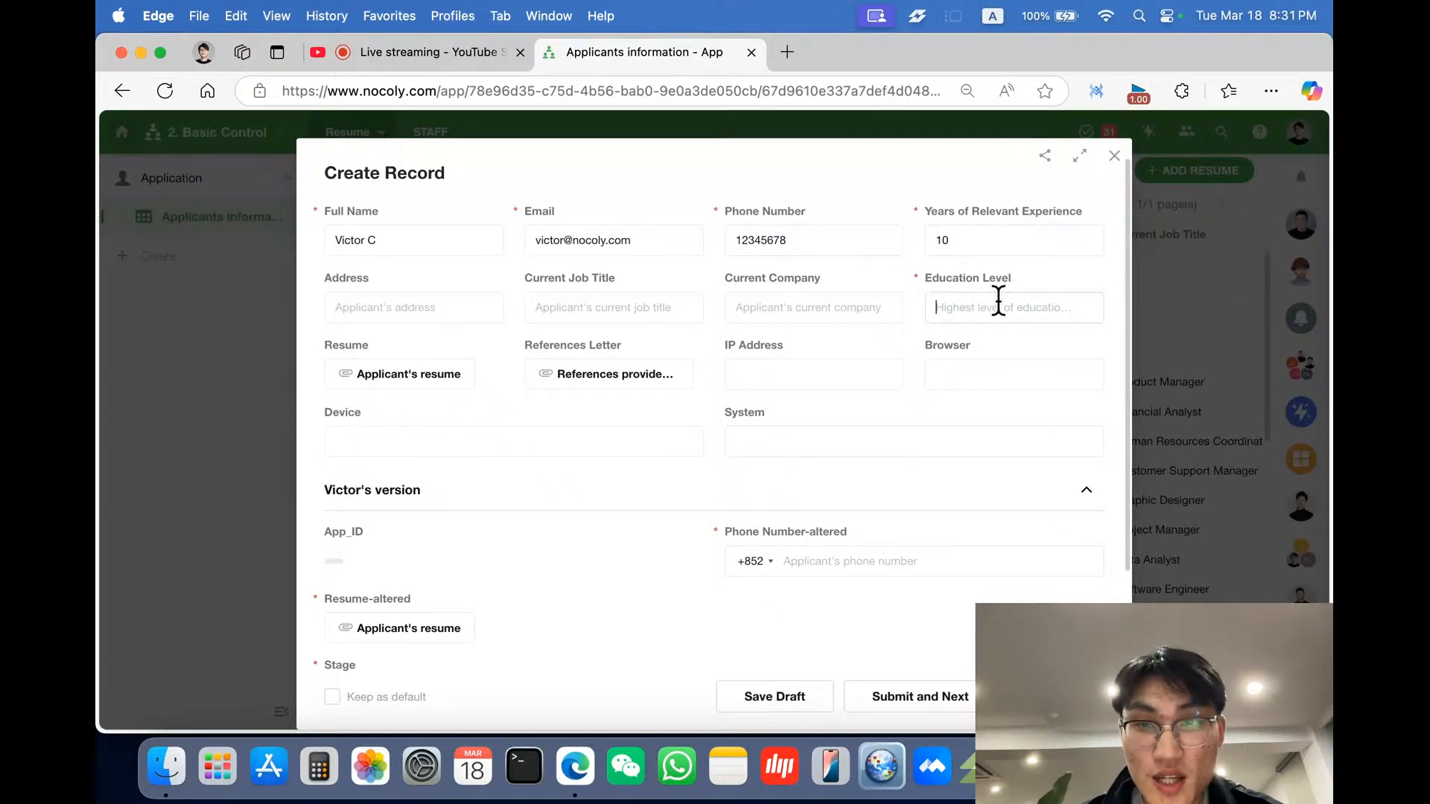
click(996, 404)
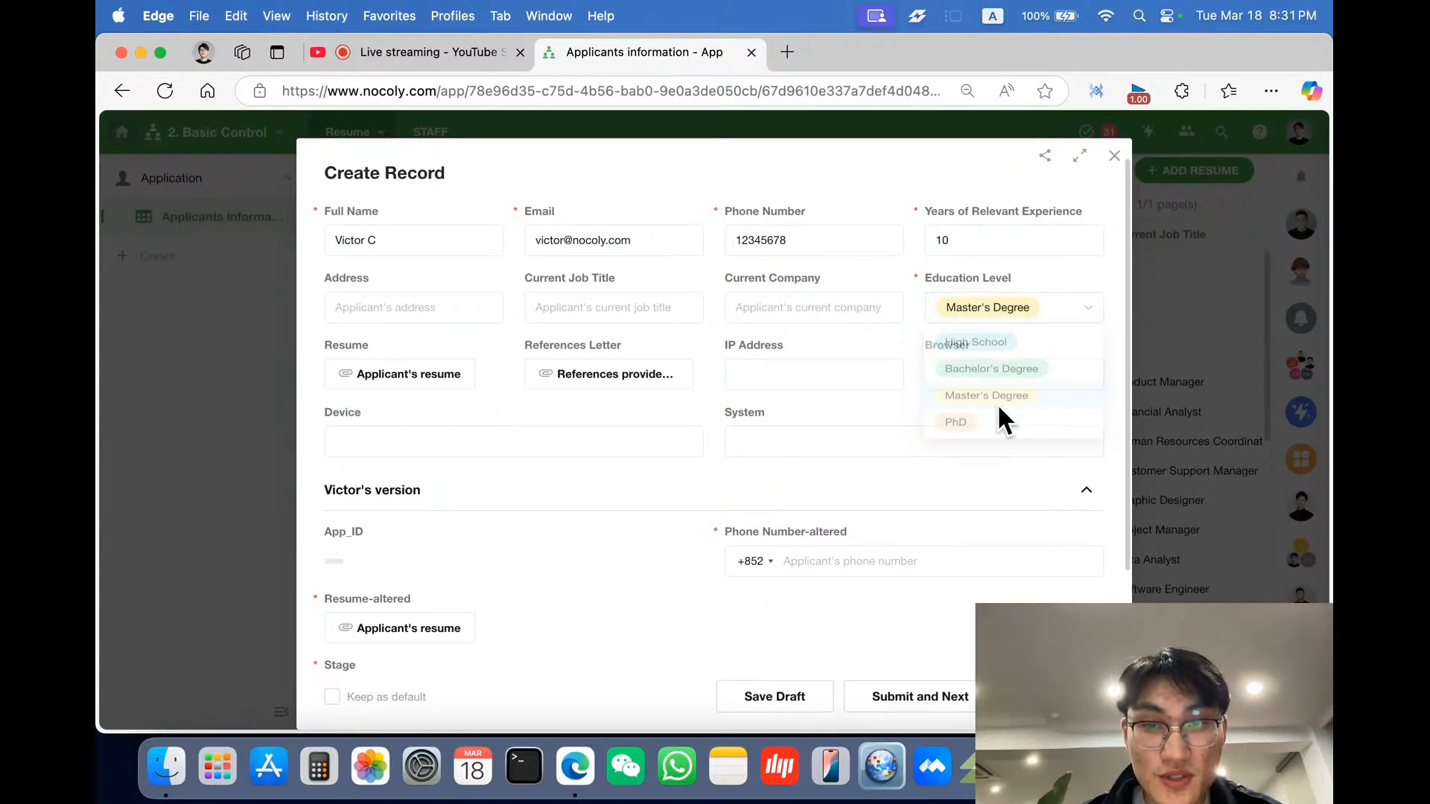
- Enter a test Hong Kong mobile number in Phone Number-altered
scroll(868, 502, down, 3)
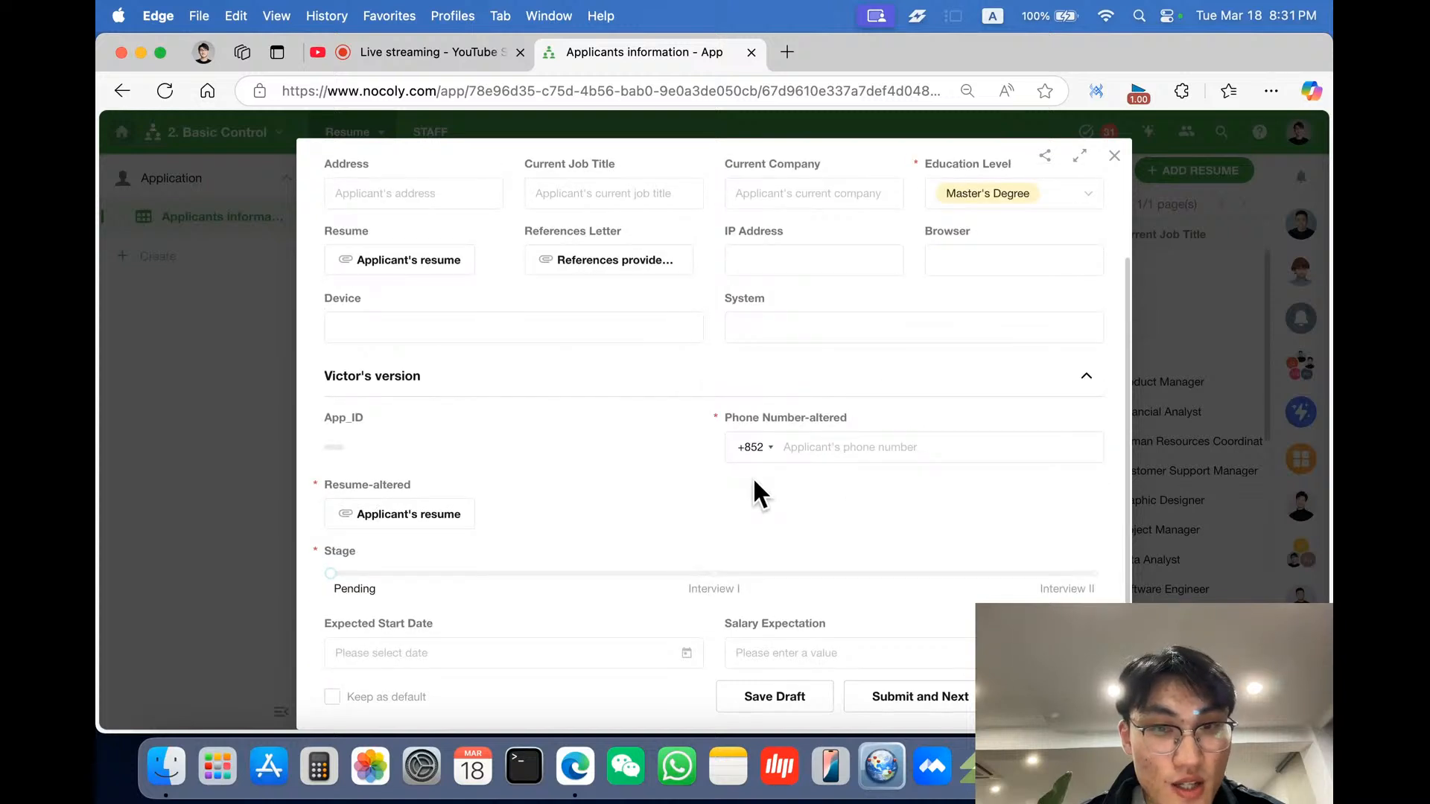
click(821, 456)
text(1234)
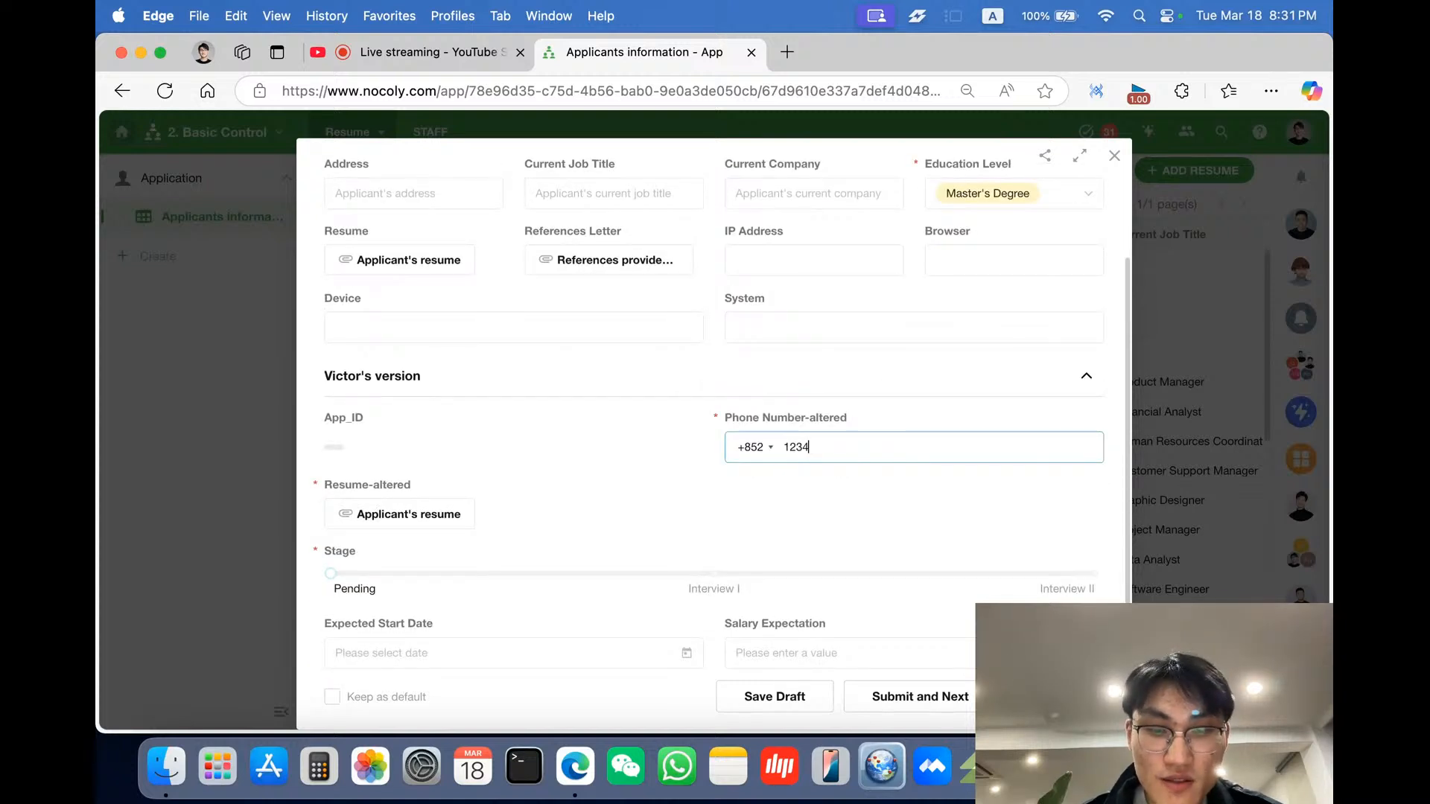
text(5678)
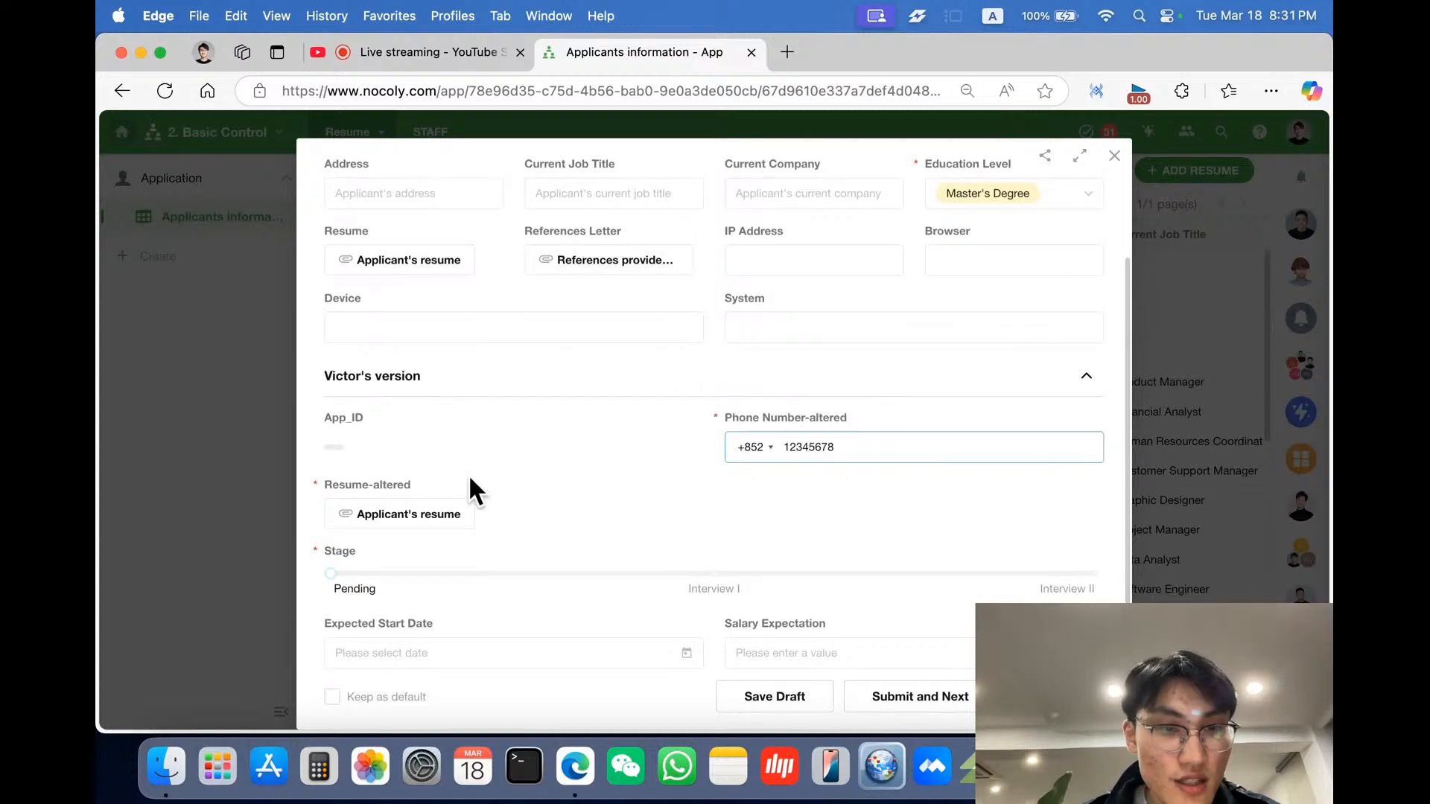
- Try uploading NOCOLY HAP introbook.pptx from the desktop to Resume-altered
click(425, 515)
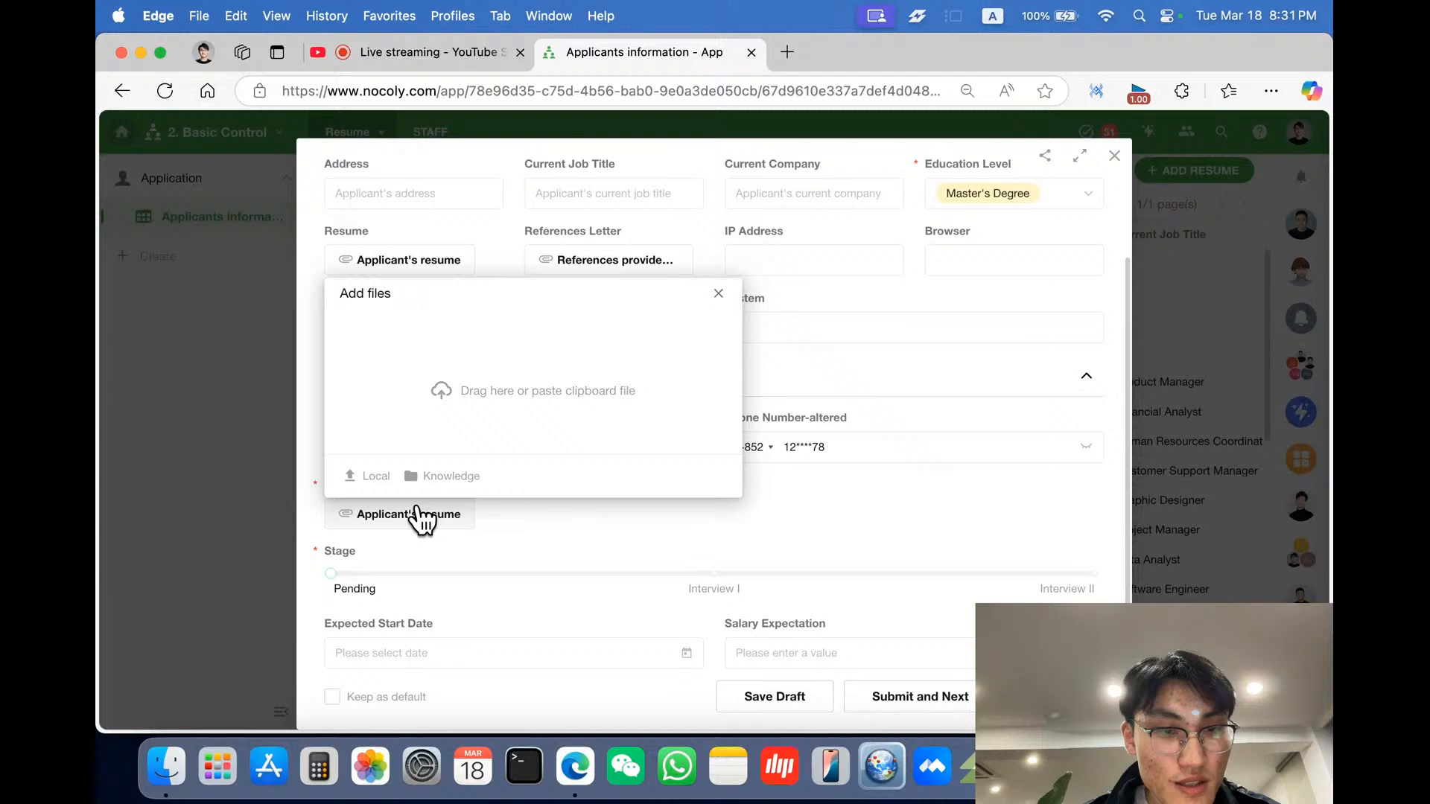
click(379, 479)
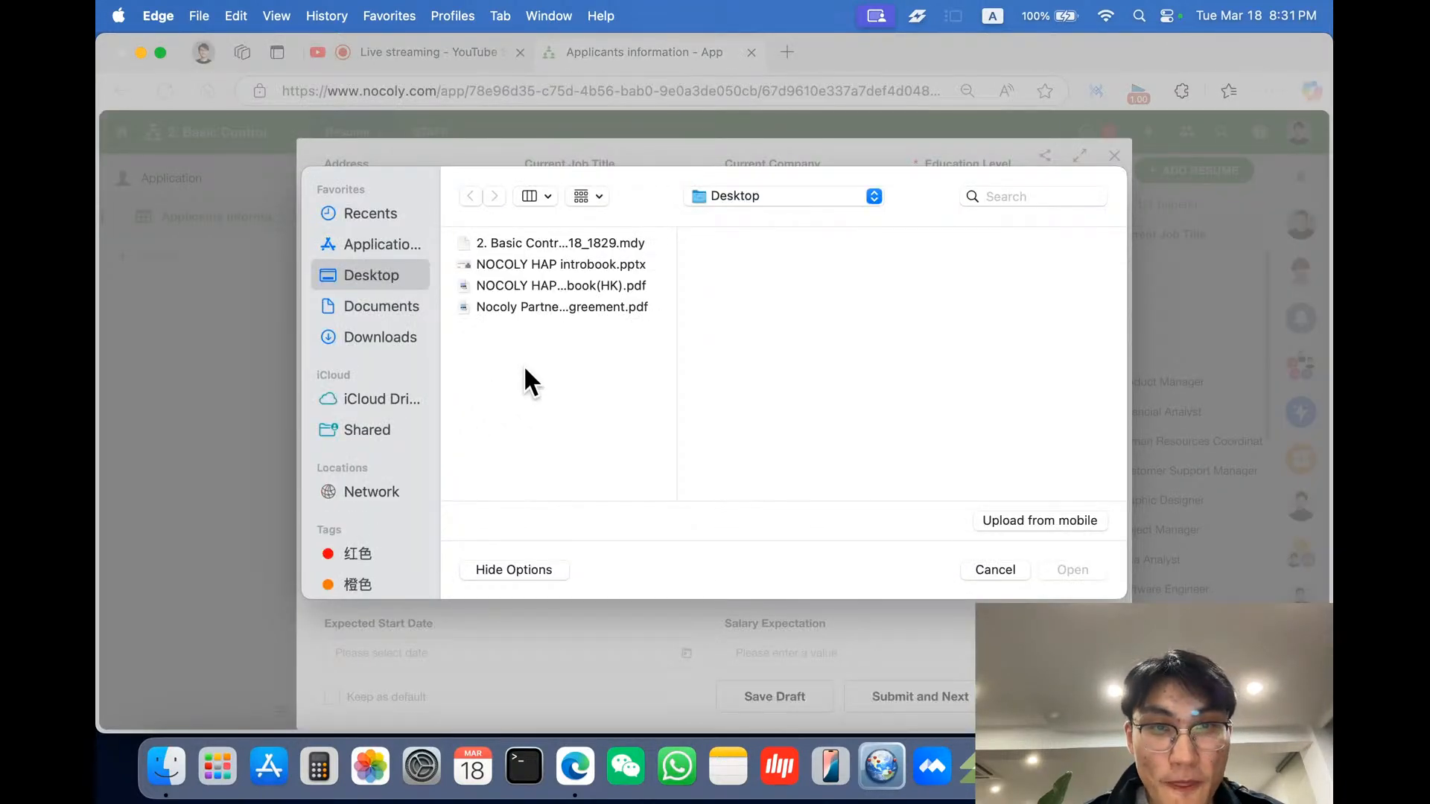
click(624, 265)
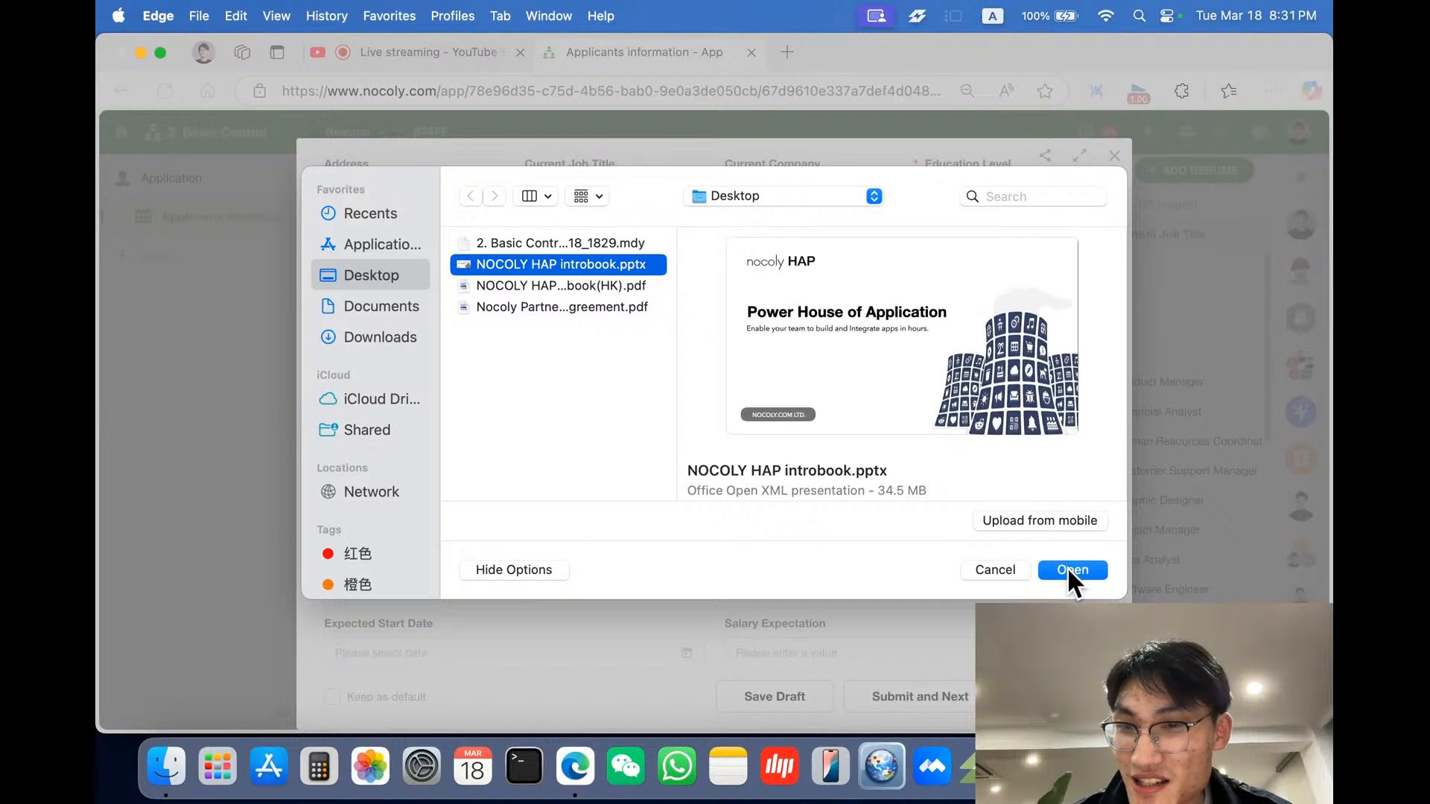
click(1069, 569)
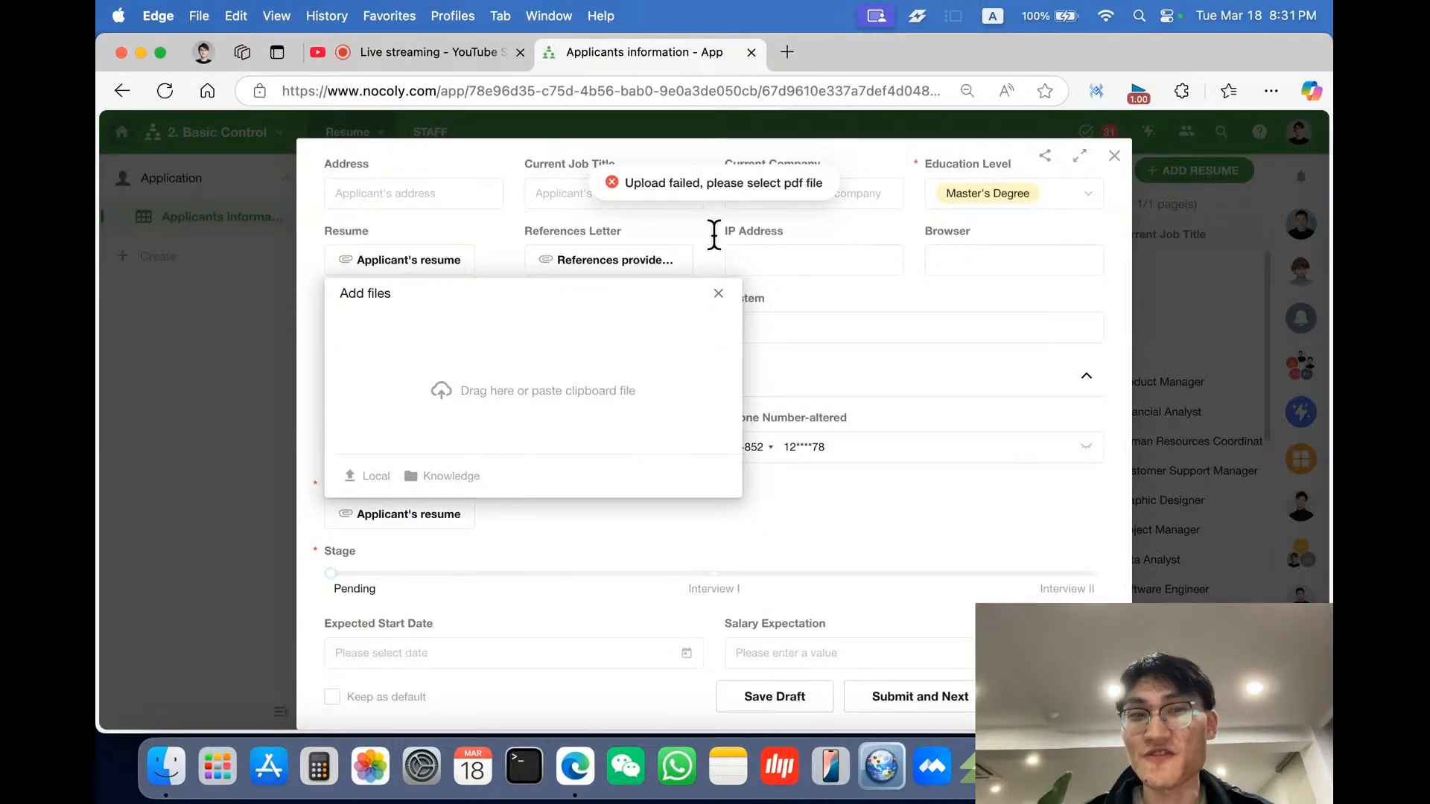
- Upload NOCOLY HAP introbook(HK).pdf from the desktop to the Resume-altered field
click(367, 477)
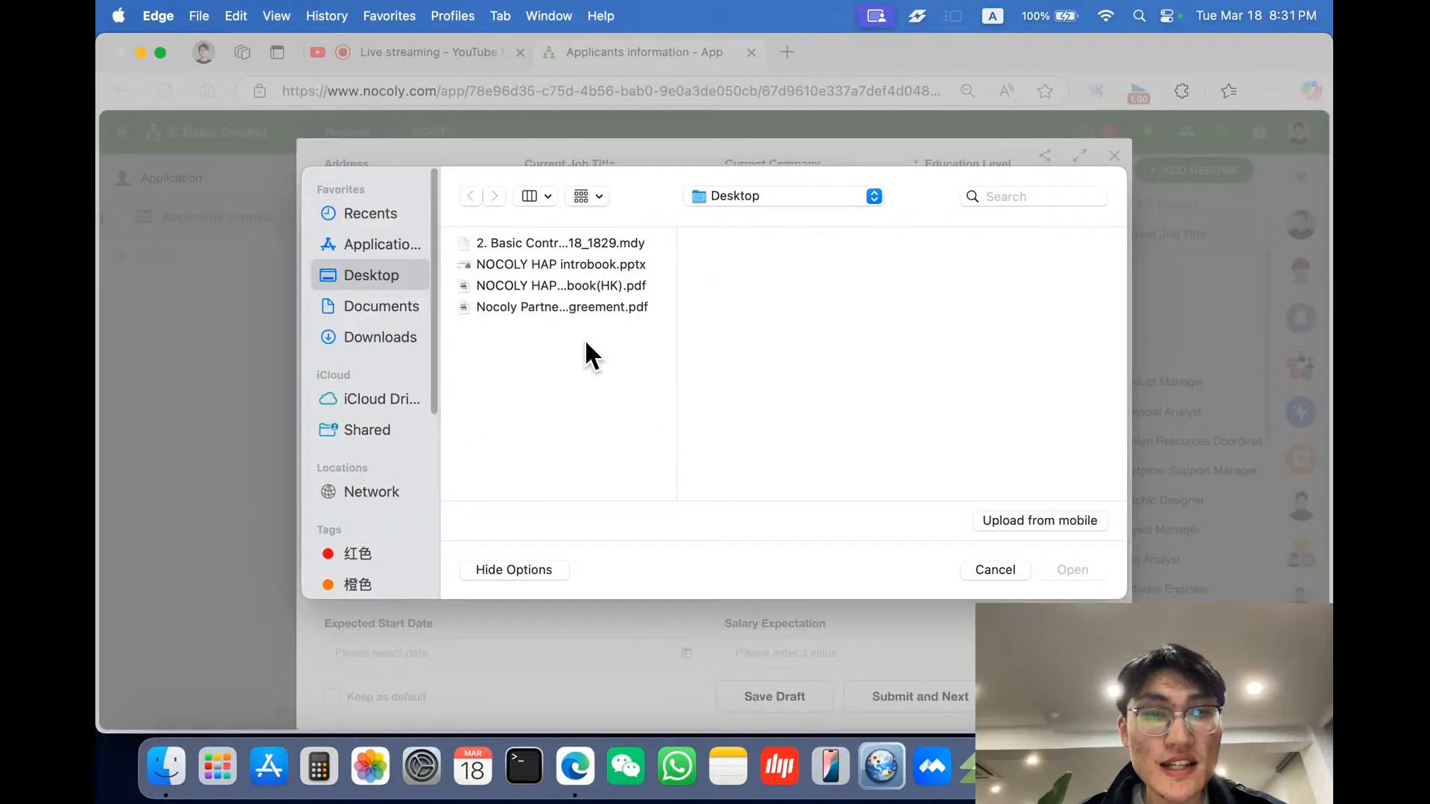
click(622, 285)
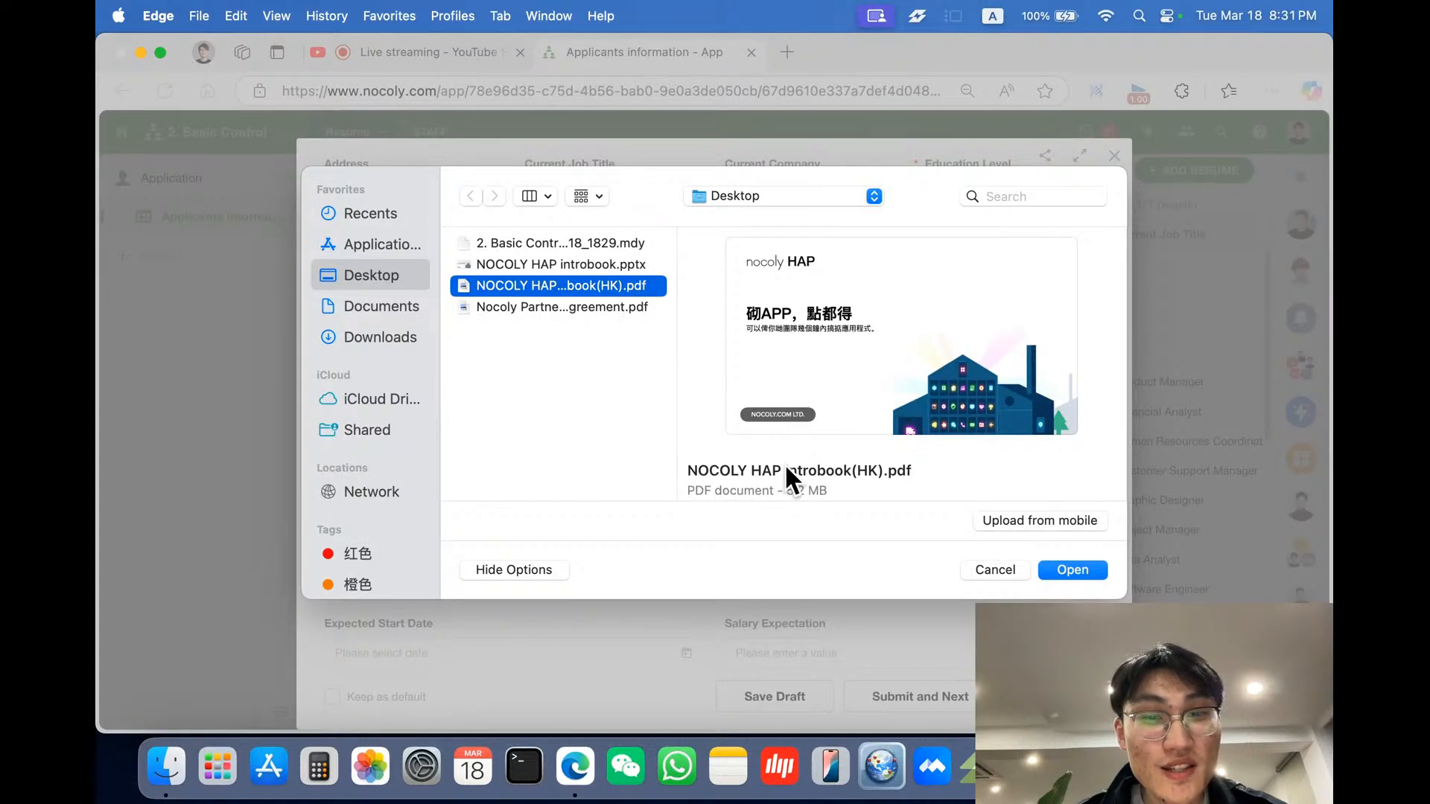
drag(783, 491, 915, 483)
click(875, 495)
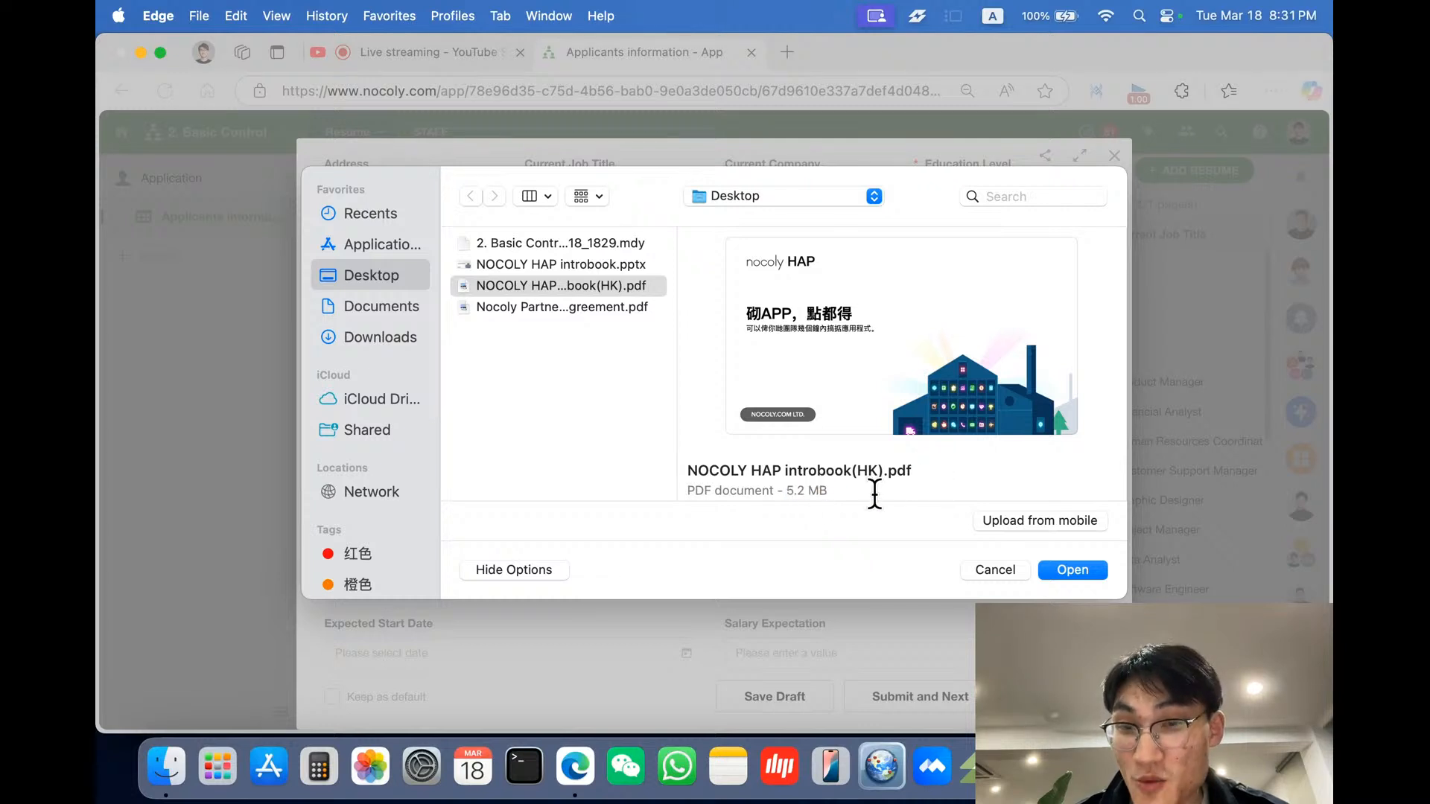
click(1060, 565)
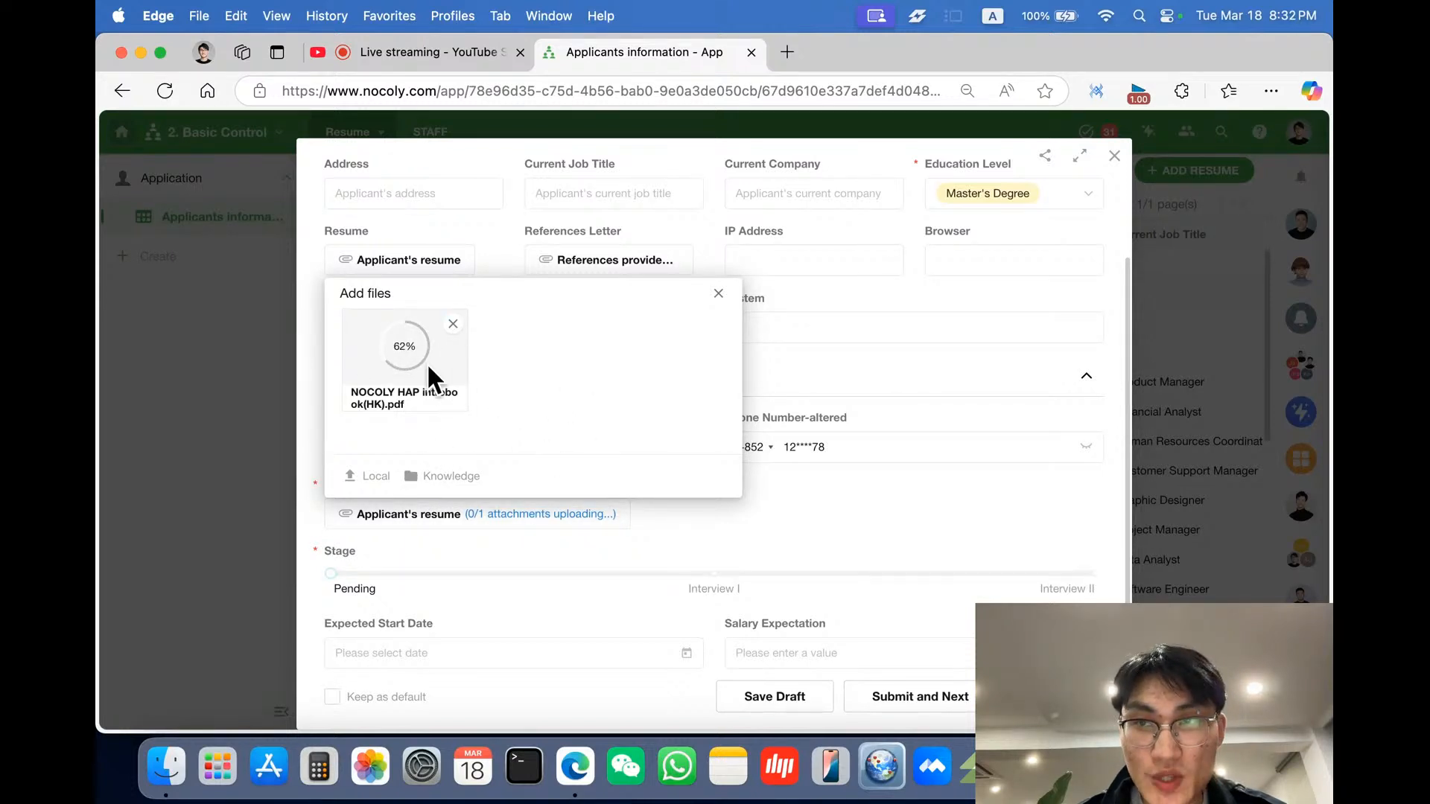
click(567, 529)
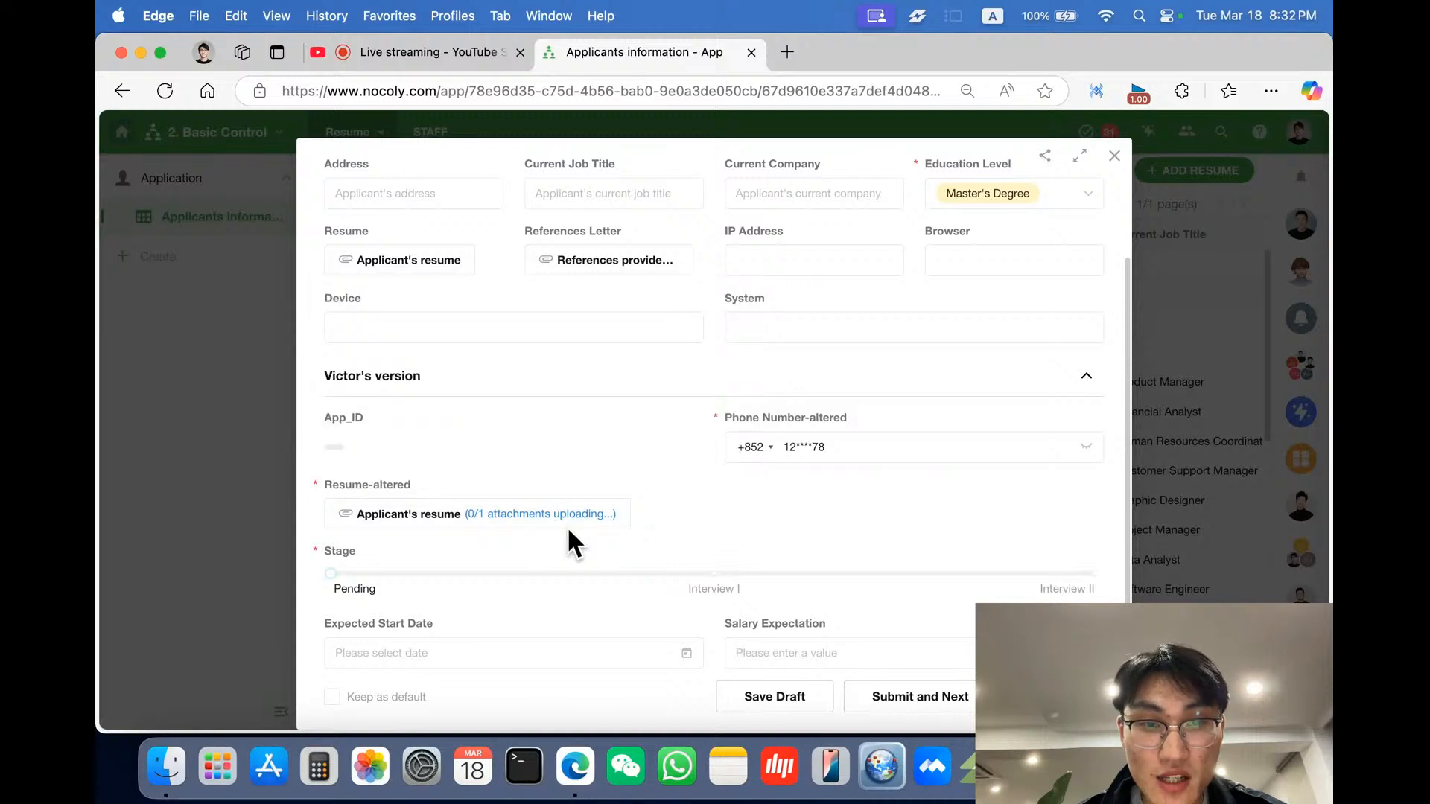
- Set the applicant's Stage on the progress bar to Interview I
click(715, 581)
click(1080, 574)
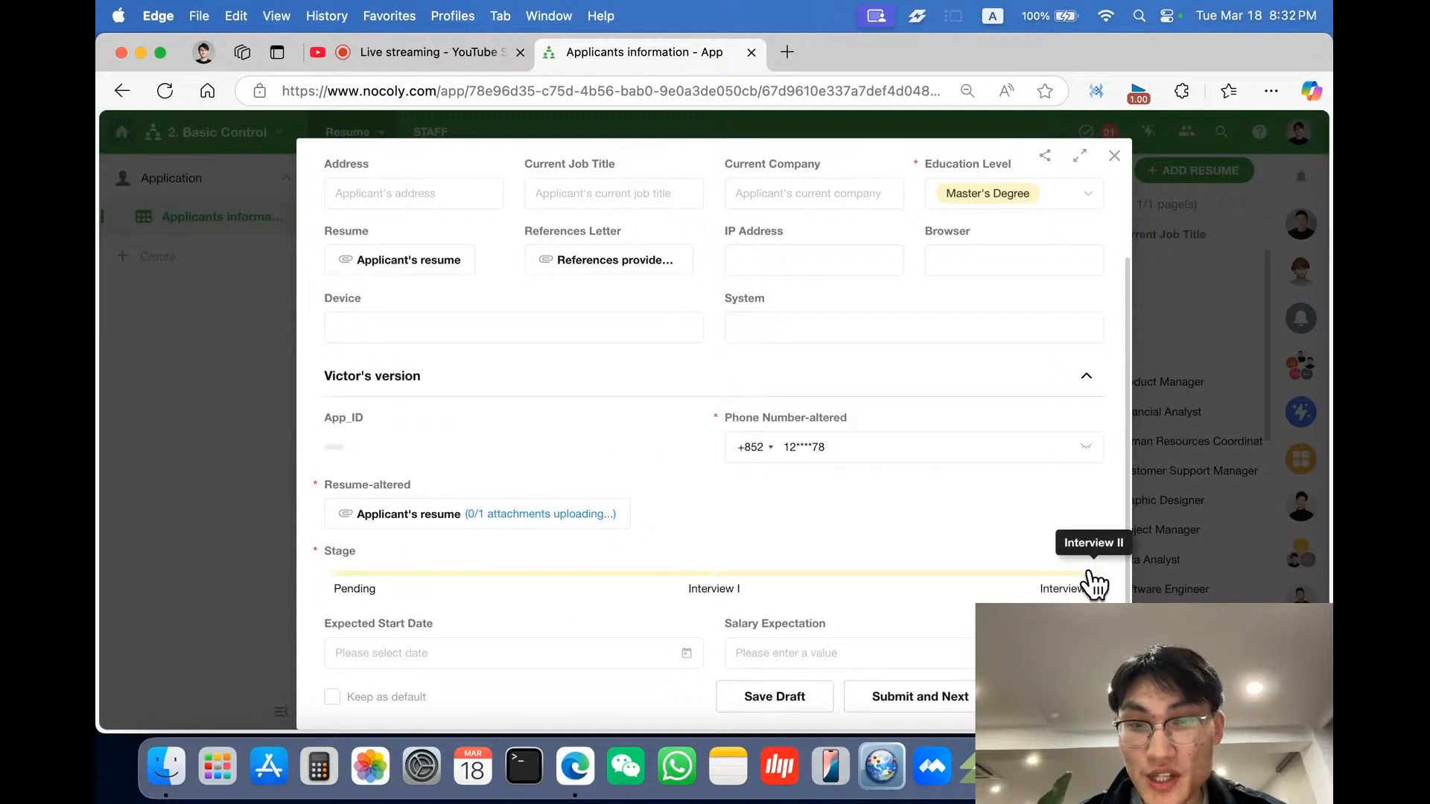
click(716, 579)
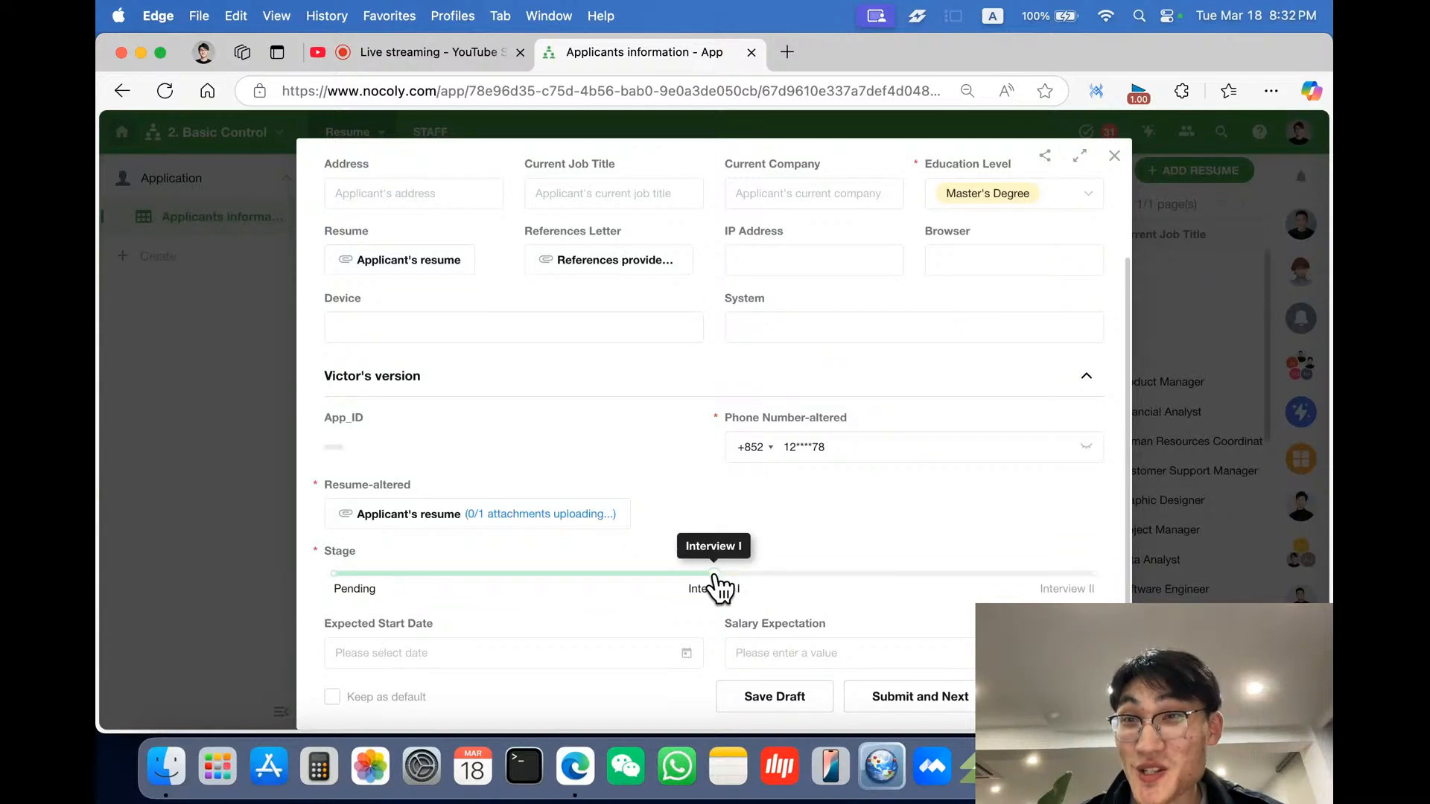
- Set the Expected Start Date to 2025-03-19
scroll(711, 555, down, 2)
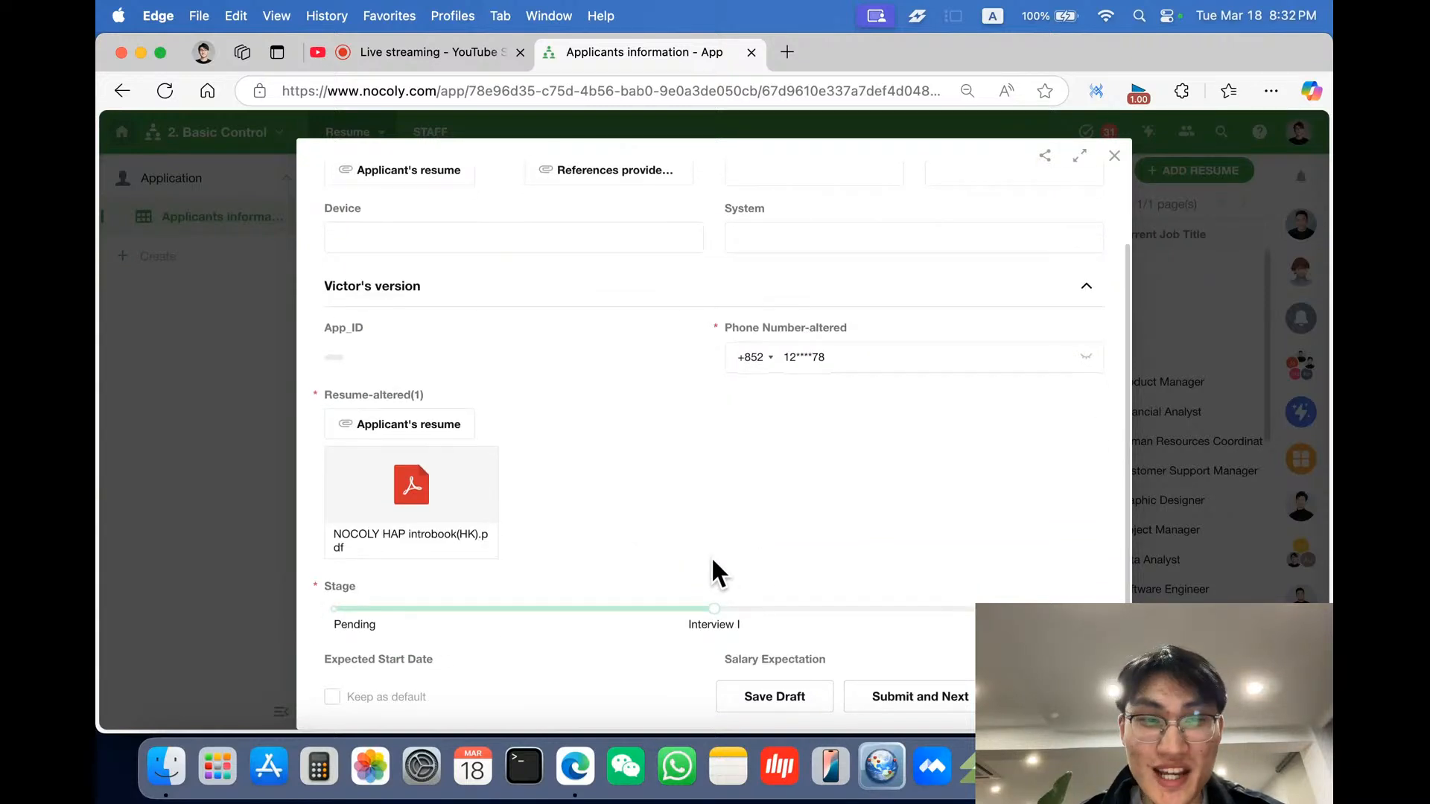
mouse_move(409, 537)
scroll(531, 534, down, 1)
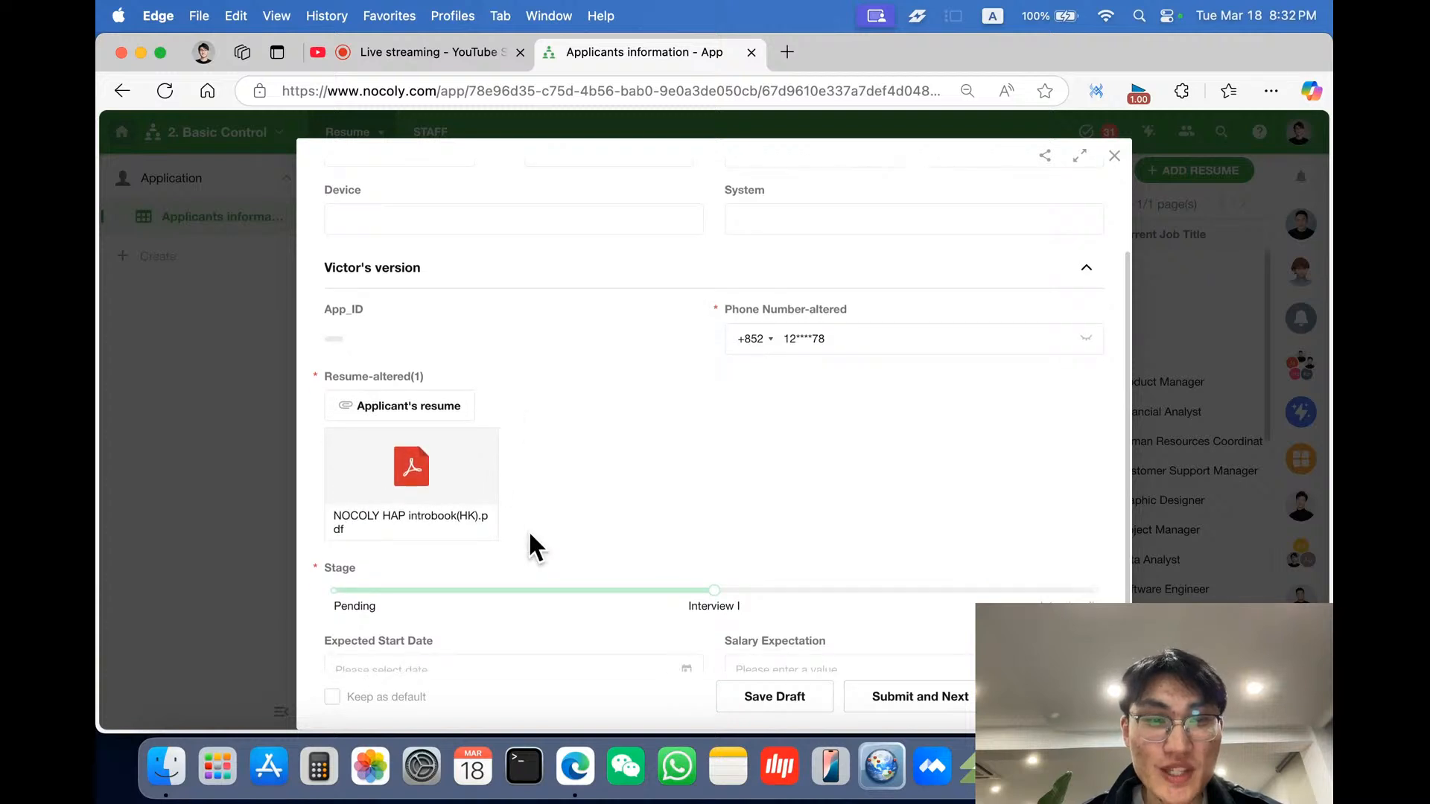
mouse_move(462, 511)
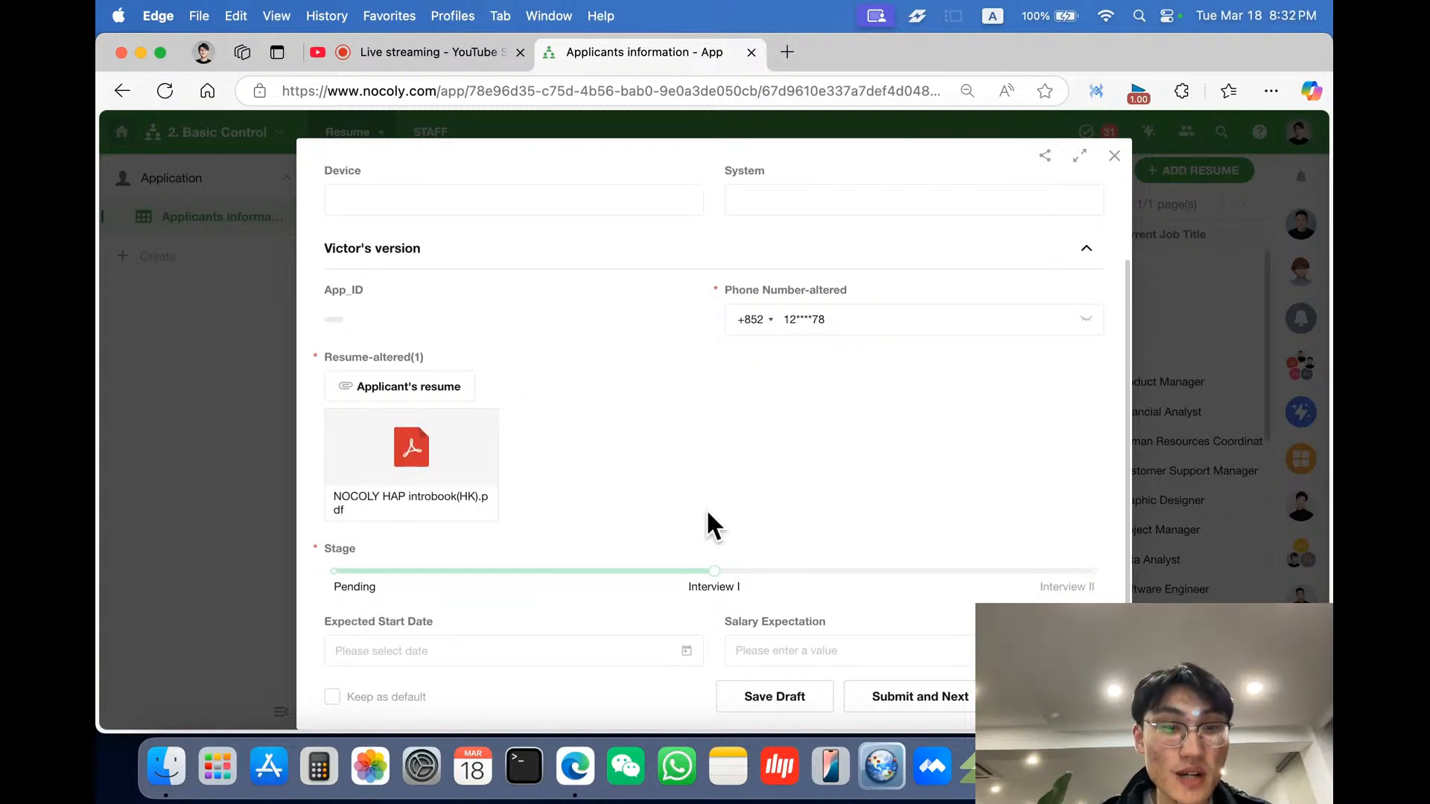
click(477, 648)
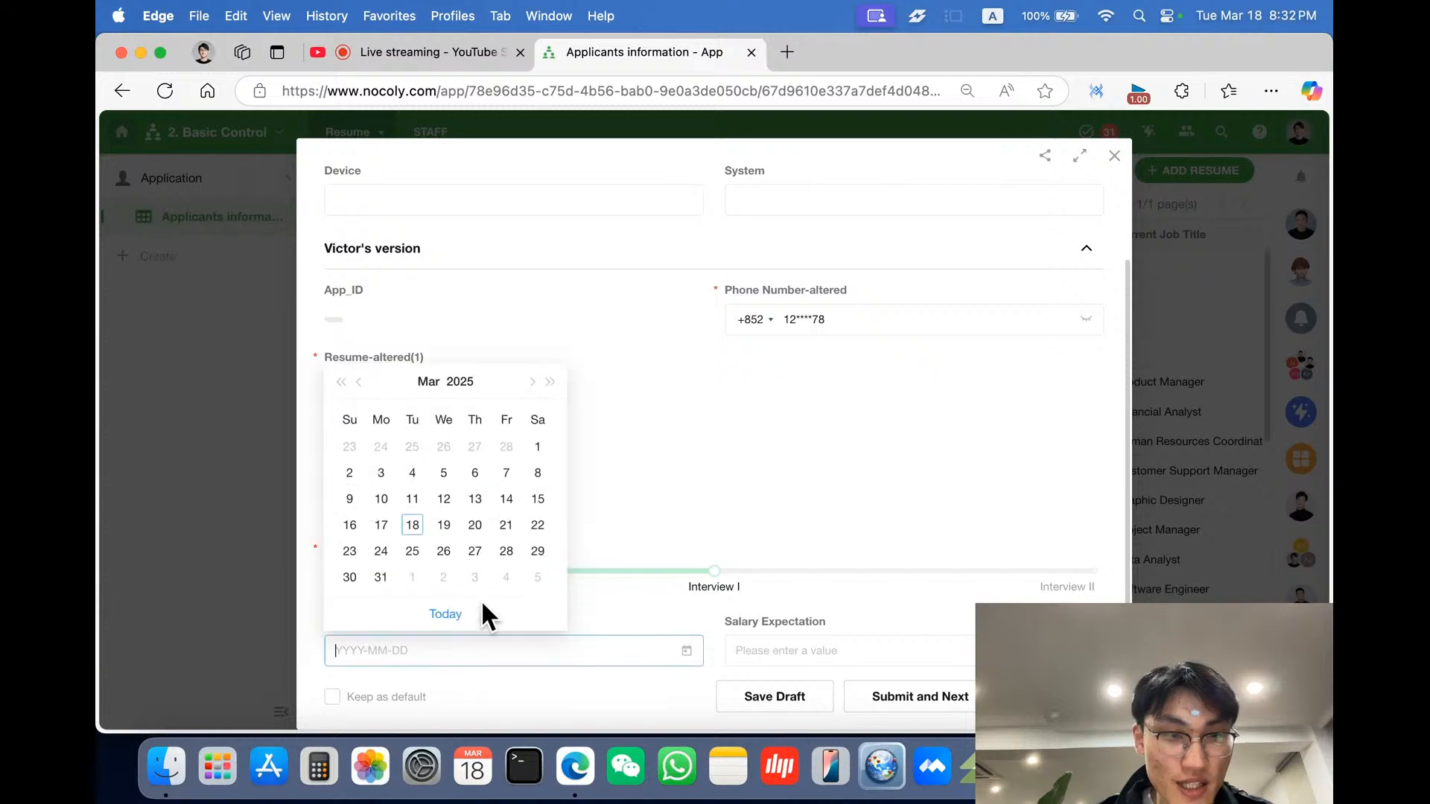
click(445, 531)
- Enter a Salary Expectation of 10000 and submit the applicant record
click(804, 640)
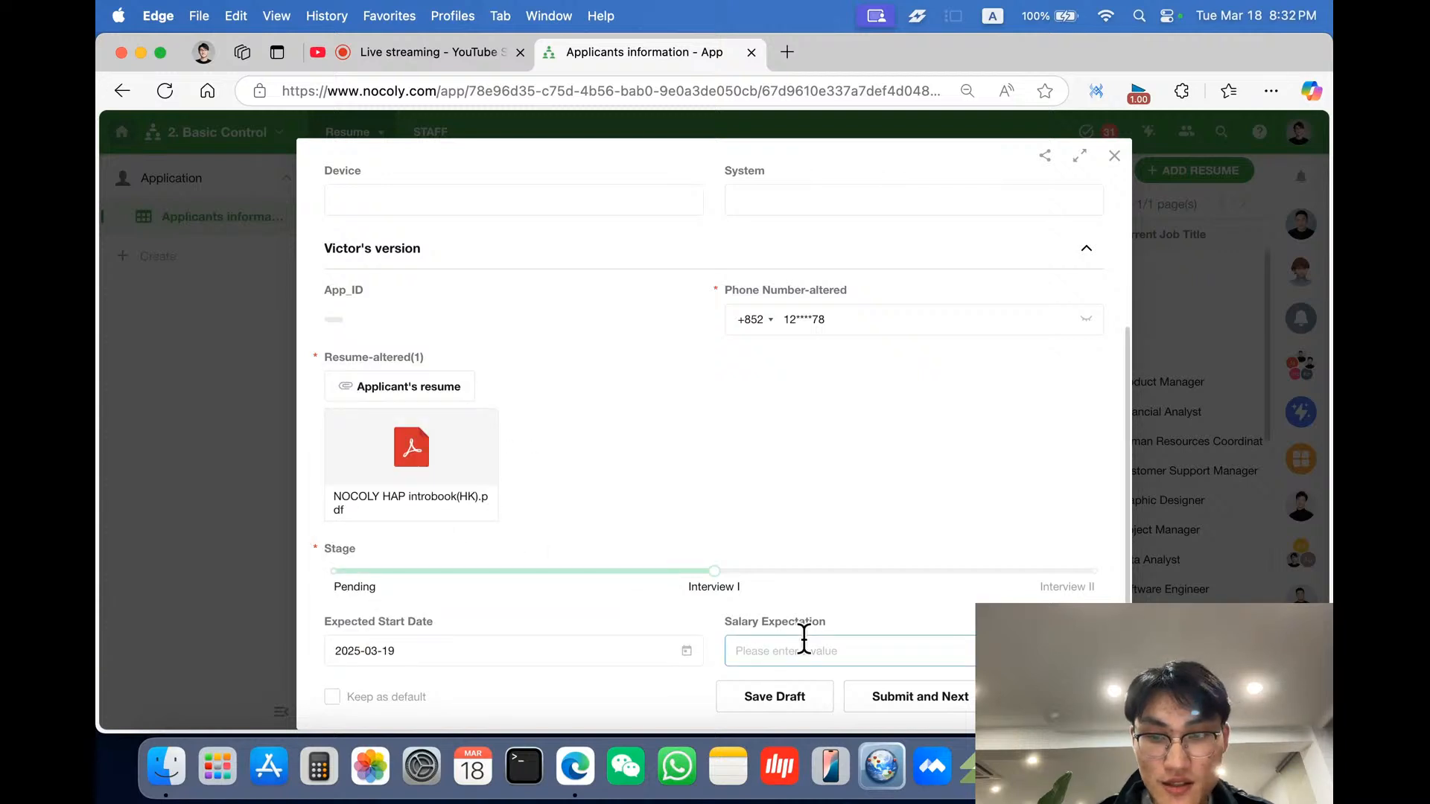
text(10,000)
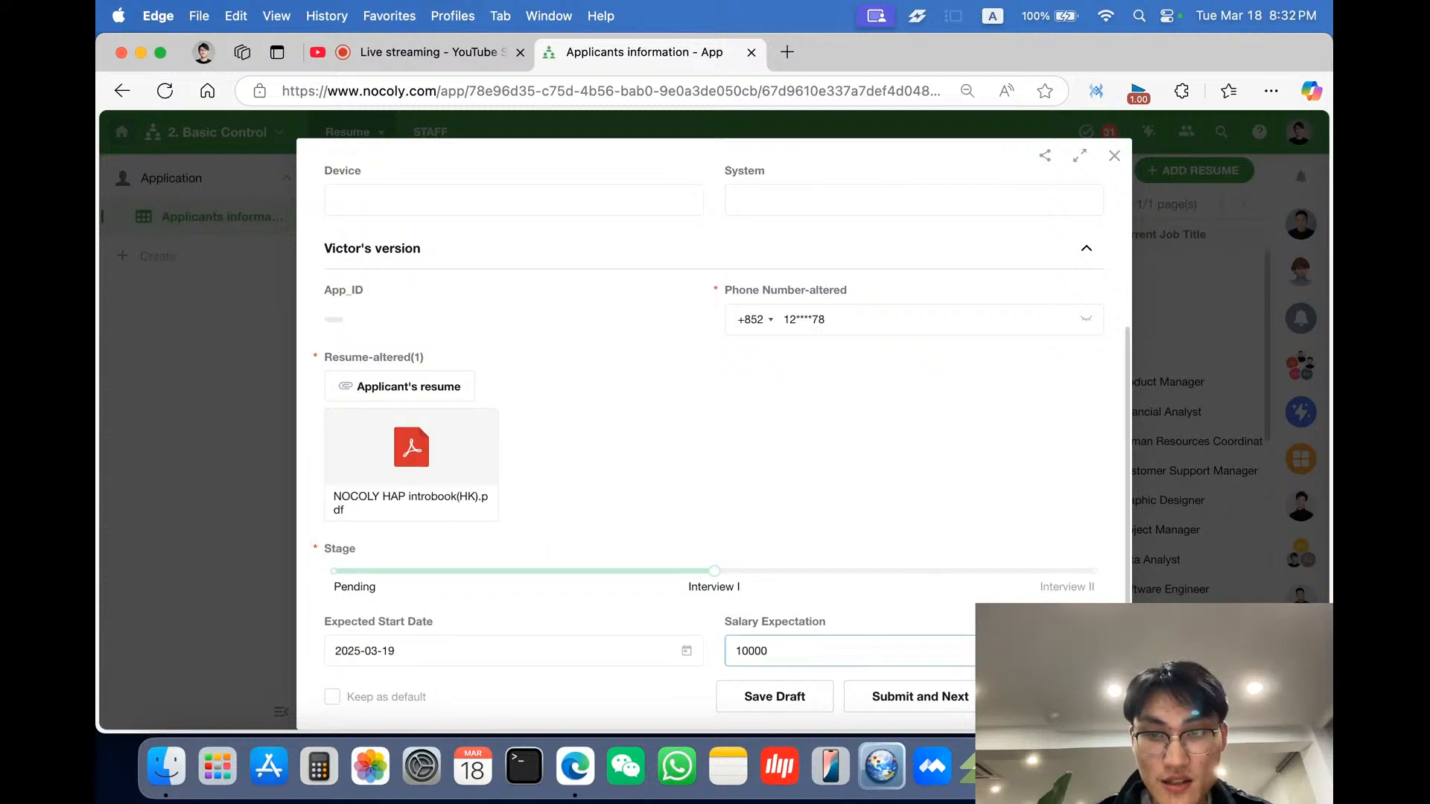
key(Return)
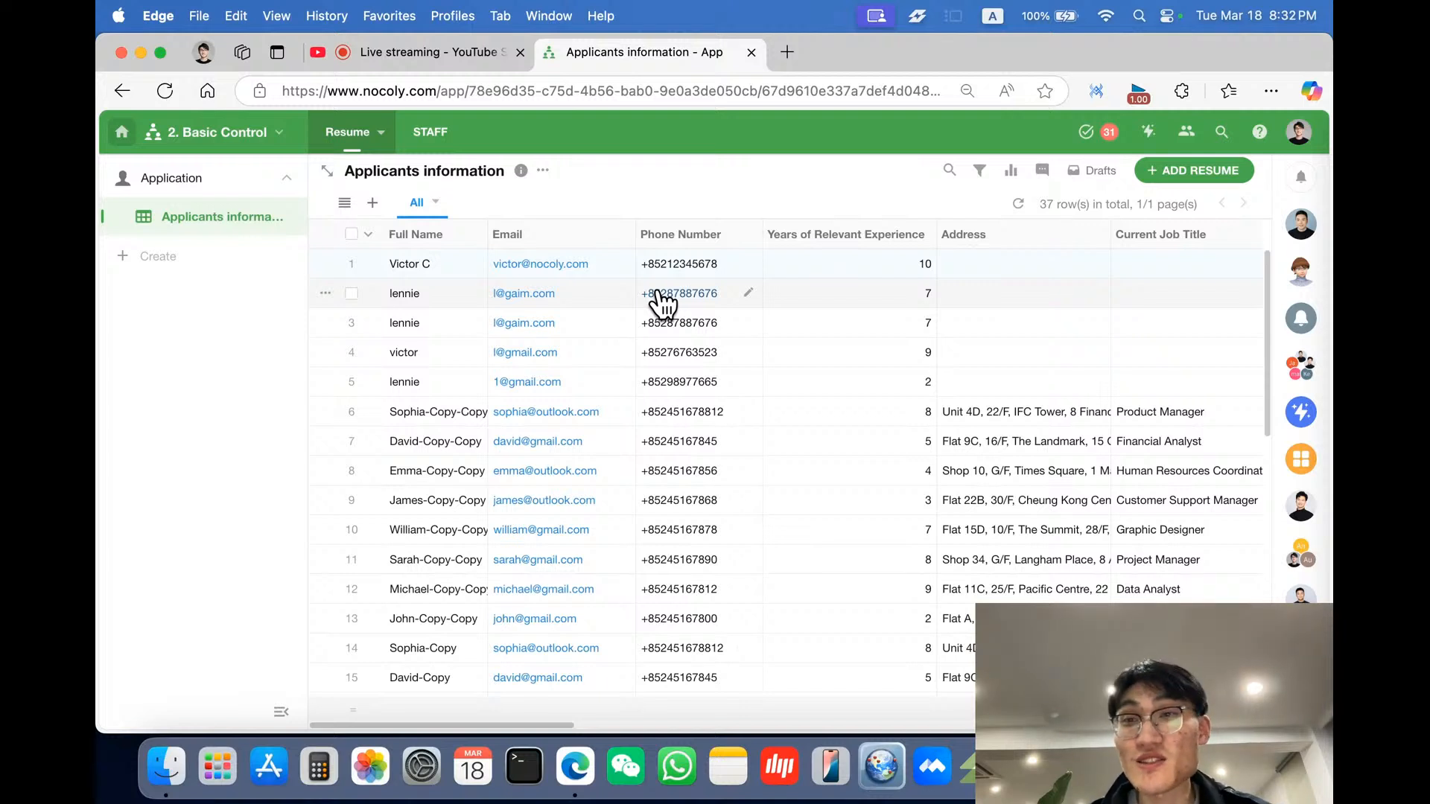
- Open the Applicants information form editor and review the App_ID autonumber field's numbering settings
click(541, 171)
click(569, 201)
scroll(607, 394, down, 5)
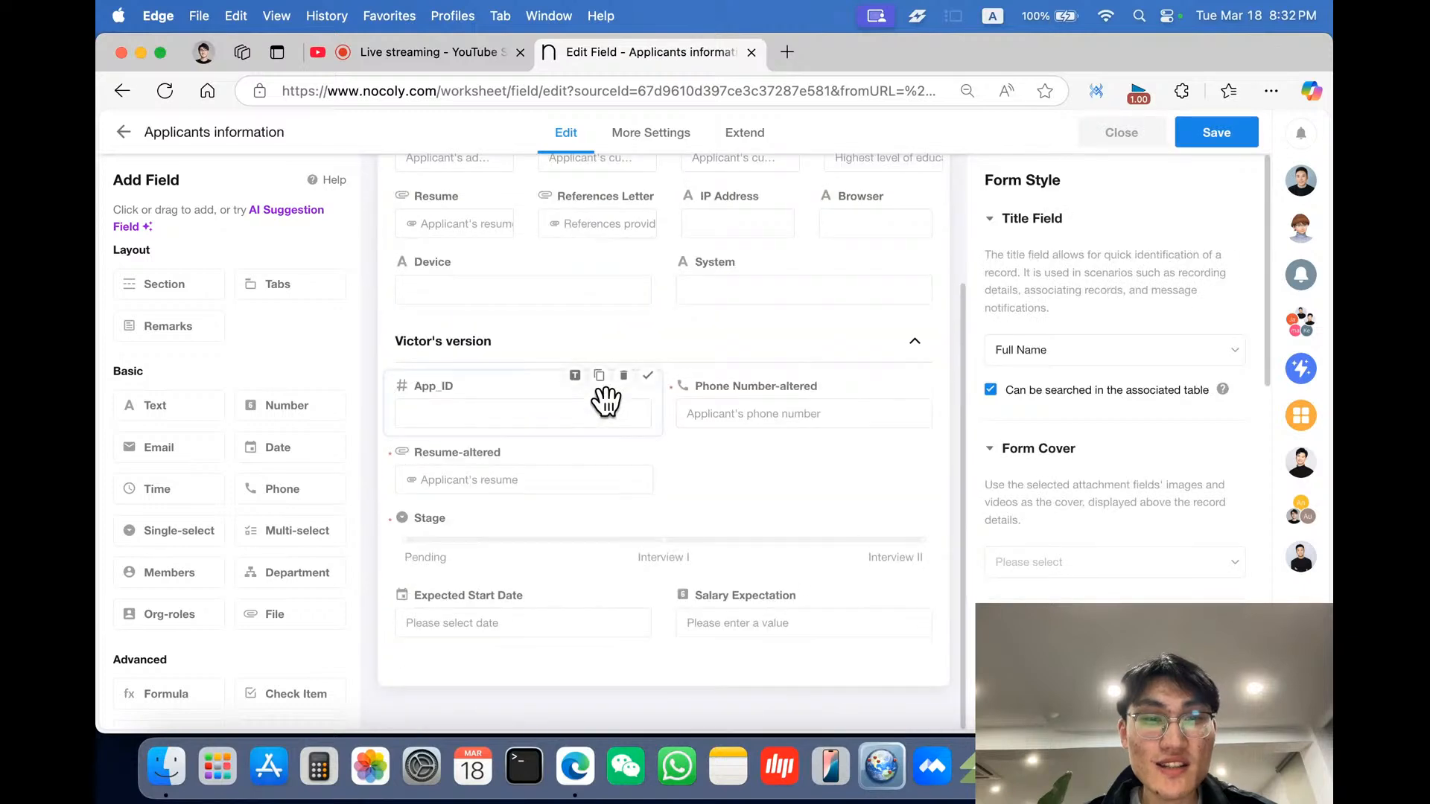
click(534, 422)
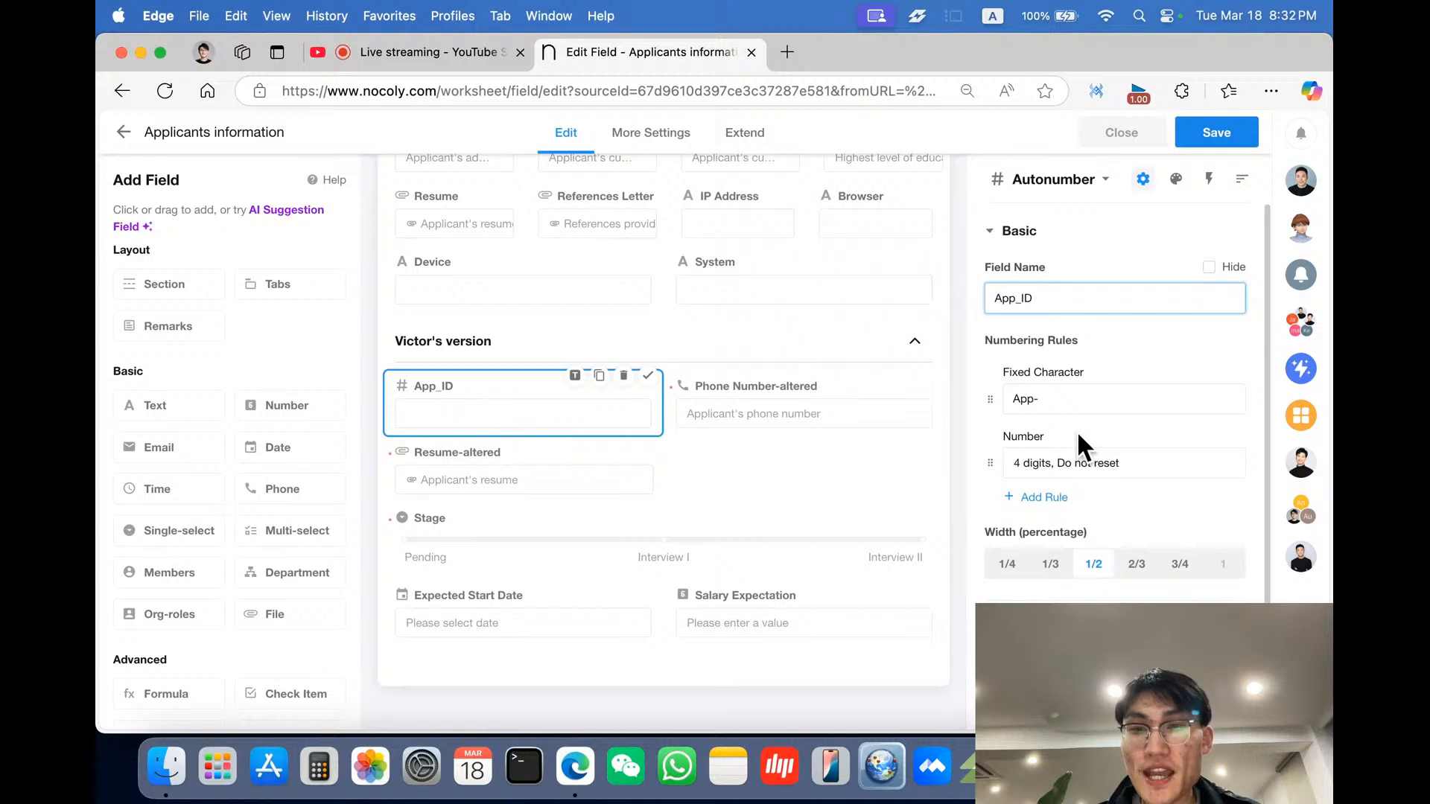
scroll(1075, 430, down, 2)
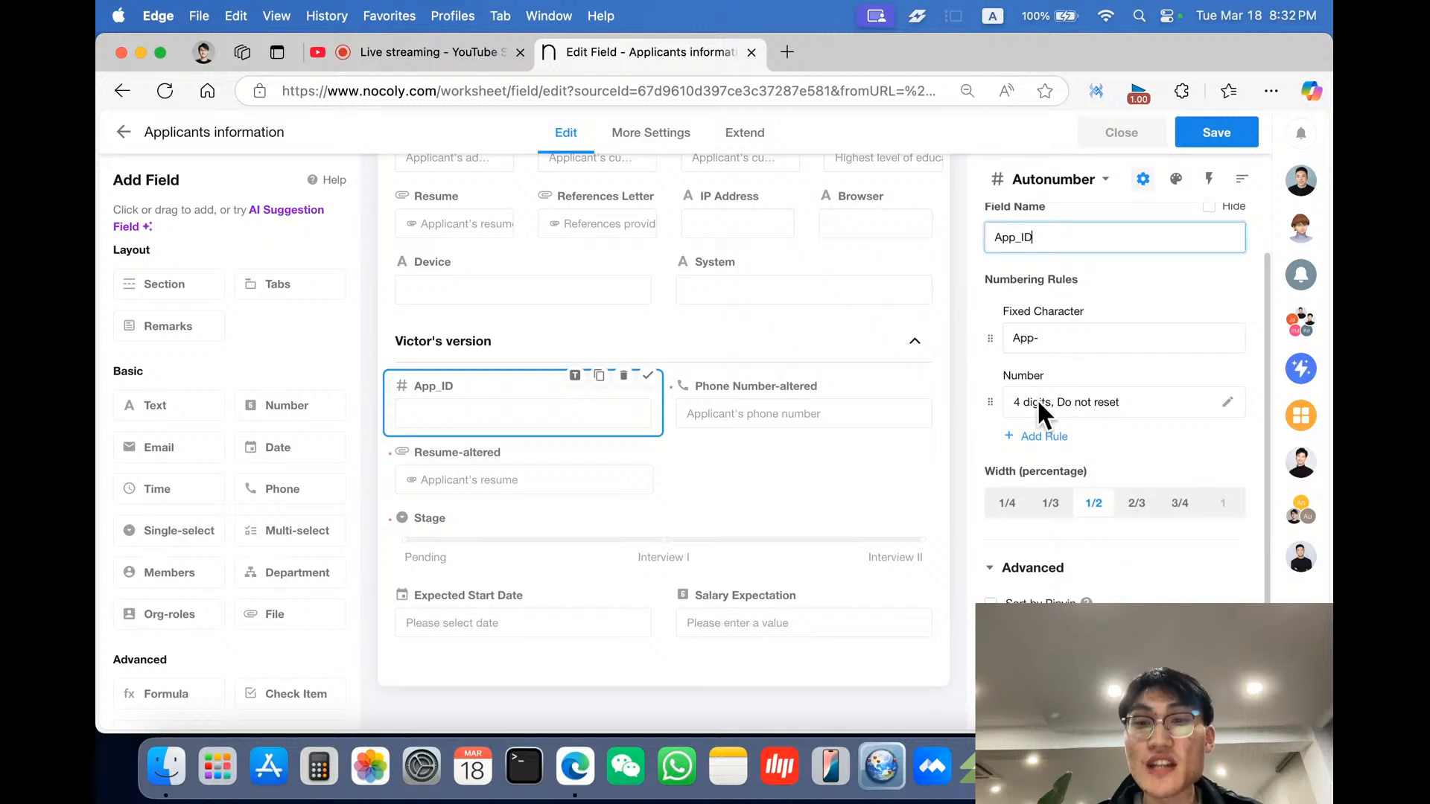
scroll(1043, 400, down, 2)
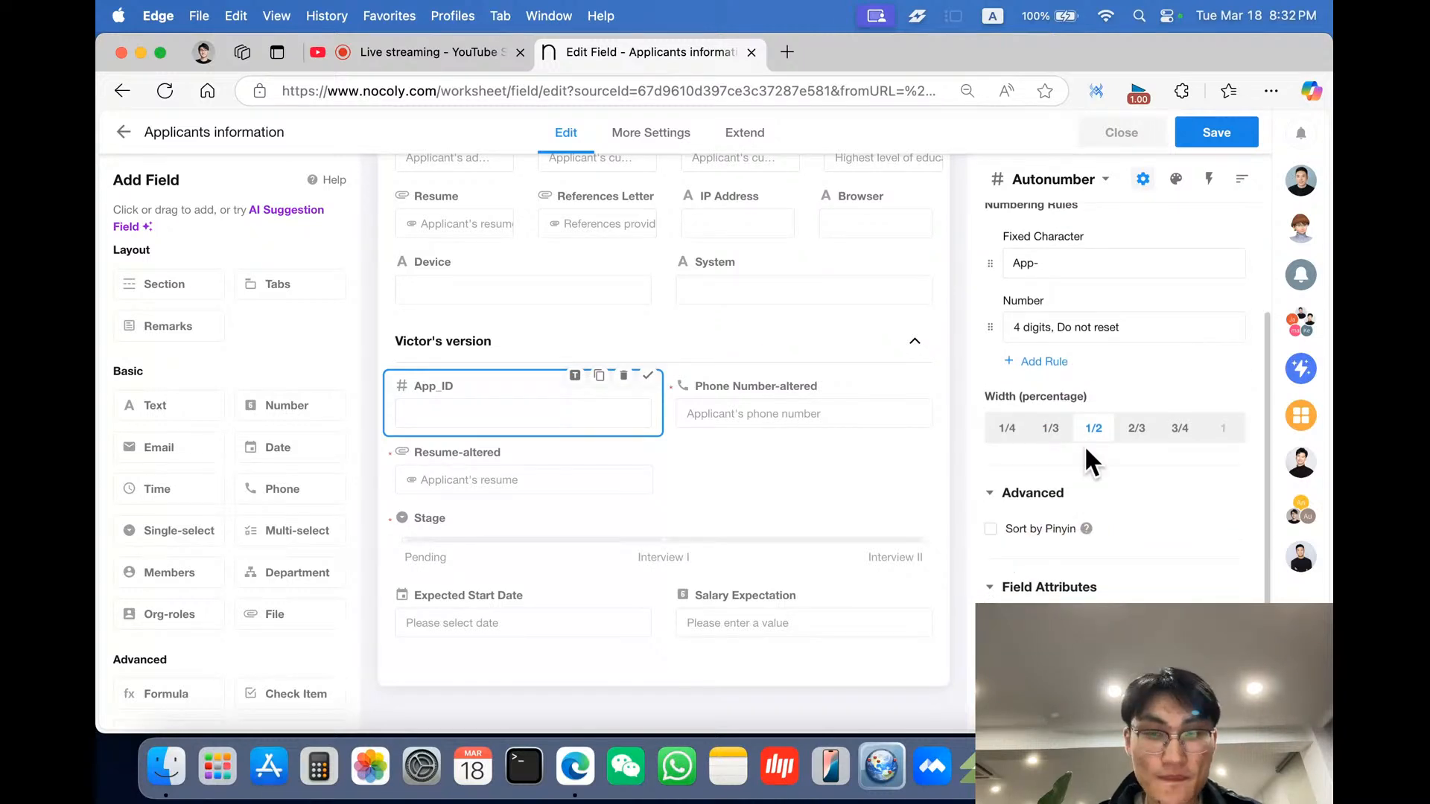
- Review the Phone Number-altered field's validation, country/region and masking settings
click(759, 402)
scroll(1105, 460, down, 1)
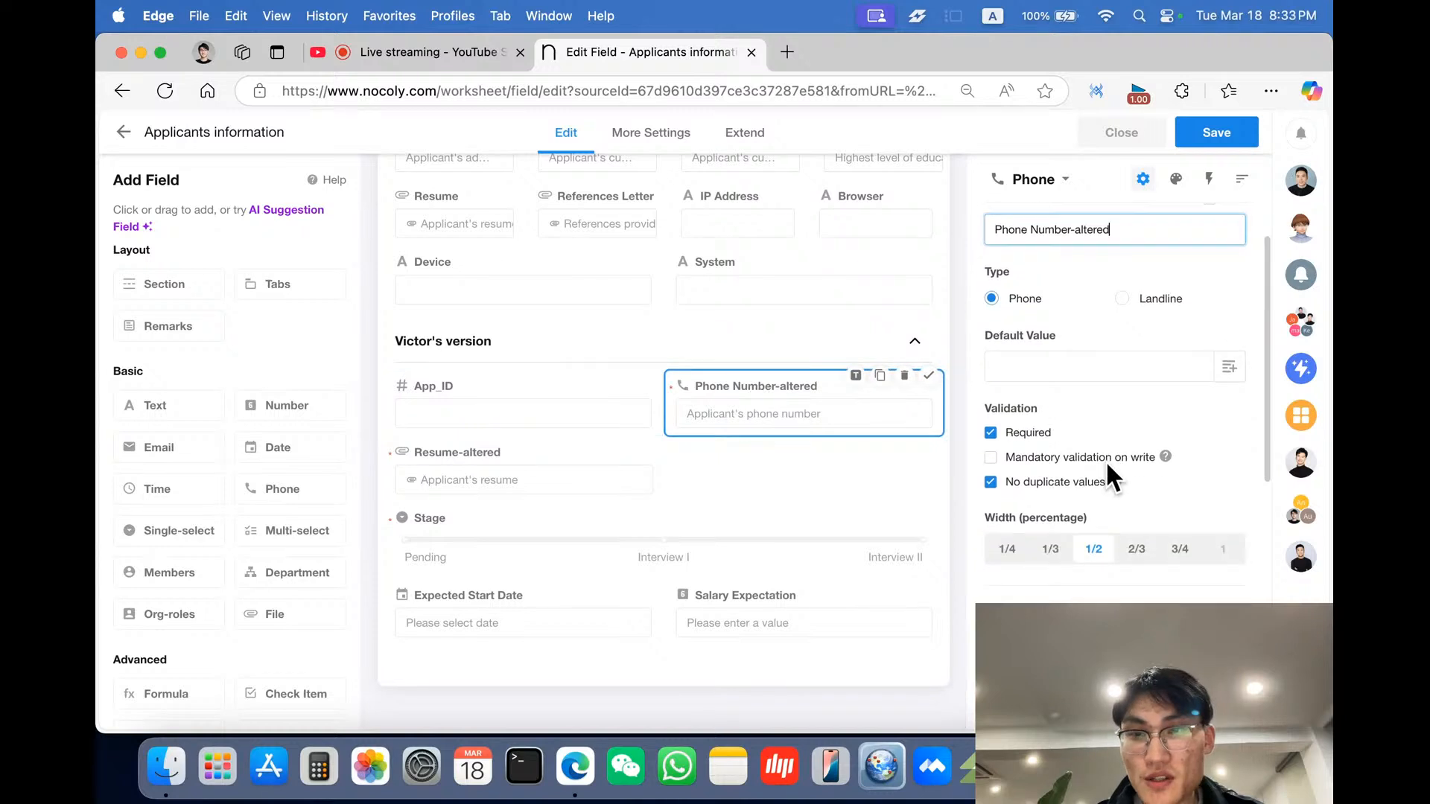
scroll(1105, 460, down, 5)
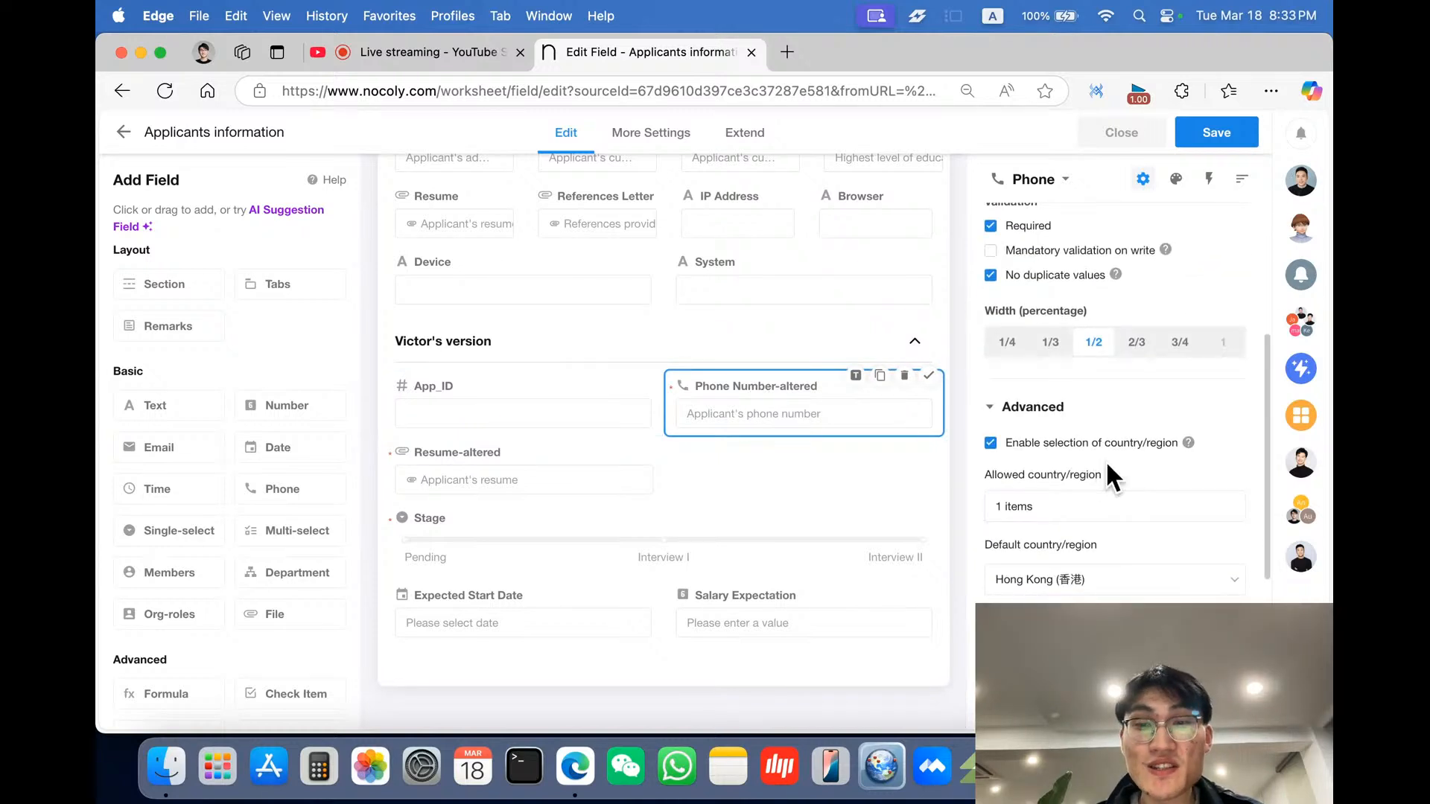
scroll(1105, 460, down, 5)
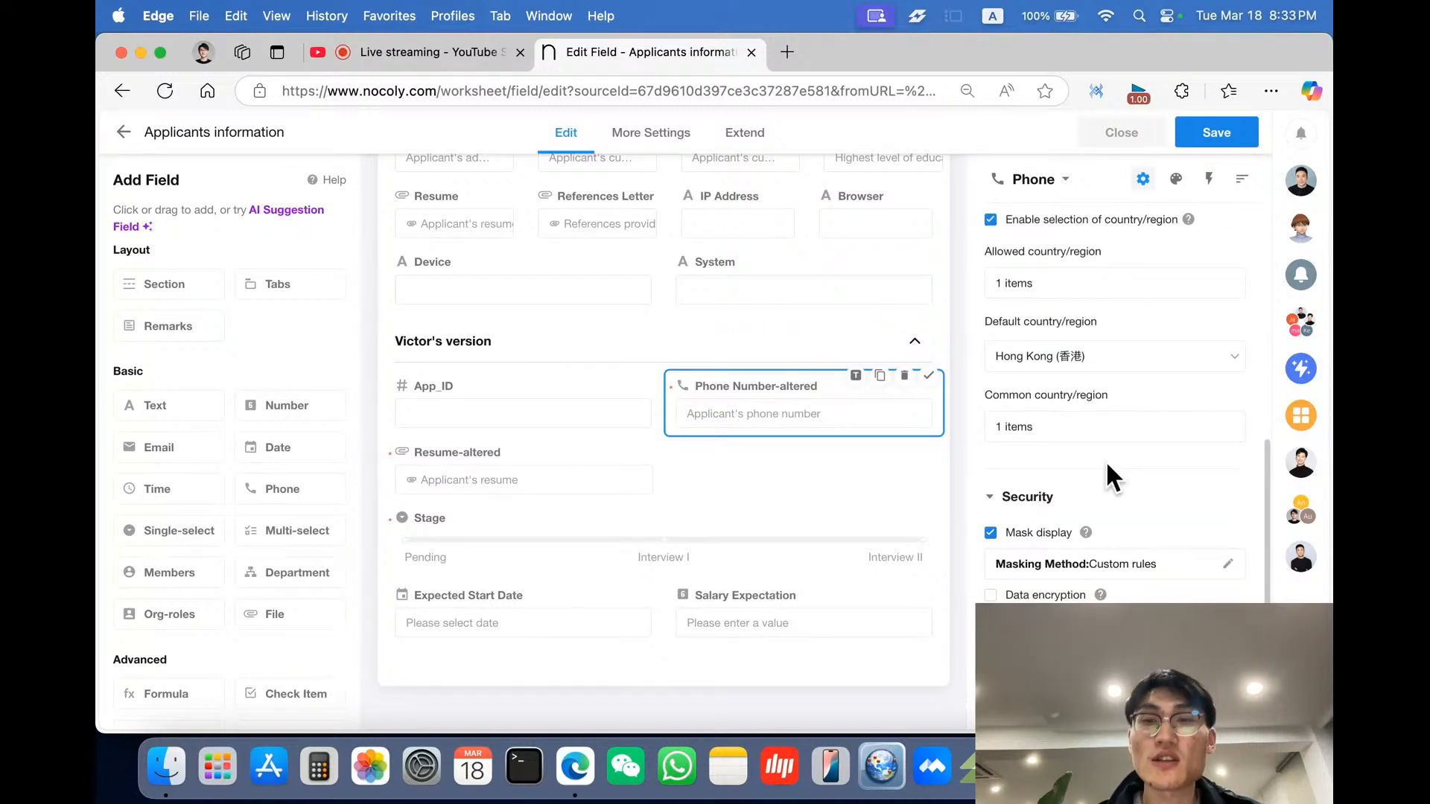
scroll(1107, 464, down, 1)
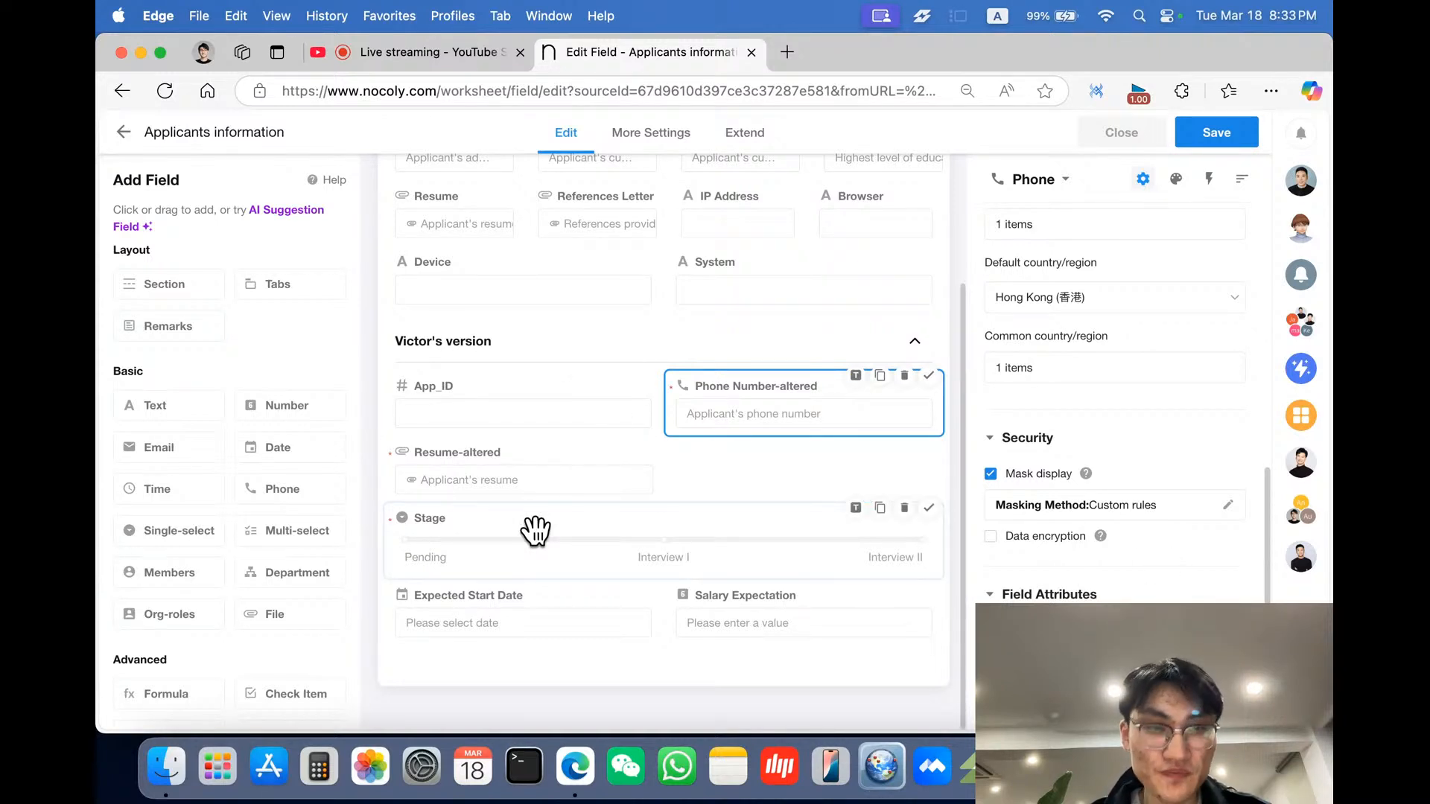
scroll(1042, 544, down, 1)
- Review the Resume-altered field's file type, validation and operation settings
click(504, 491)
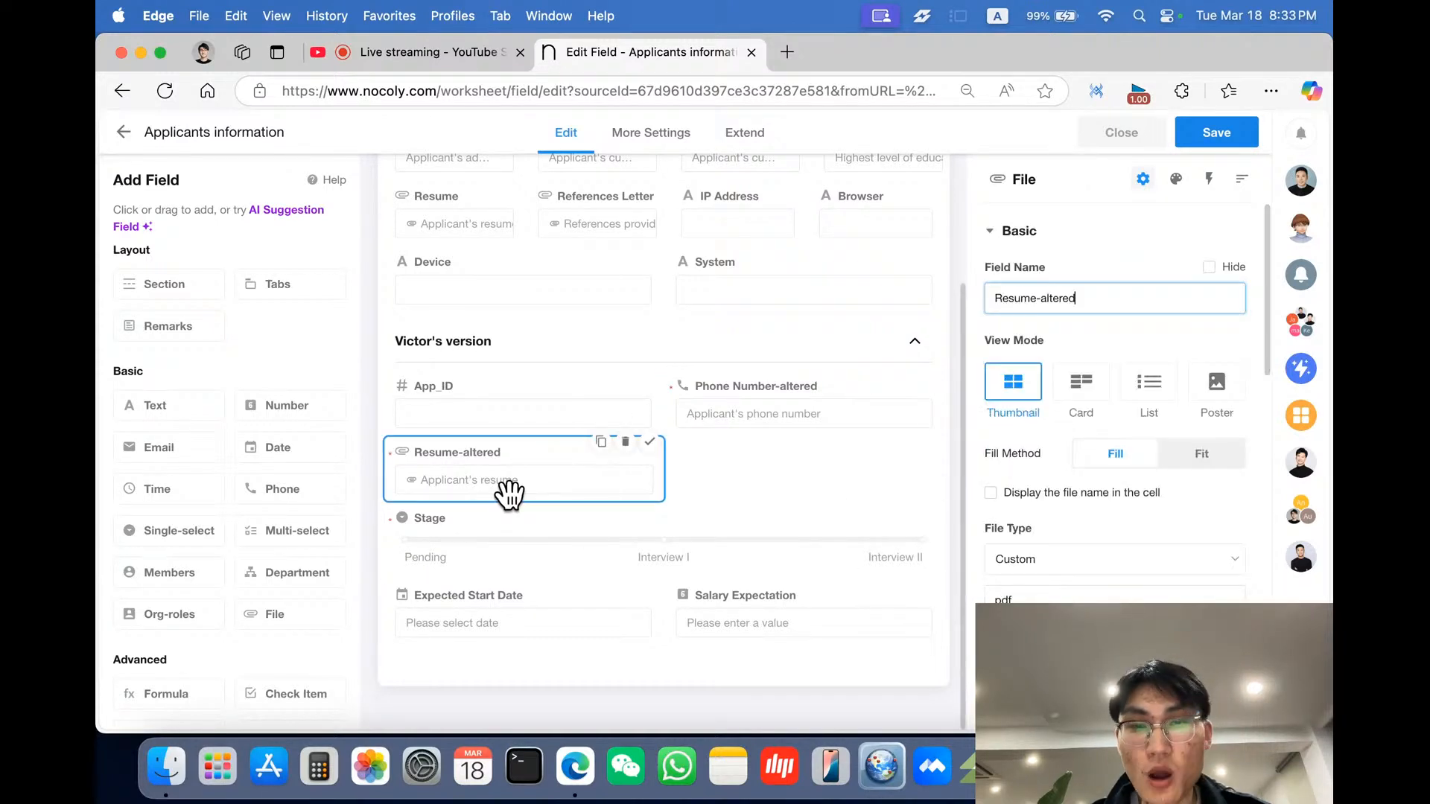
scroll(1141, 580, down, 2)
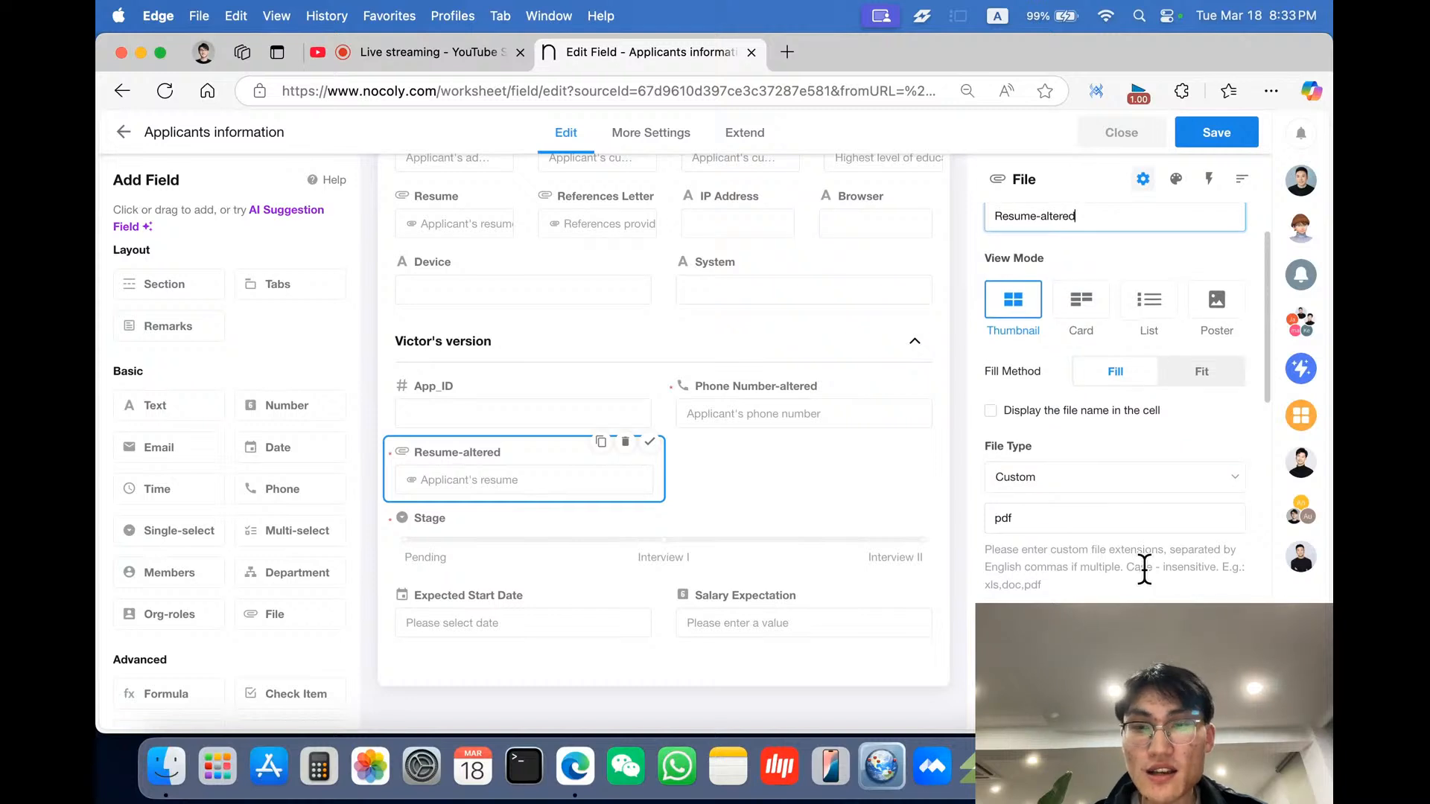
scroll(1143, 573, down, 5)
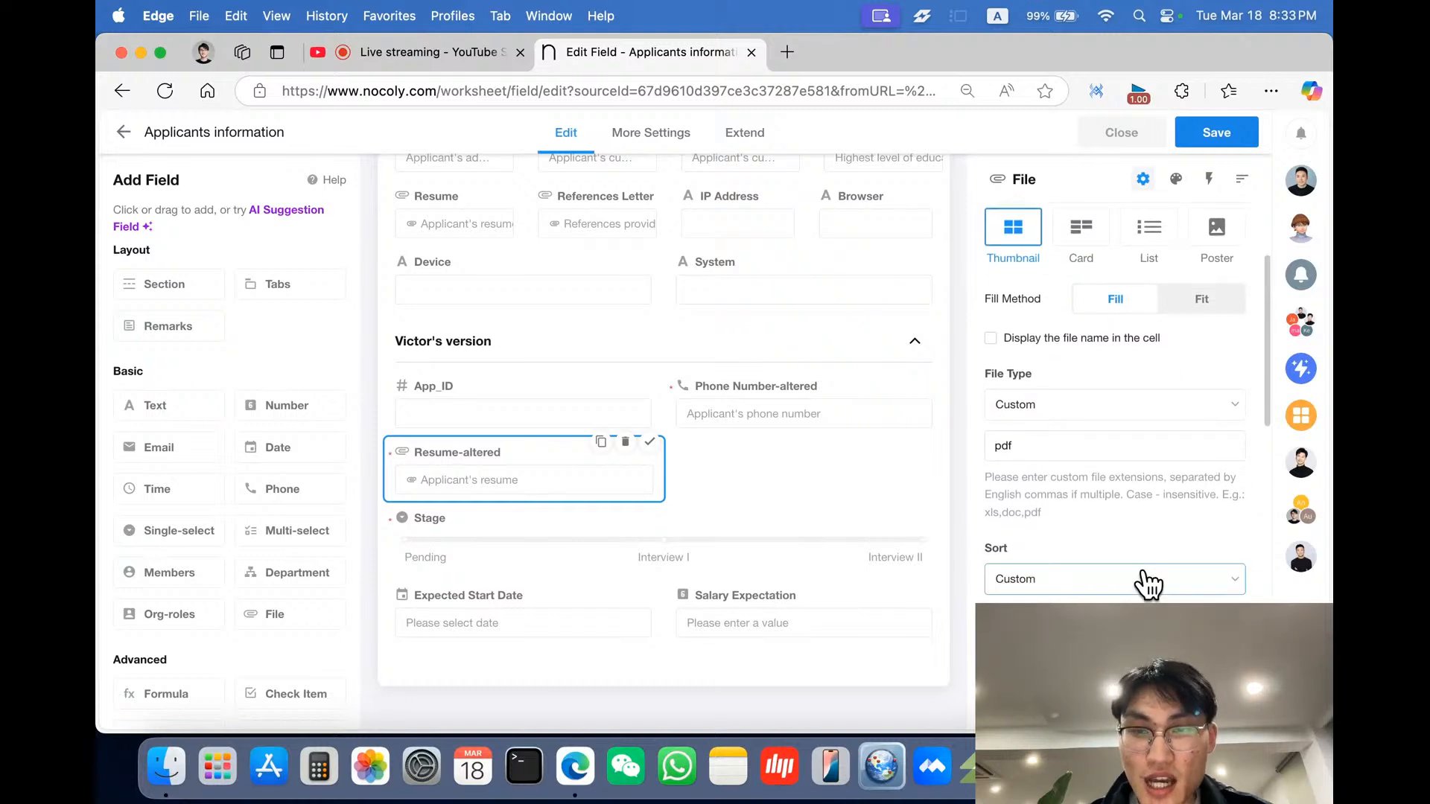
scroll(1147, 577, down, 1)
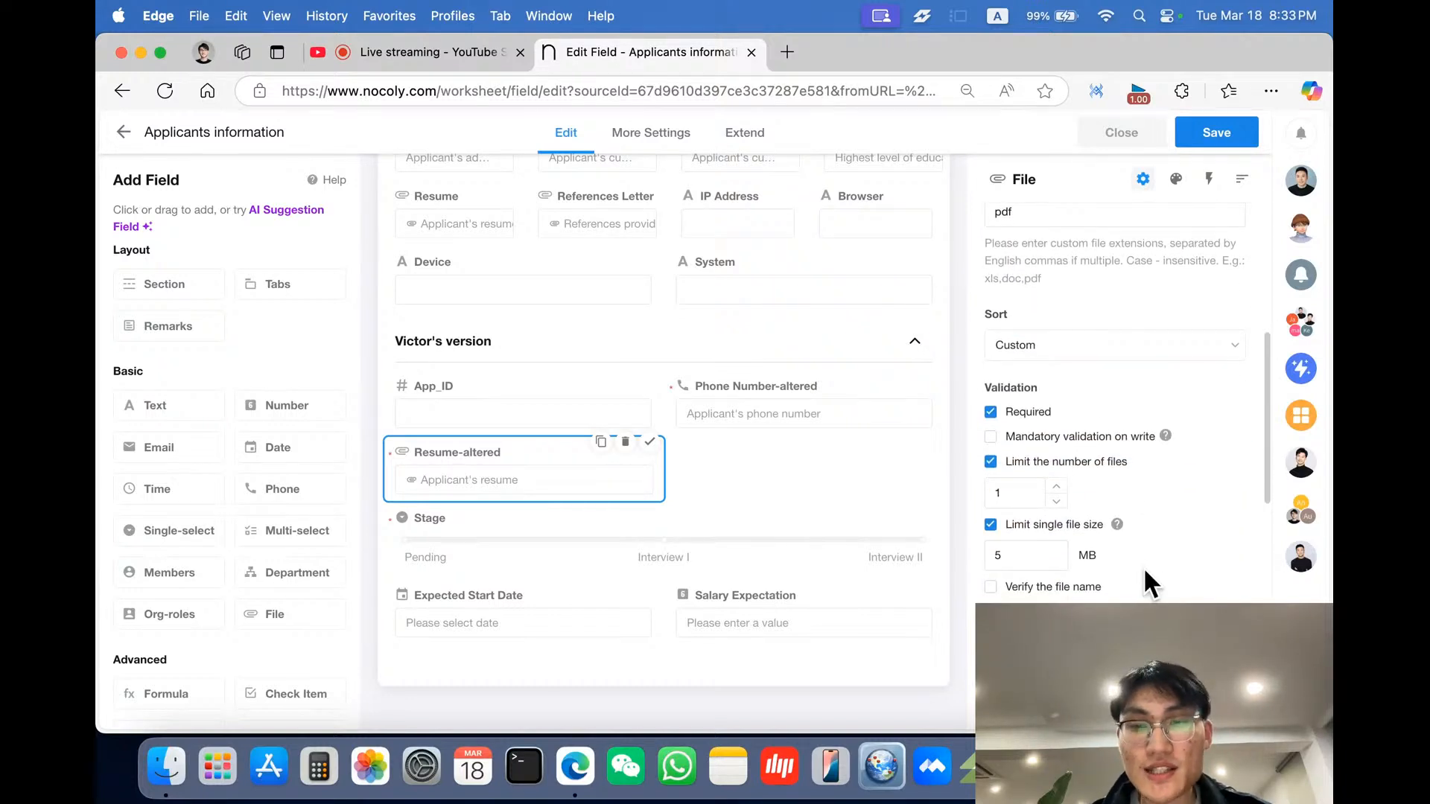
scroll(1143, 566, down, 2)
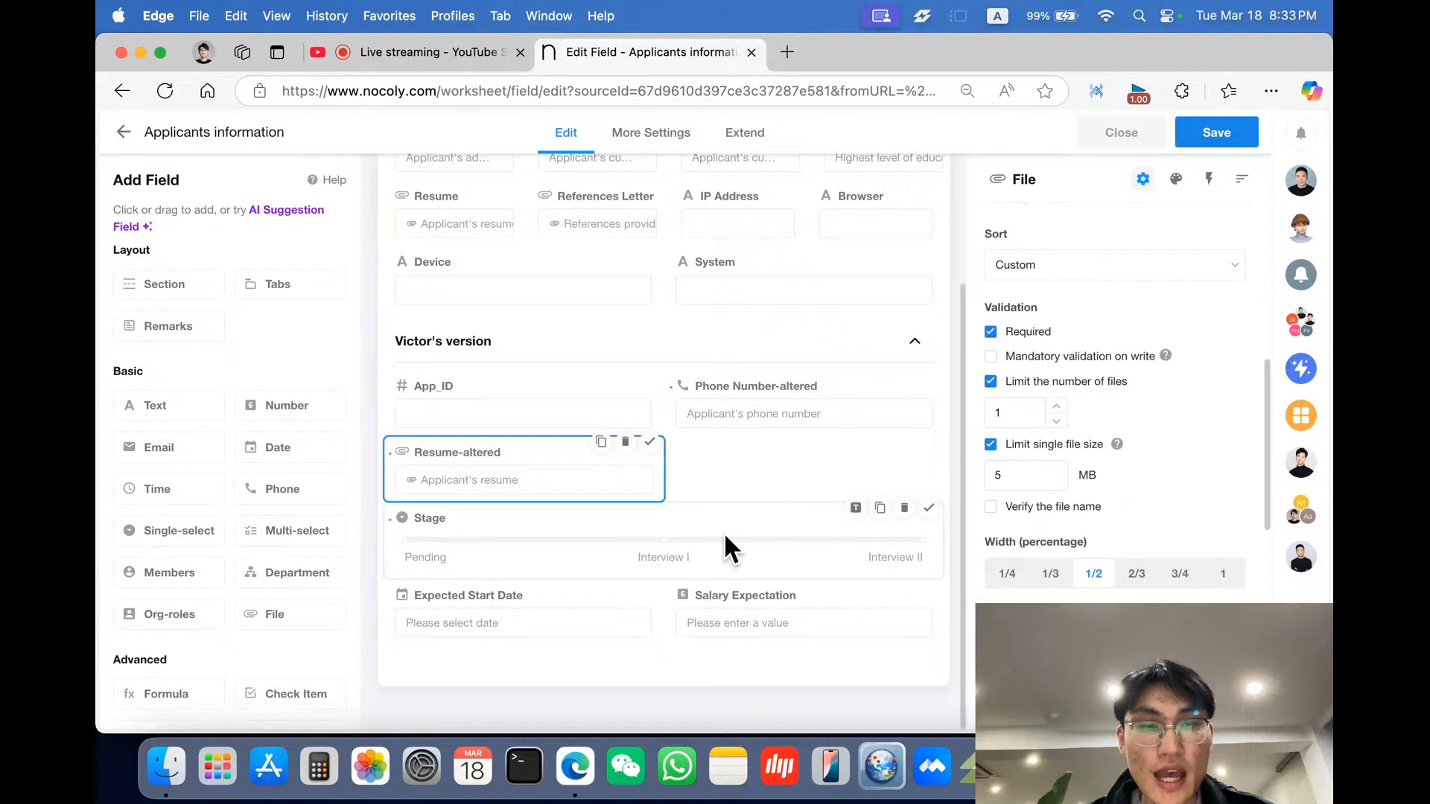
scroll(1120, 536, down, 7)
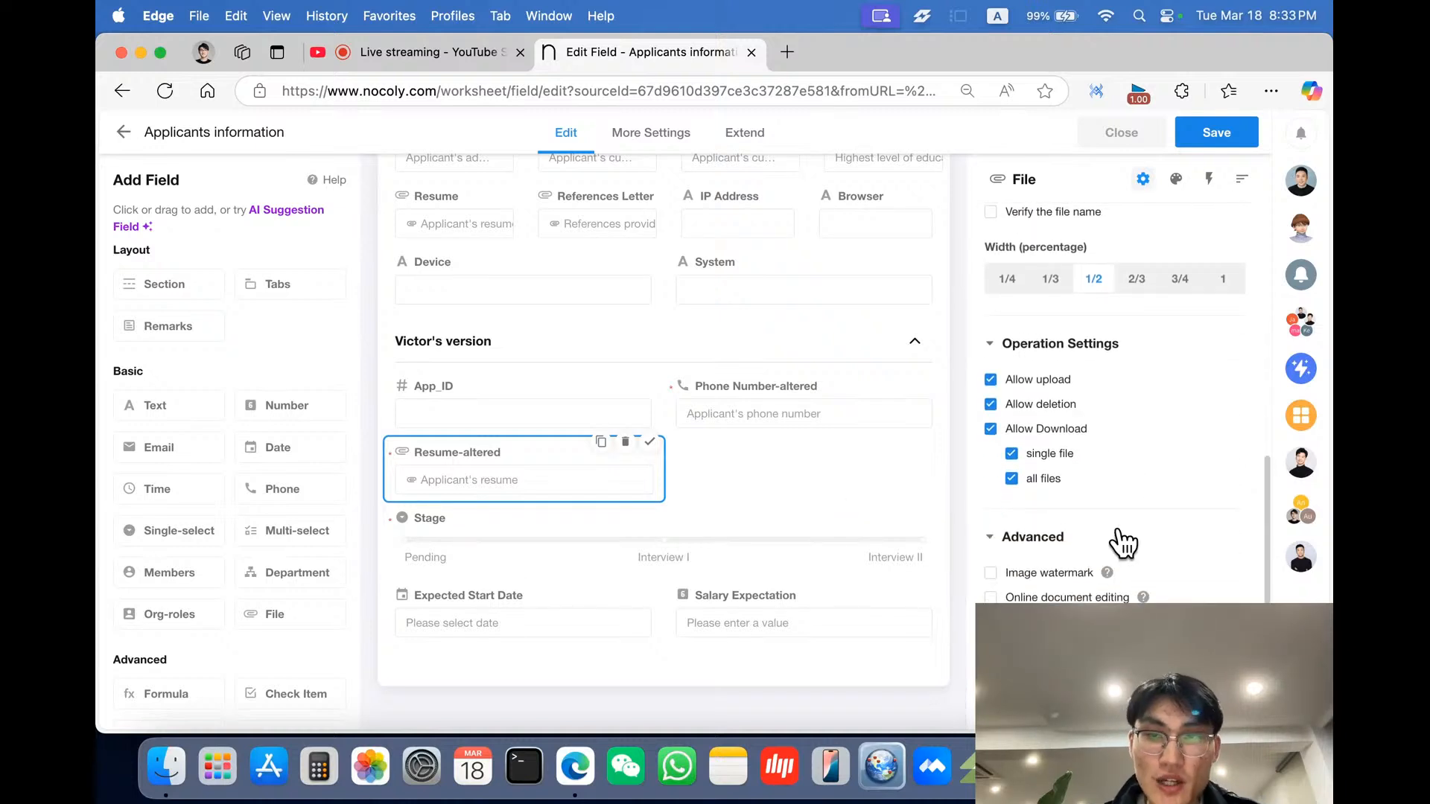
- Review the Stage field's view mode options, default value and validation settings
click(427, 552)
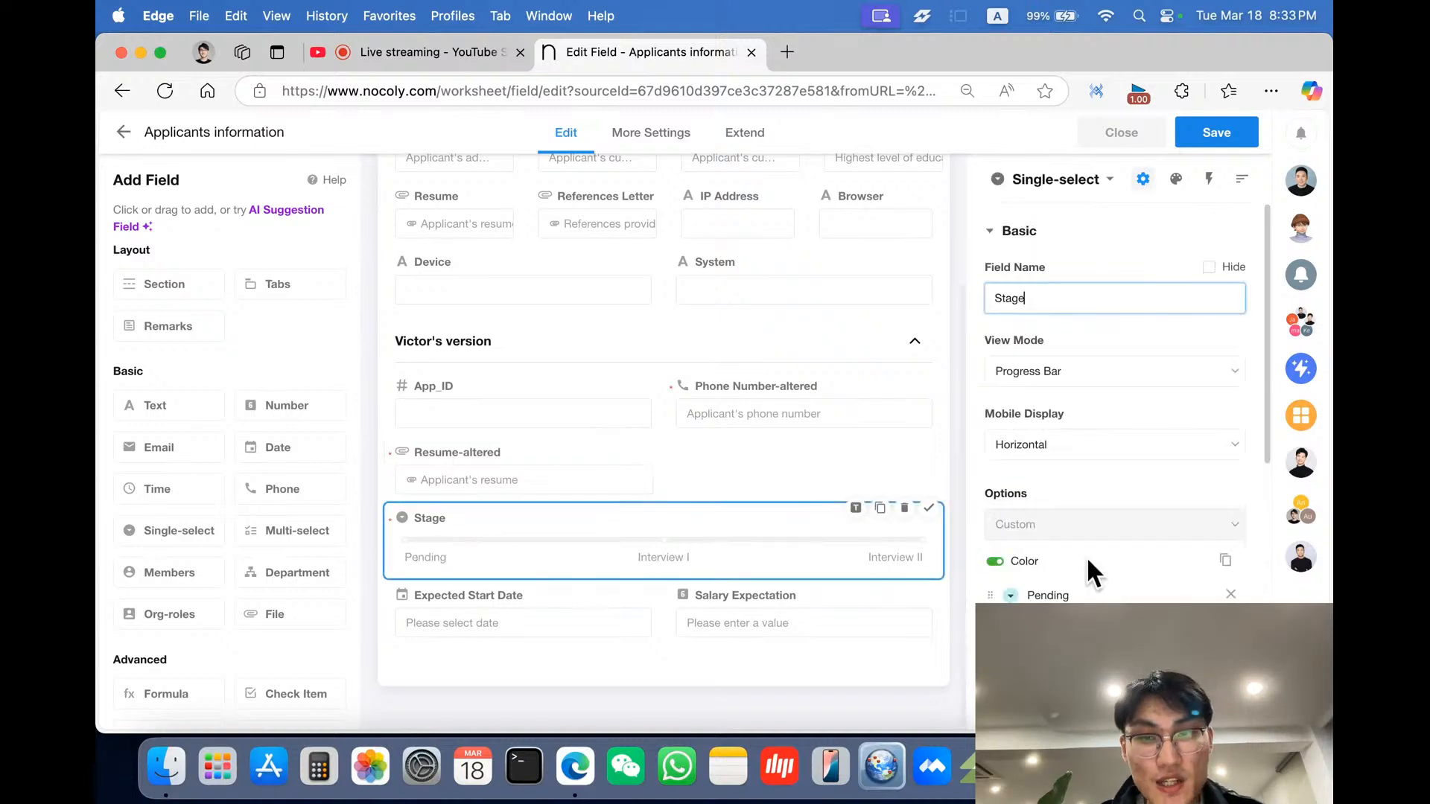
click(1165, 384)
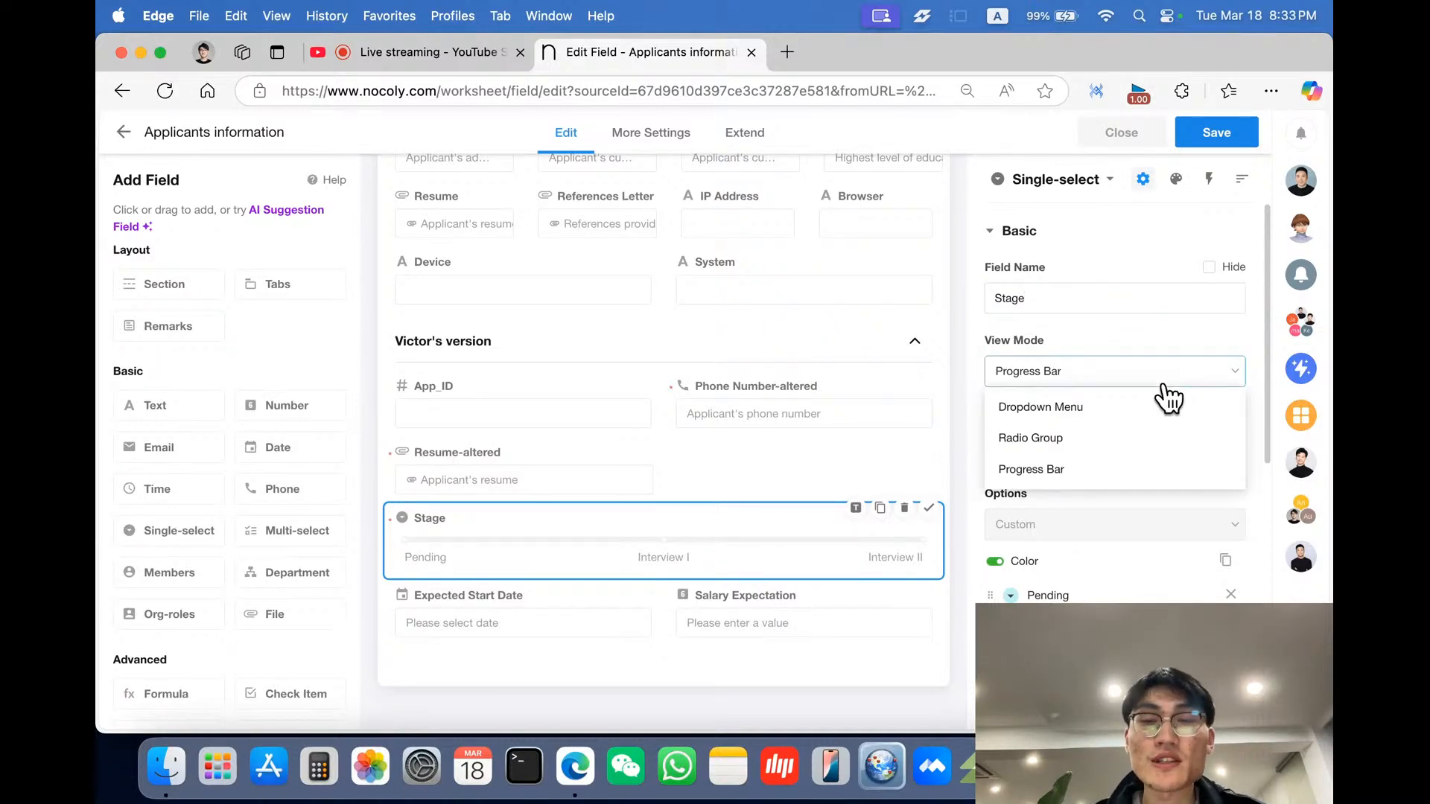
click(1177, 334)
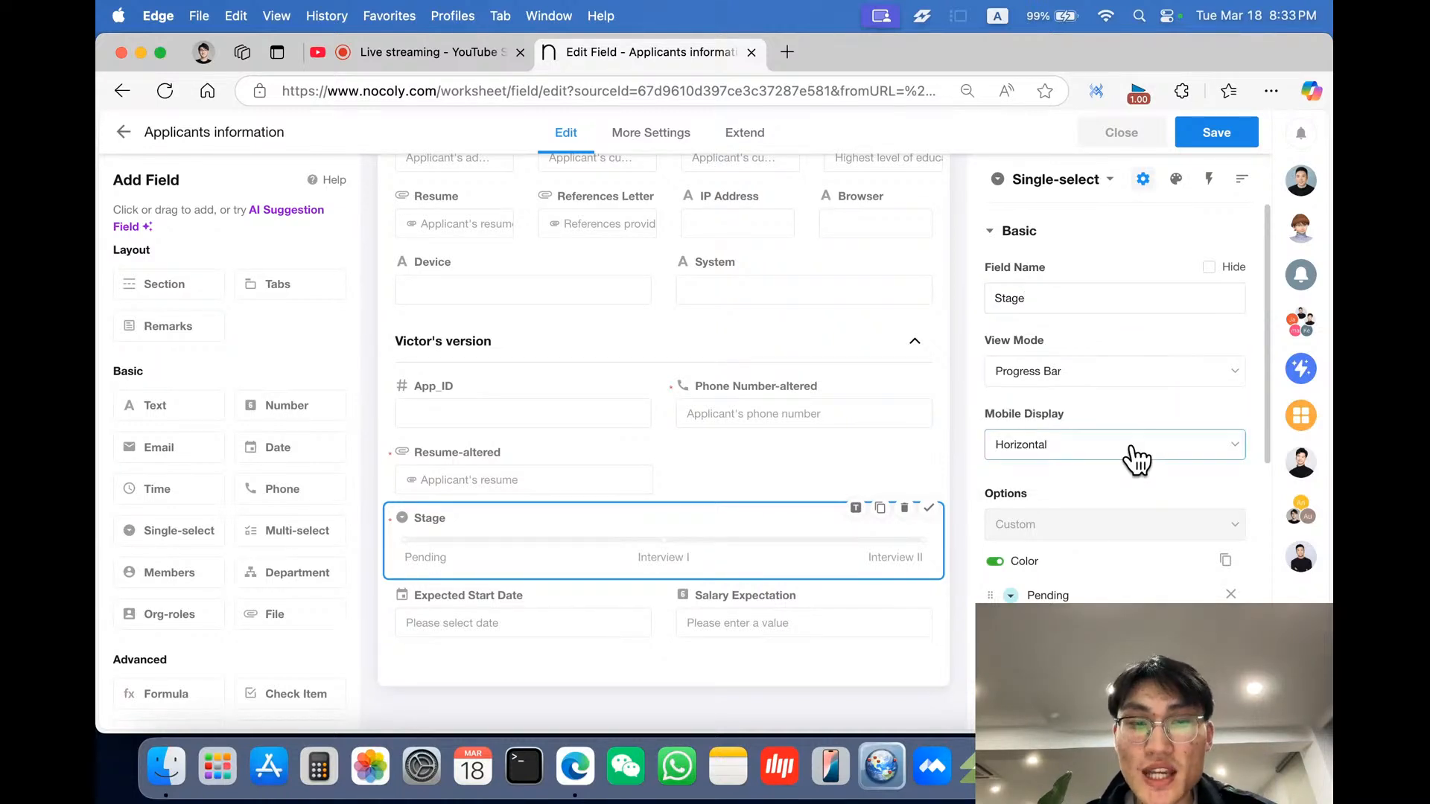
scroll(1133, 457, down, 4)
scroll(1132, 447, down, 3)
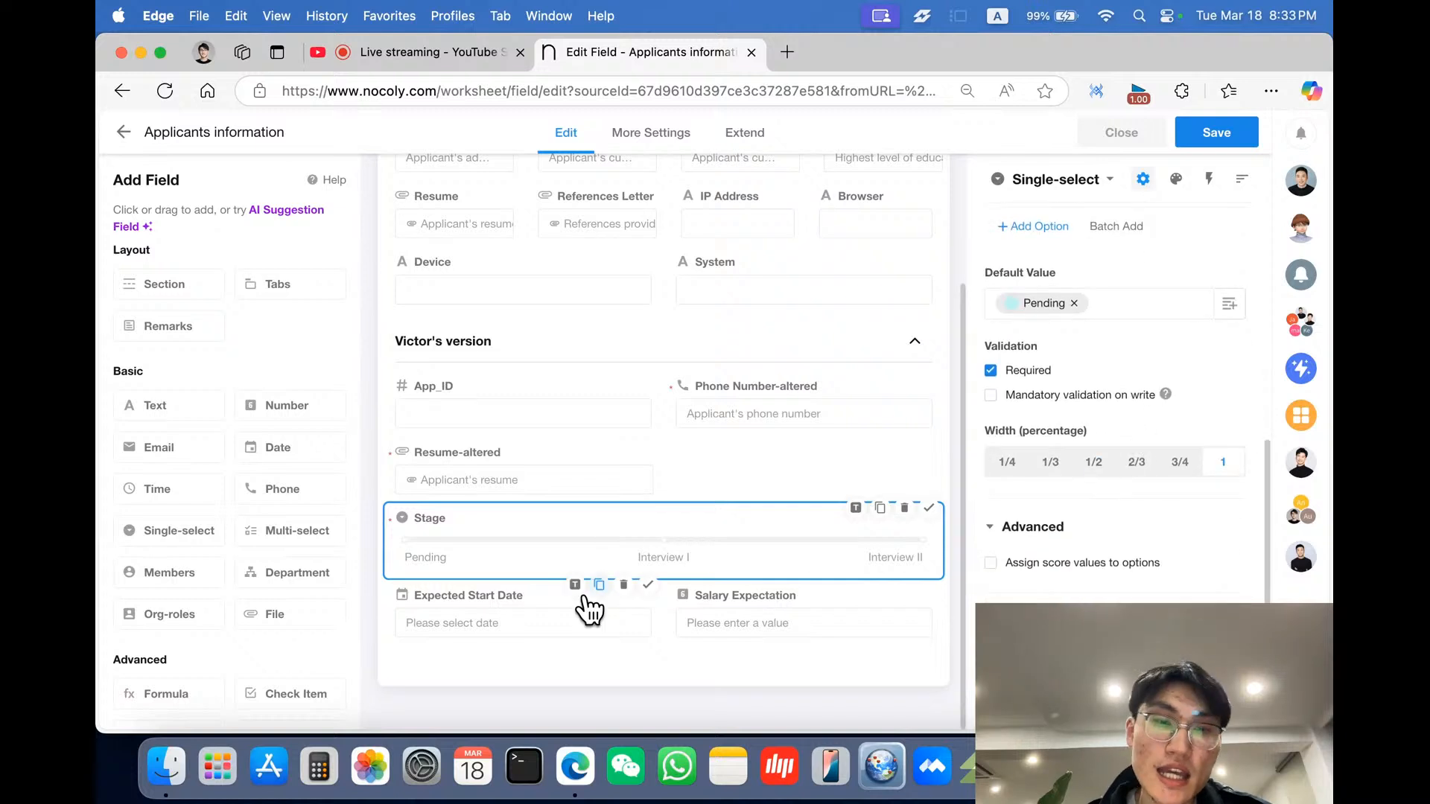
- Review the Expected Start Date field's type, validation and display formatting settings
click(536, 628)
scroll(1053, 563, down, 3)
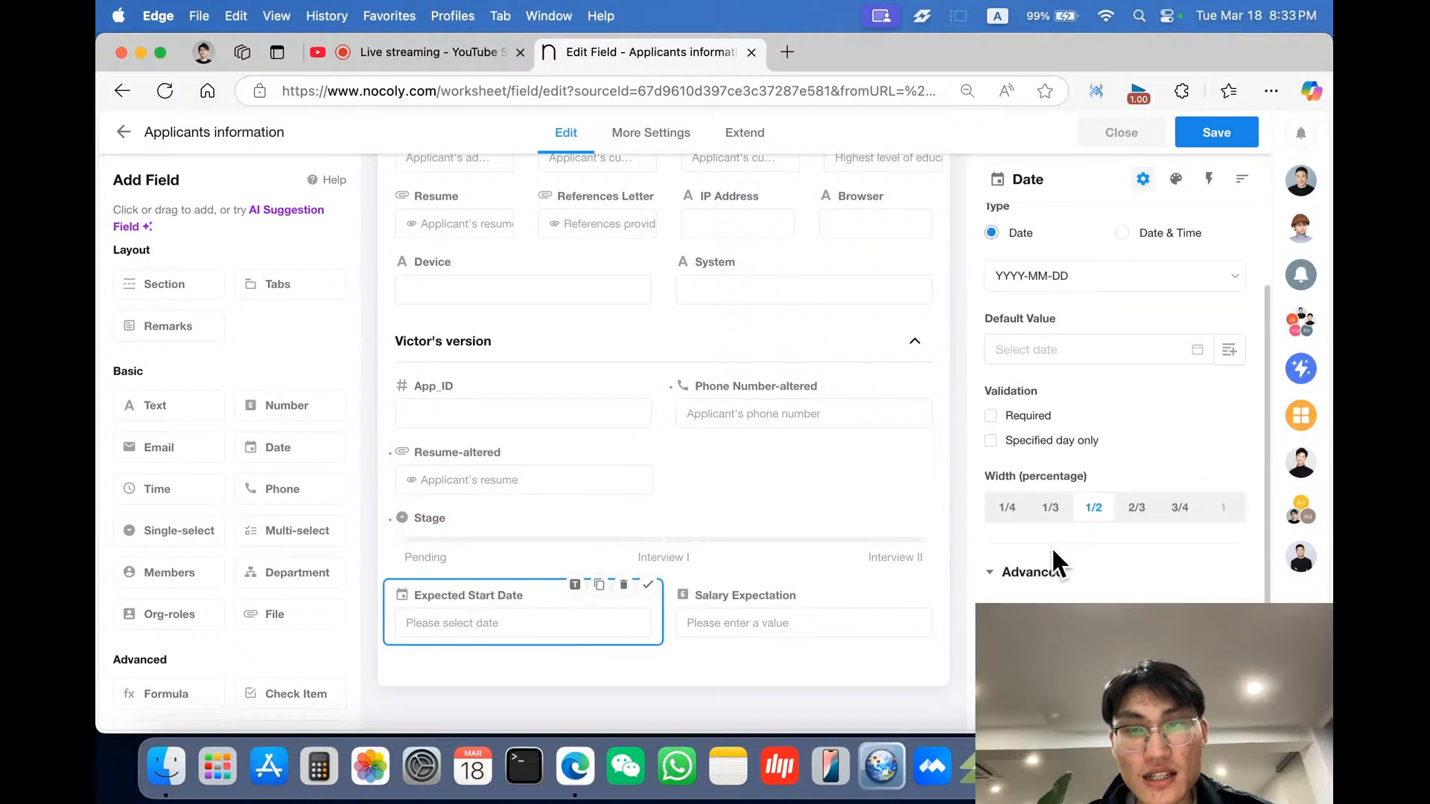
scroll(1053, 562, up, 3)
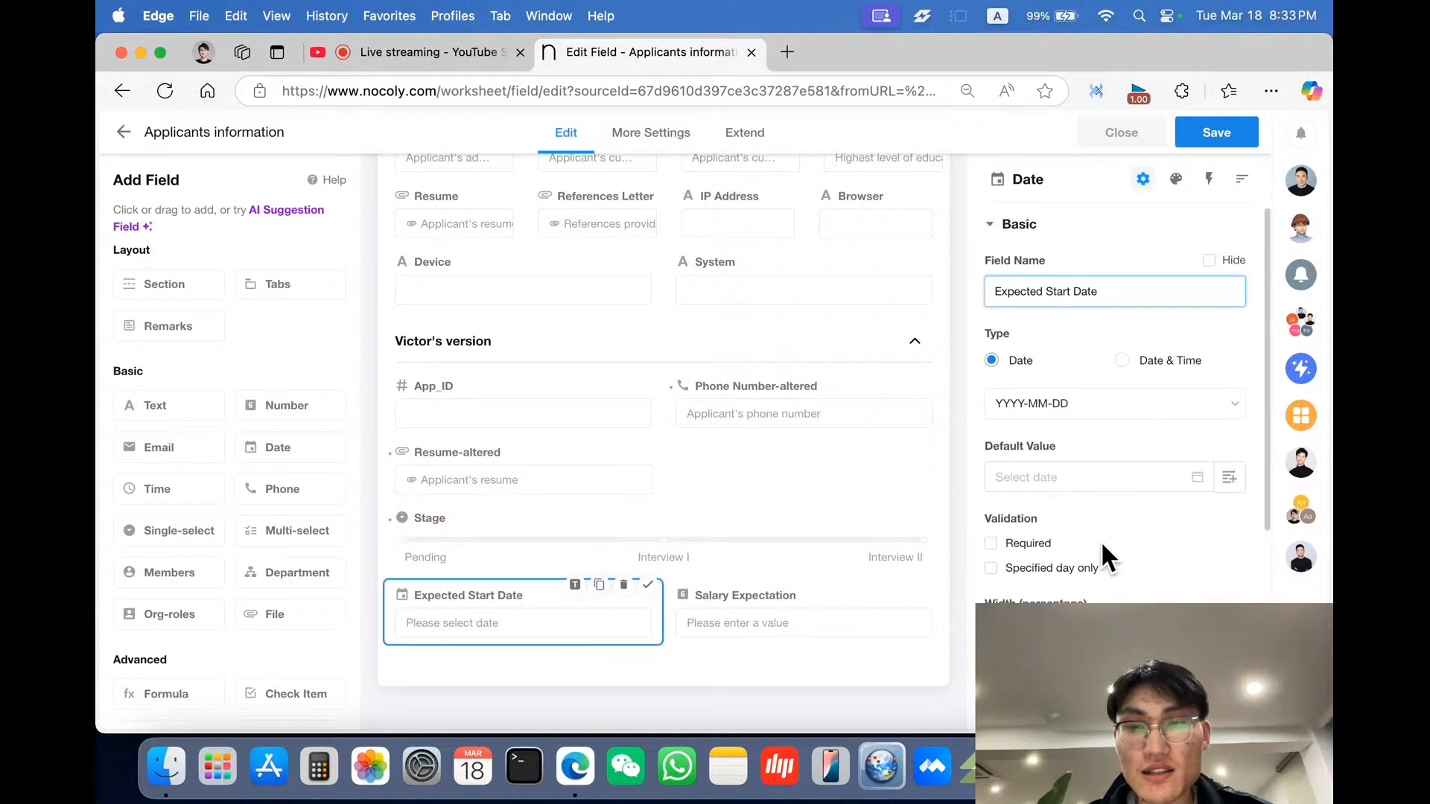
scroll(1102, 551, down, 3)
scroll(1100, 546, down, 1)
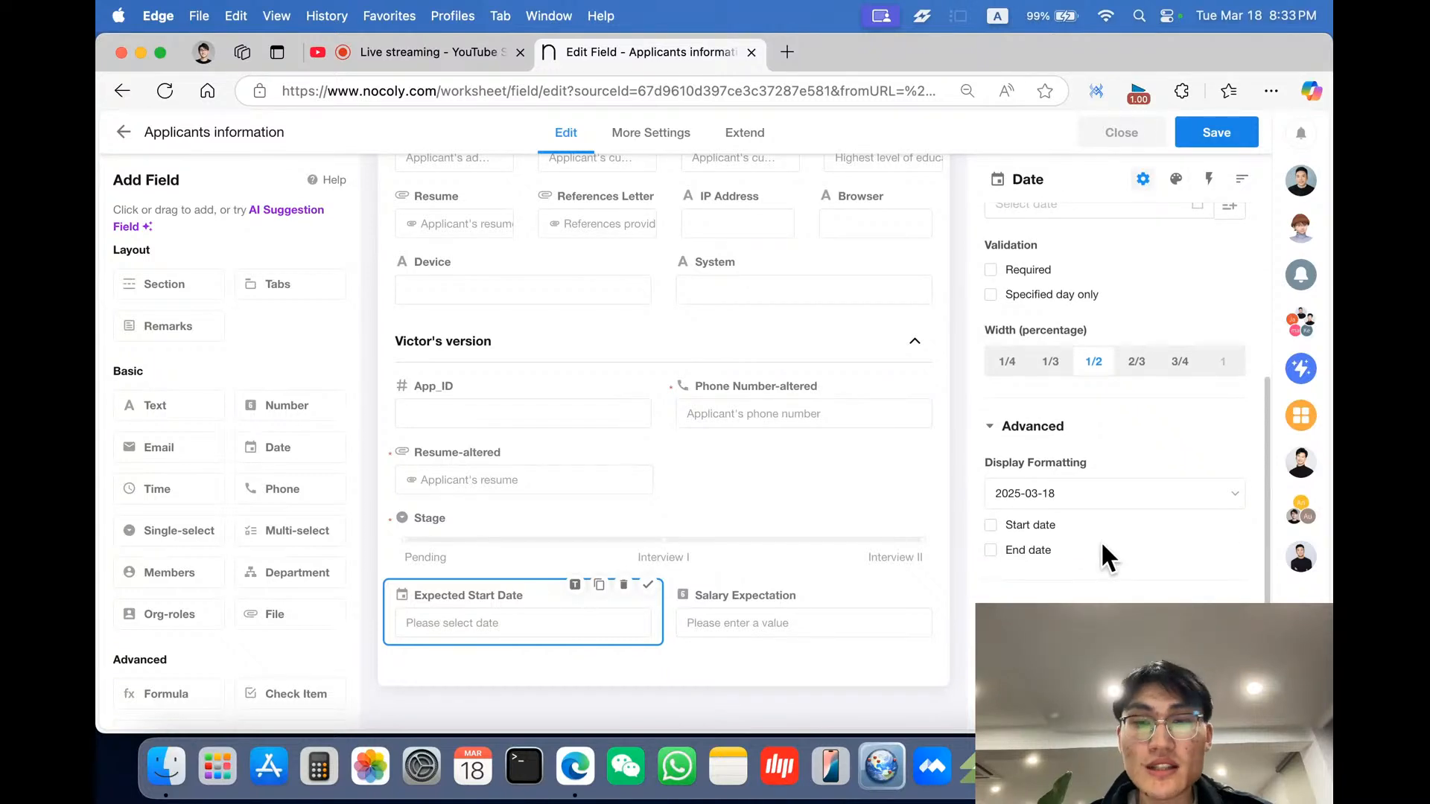
- Review the Salary Expectation field's decimal places, HKD unit, validation and advanced display settings
click(827, 623)
scroll(1110, 593, down, 2)
scroll(1111, 596, up, 2)
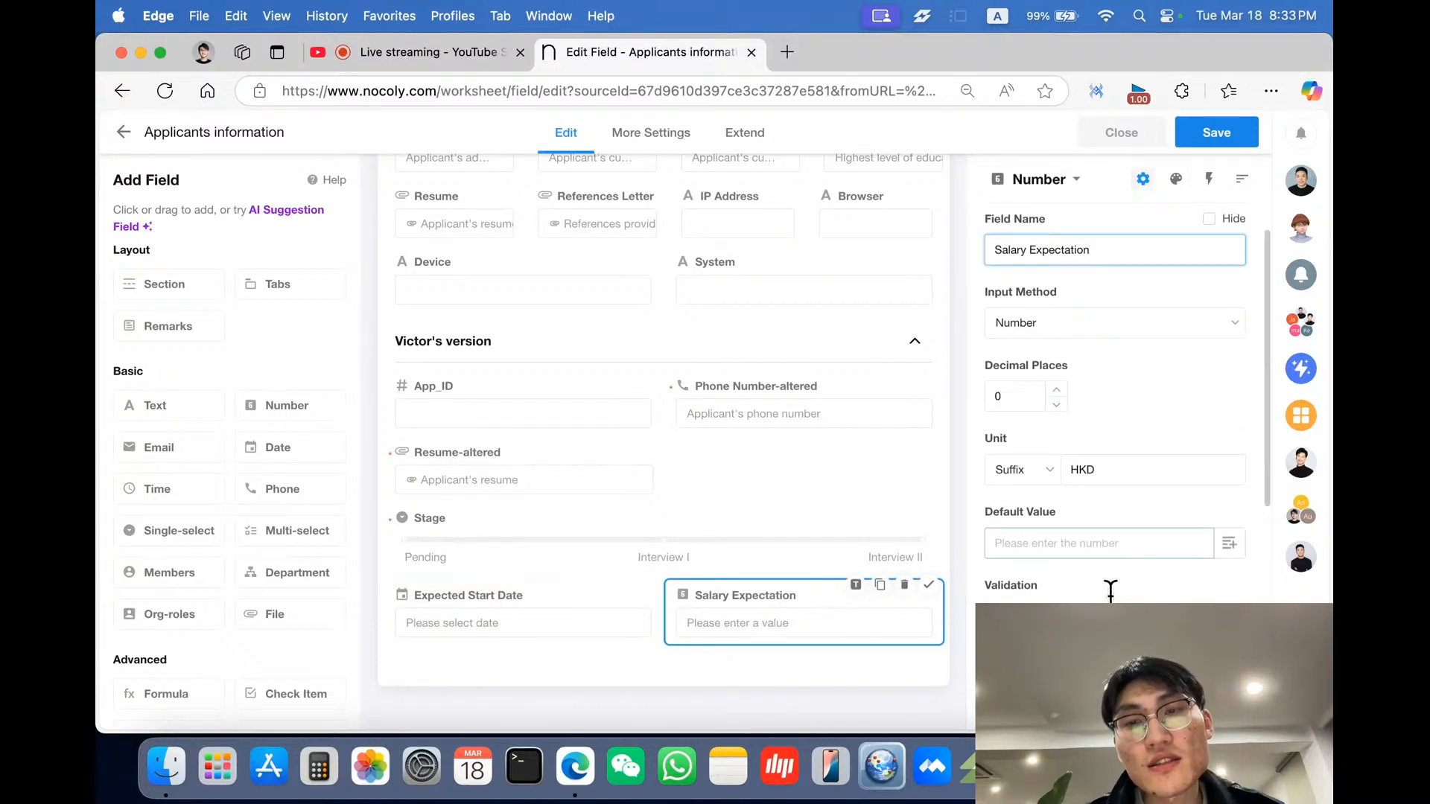
click(1183, 498)
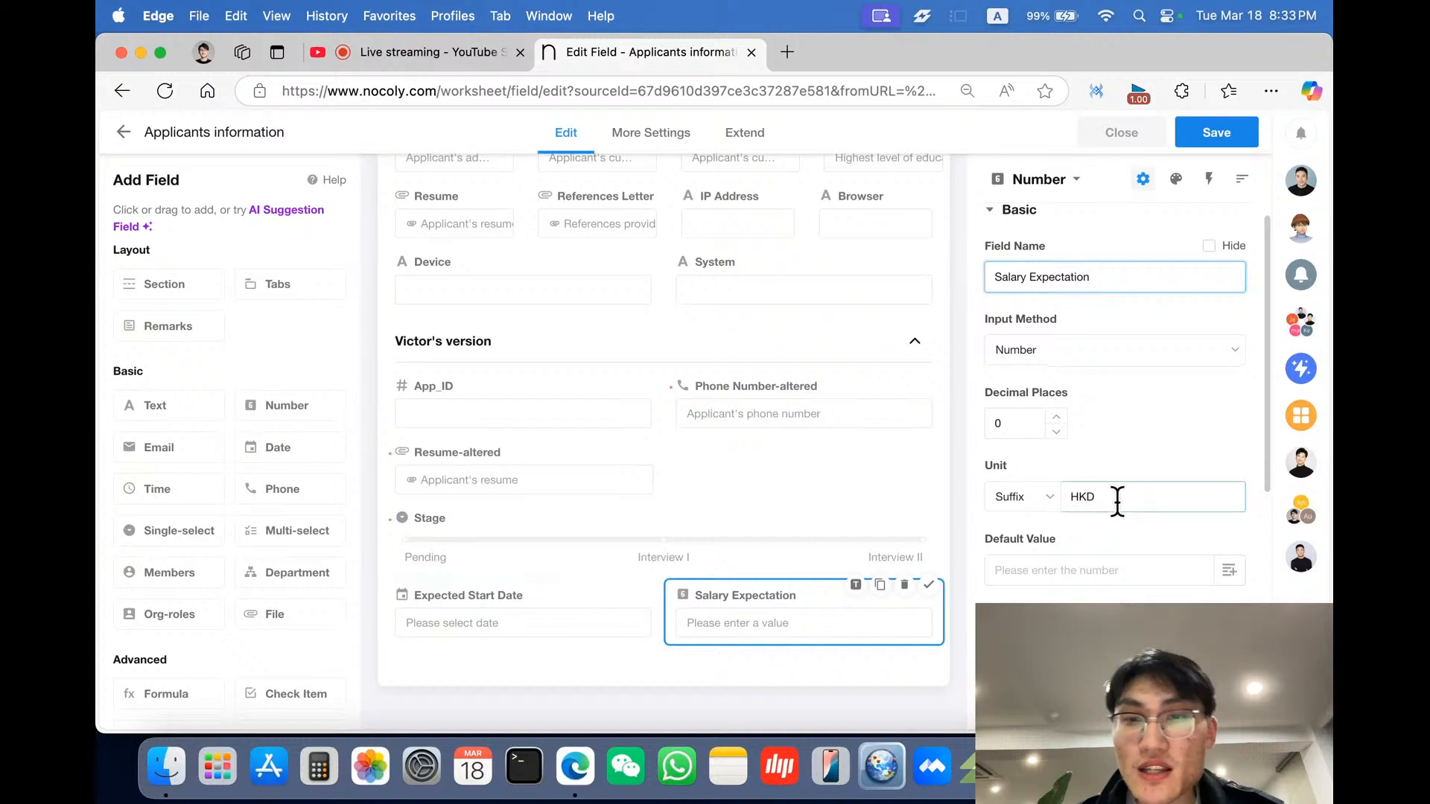
scroll(1117, 500, down, 3)
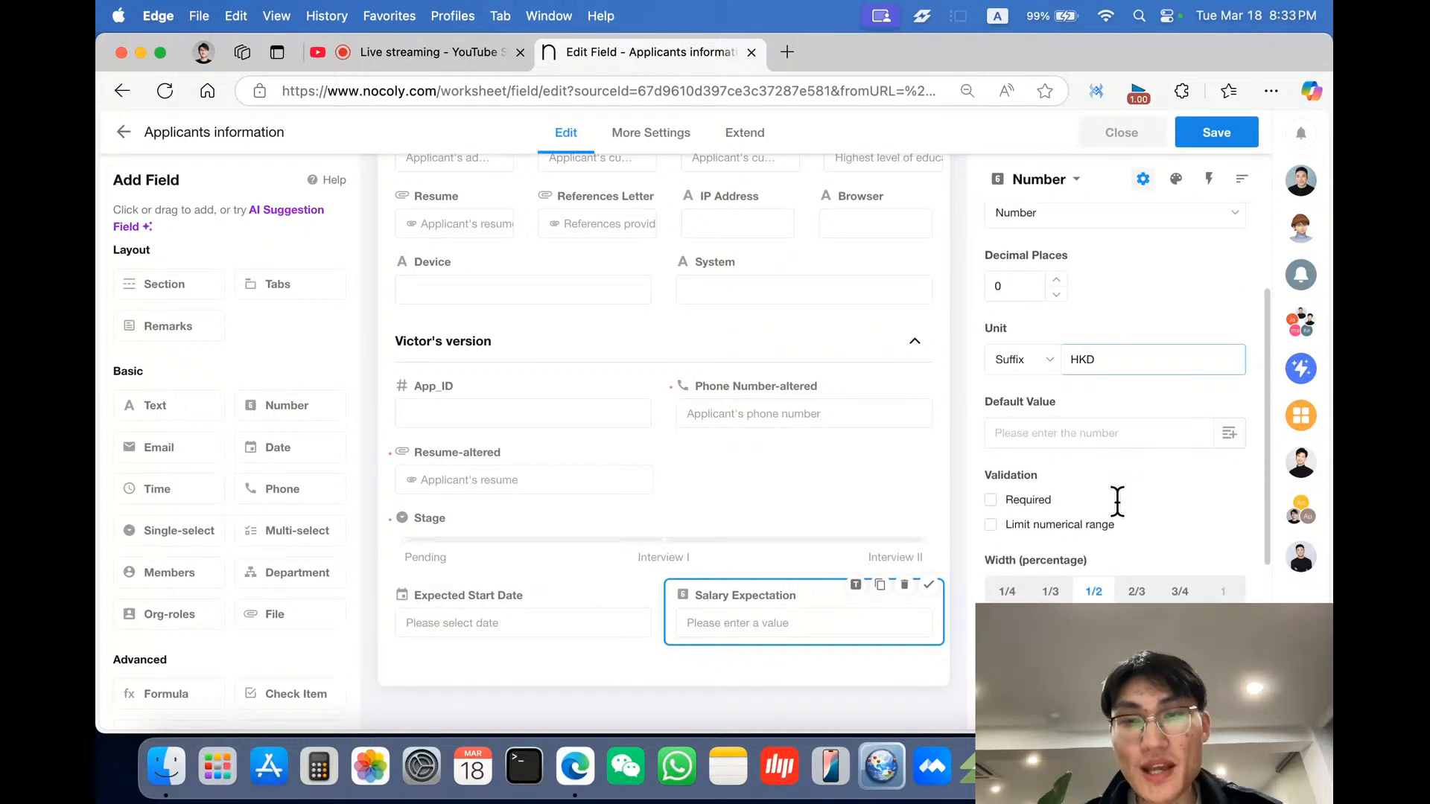
scroll(1117, 501, up, 1)
scroll(1117, 501, down, 5)
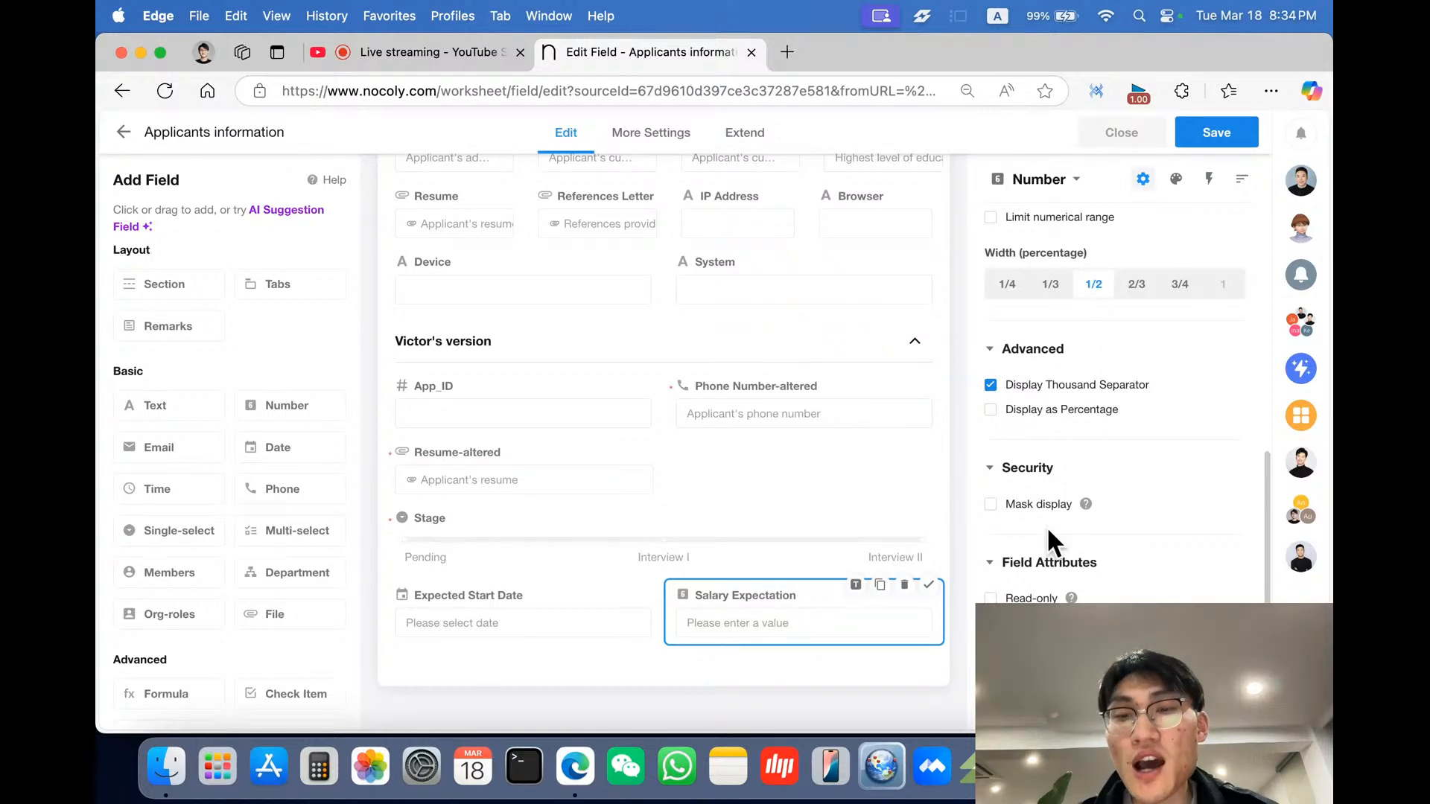
- Close the form editor and reread the HR manager's requirements message in the chat
click(1135, 137)
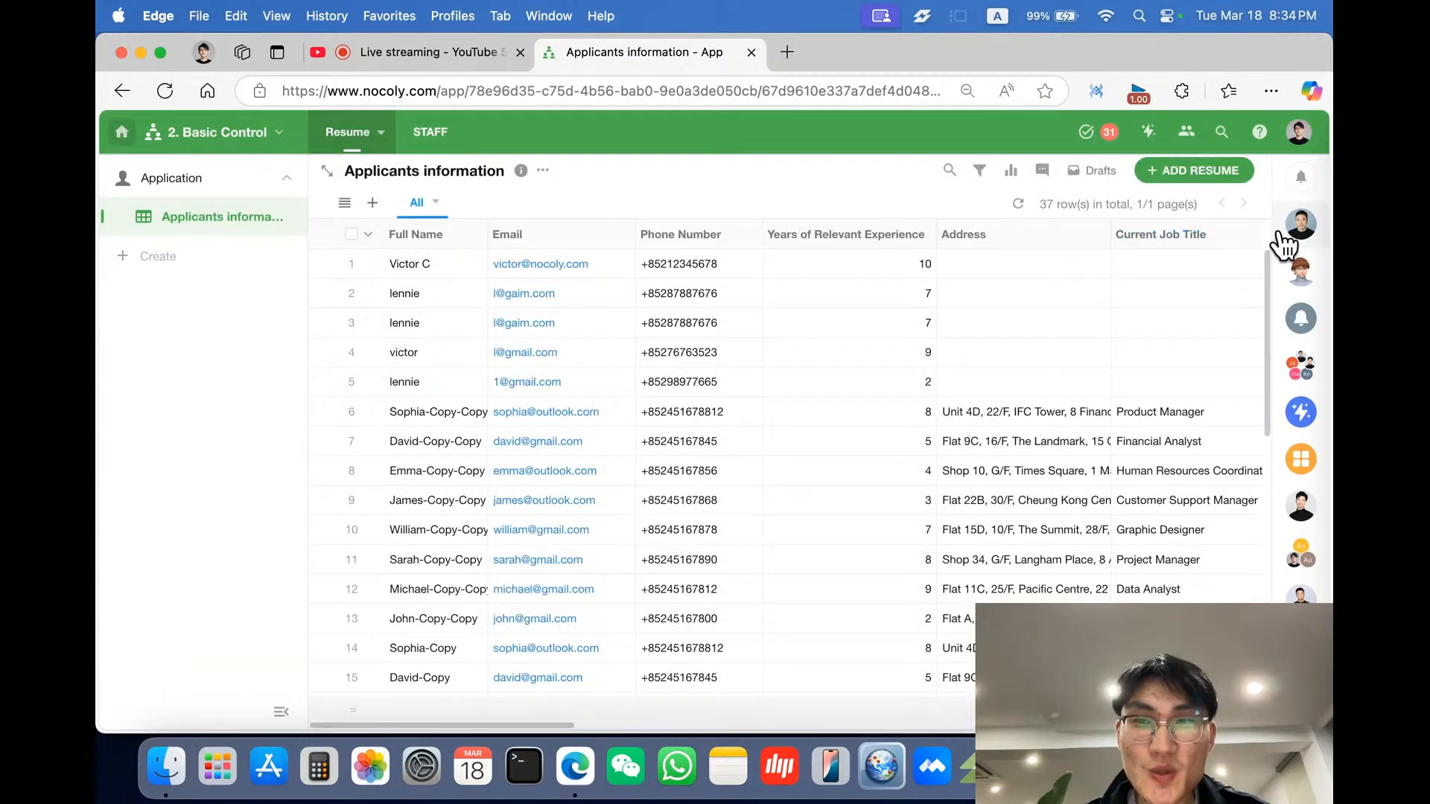
click(1280, 237)
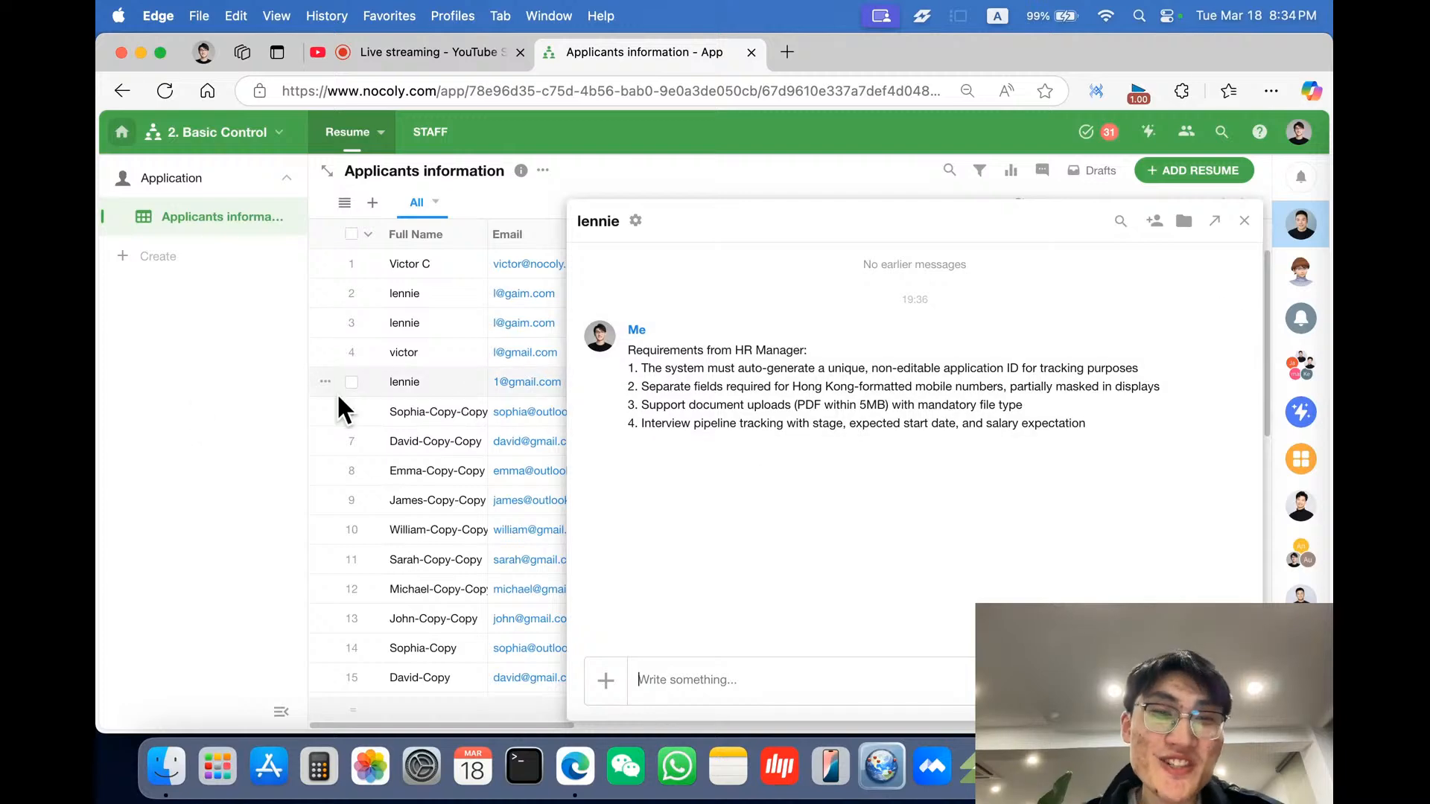
click(168, 397)
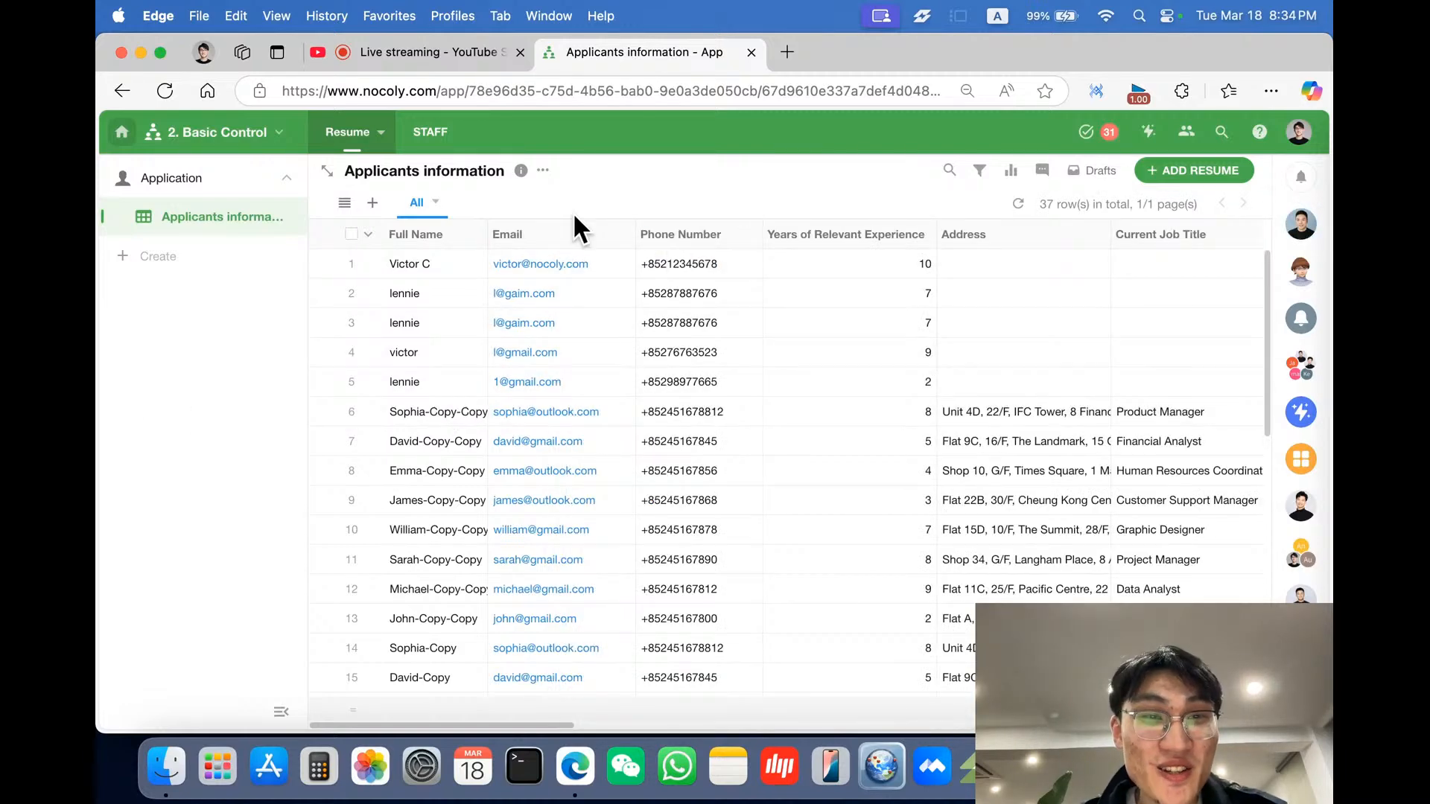
click(490, 61)
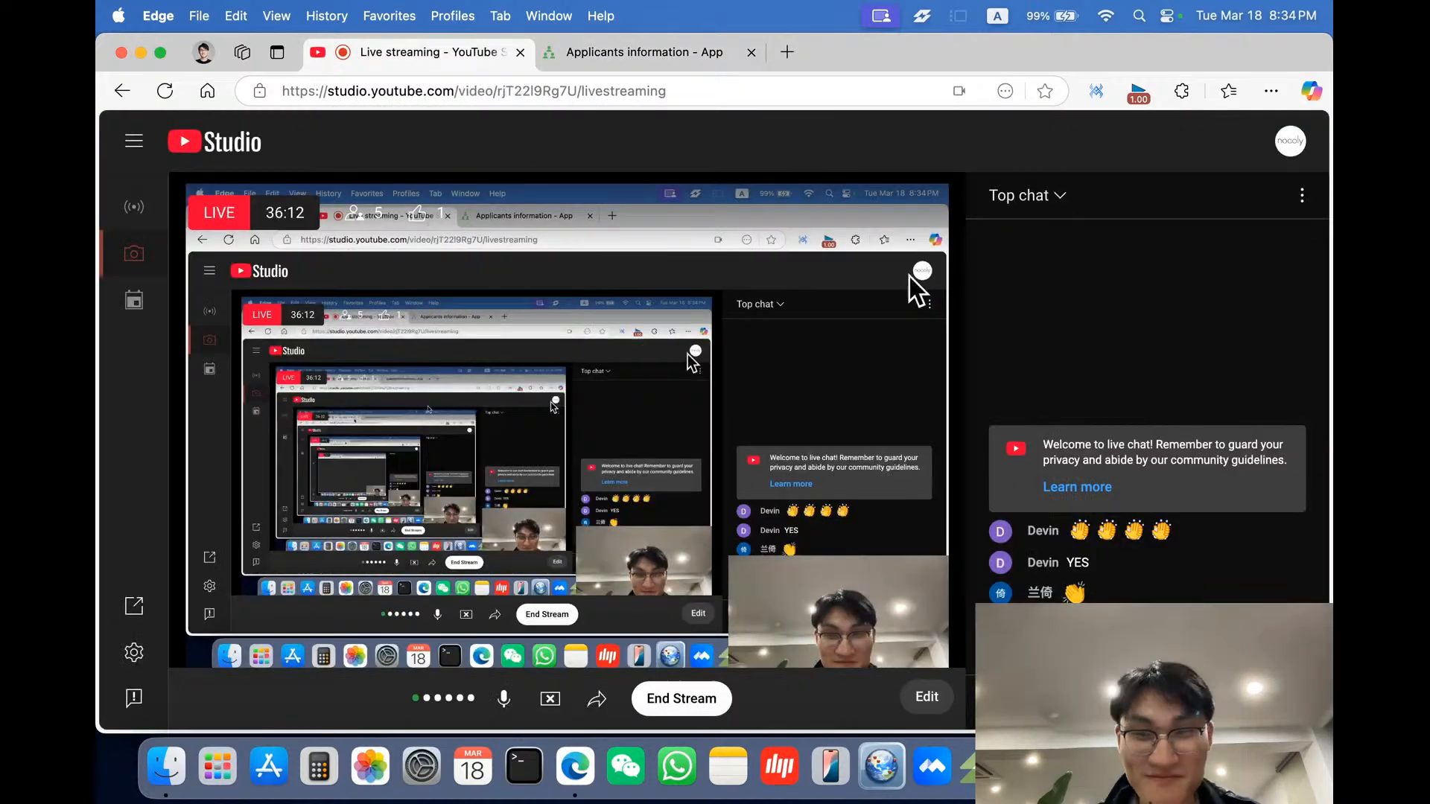